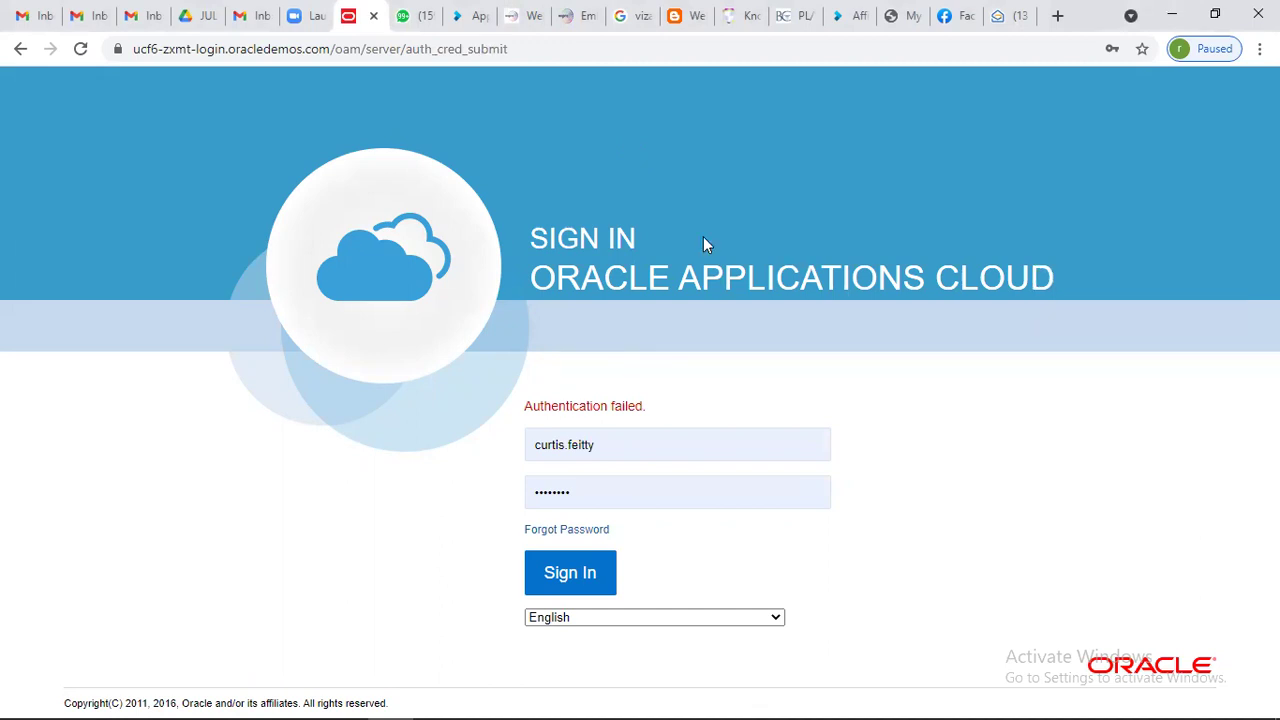
Step: Replace the User ID with a saved autofill login and sign in to the Vision home page
left_click(637, 443)
double_click(637, 443)
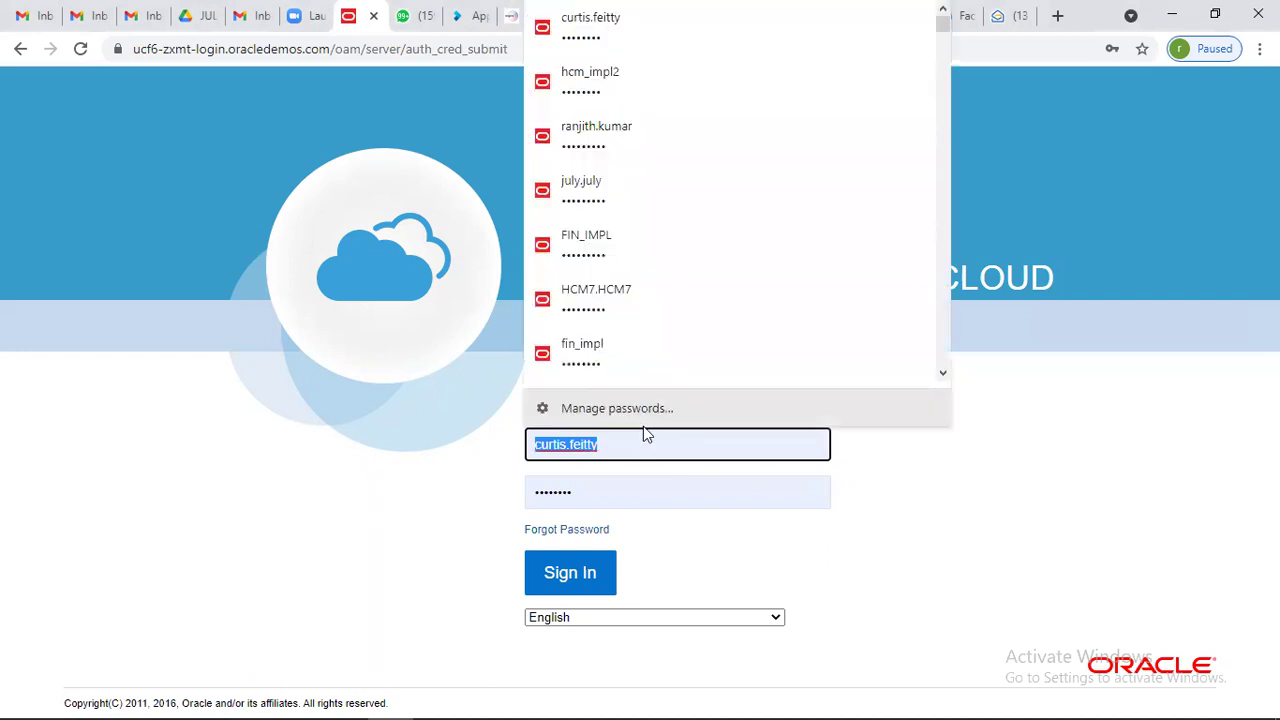
type("BAN1")
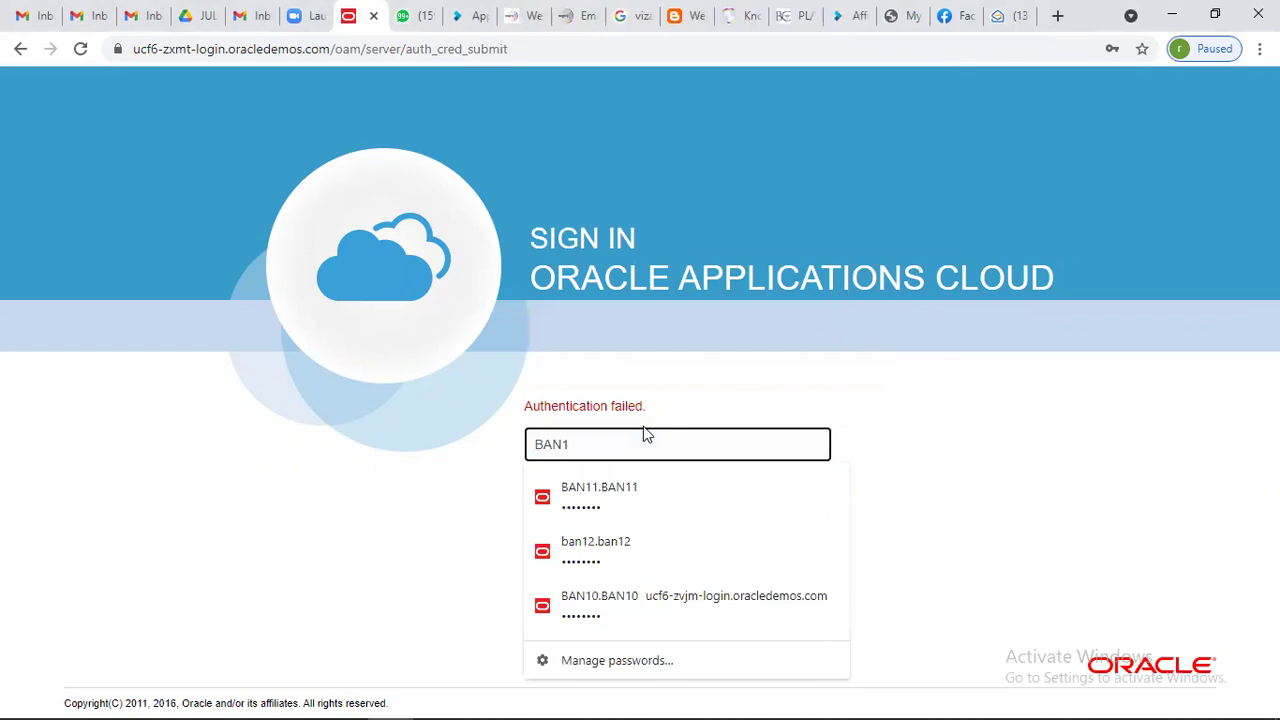
key("BackSpace")
key("BackSpace")
key("BackSpace")
key("BackSpace")
type("jul")
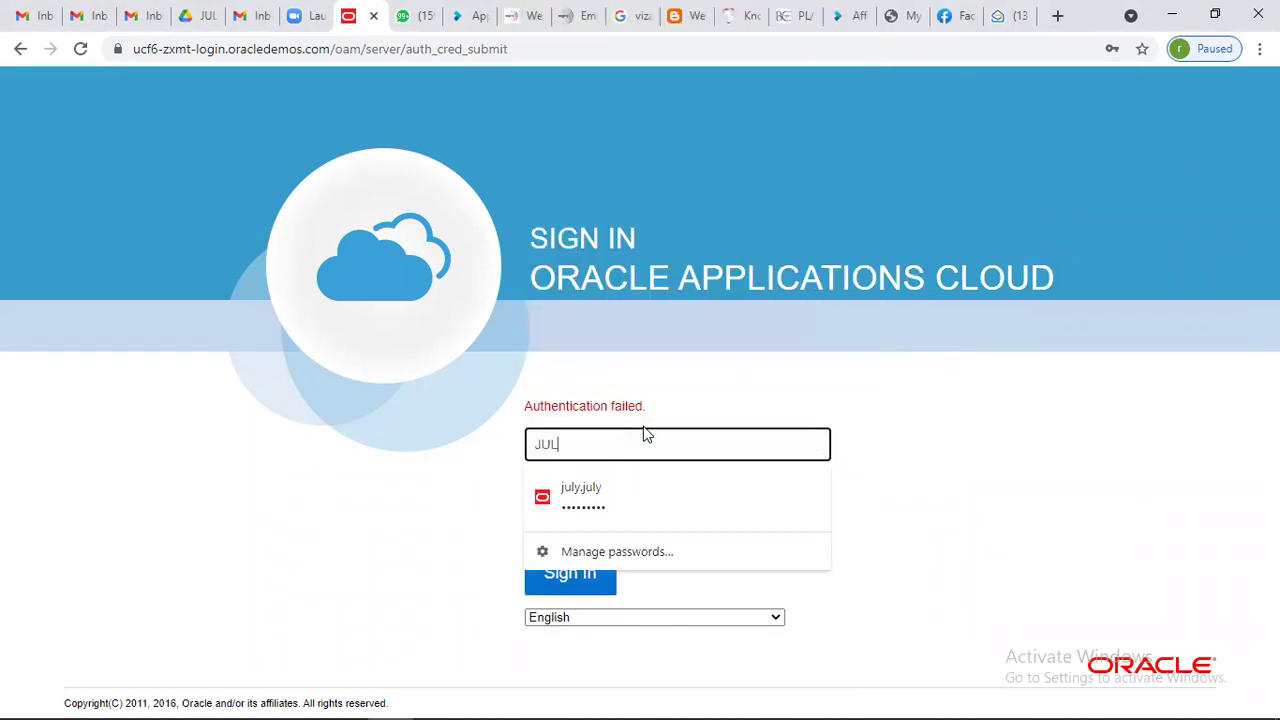
left_click(600, 497)
left_click(586, 571)
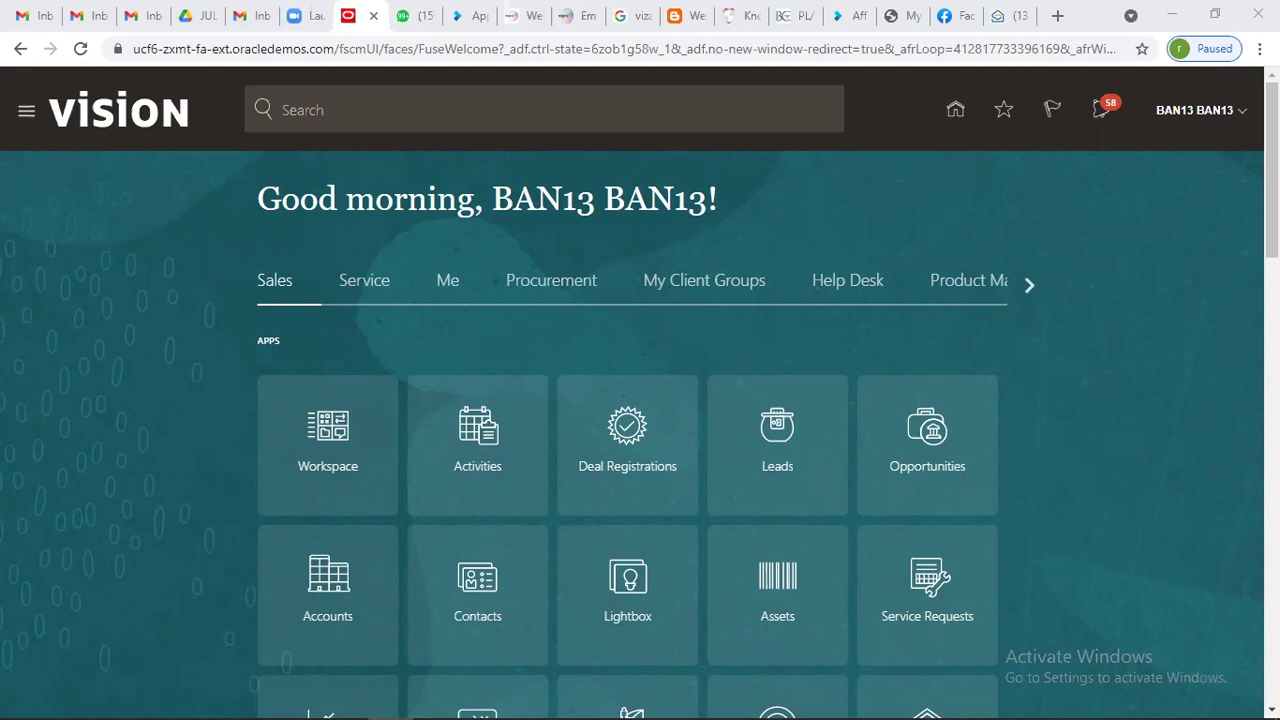
Step: Switch the browser to full screen and open Setup and Maintenance for Compensation Management
left_click(1260, 49)
mouse_move(1240, 200)
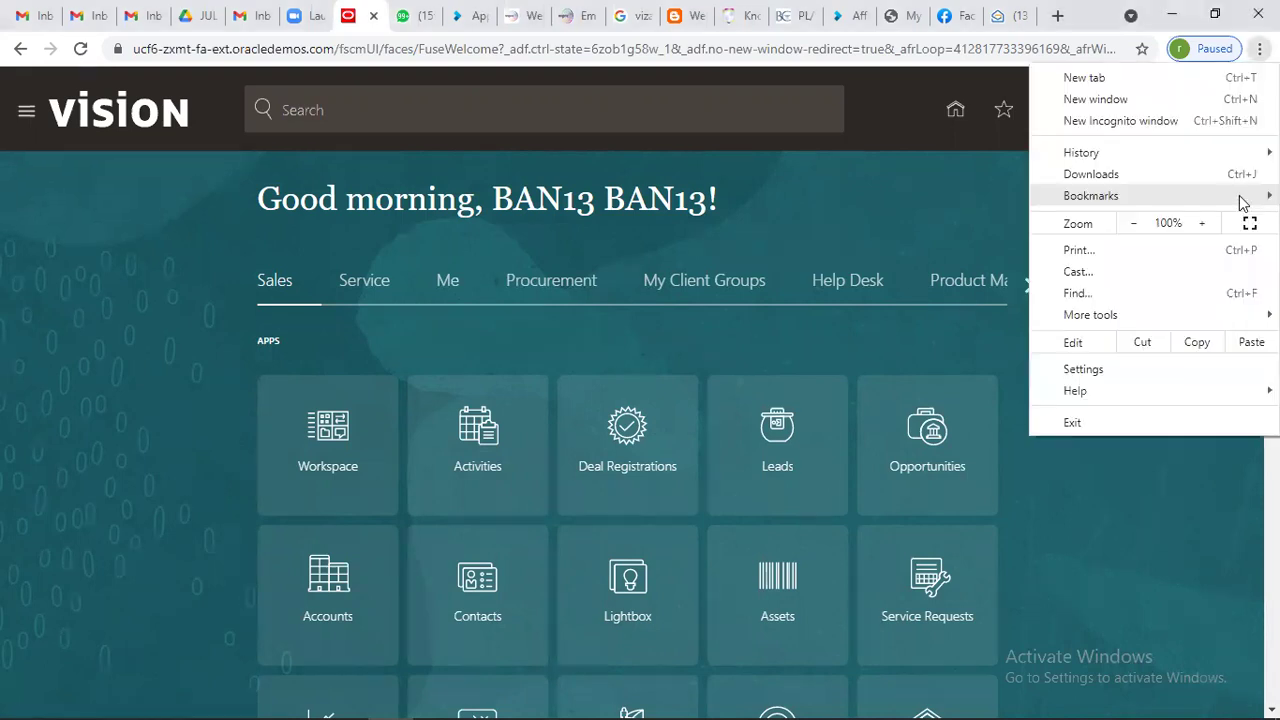
left_click(1248, 224)
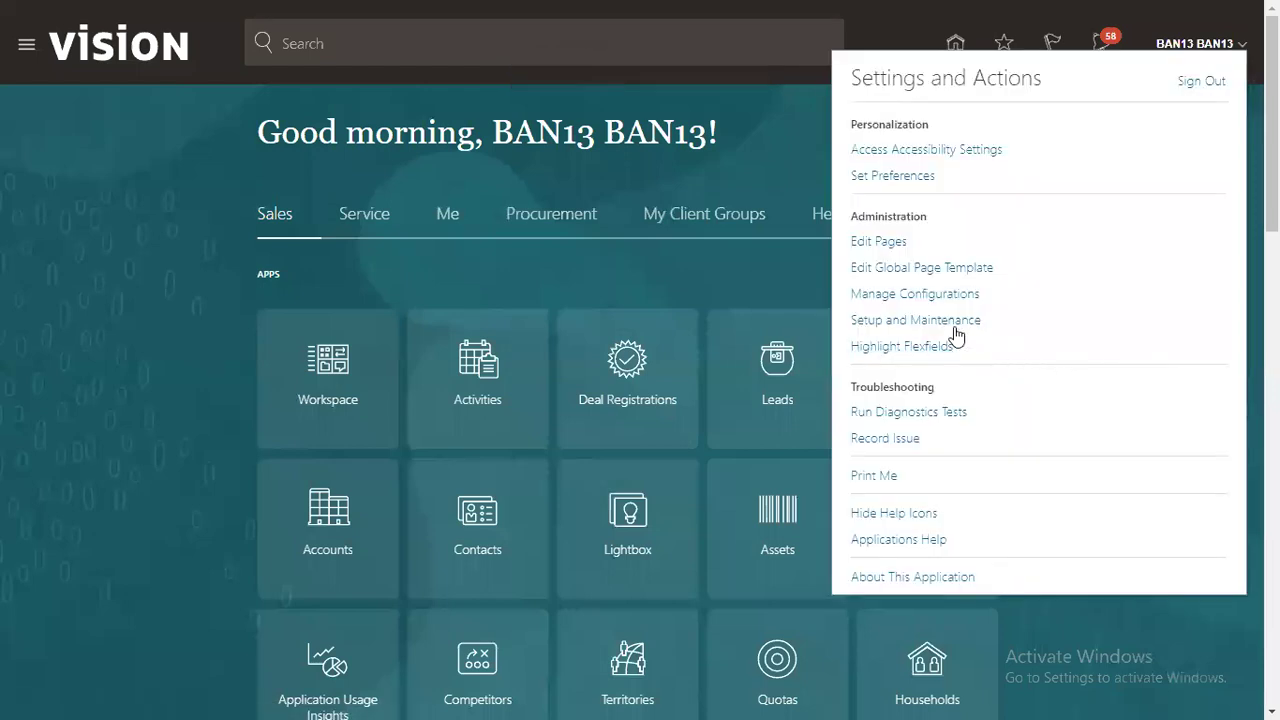
left_click(956, 323)
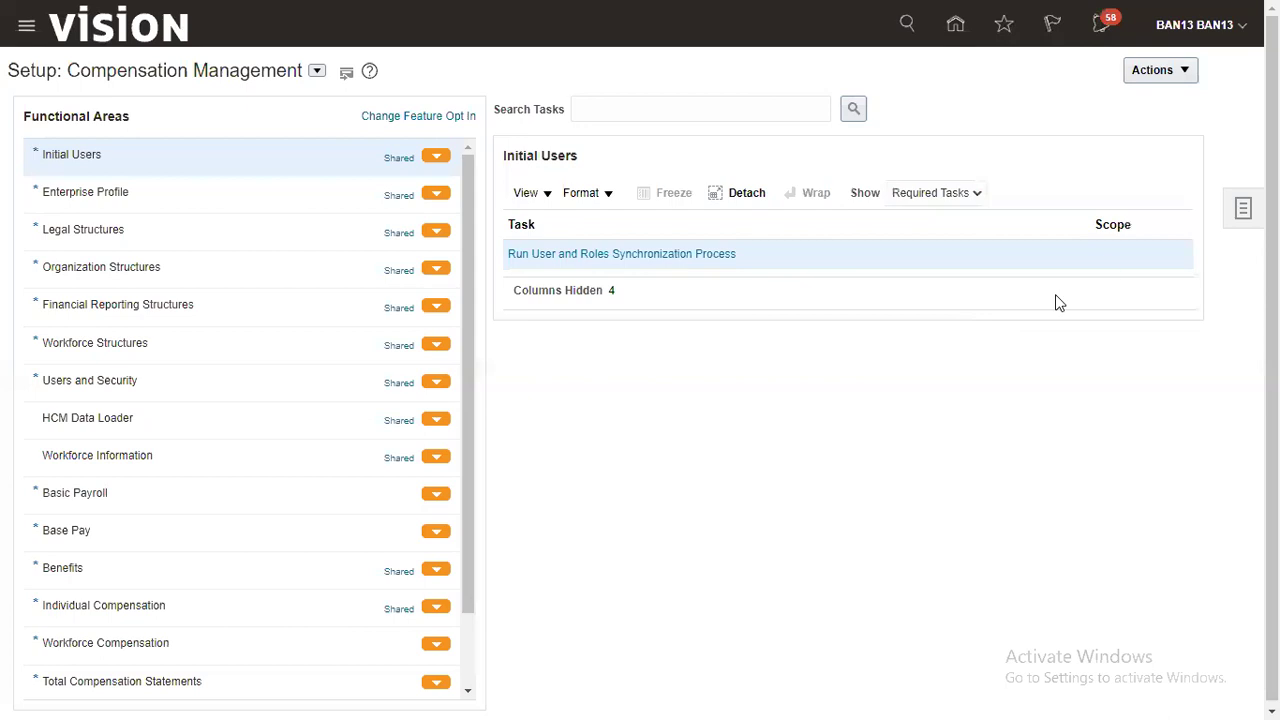
Step: Look over the implementation projects list and return to the setup page
left_click(1243, 208)
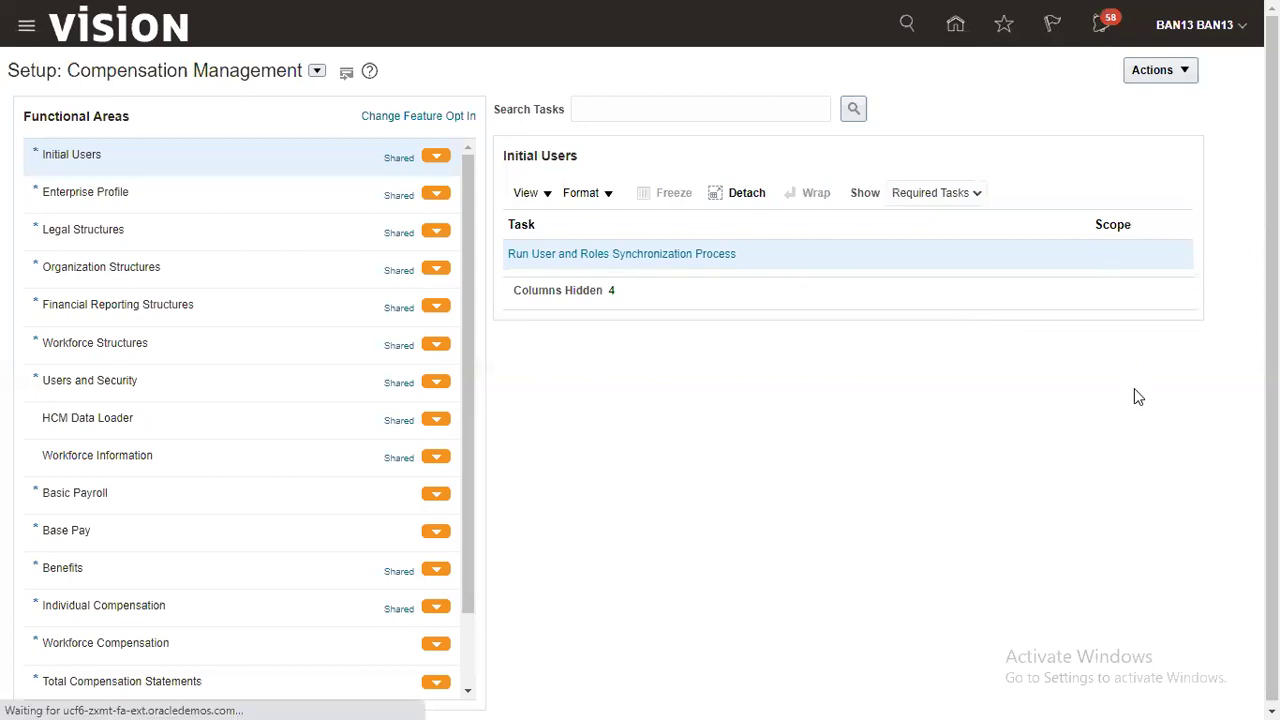
left_click(1124, 75)
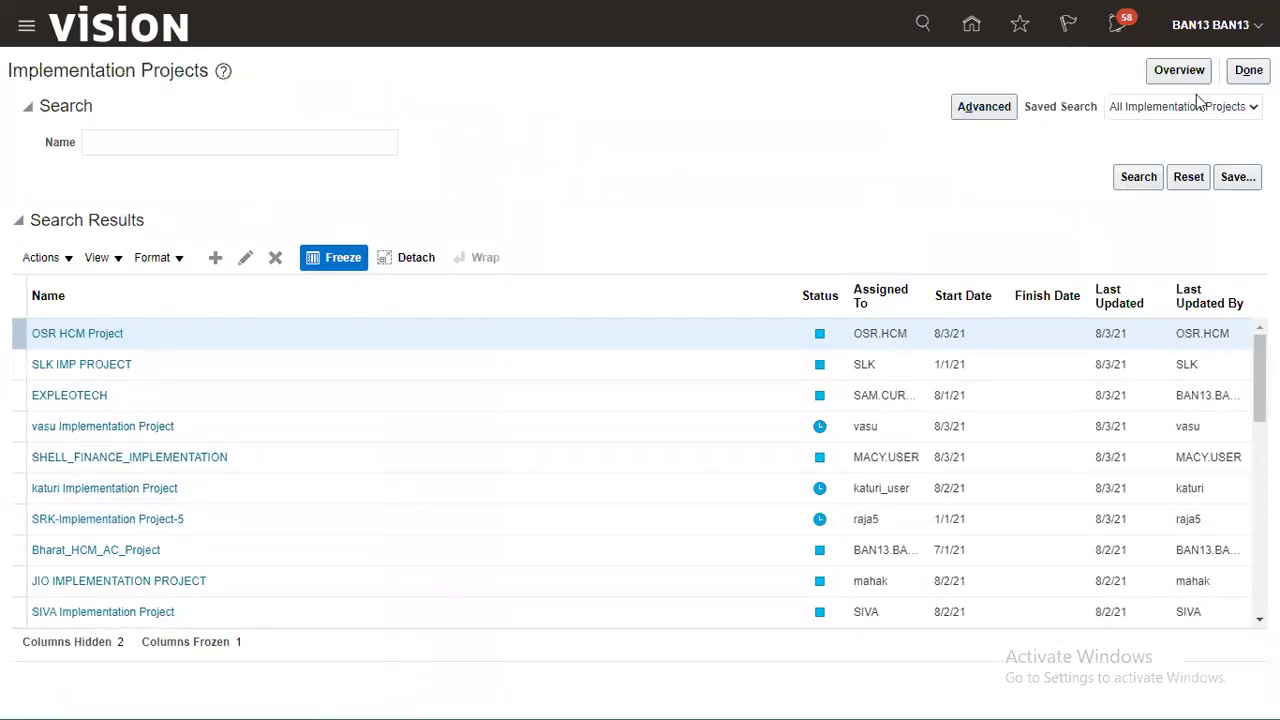
left_click(1248, 70)
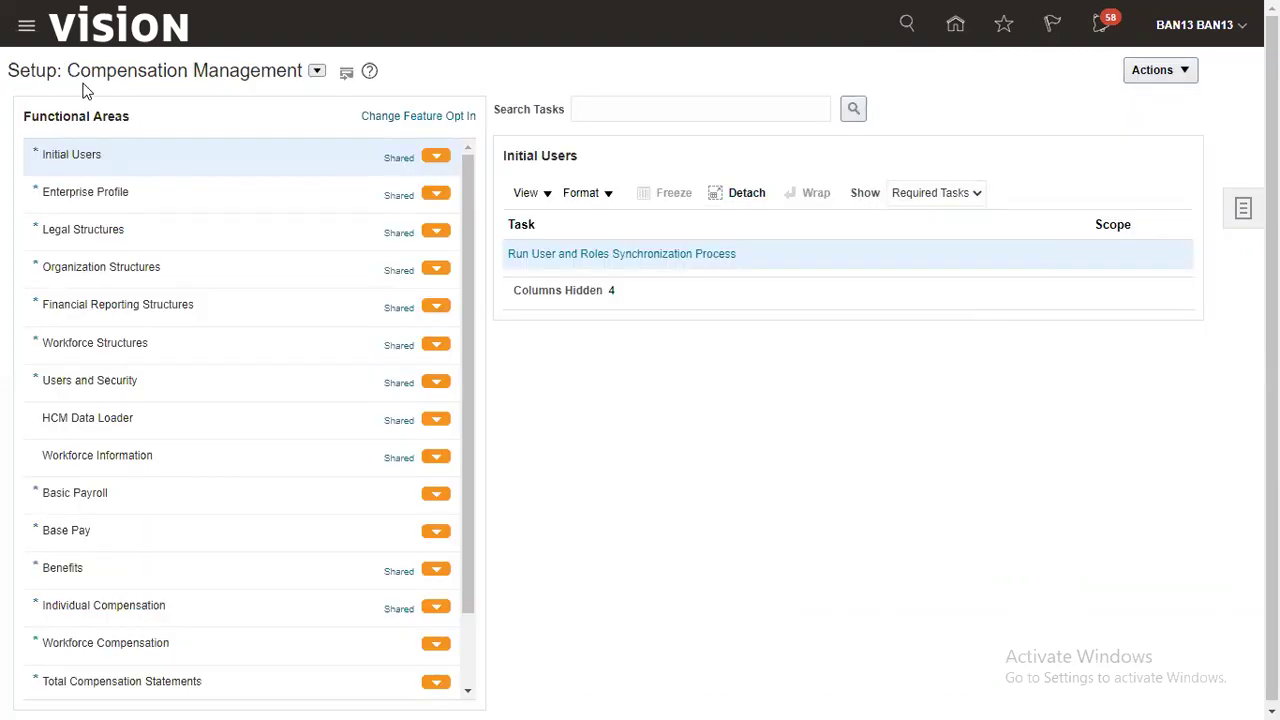
Step: Search setup tasks for 'manage approval' and select Manage Approval Transactions for Human Capital Management
left_click_drag(79, 70, 260, 64)
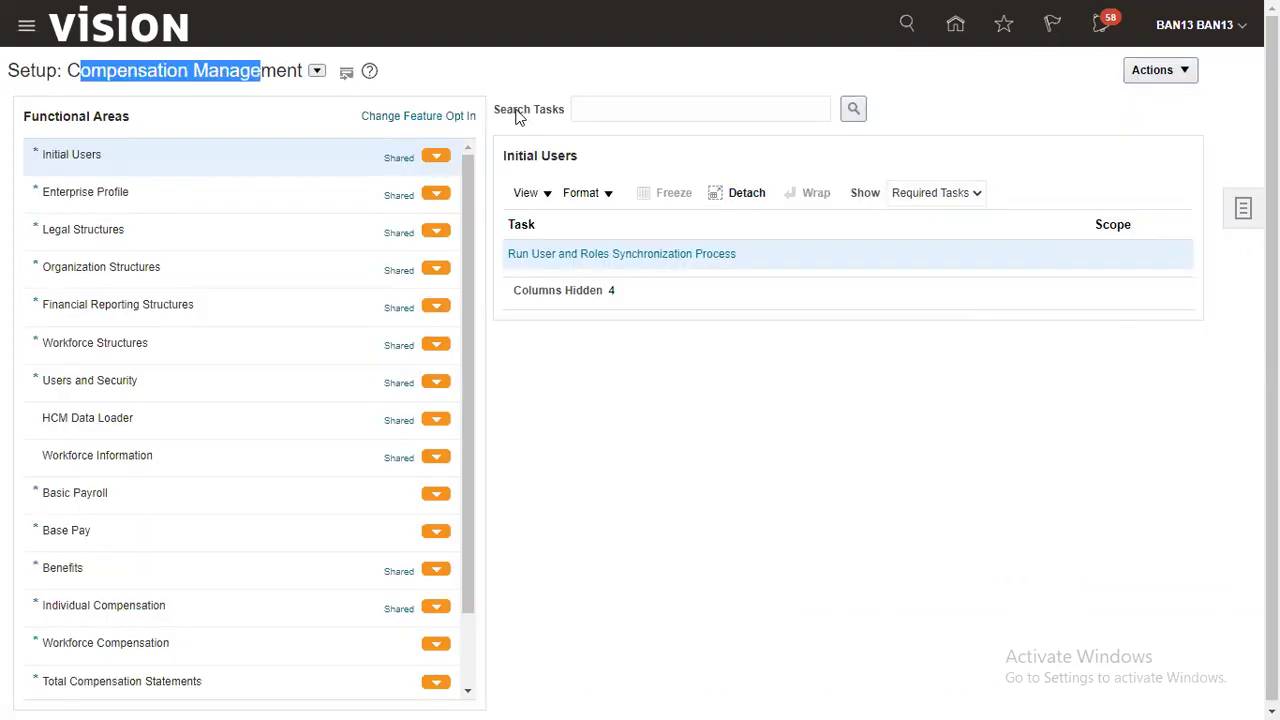
left_click_drag(495, 110, 548, 117)
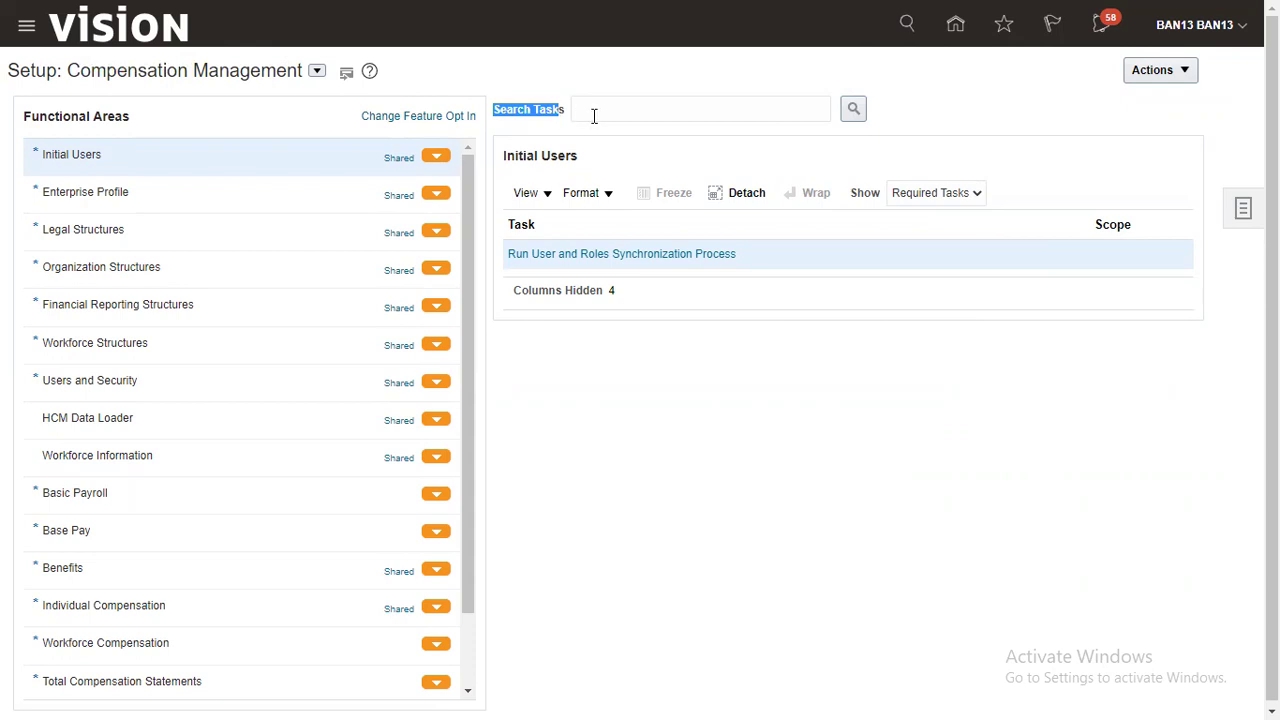
left_click(594, 114)
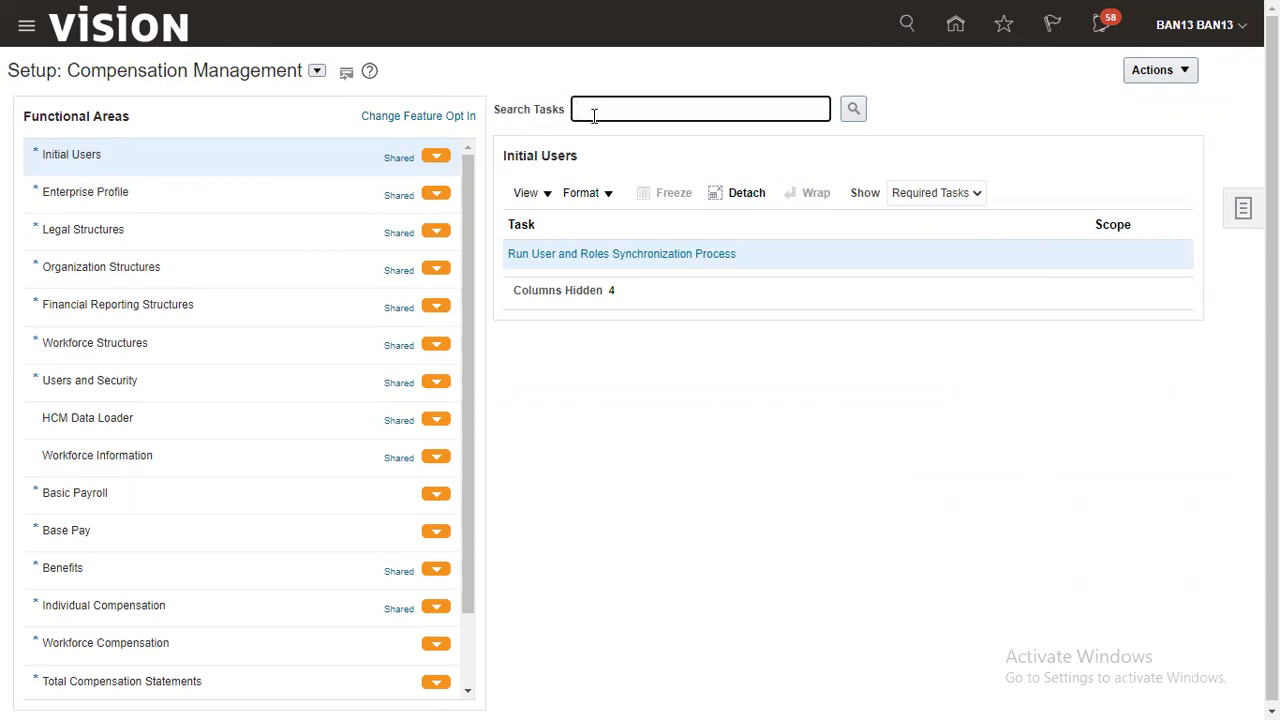
type("manage approval")
key("Return")
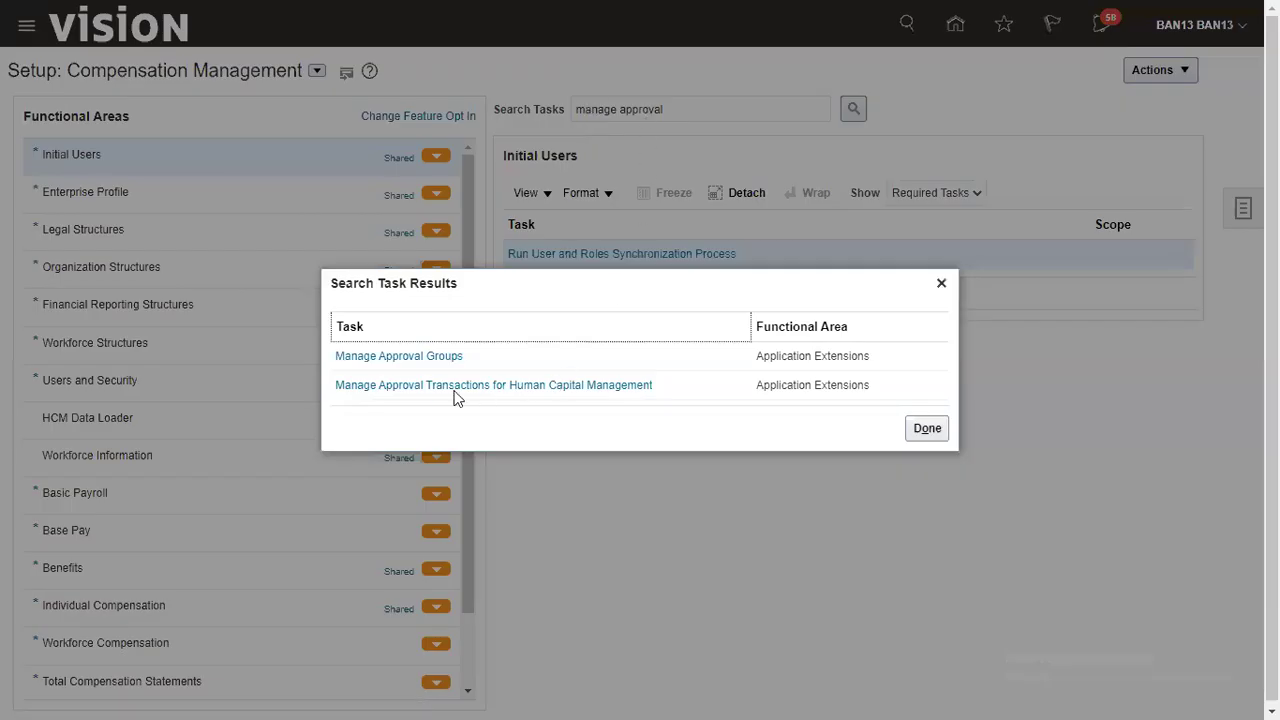
left_click(435, 390)
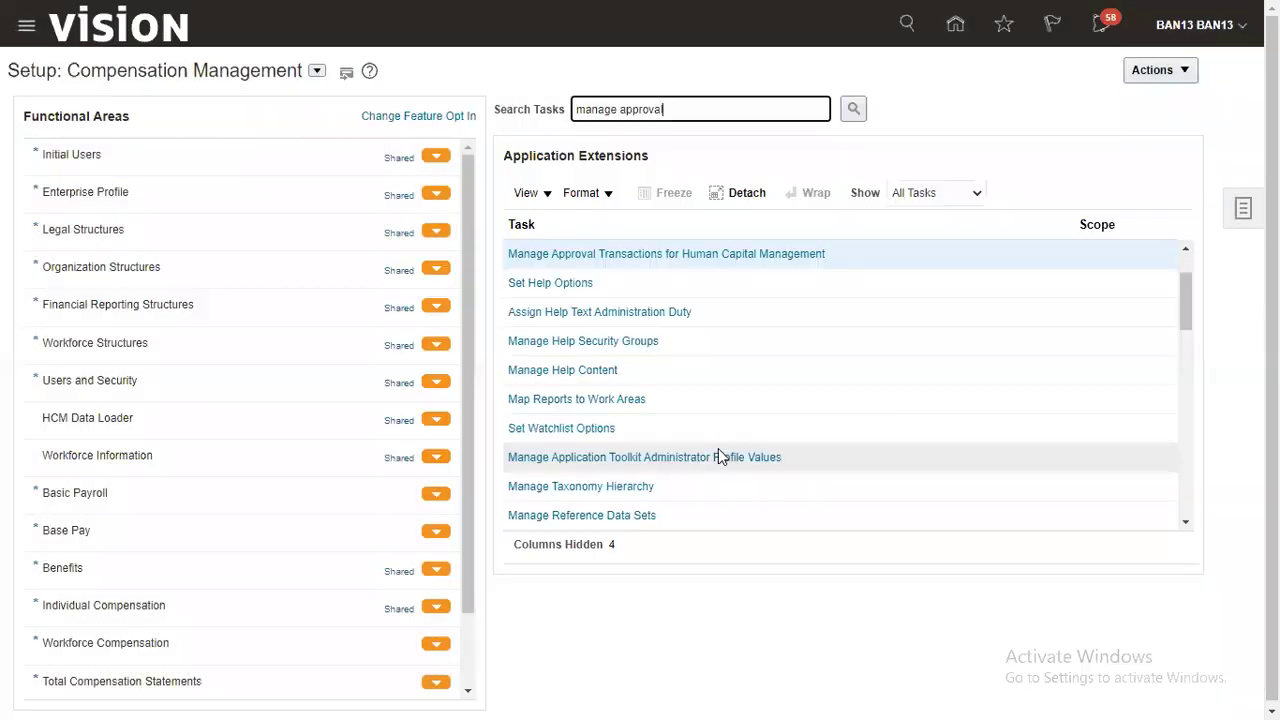
Step: Open the HCM approval transaction rules and filter the processes by 'Location'
left_click(753, 254)
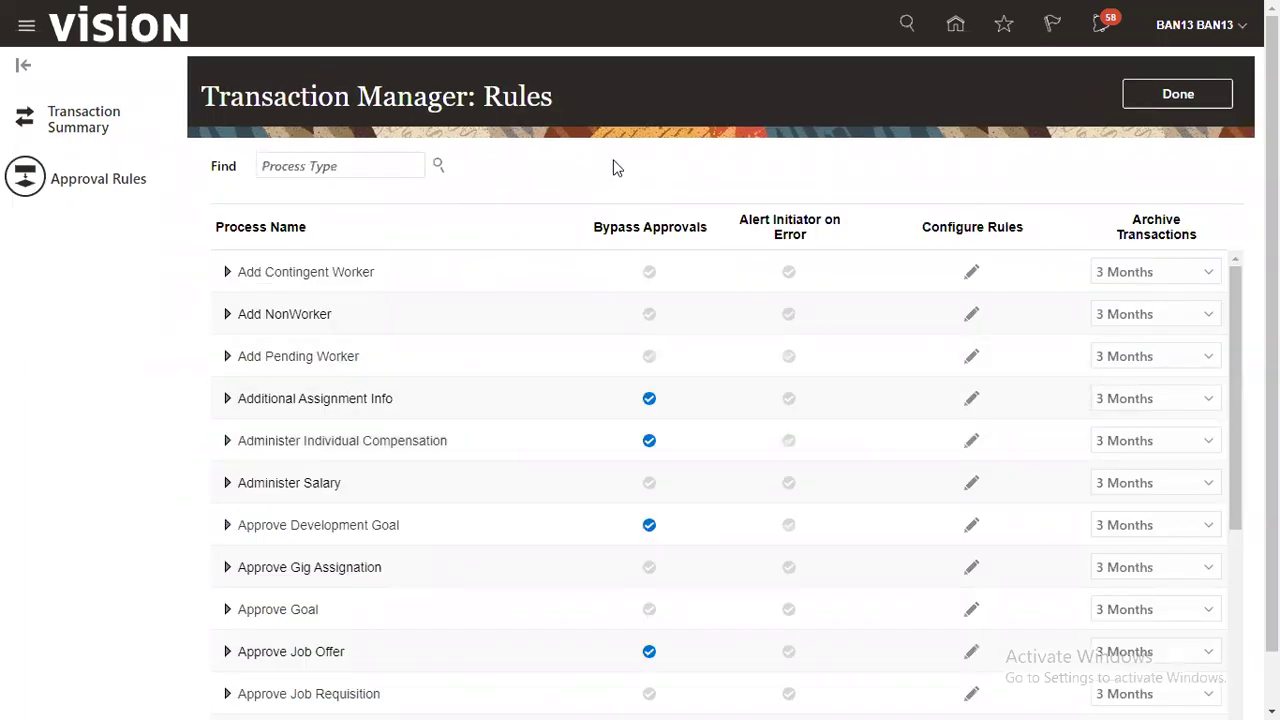
left_click_drag(203, 97, 340, 97)
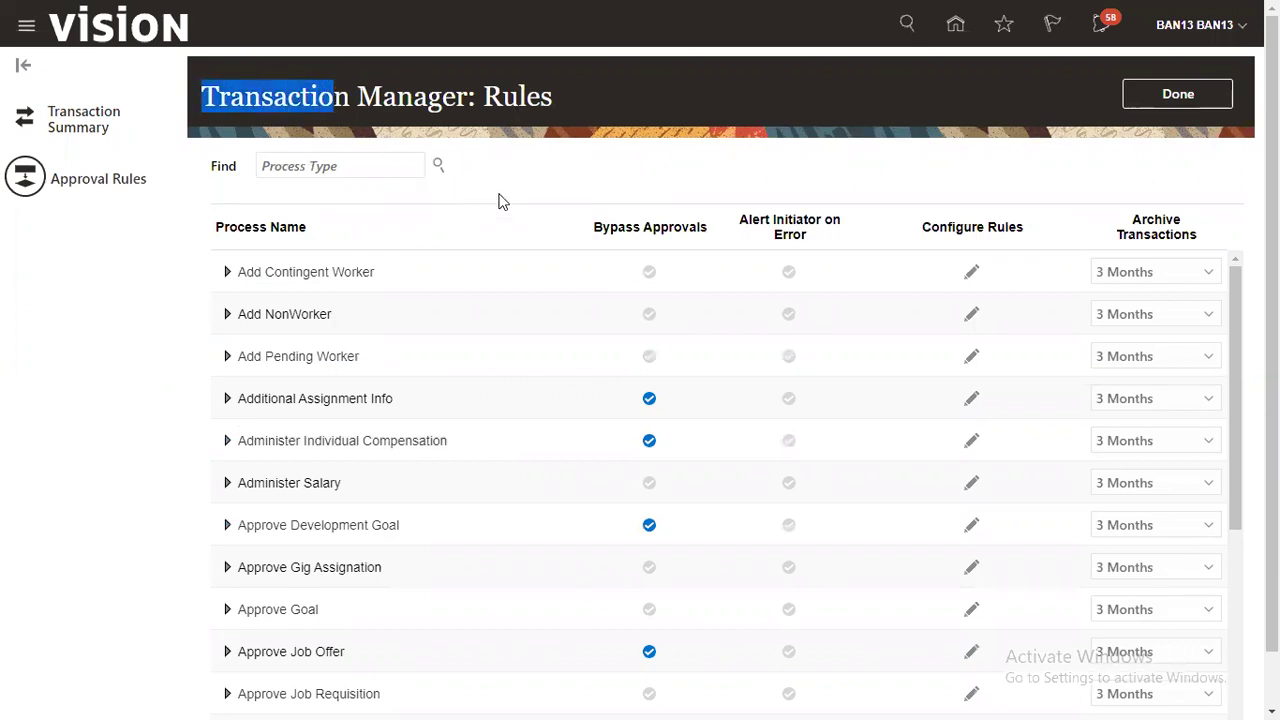
left_click(378, 167)
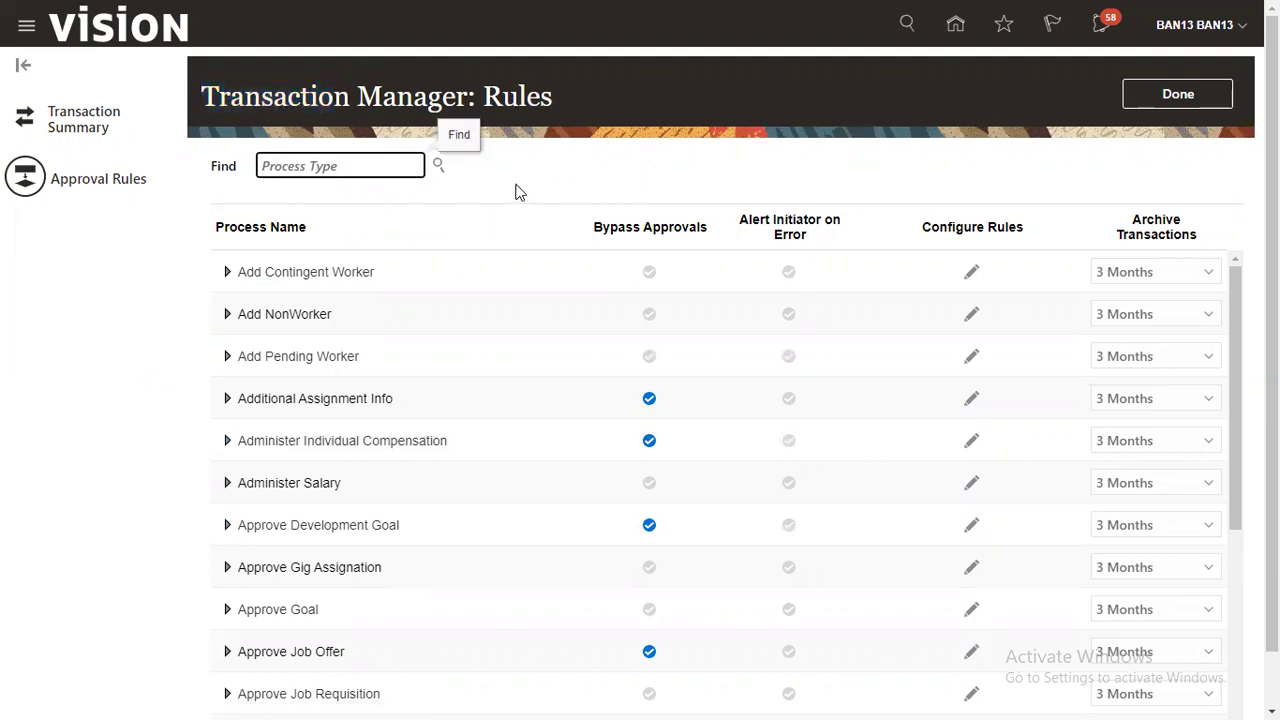
type("Location")
left_click(439, 166)
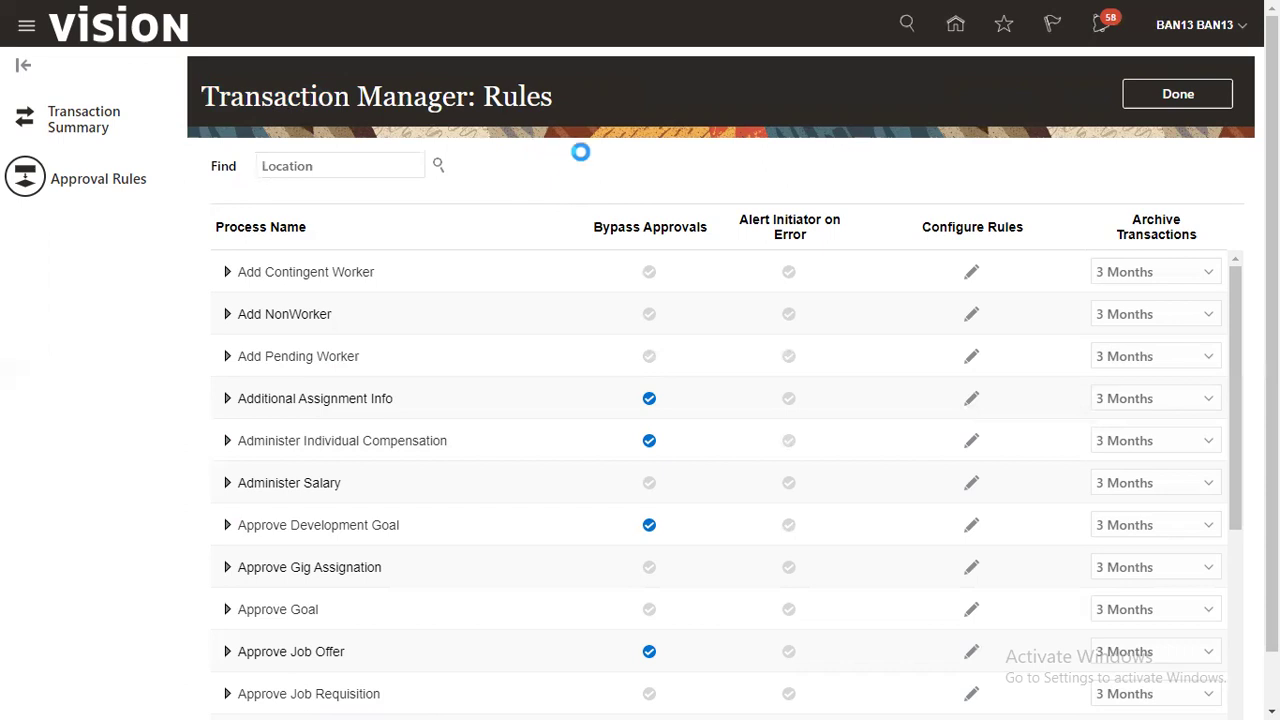
left_click(481, 313)
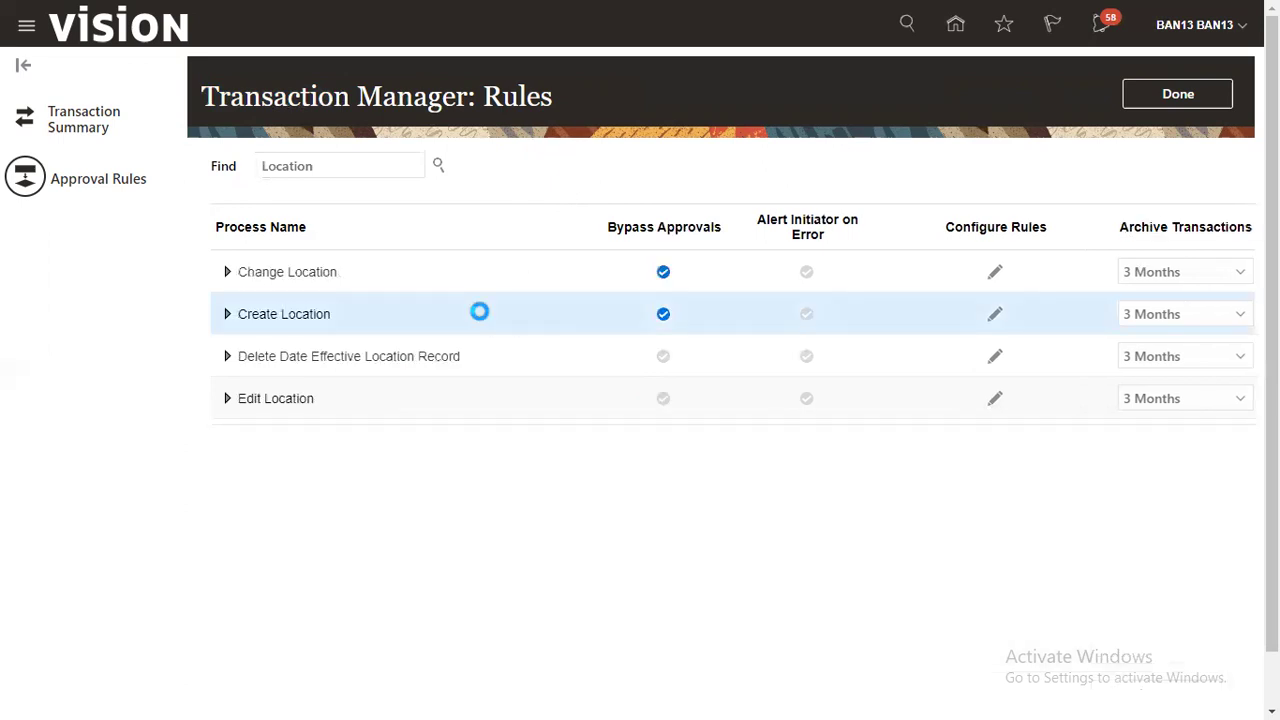
Step: Review the four Location processes and their Bypass Approvals checkmarks
left_click(465, 405)
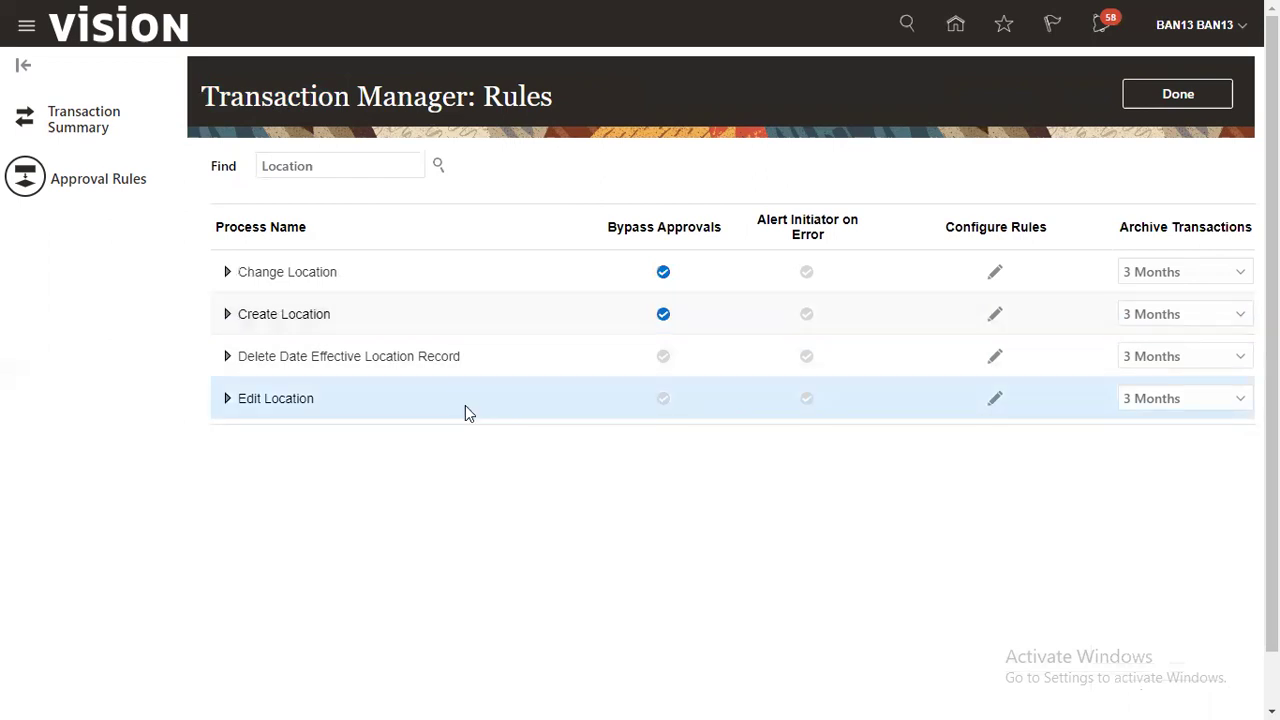
left_click(415, 273)
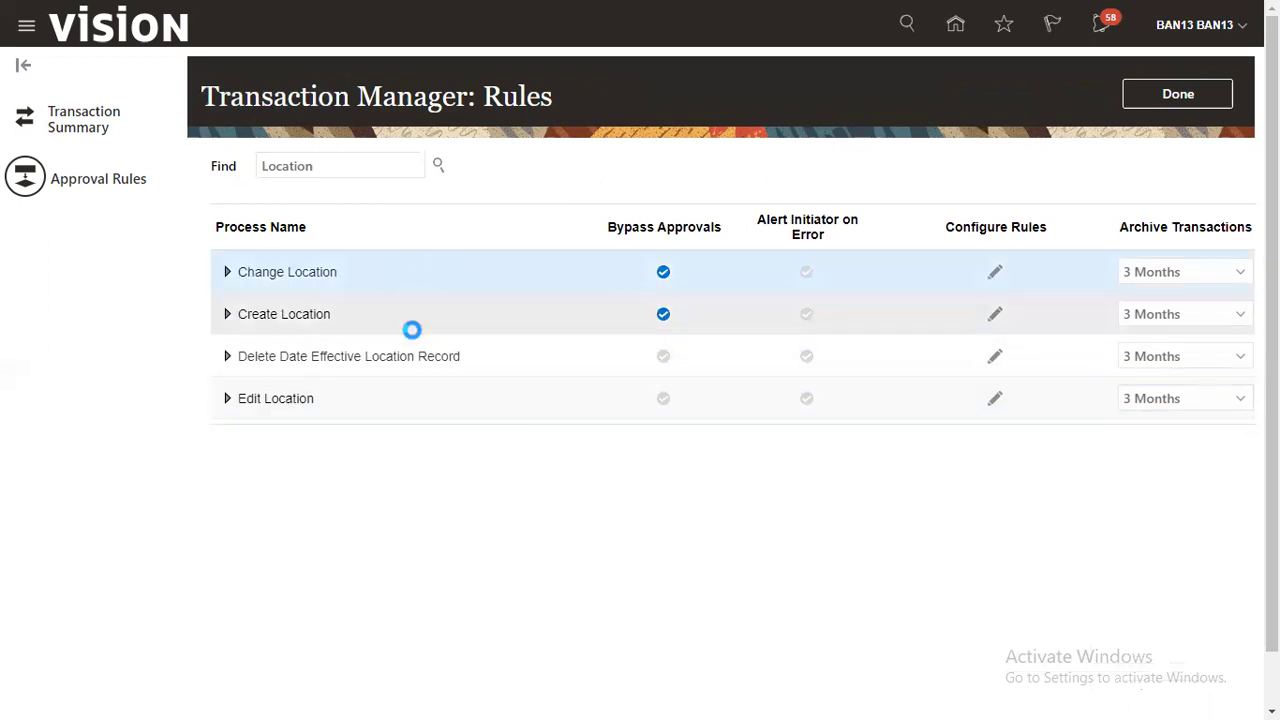
left_click(508, 353)
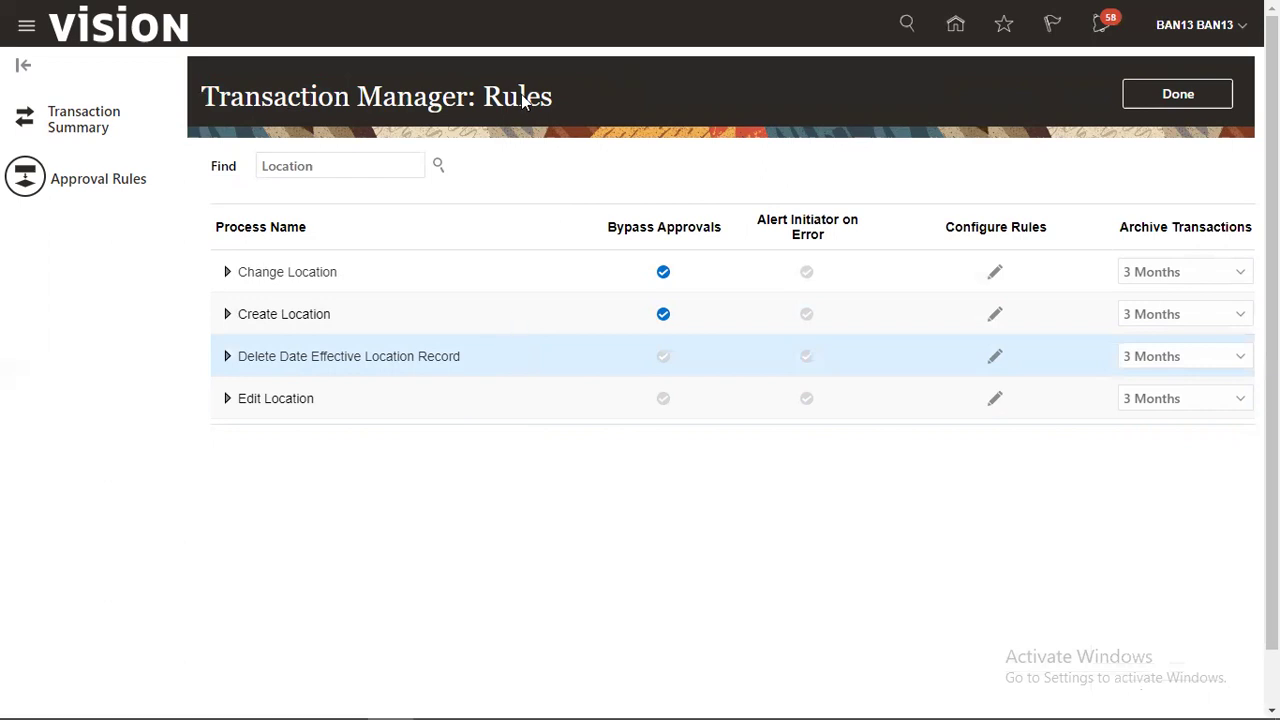
left_click_drag(575, 180, 724, 475)
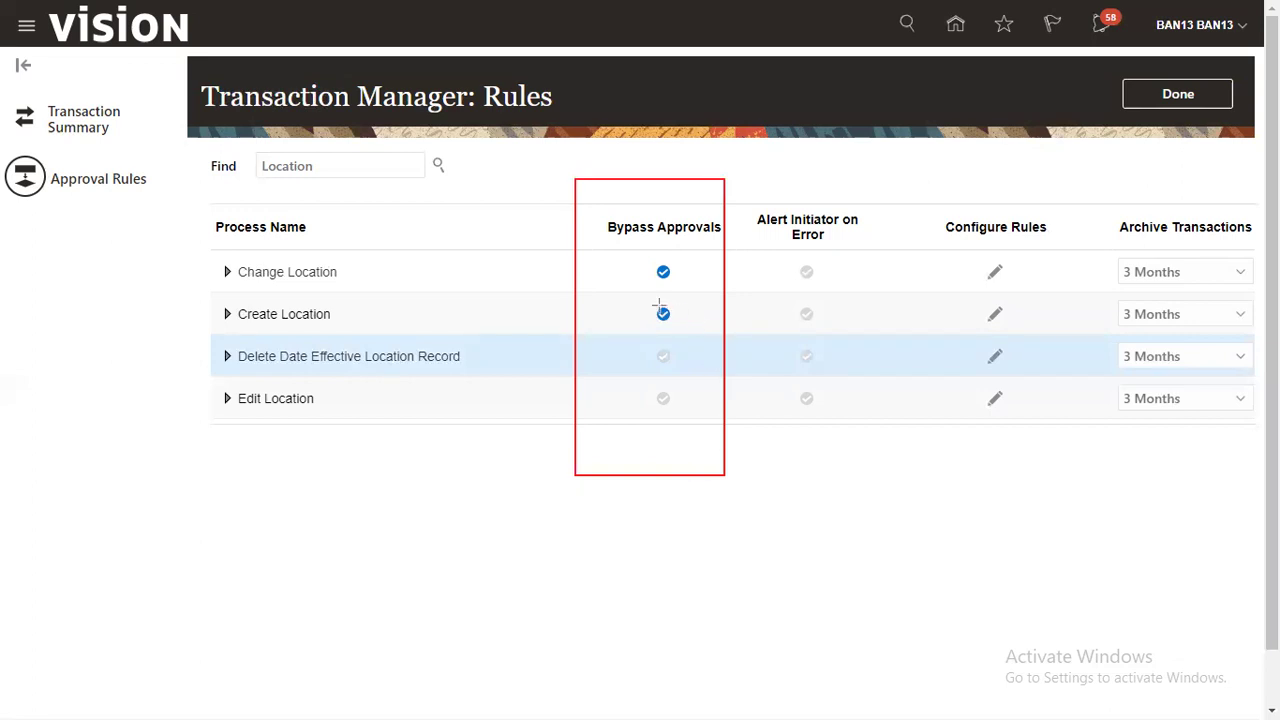
left_click_drag(648, 300, 677, 330)
mouse_move(234, 303)
left_mouse_down()
mouse_move(296, 335)
mouse_move(343, 323)
left_mouse_up()
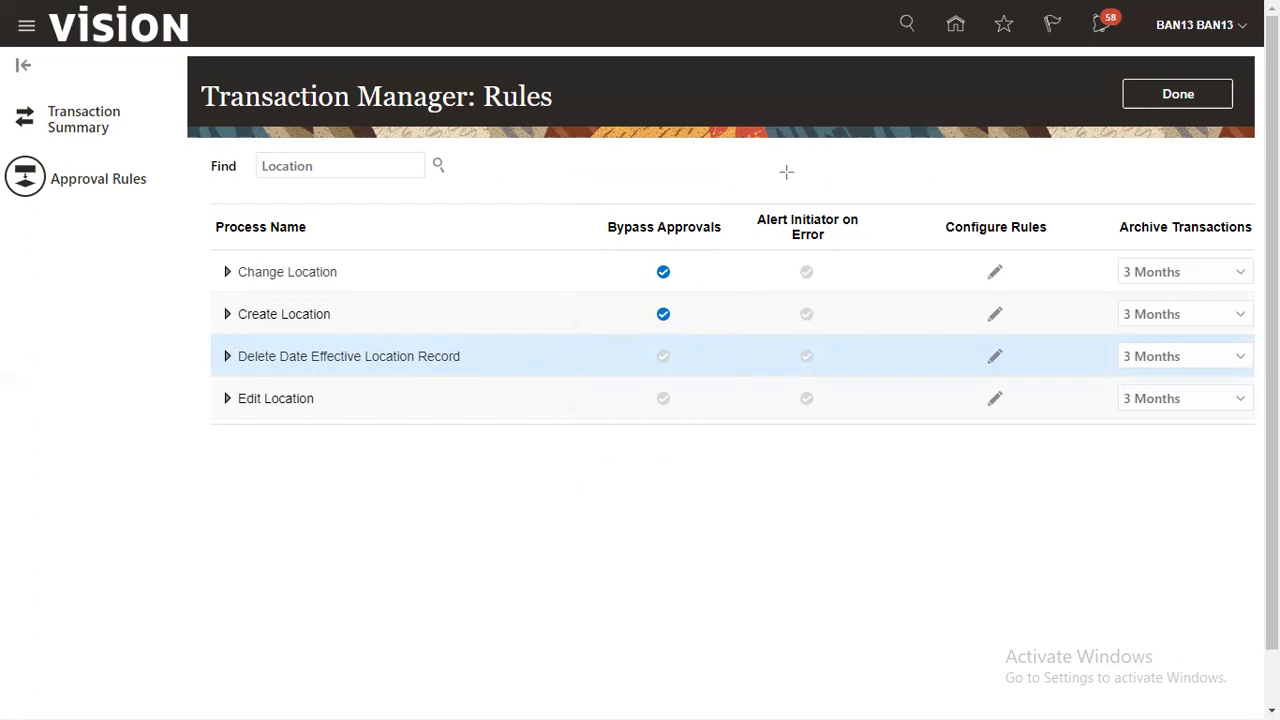
Step: Clear Bypass Approvals for Create Location and open its approval rules
left_click(596, 319)
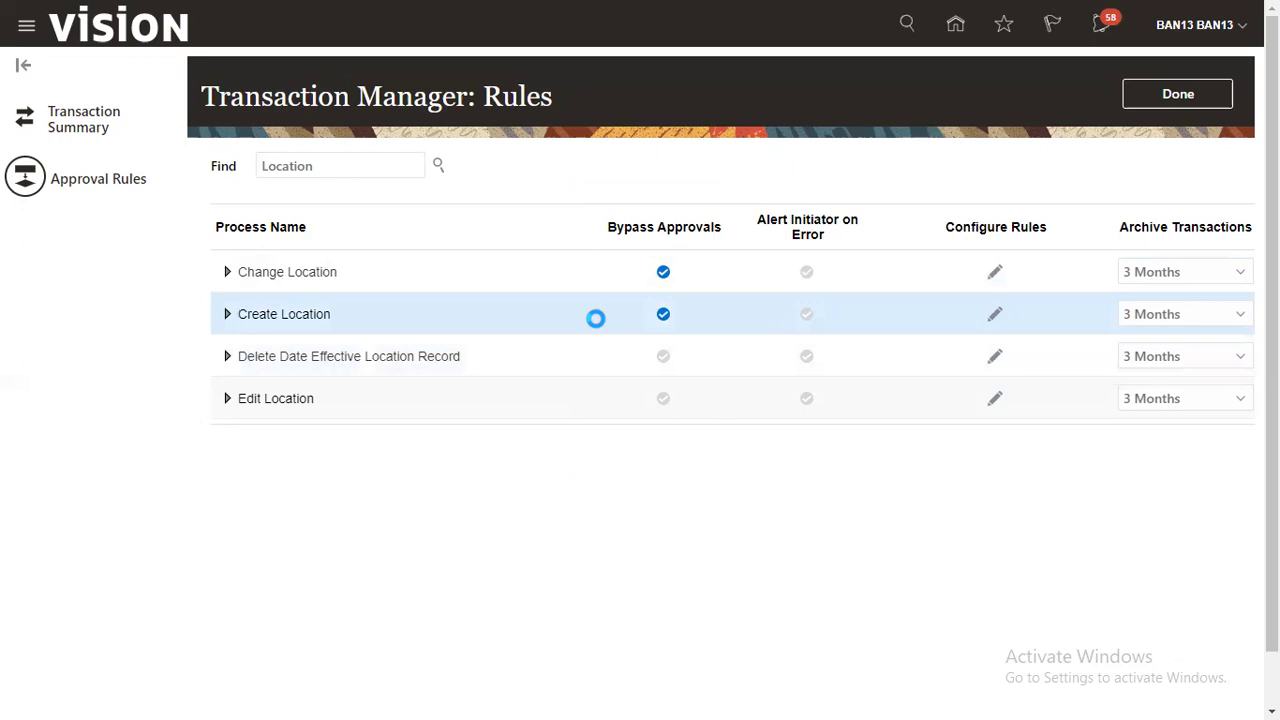
left_click(662, 316)
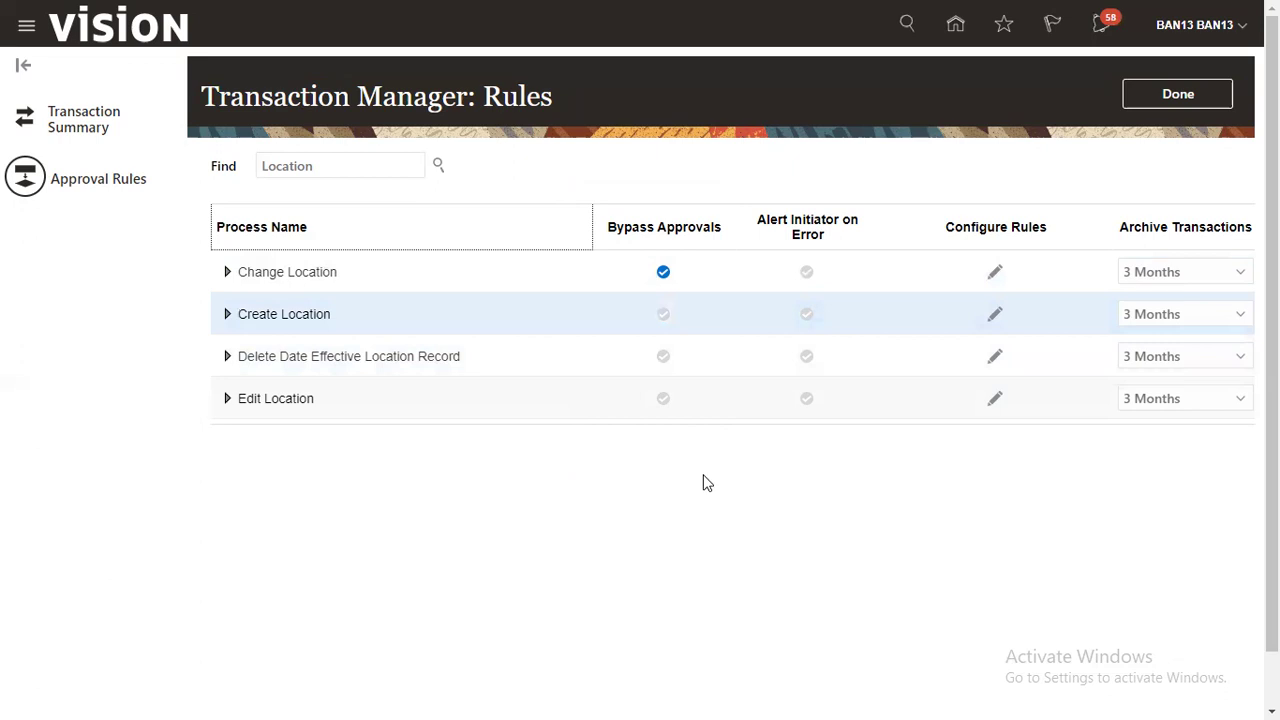
left_click(433, 316)
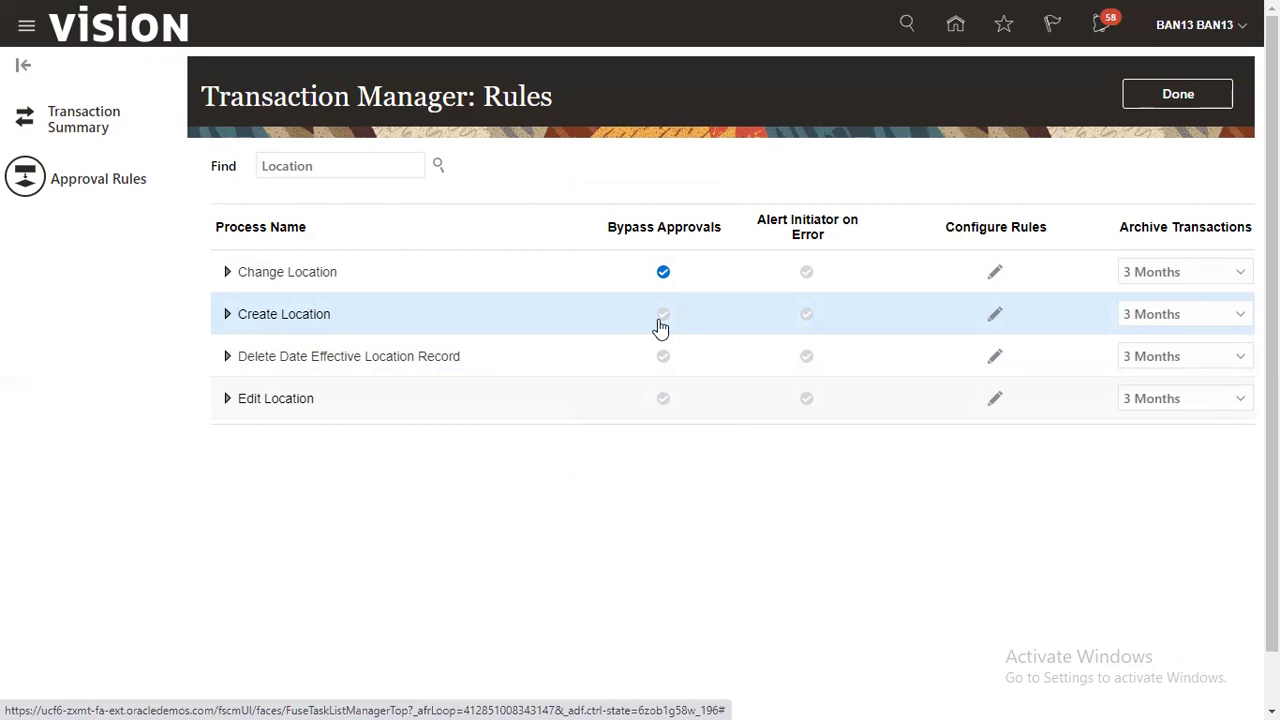
left_click(995, 318)
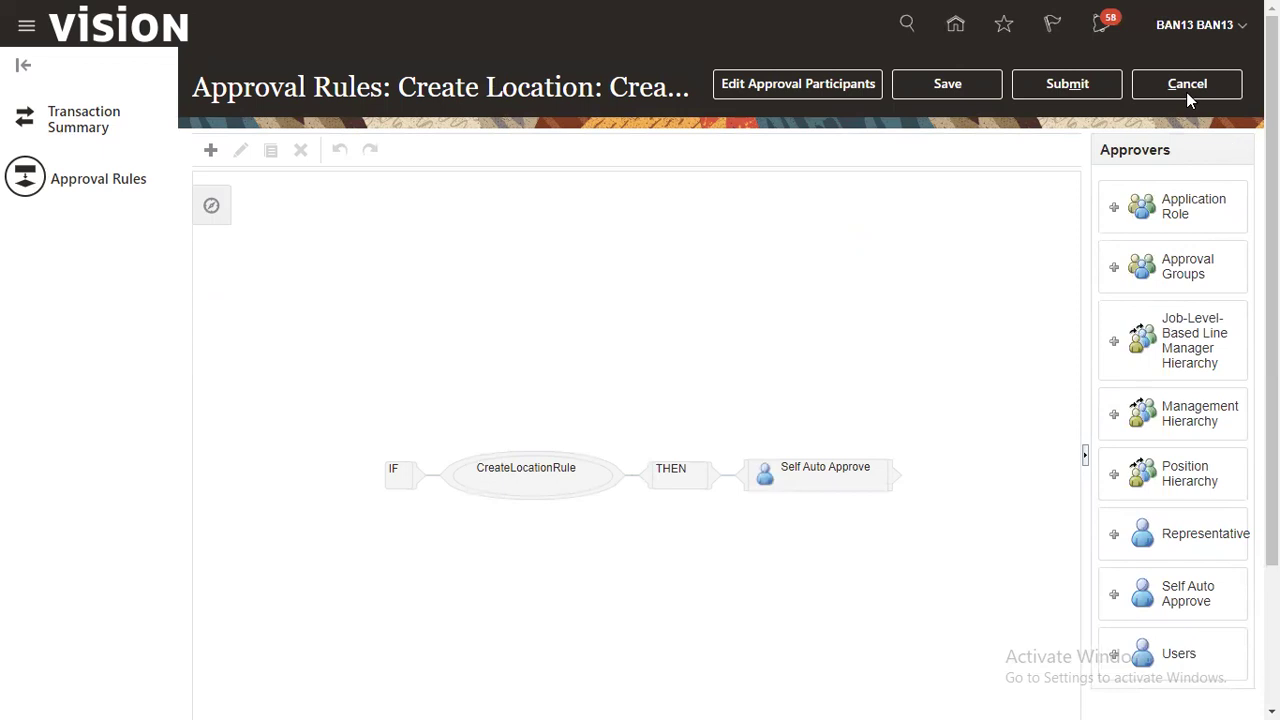
left_click_drag(195, 90, 385, 88)
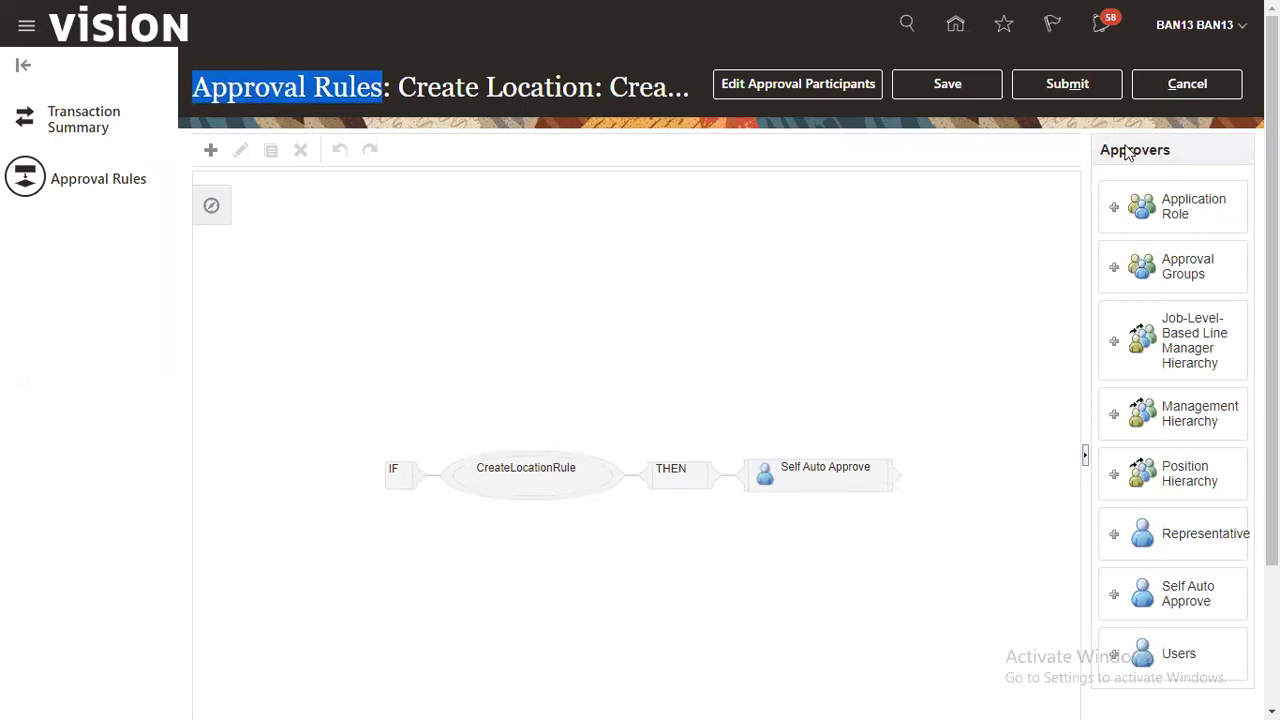
left_click_drag(1272, 166, 1272, 205)
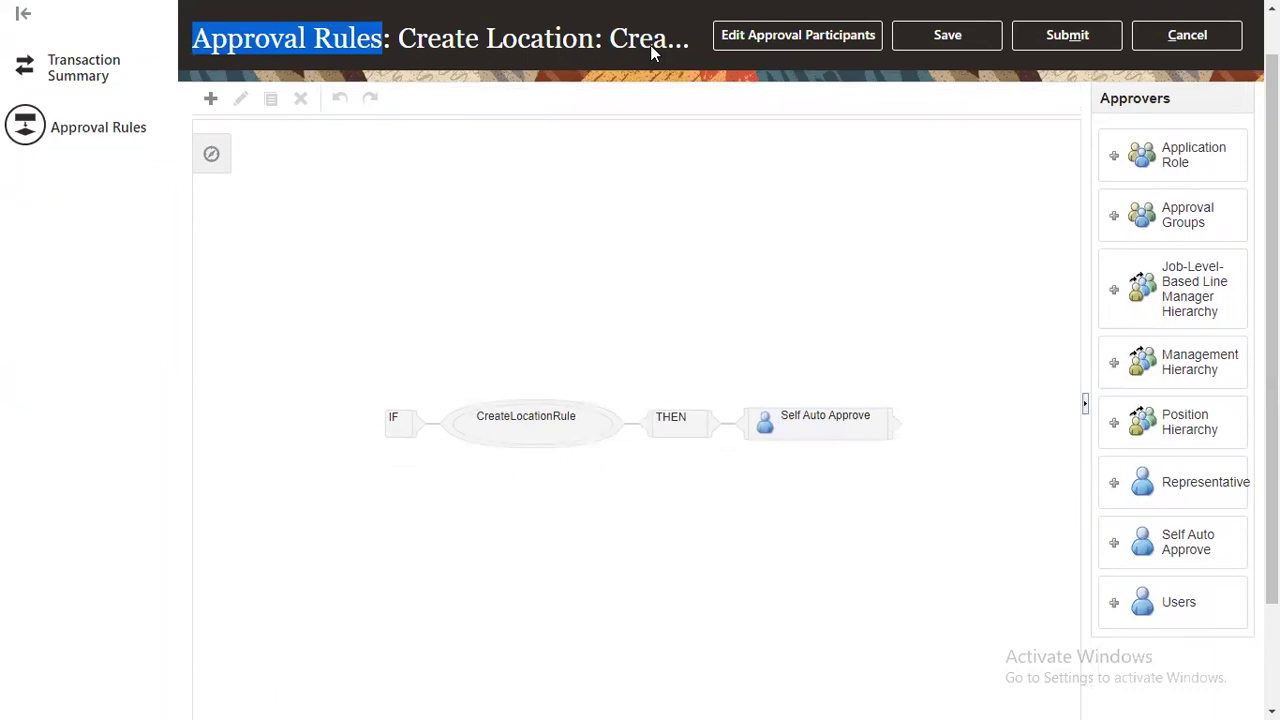
left_click_drag(1091, 84, 1252, 648)
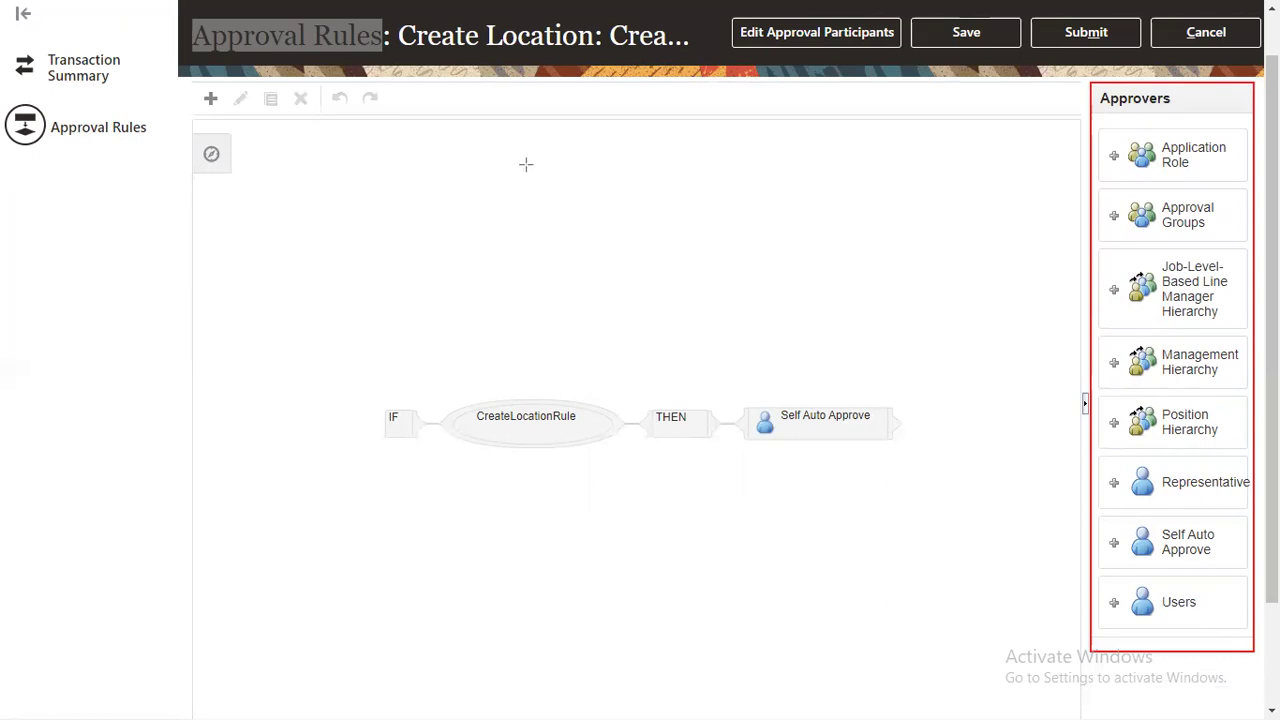
Step: Select the Self Auto Approve approver in CreateLocationRule and delete it
left_click(1068, 153)
left_click(1063, 215)
left_click(1074, 360)
left_click(1070, 418)
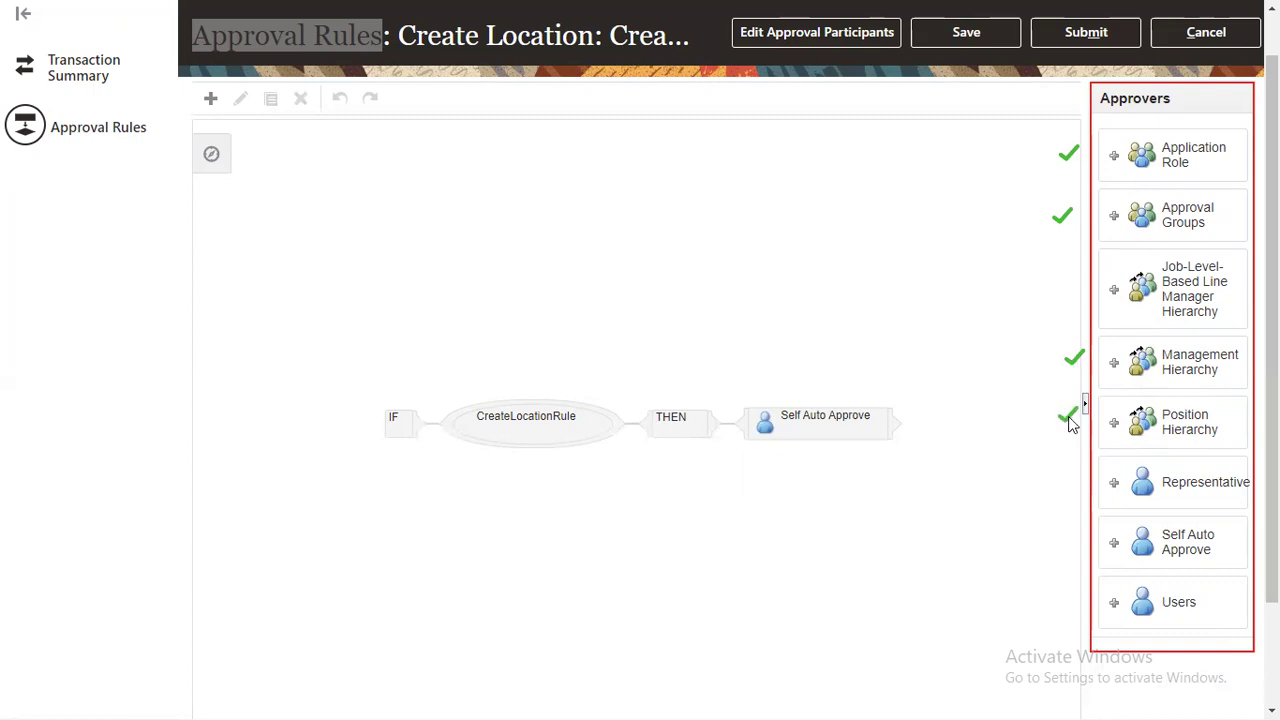
left_click(1070, 484)
left_click(1070, 546)
left_click(1079, 609)
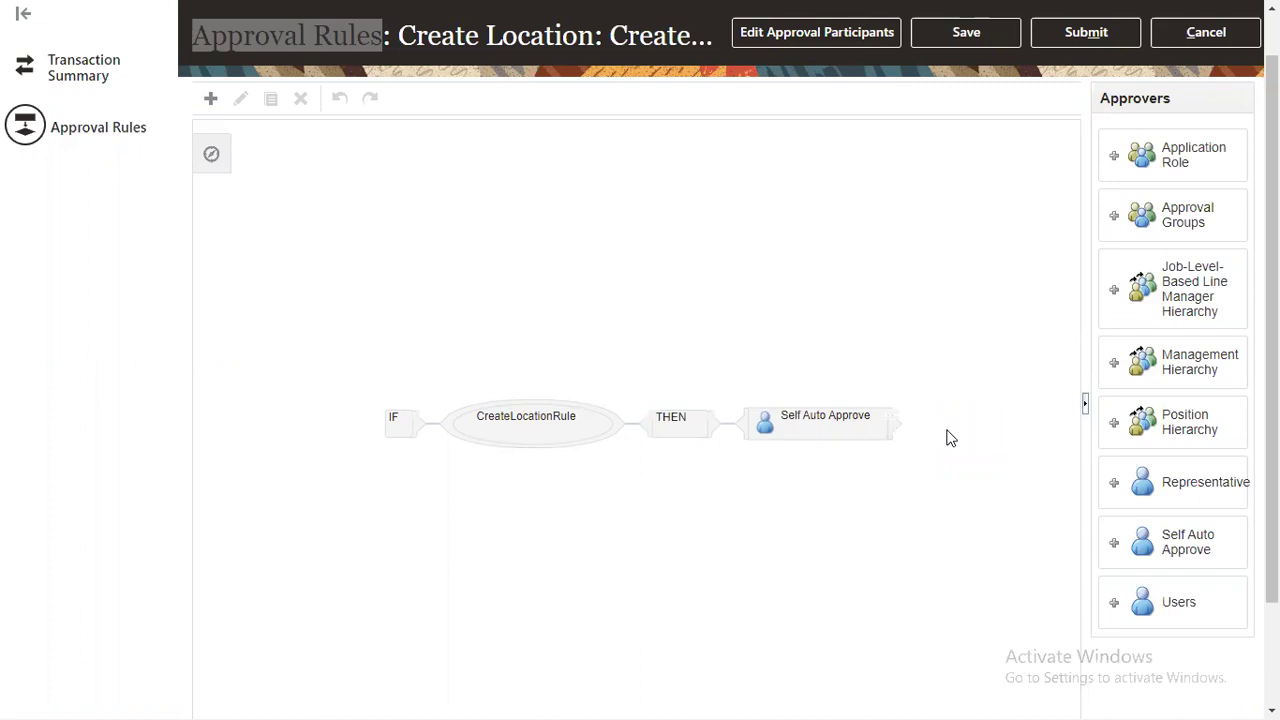
left_click(848, 433)
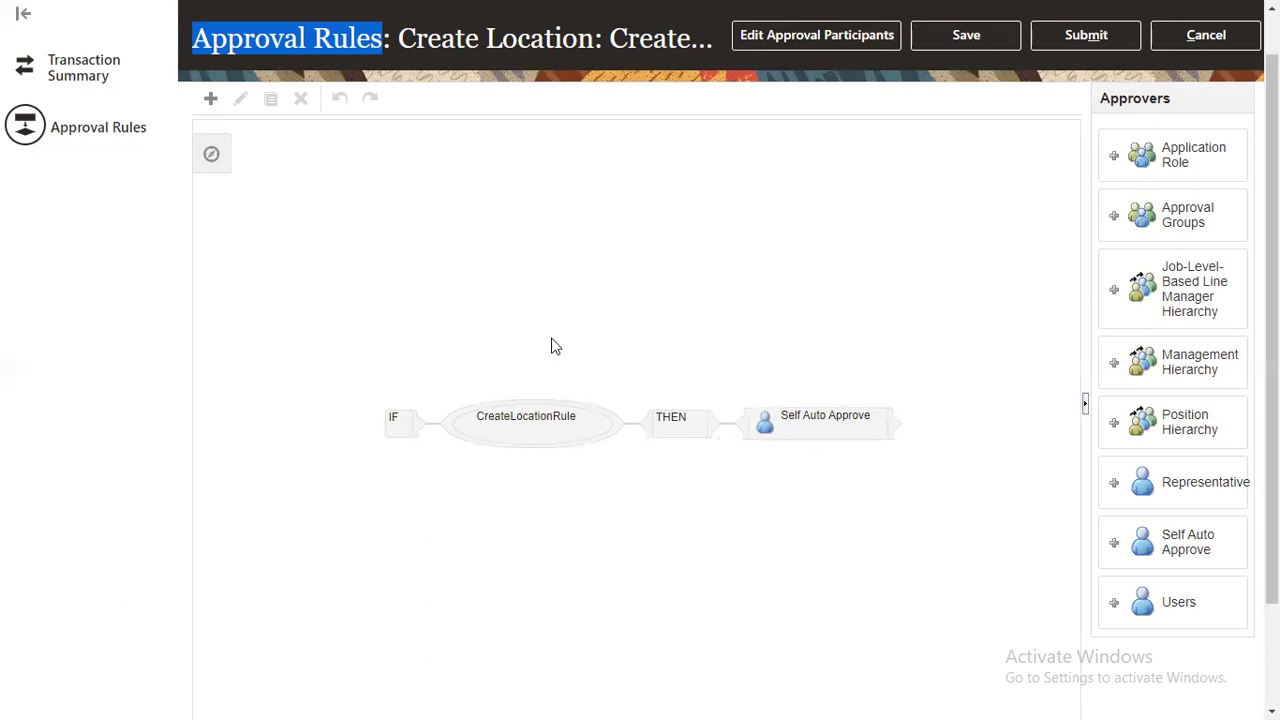
left_click(826, 437)
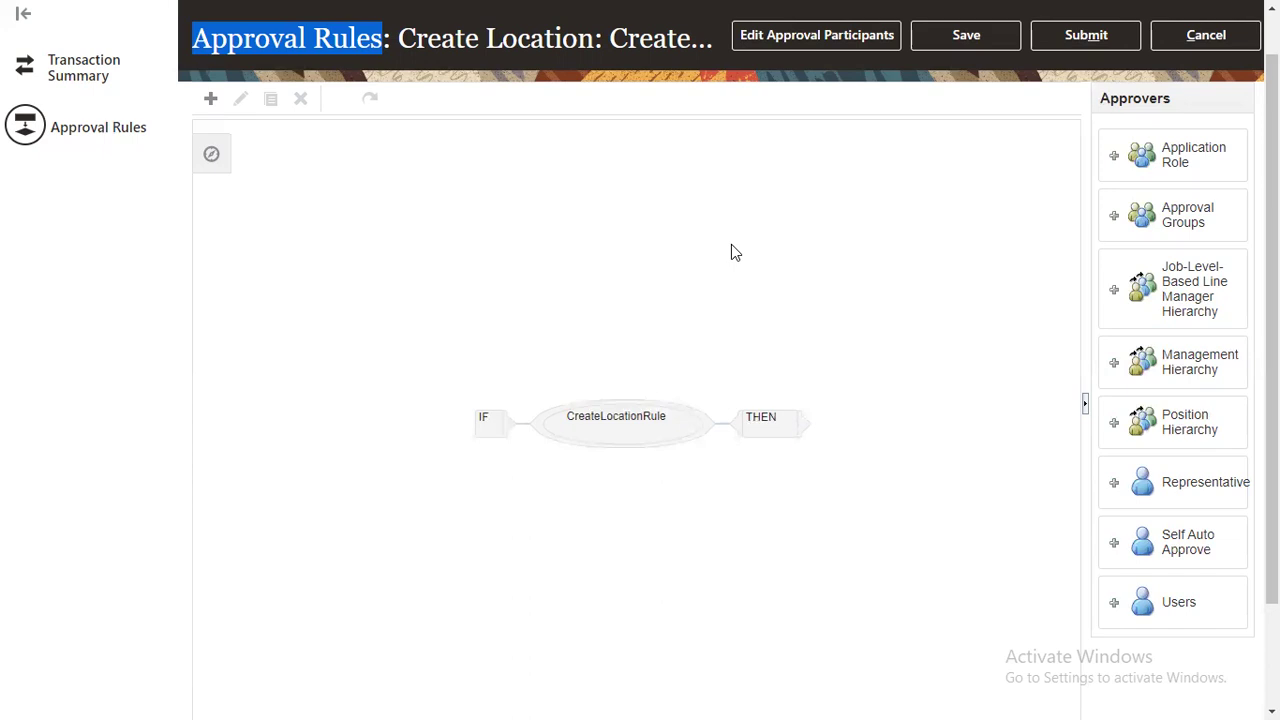
Step: Add a Users approver under THEN with action type Approval required and a specific user
mouse_move(768, 440)
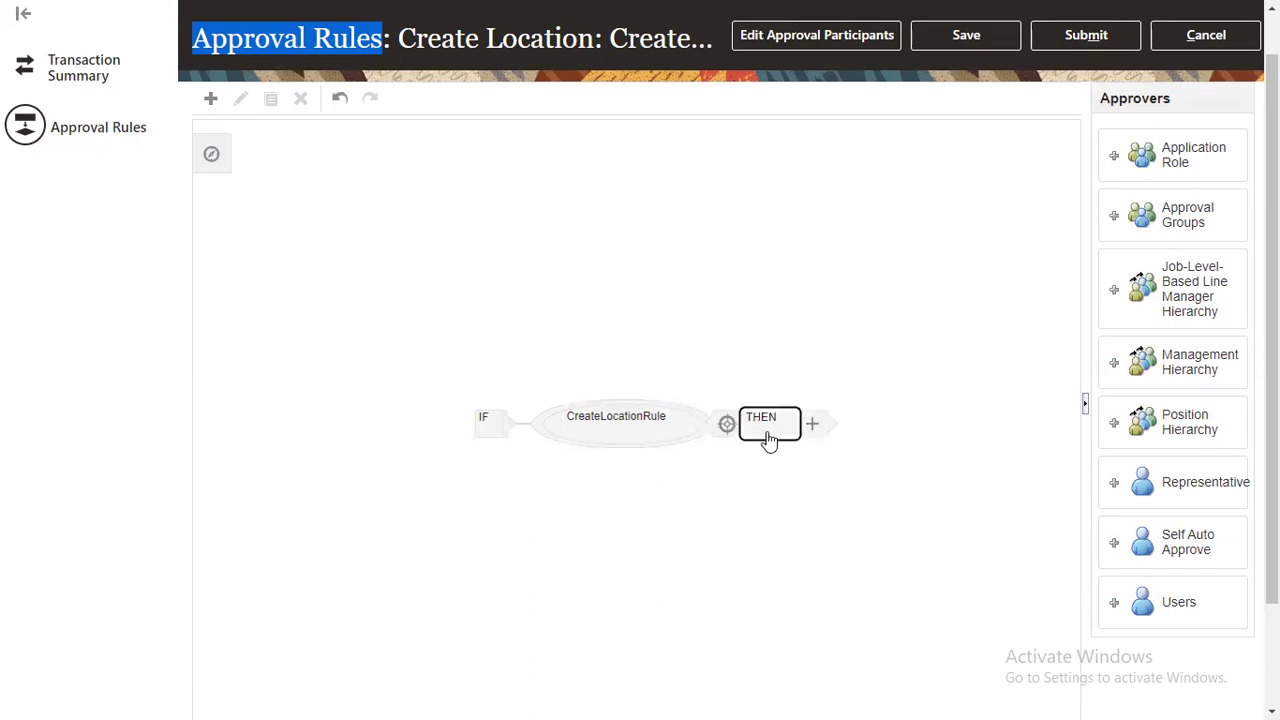
left_click(768, 440)
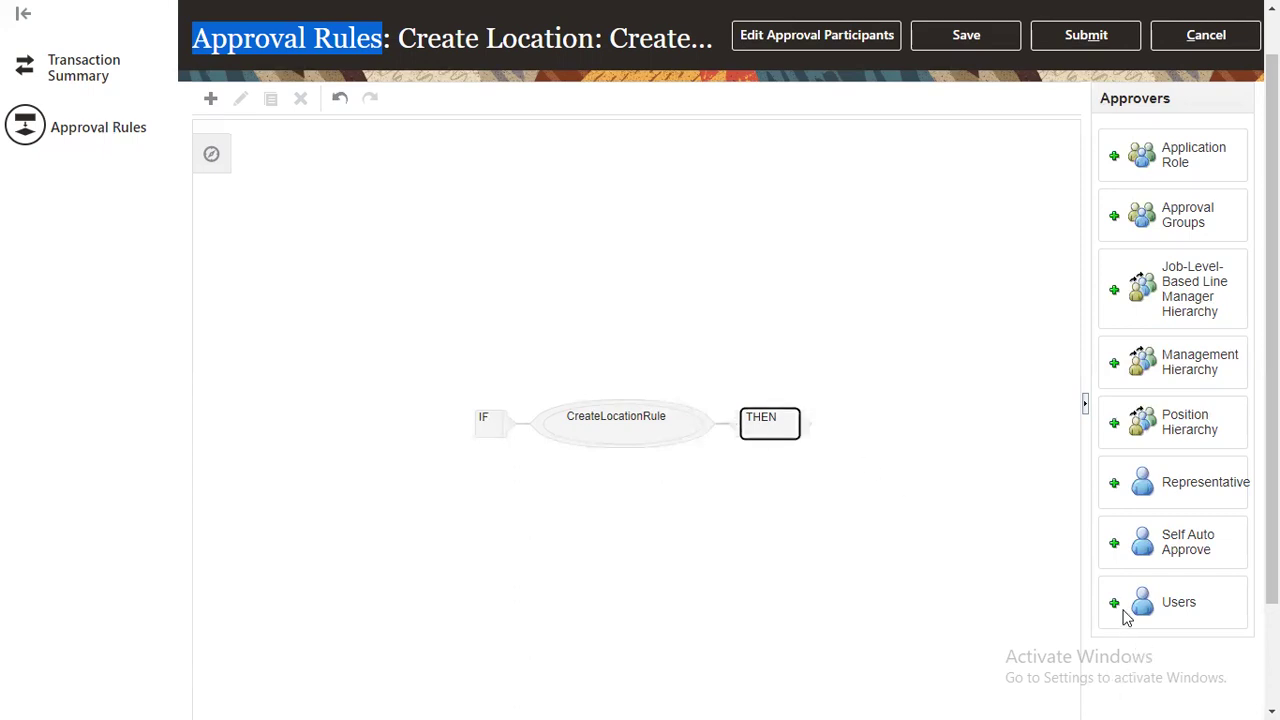
scroll(1150, 530, "down", 2)
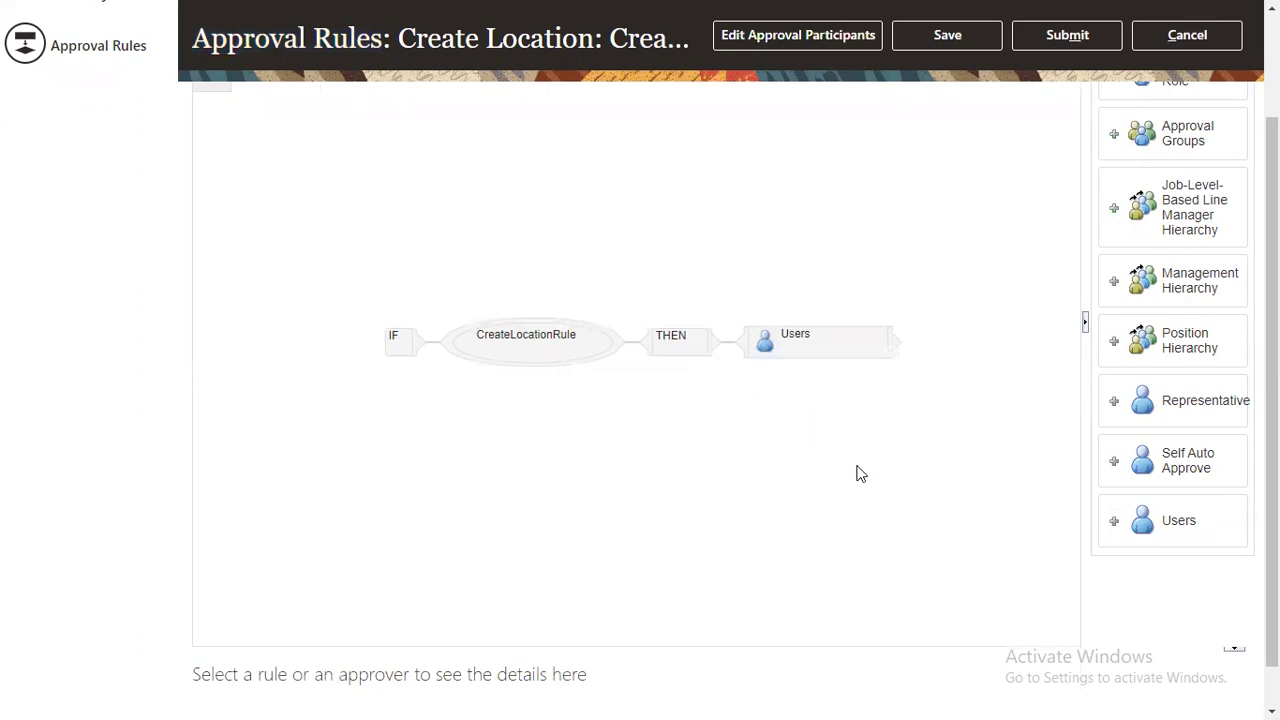
left_click(843, 353)
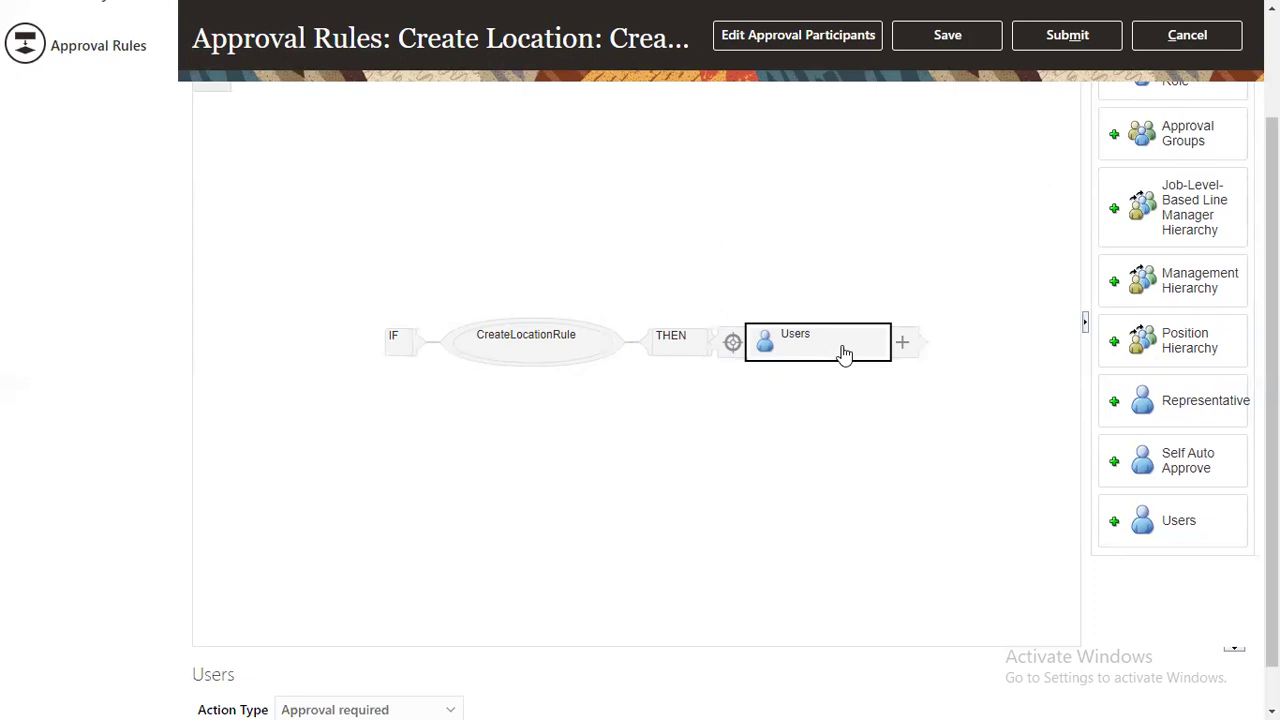
left_click_drag(1272, 400, 1272, 438)
mouse_move(534, 598)
left_mouse_down()
mouse_move(568, 511)
mouse_move(509, 601)
left_mouse_up()
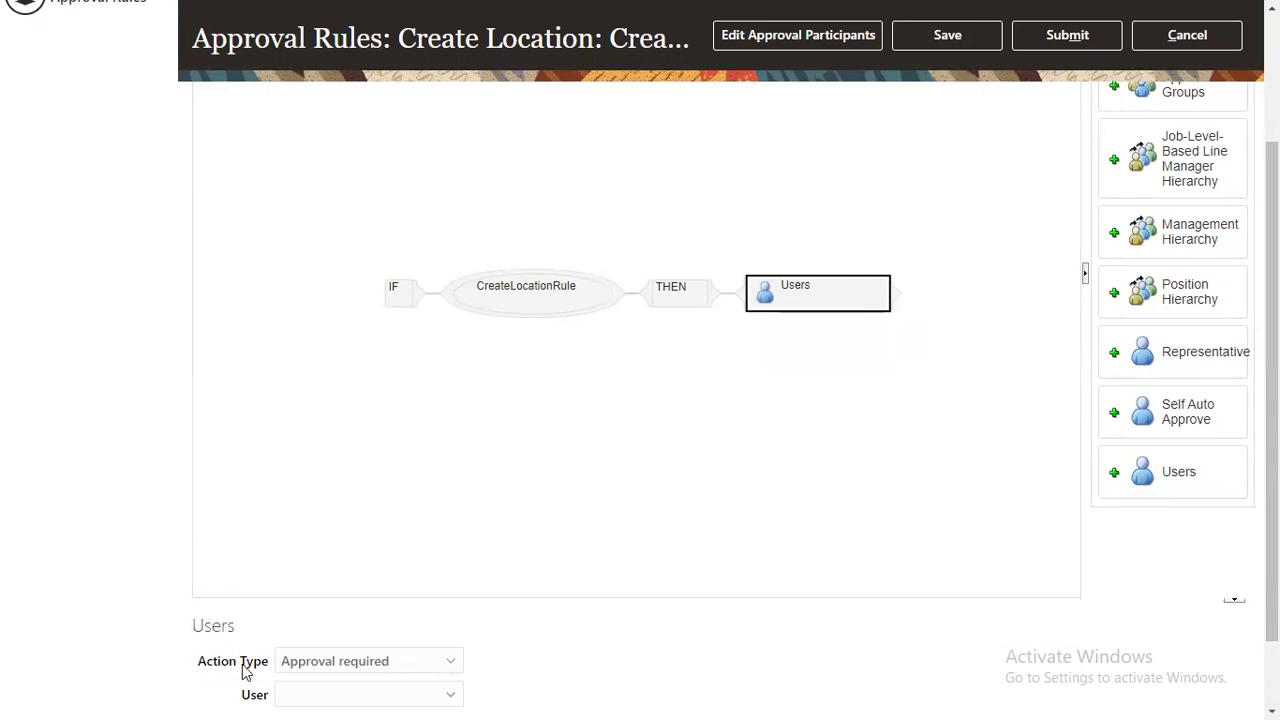
left_click_drag(200, 666, 265, 672)
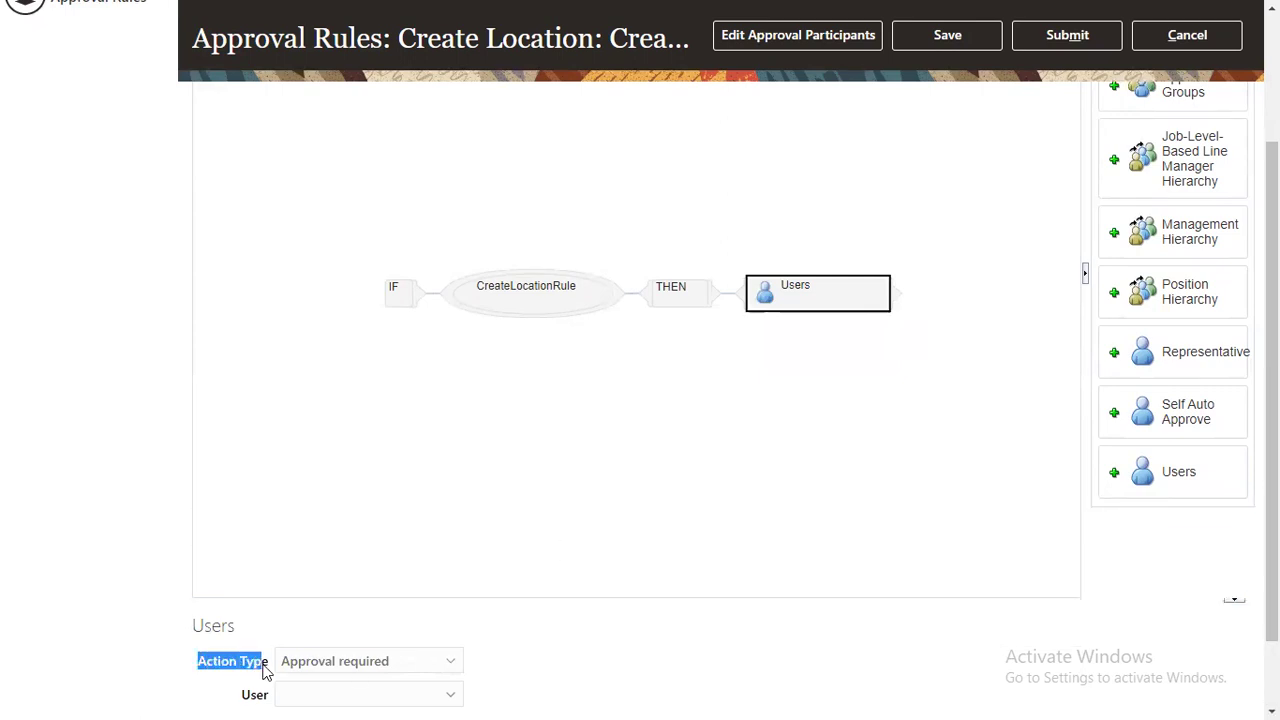
left_click(357, 664)
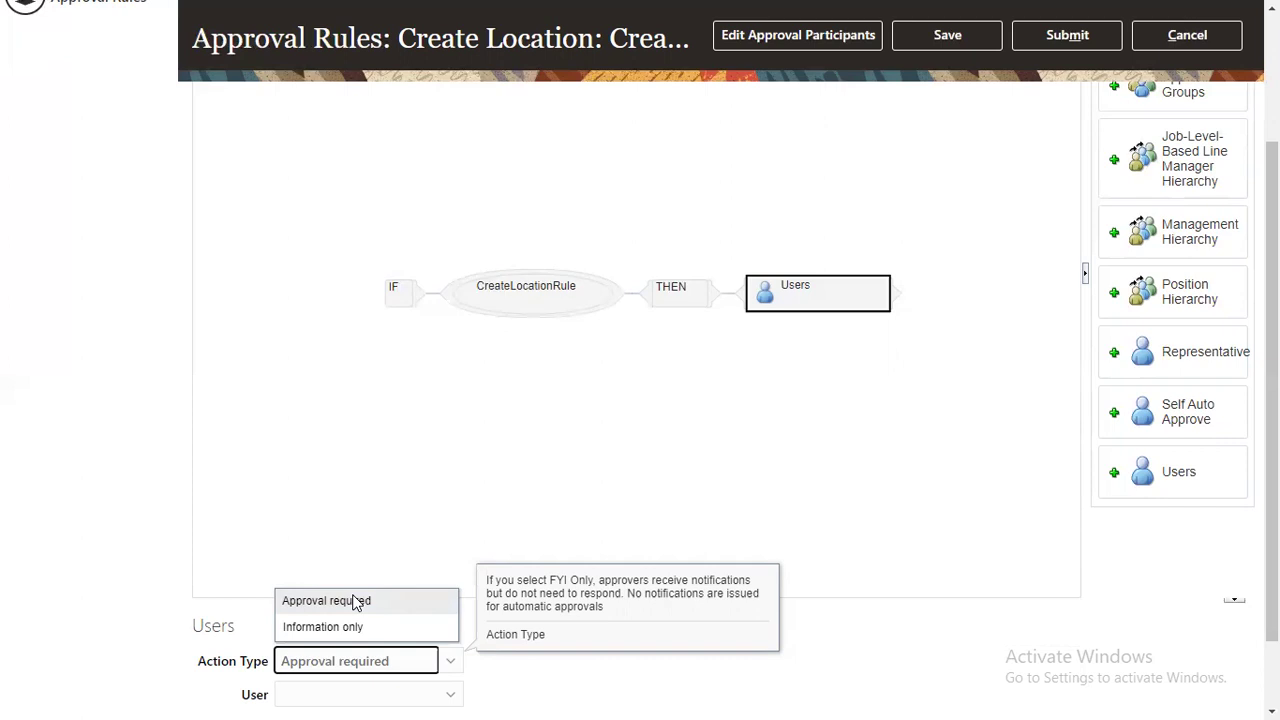
left_click(355, 601)
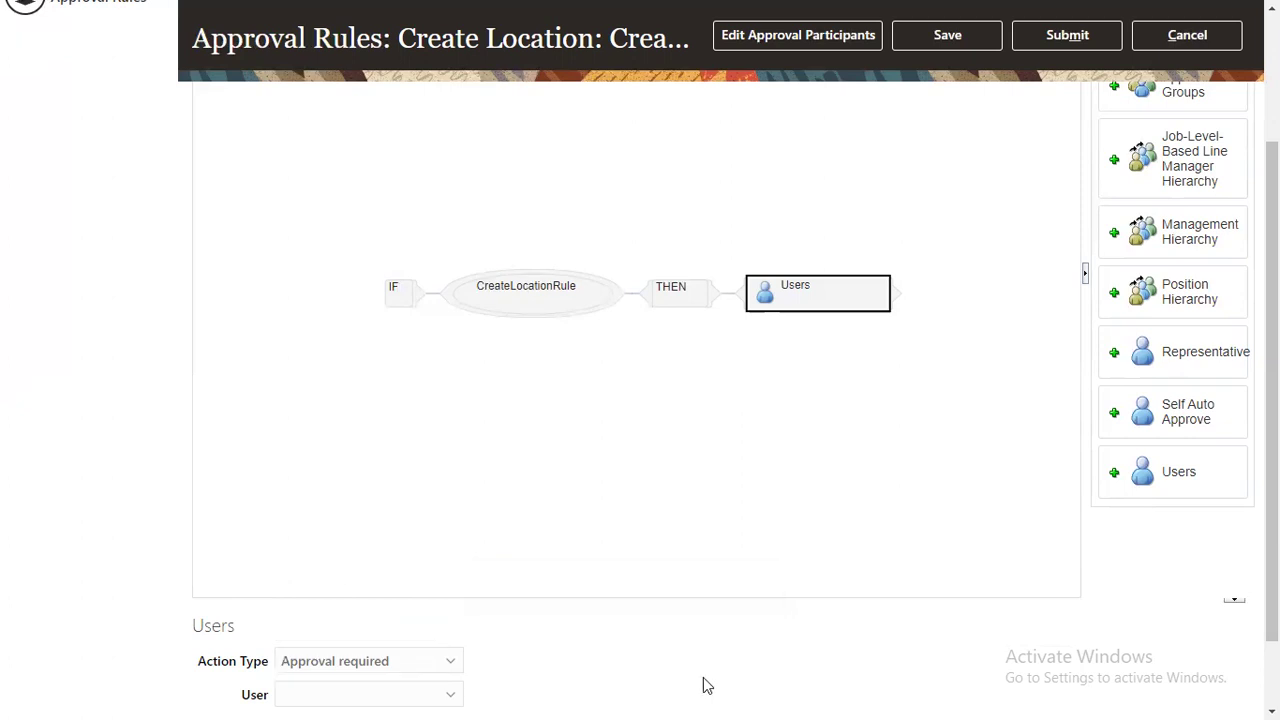
scroll(470, 685, "down", 2)
left_click(351, 607)
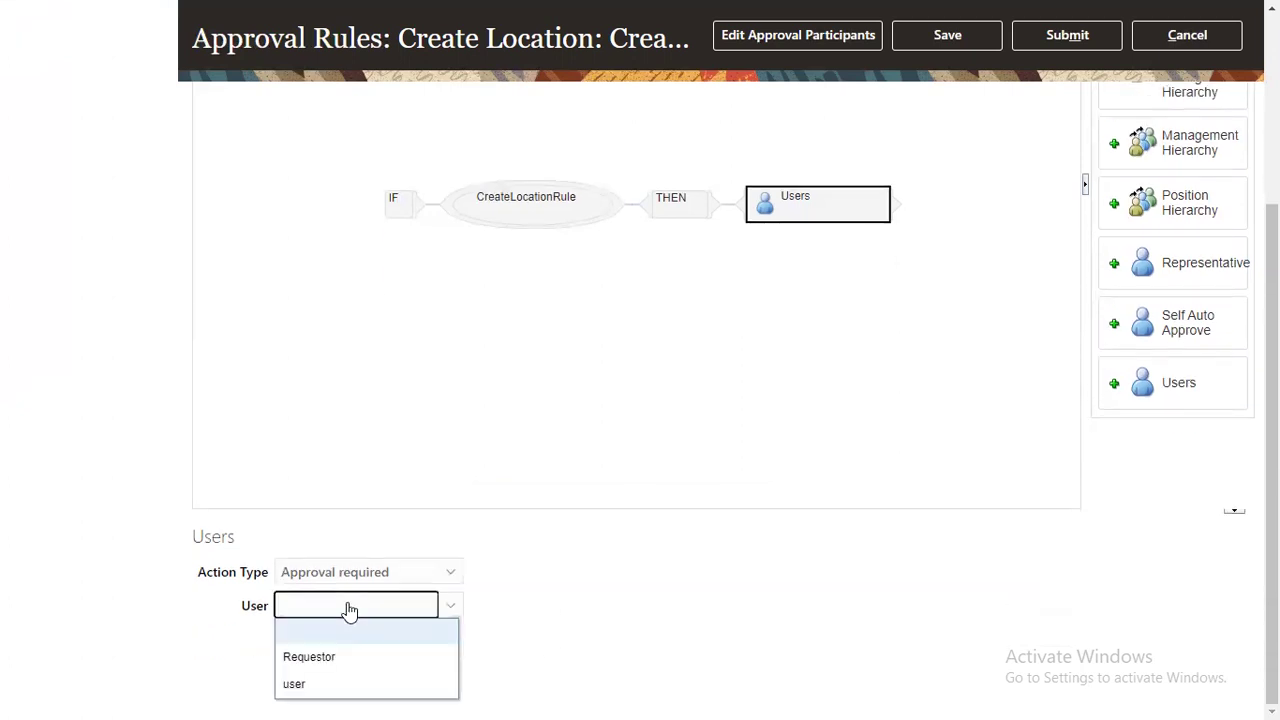
left_click(296, 684)
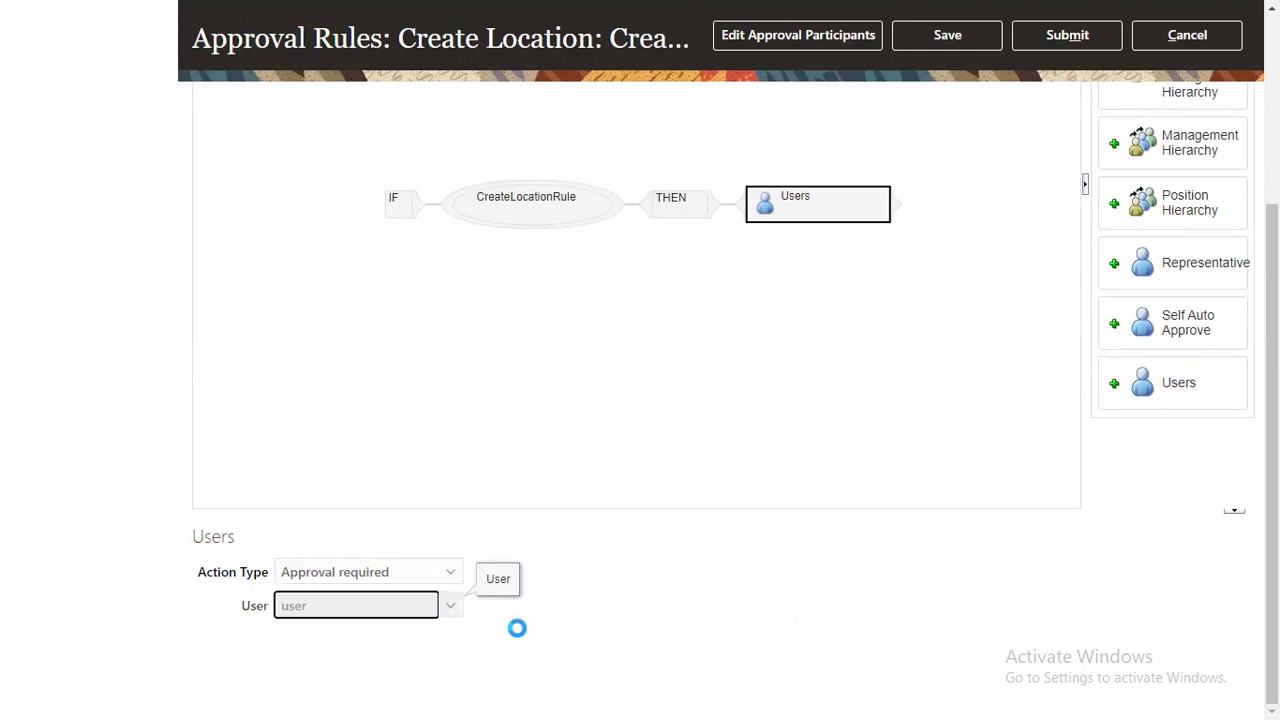
Step: Enter the approving user's name and remove the extra approver row
left_click(869, 587)
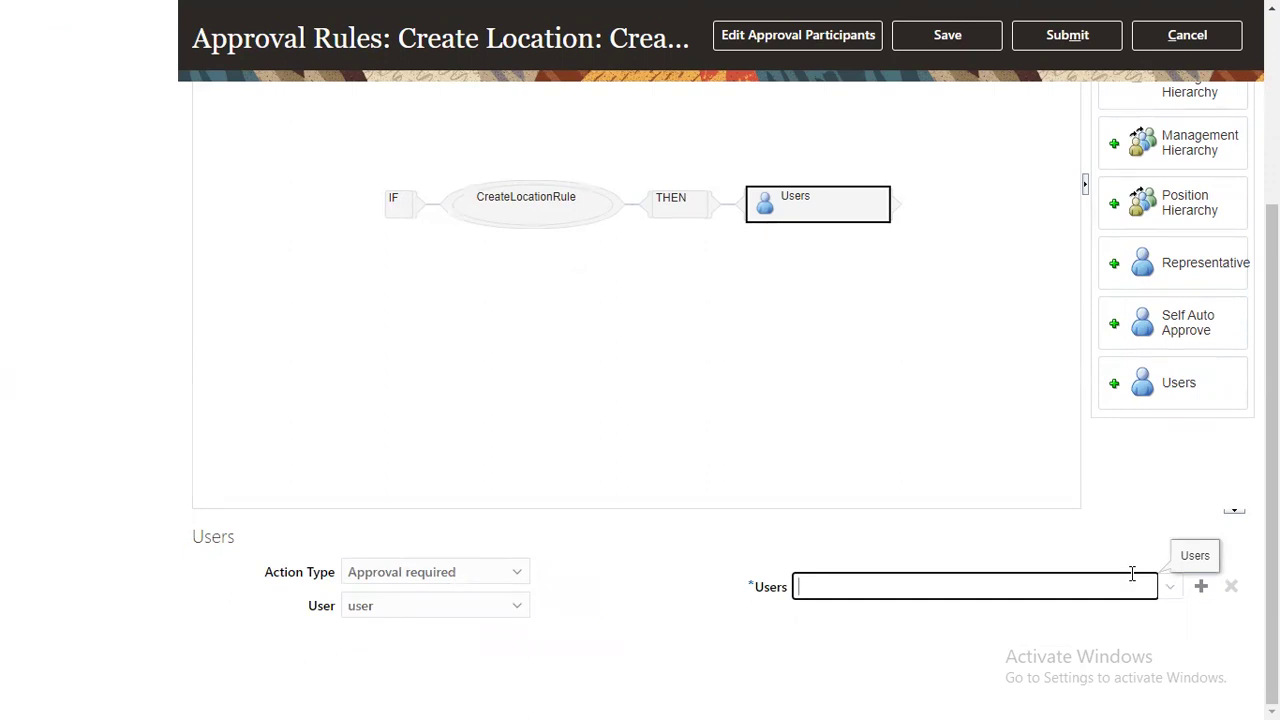
type("BAN13.BAN13")
left_click(969, 638)
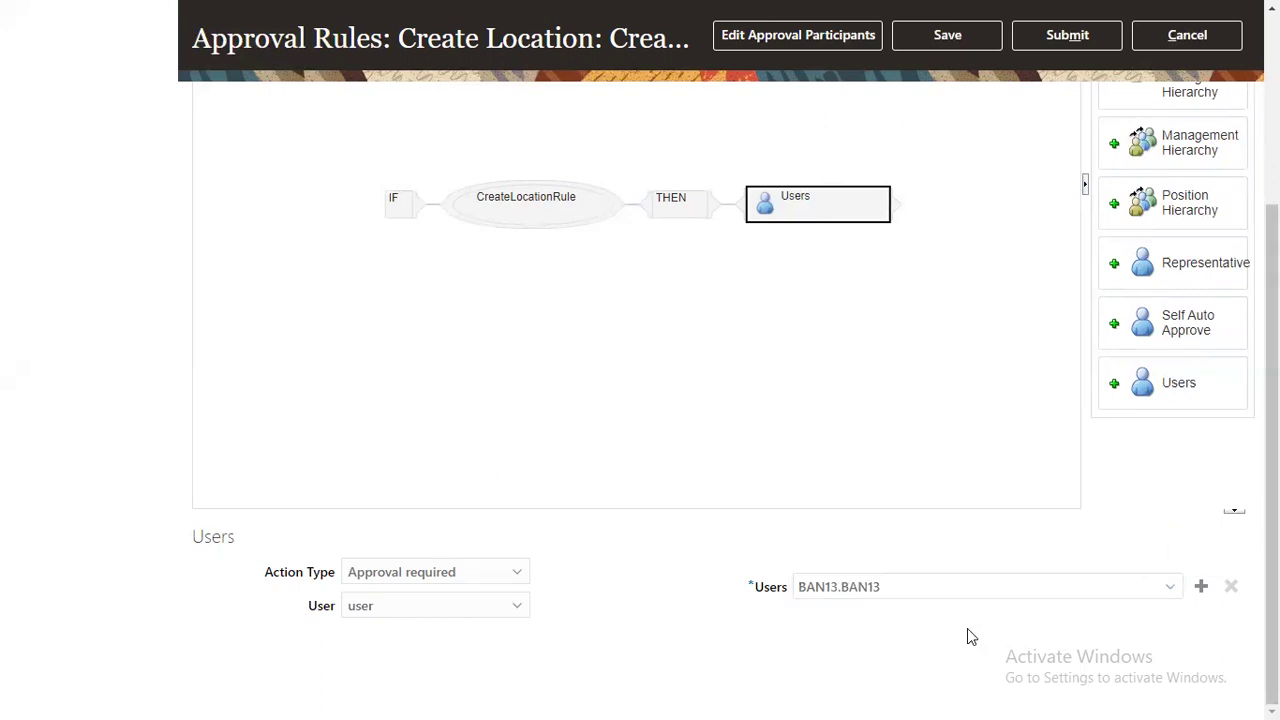
left_click(1201, 588)
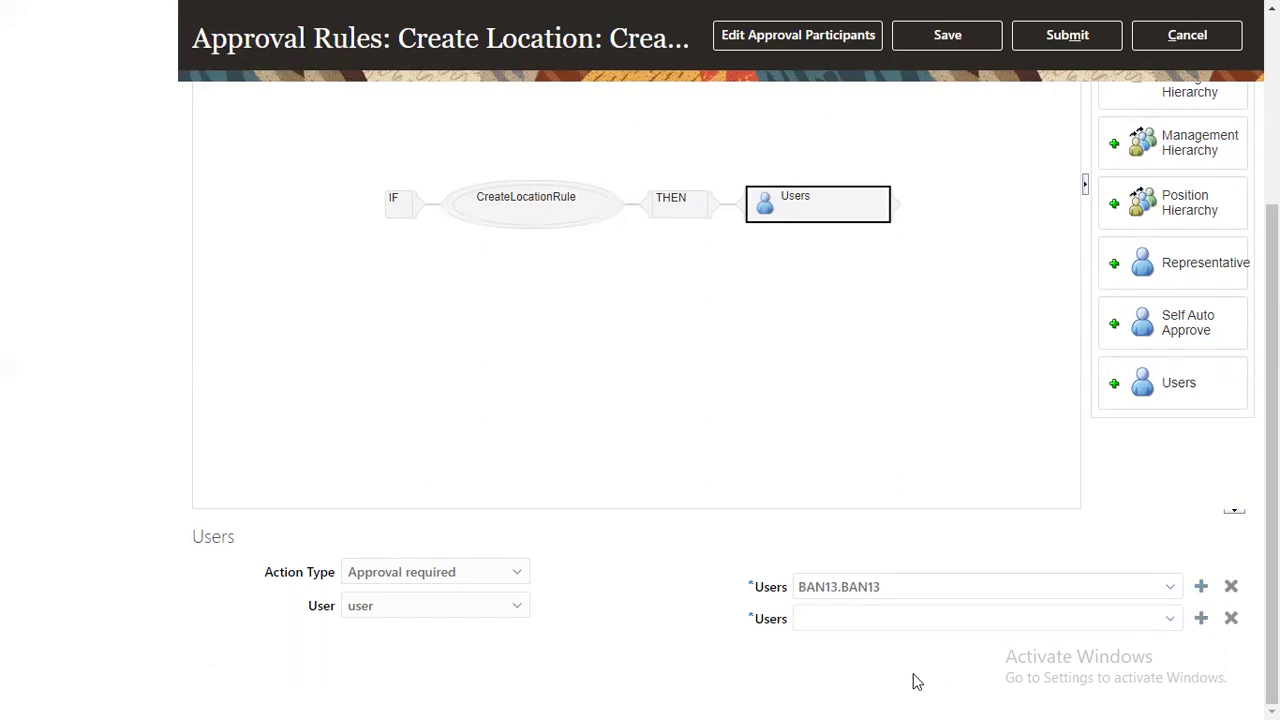
left_click(1231, 620)
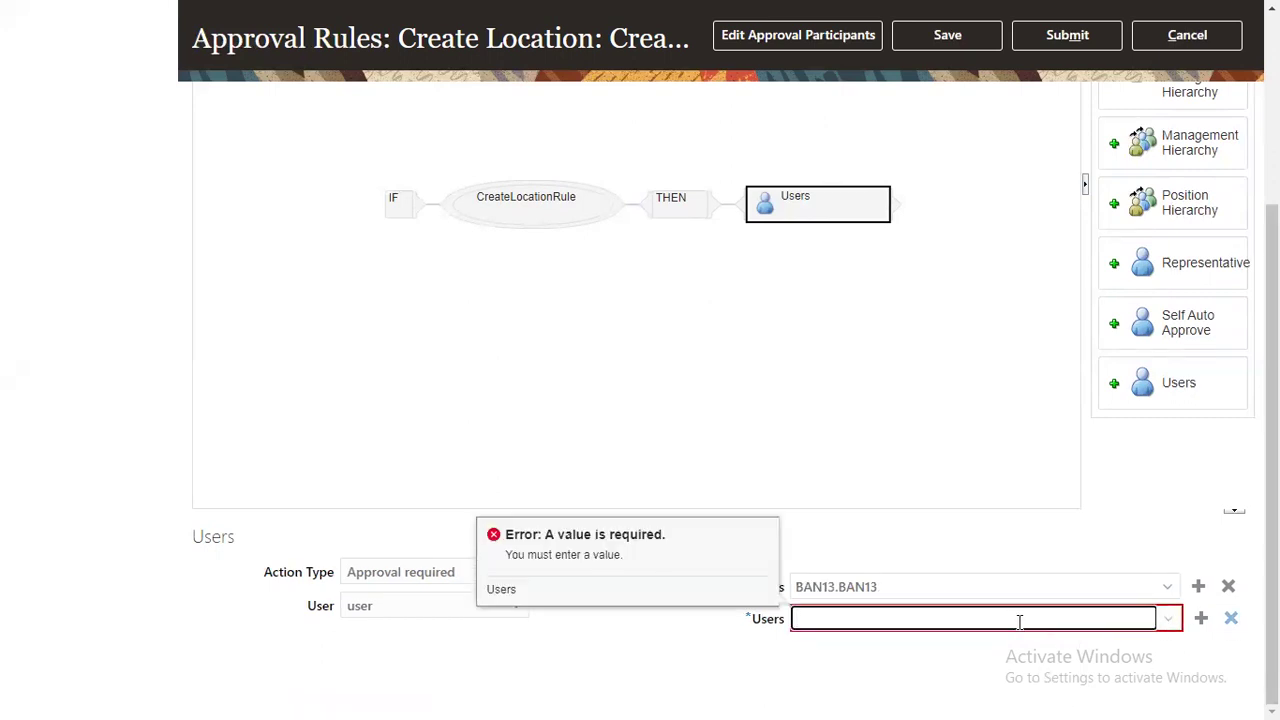
left_click(960, 643)
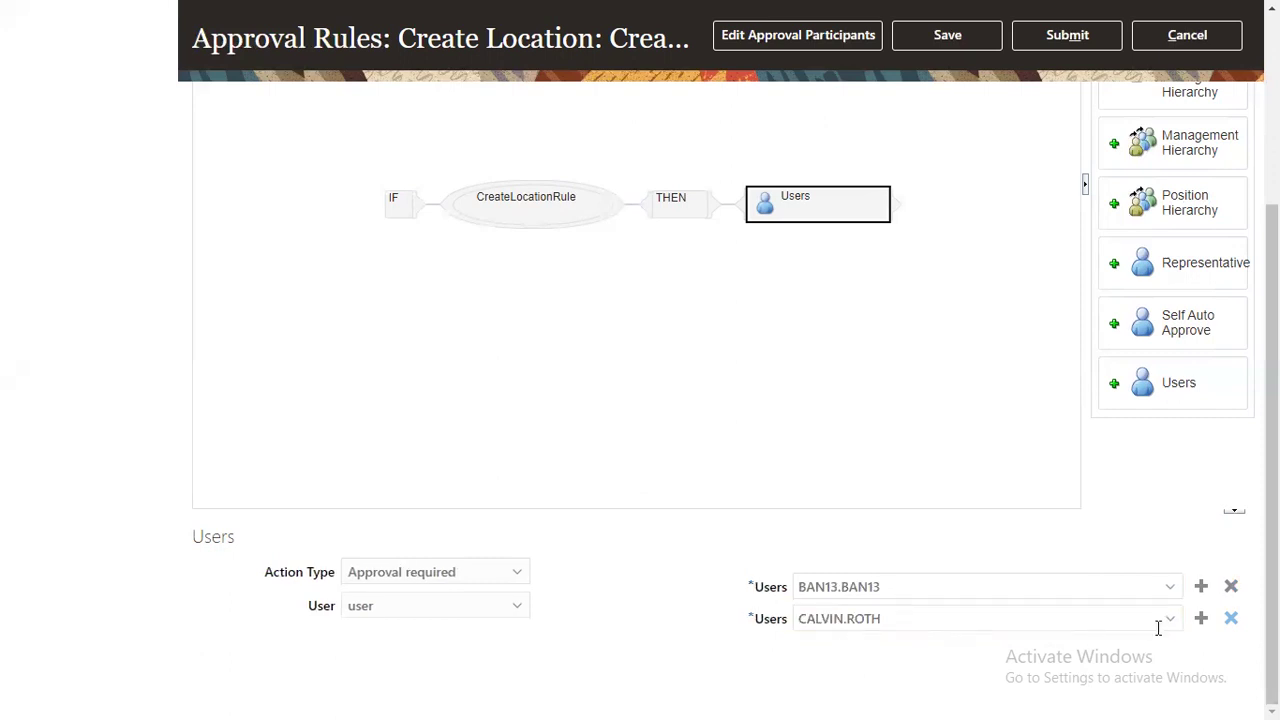
left_click(1230, 621)
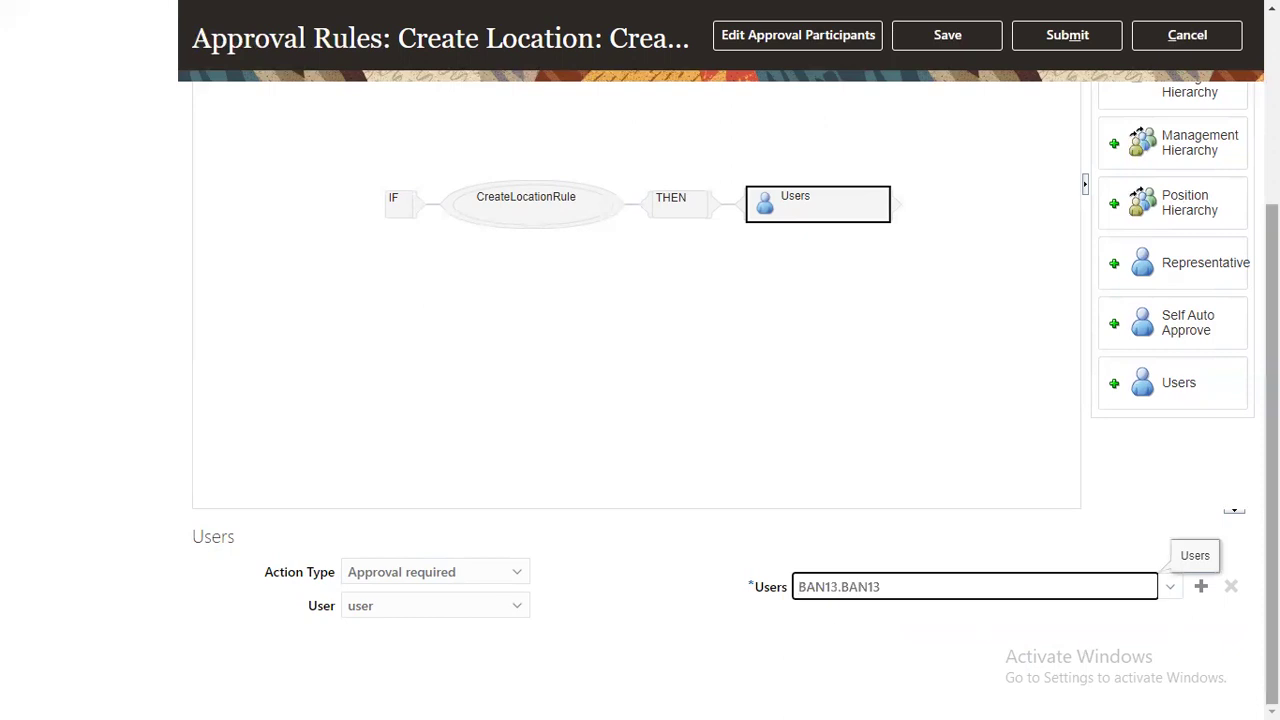
scroll(640, 400, "up", 3)
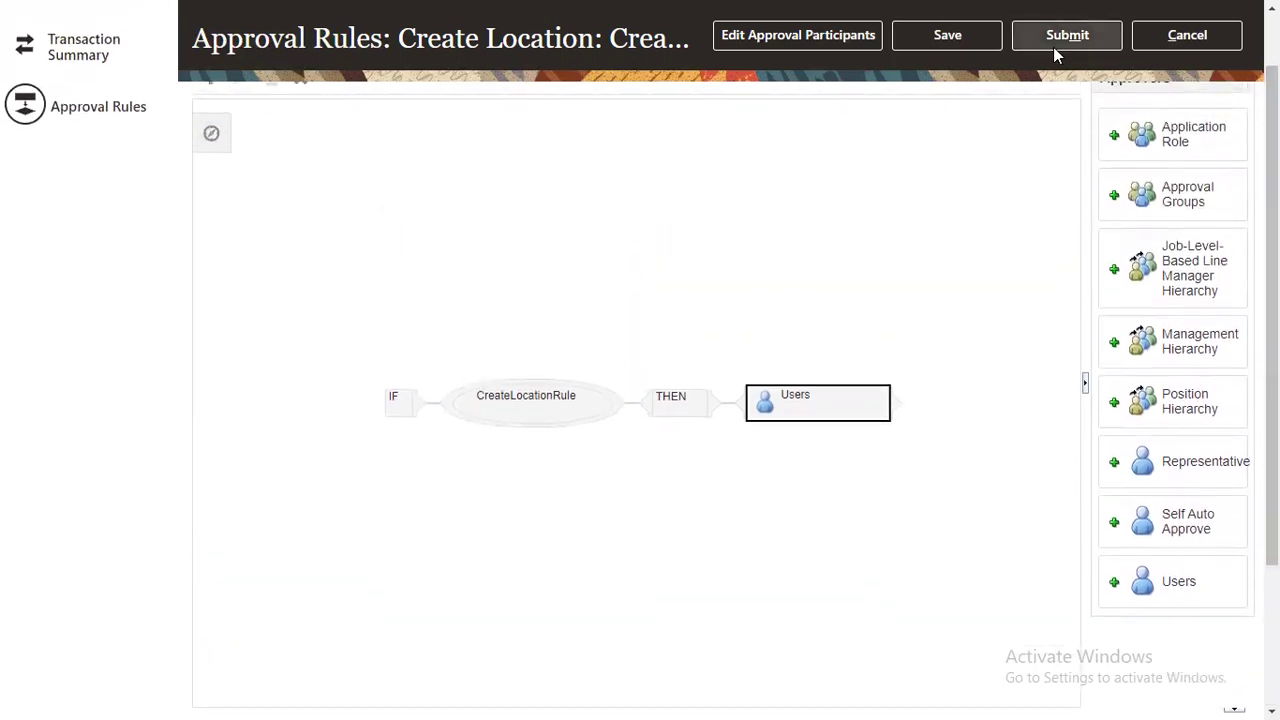
Step: Save the Create Location rule changes, then submit and confirm them
left_click(974, 37)
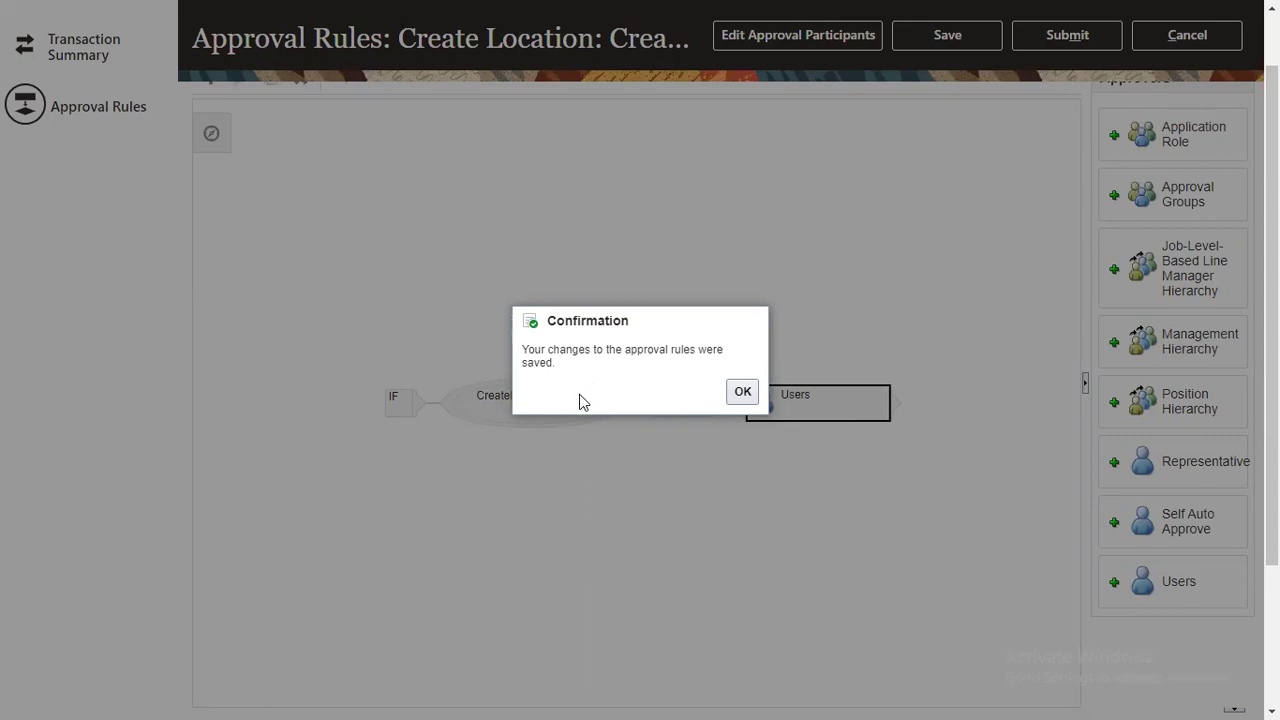
left_click(742, 393)
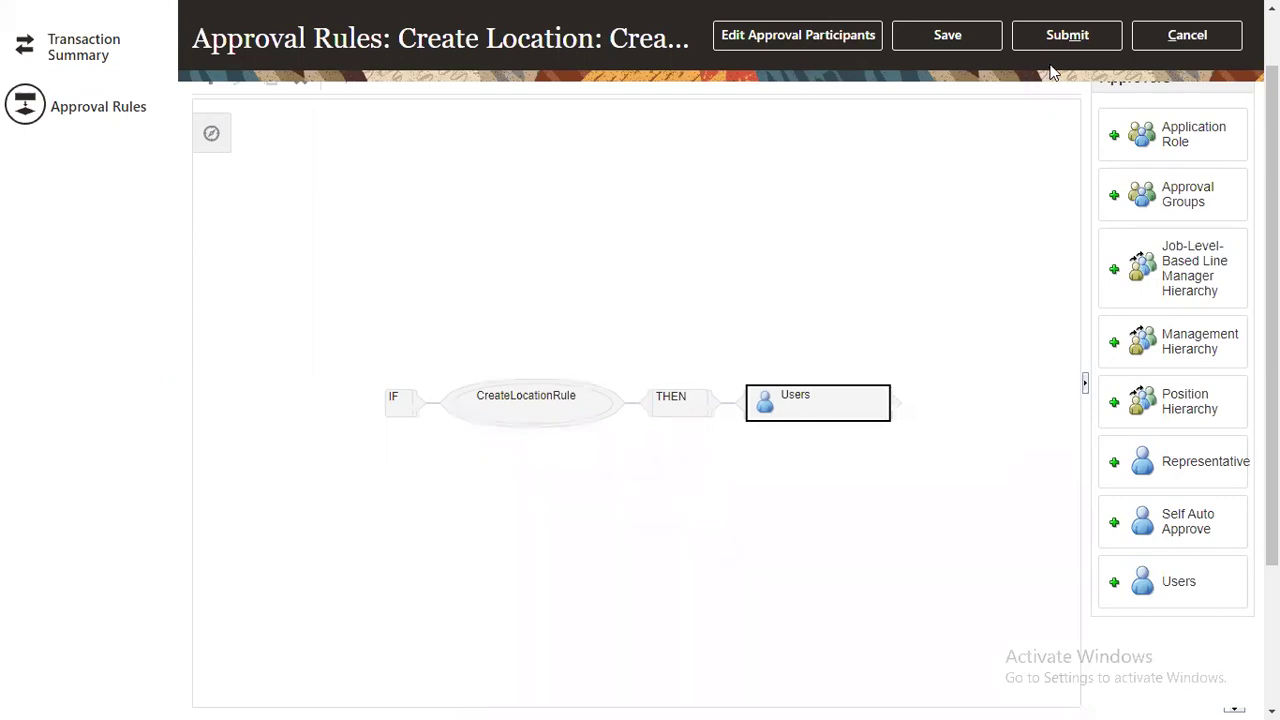
left_click(1066, 38)
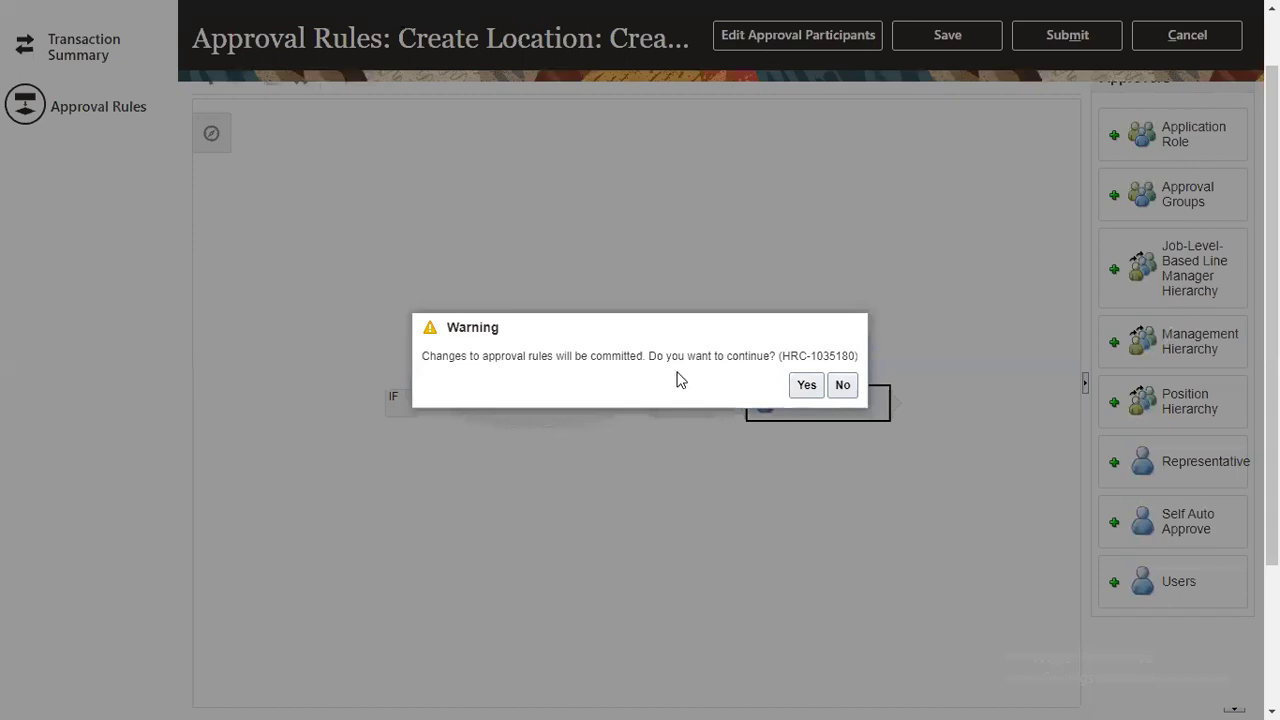
left_click(795, 386)
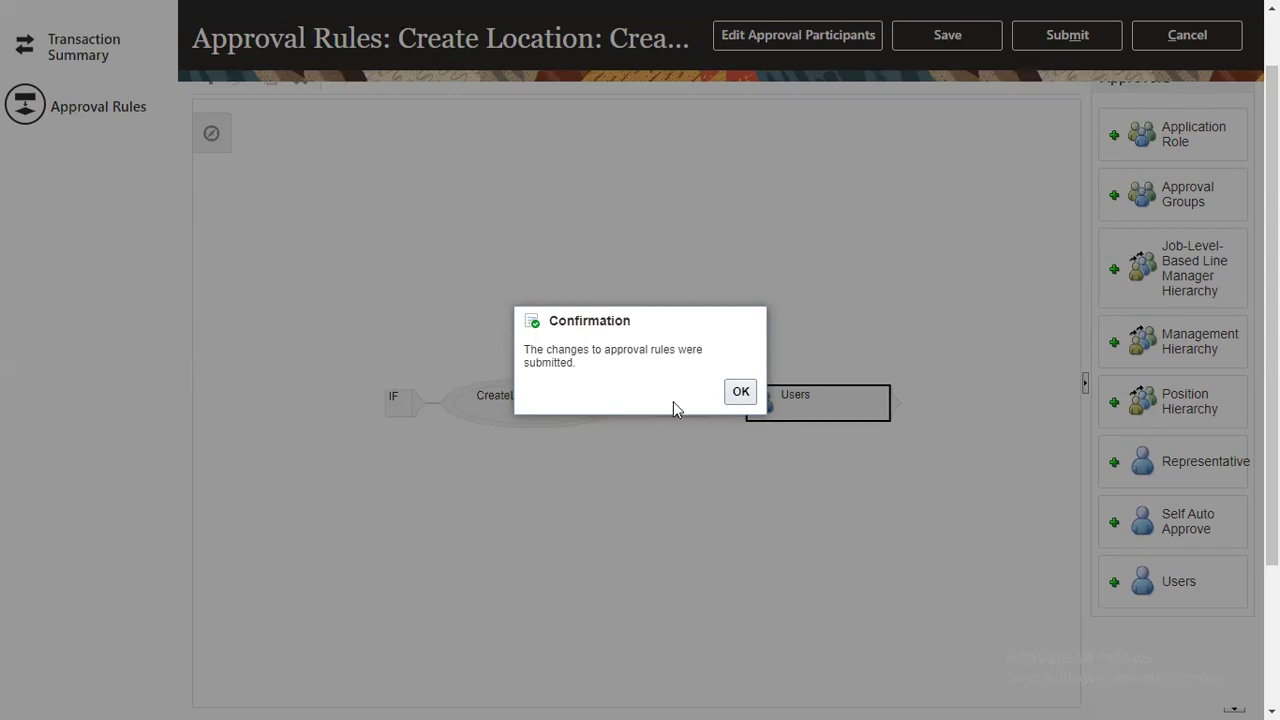
left_click(741, 392)
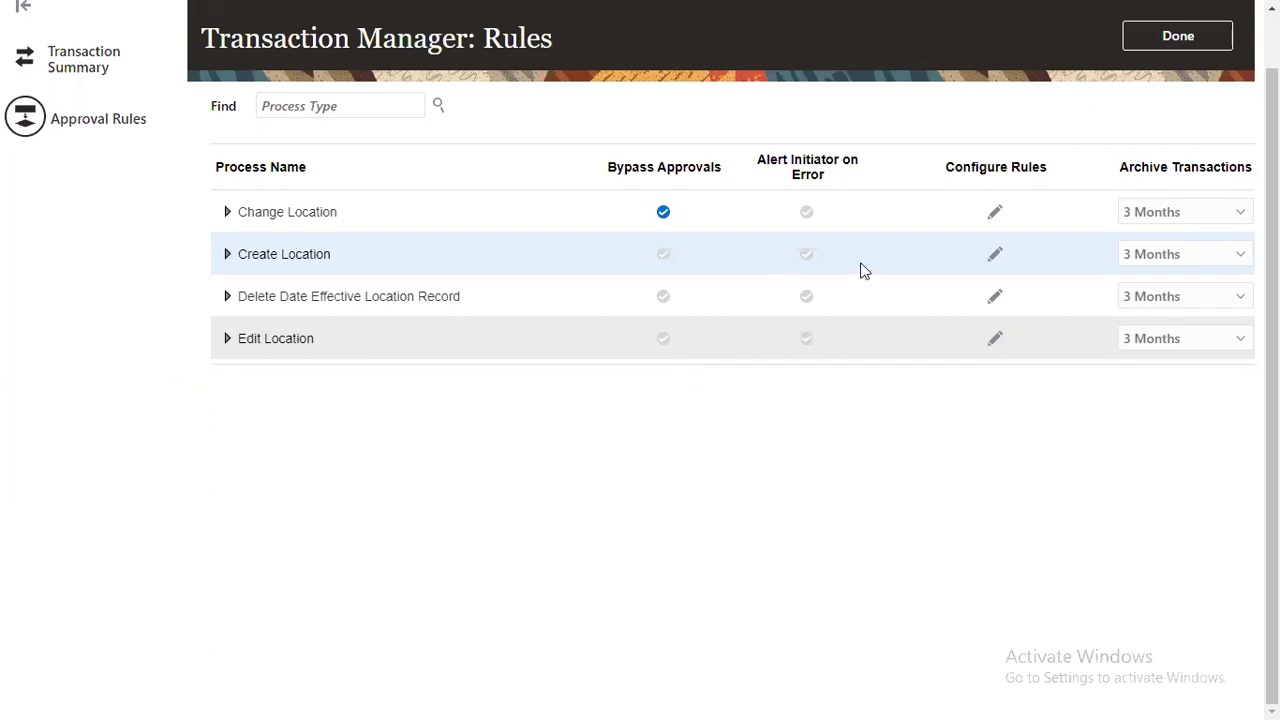
Step: Go to Tools > Security Console from the Navigator and dismiss the warning
left_click(1203, 37)
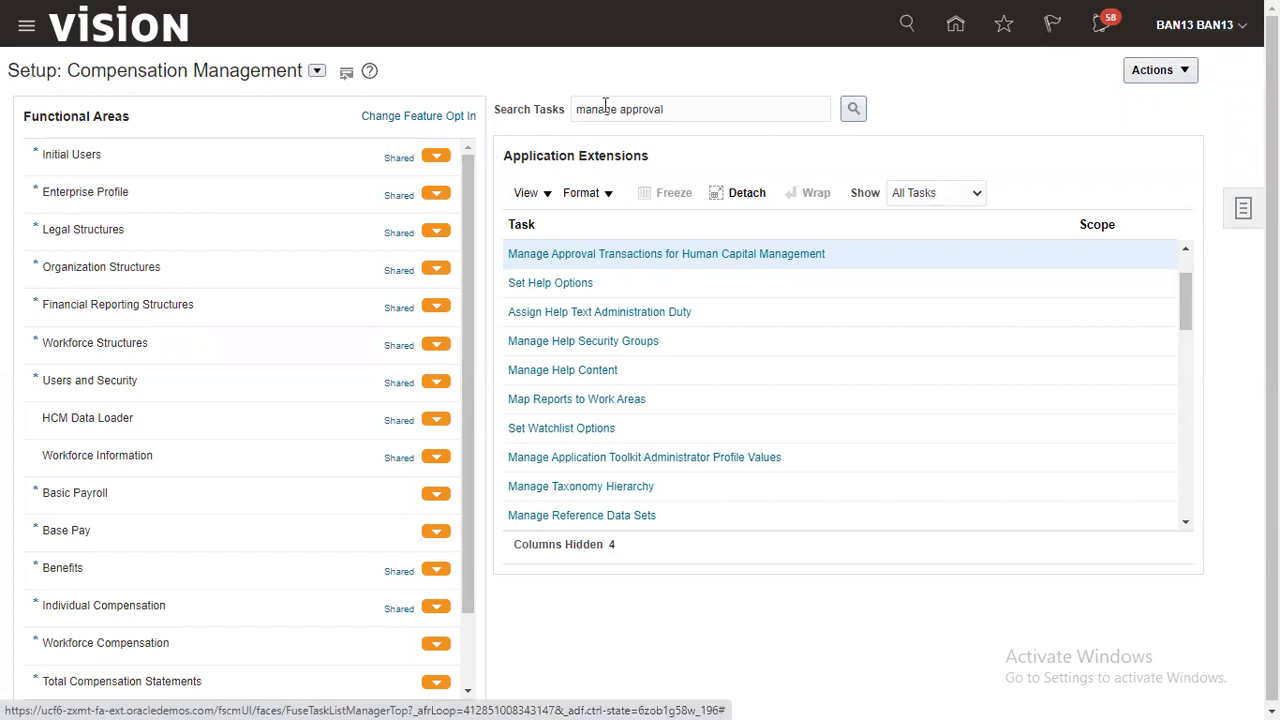
left_click(306, 431)
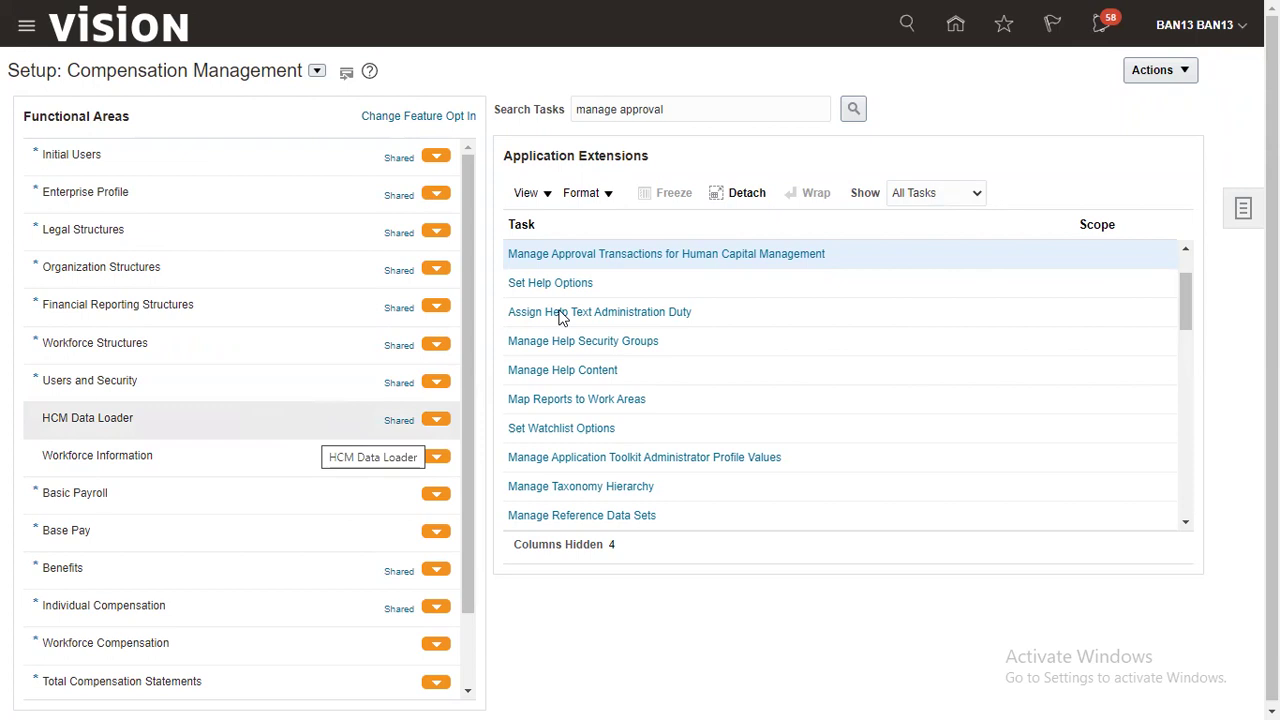
scroll(586, 466, "down", 4)
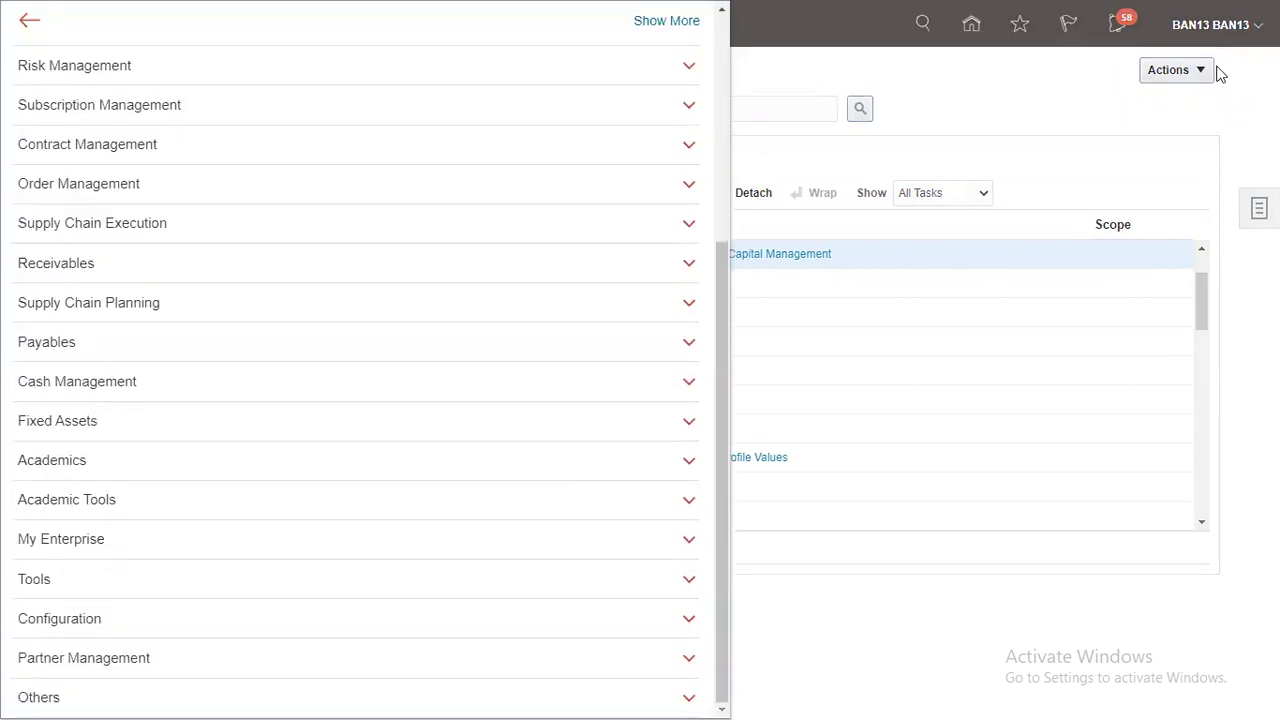
left_click(53, 585)
scroll(126, 580, "down", 3)
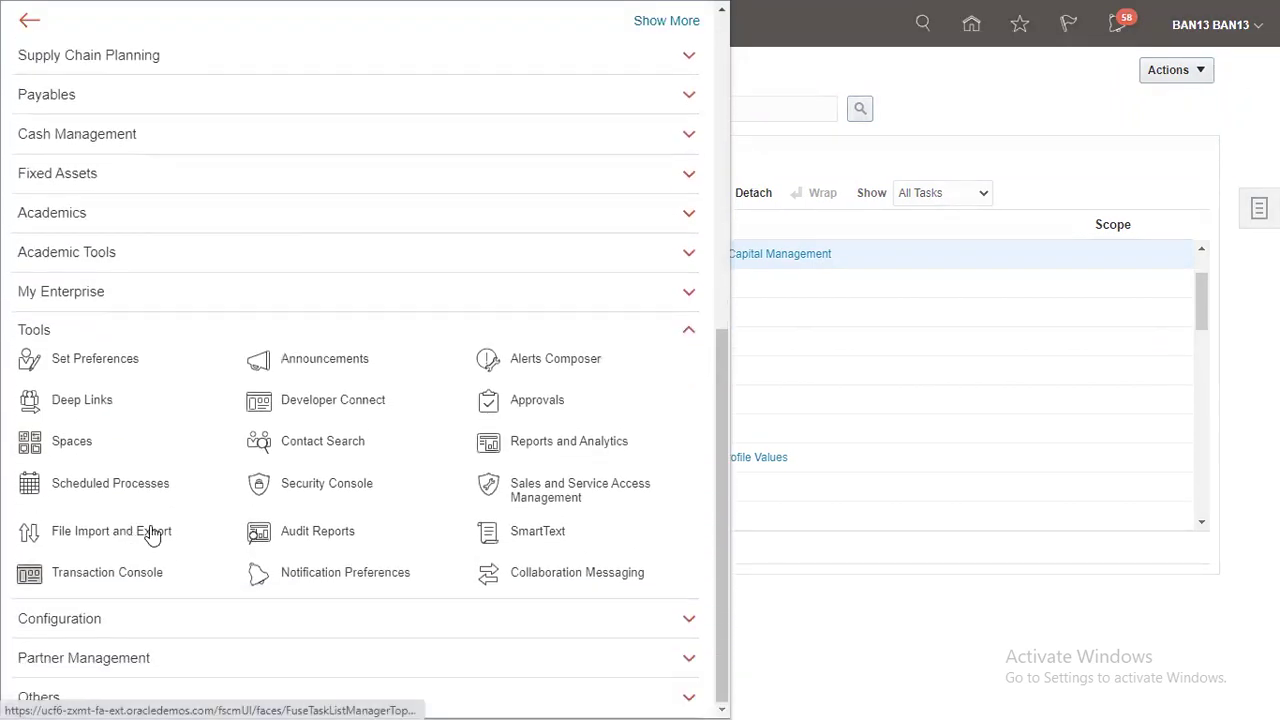
left_click(327, 488)
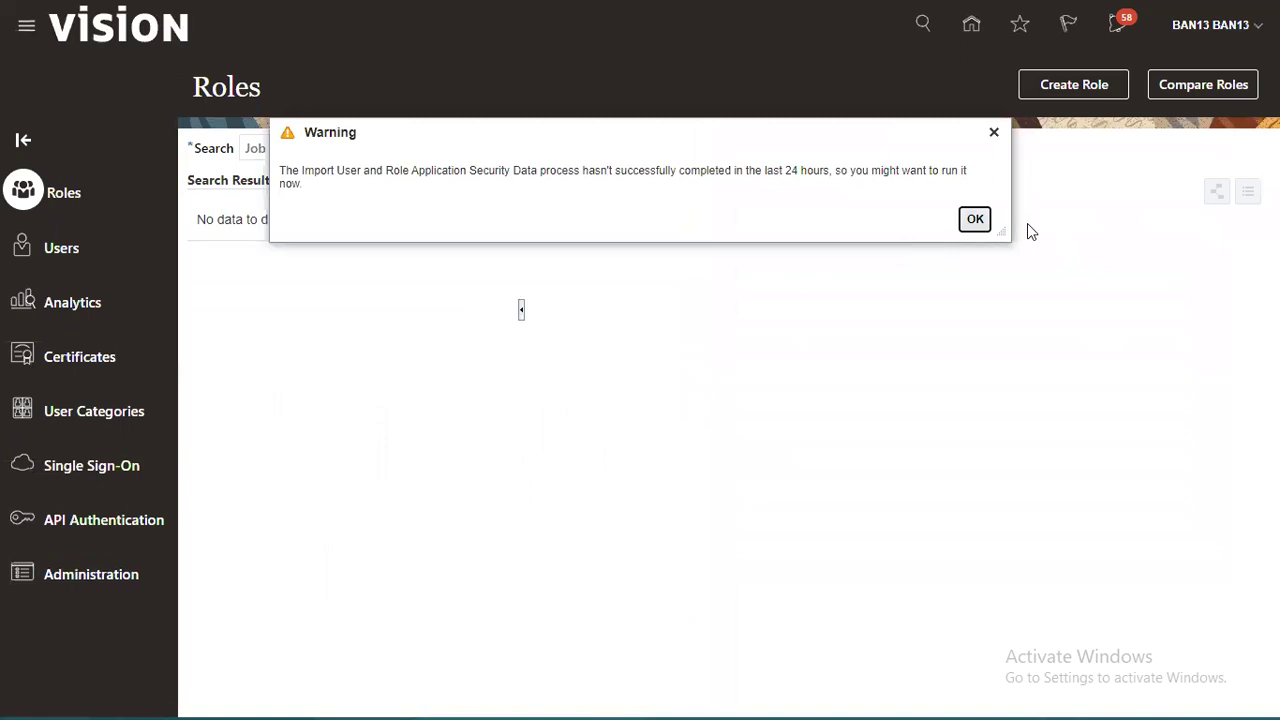
left_click(984, 221)
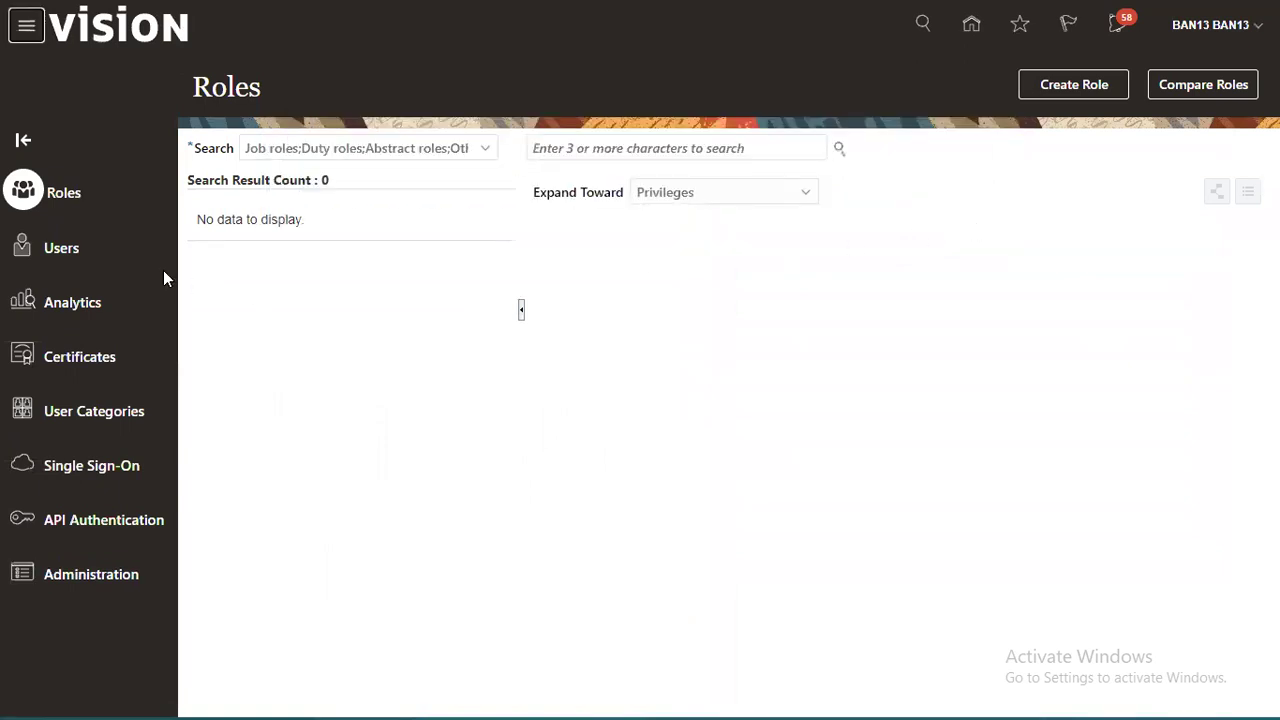
Step: Search User Accounts for the HR Specialist's user name and open the account
left_click(75, 249)
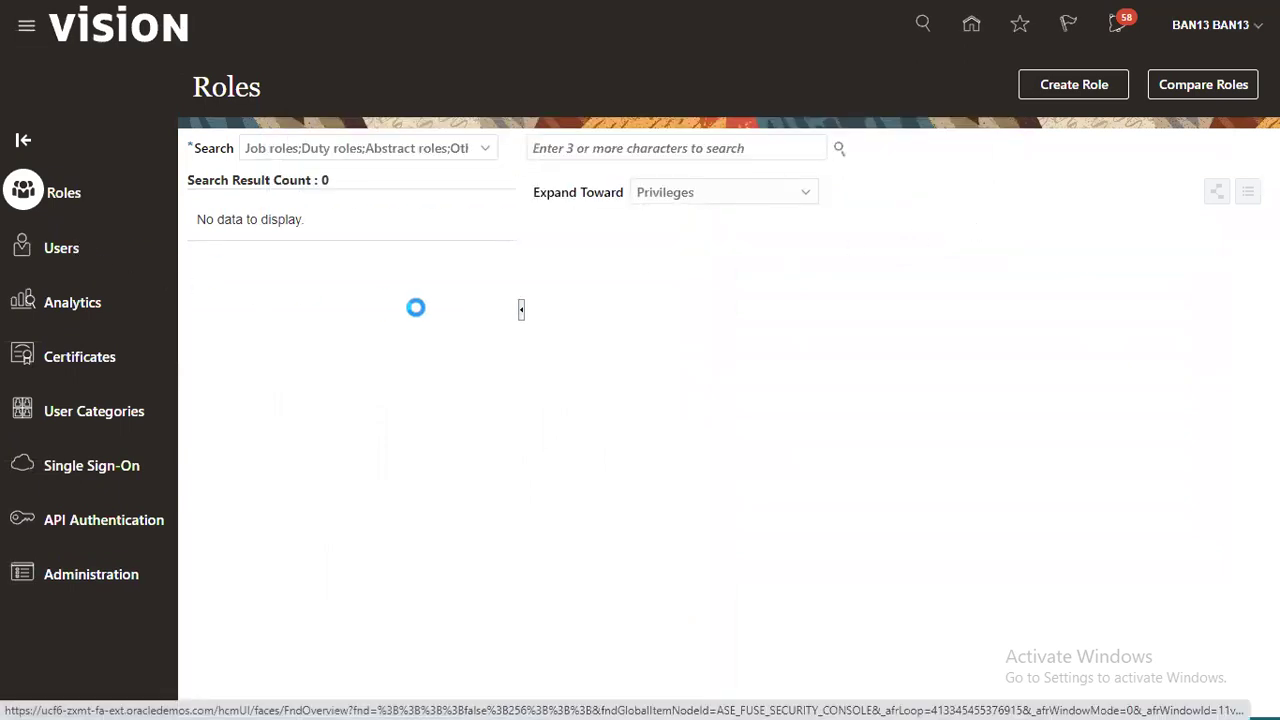
left_click(510, 148)
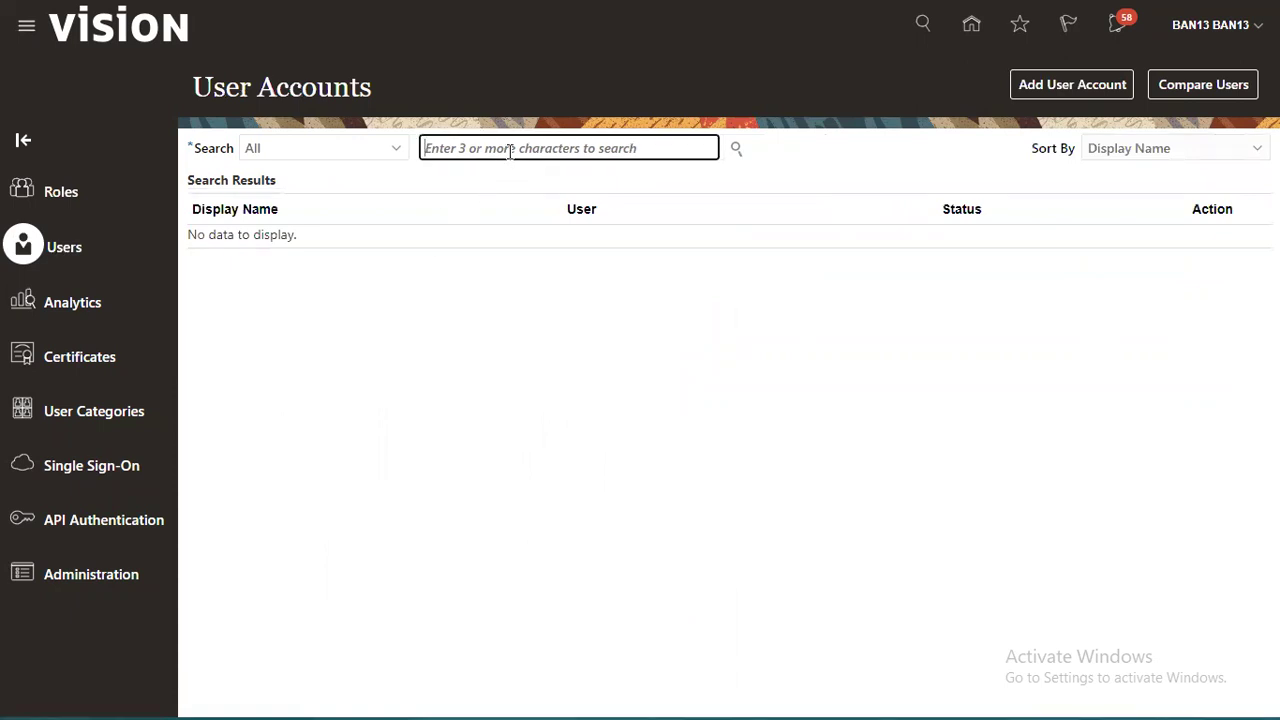
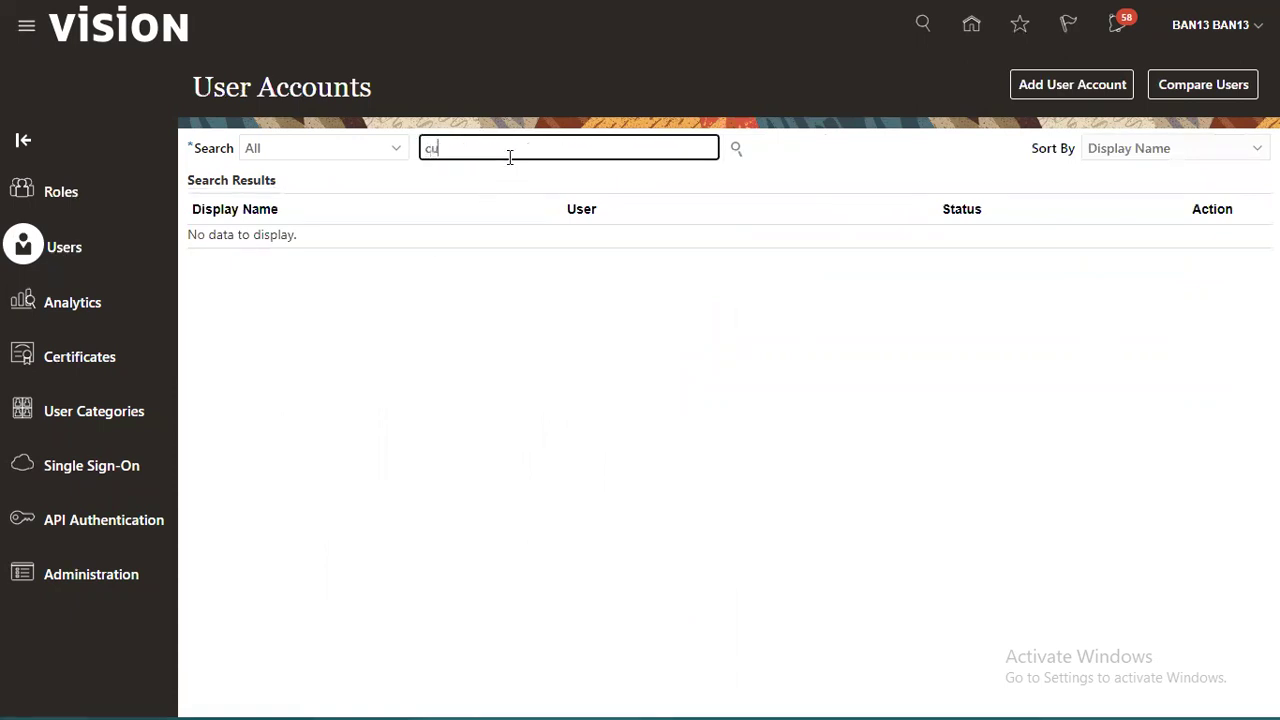
left_click(735, 148)
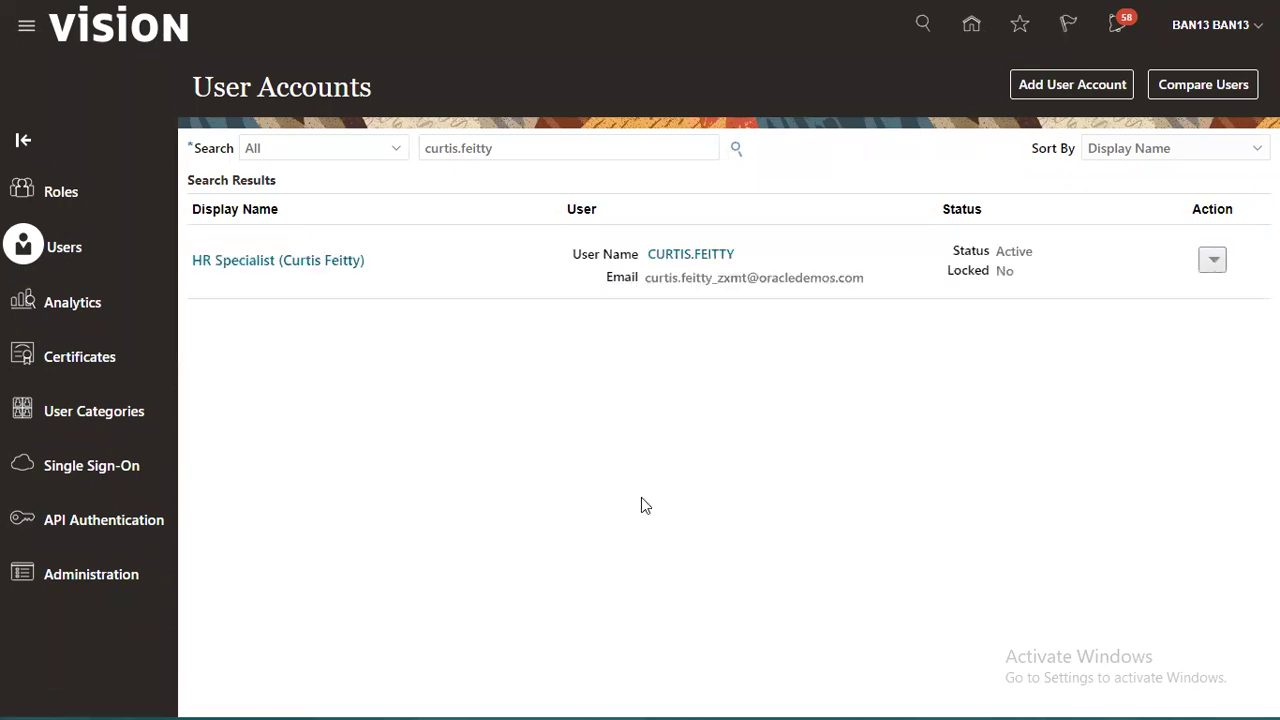
left_click(711, 254)
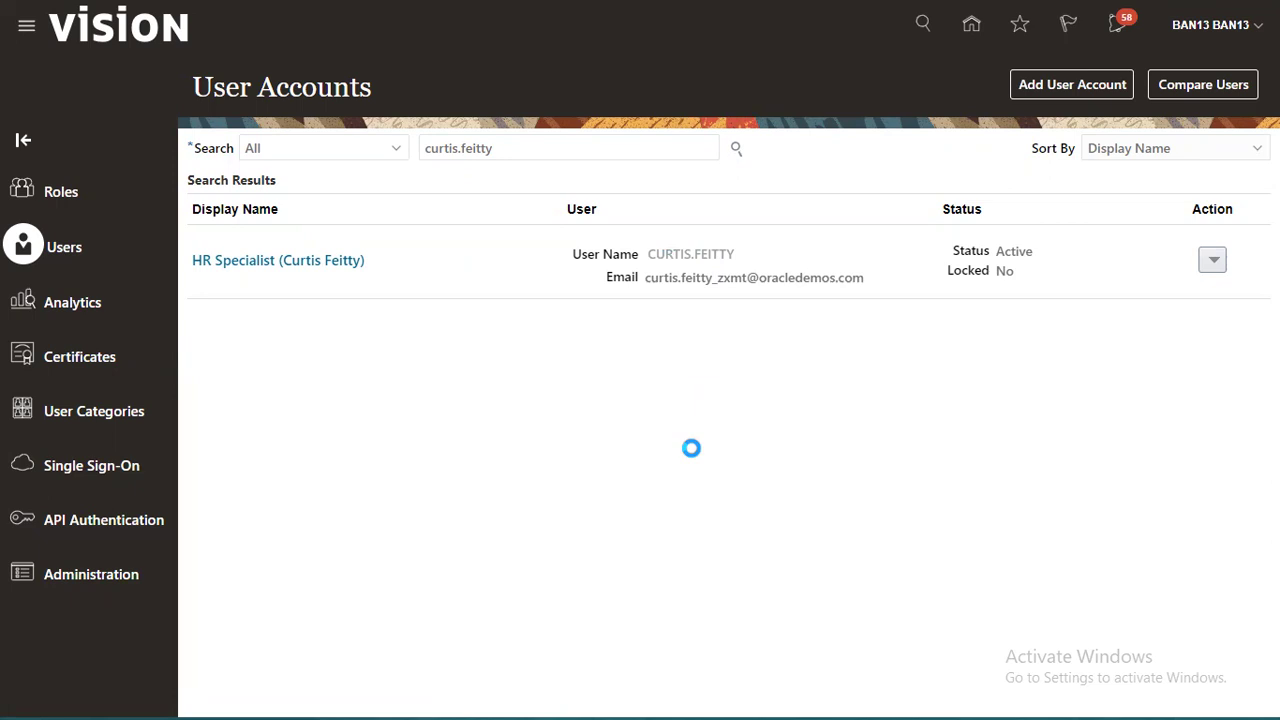
Step: Reset the account's password manually, entering and confirming the new password
left_click(928, 77)
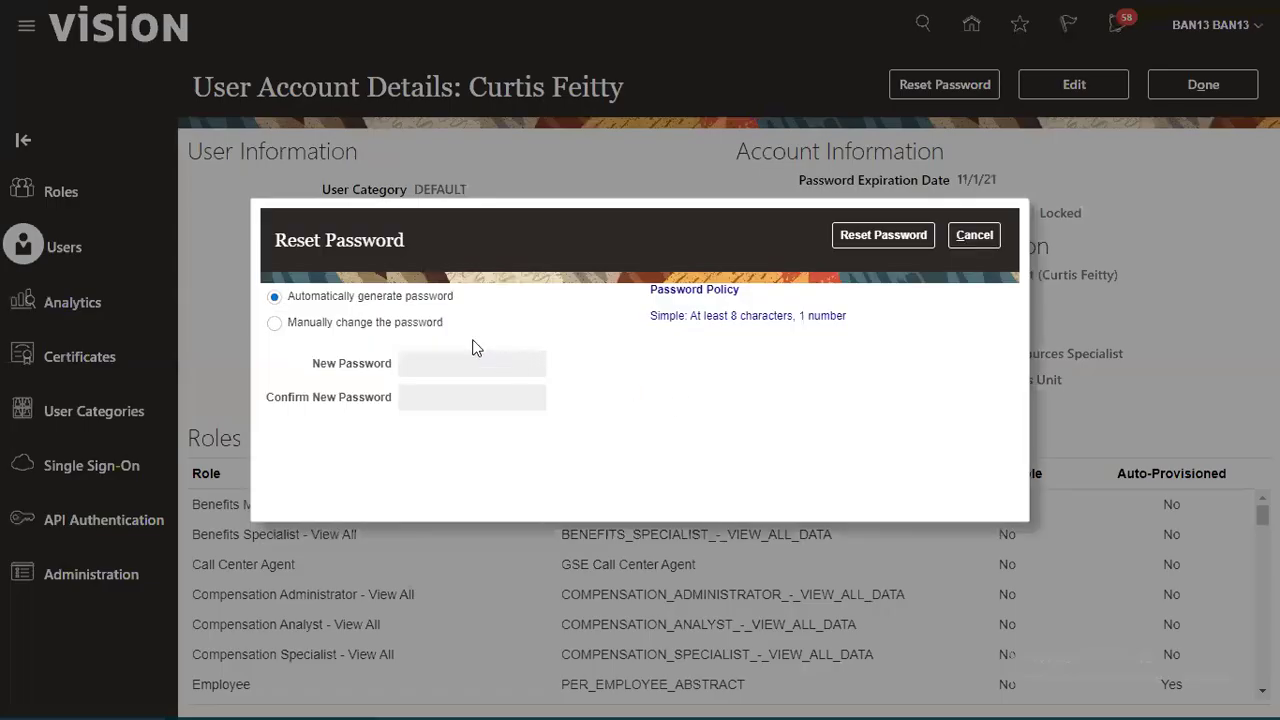
left_click(390, 322)
left_click(511, 368)
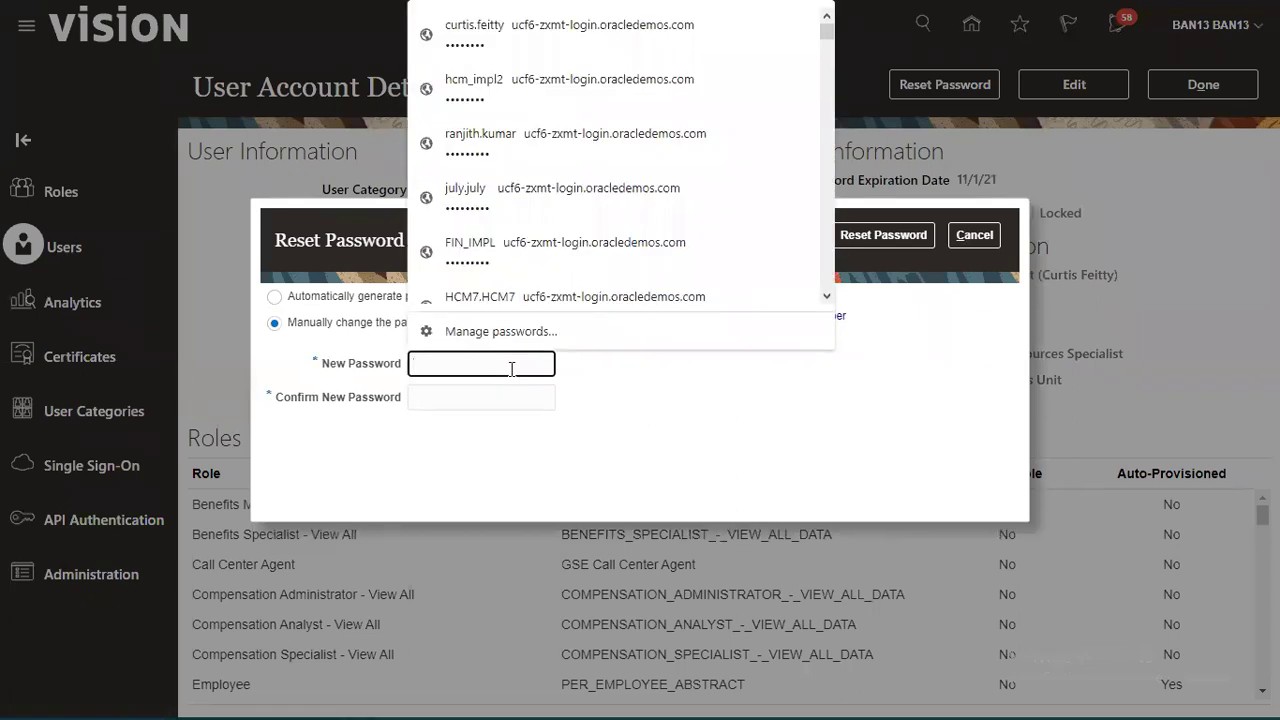
type("•••••••••")
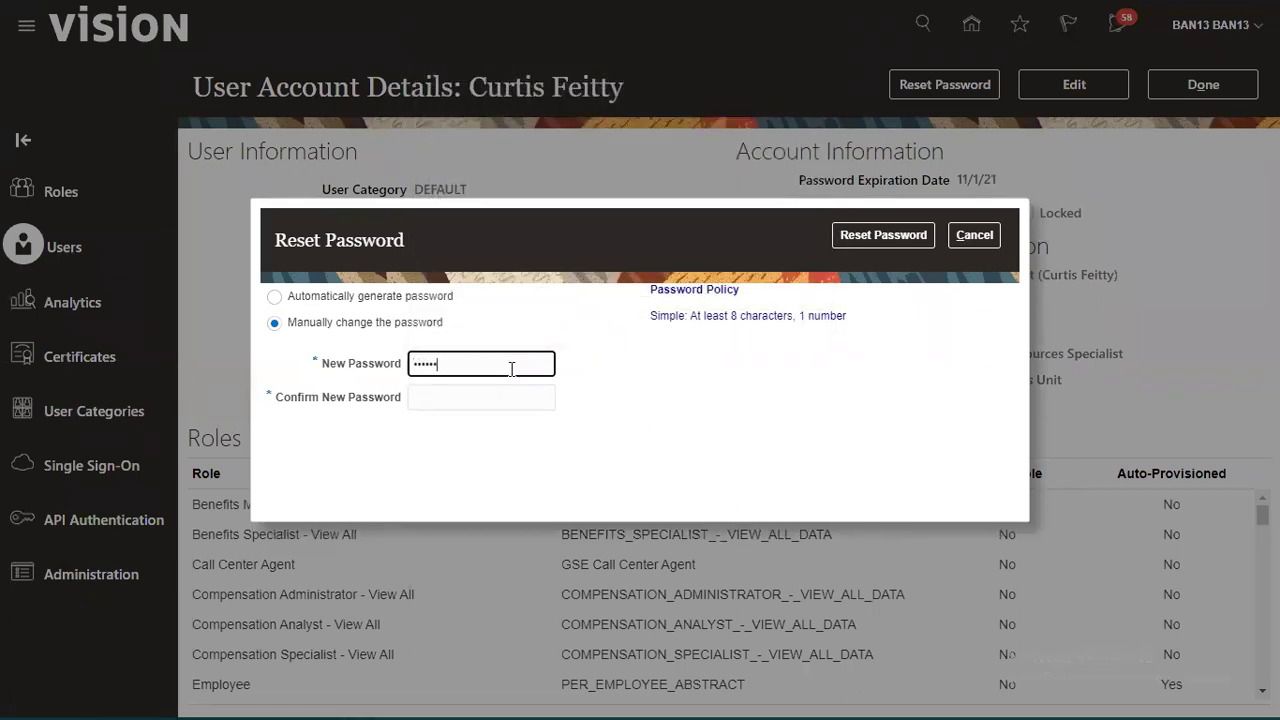
key("Tab")
type("••••")
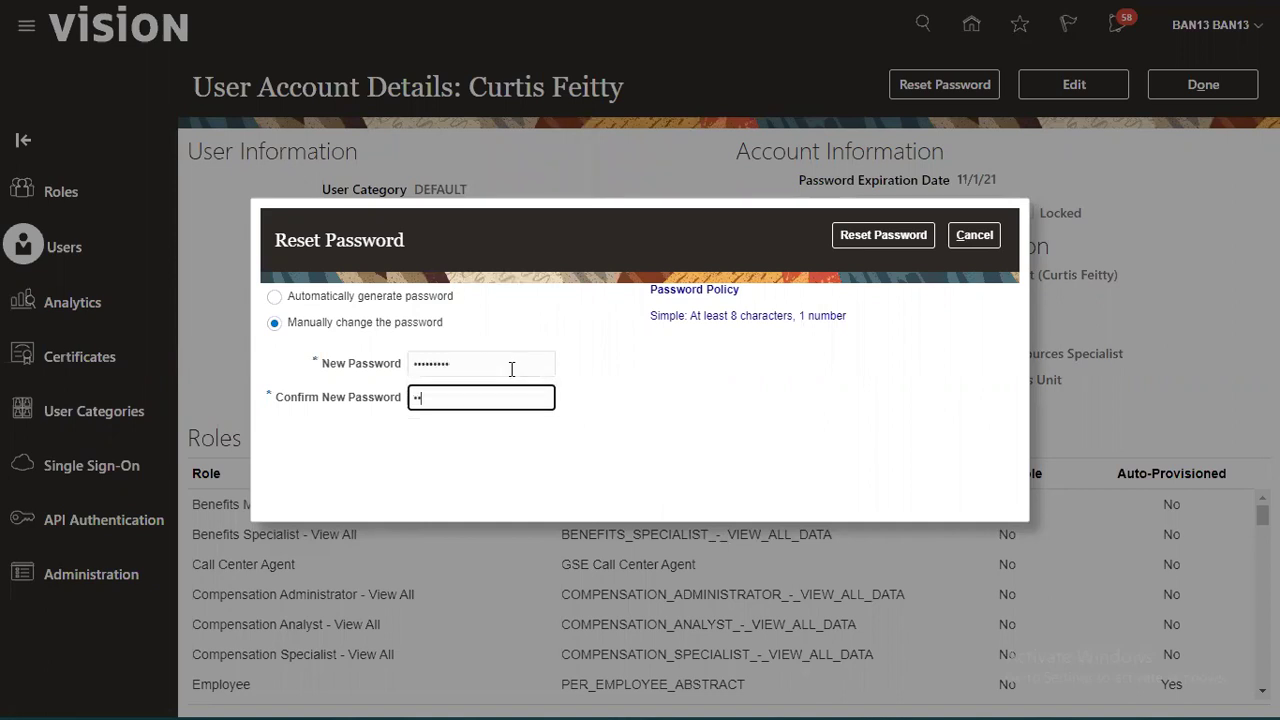
type("•••••")
left_click(896, 240)
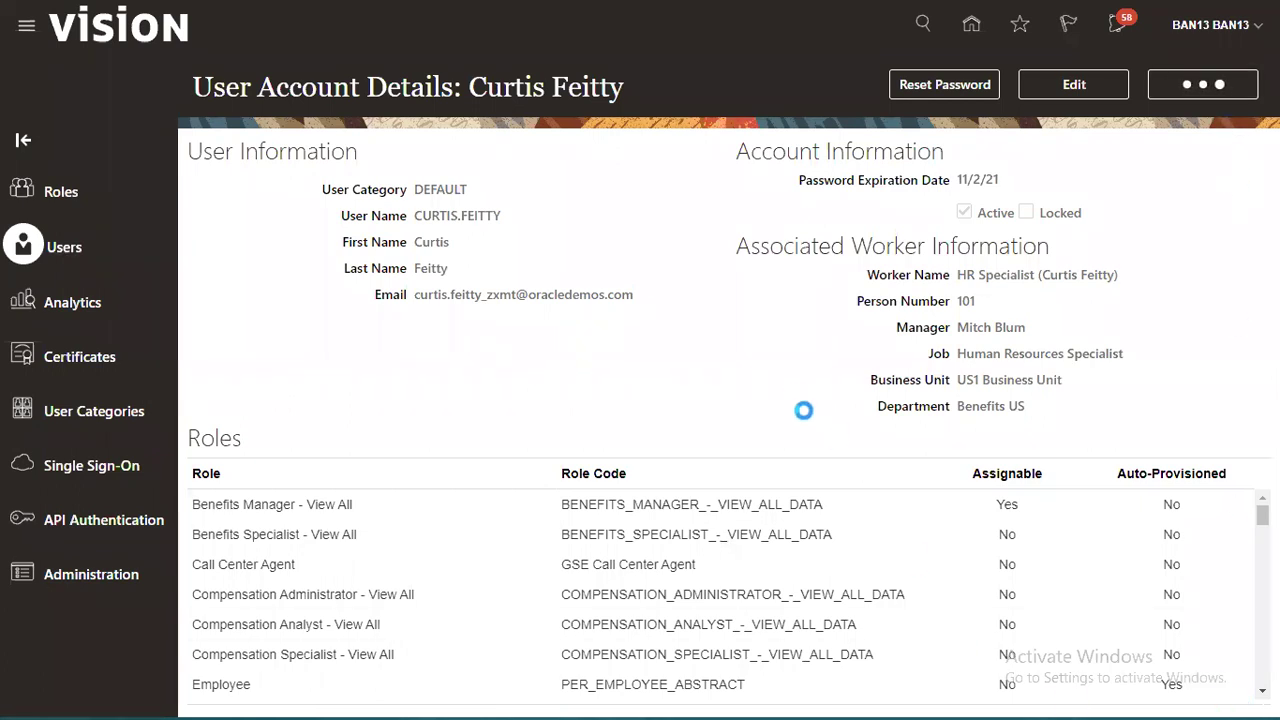
Step: Sign out of the administrator session and confirm the sign-out
left_click(1235, 32)
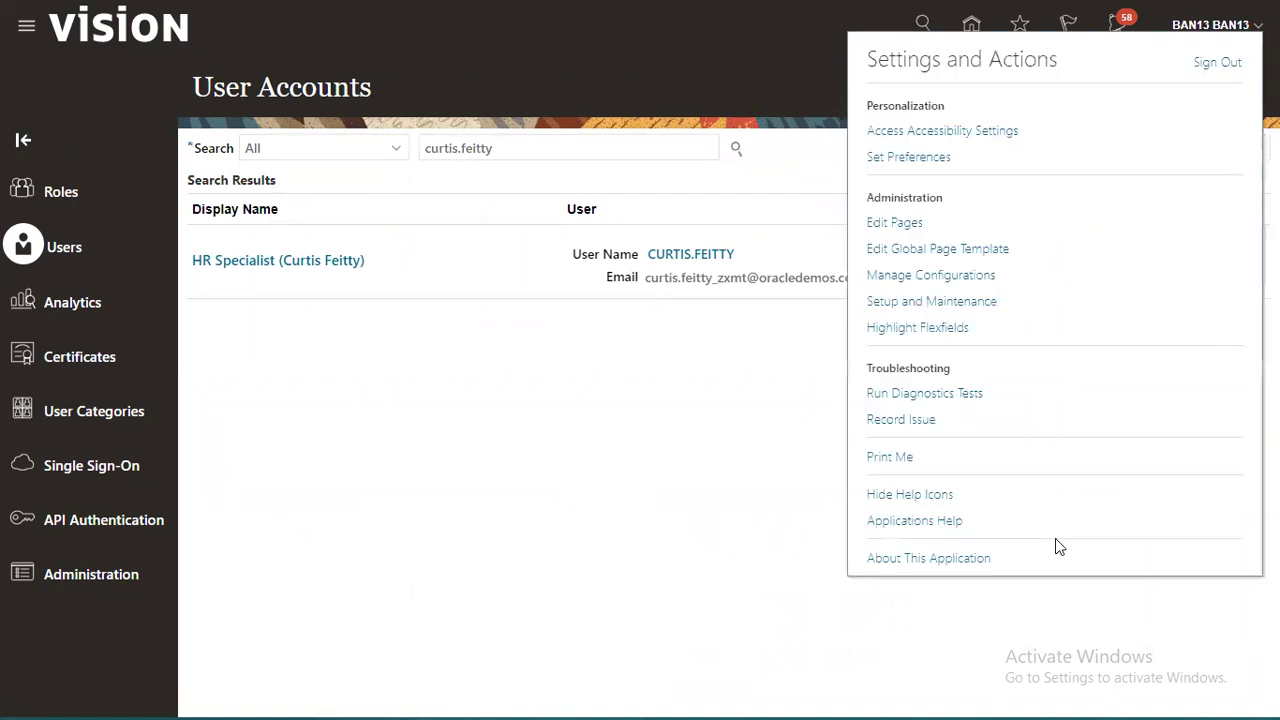
left_click(1215, 64)
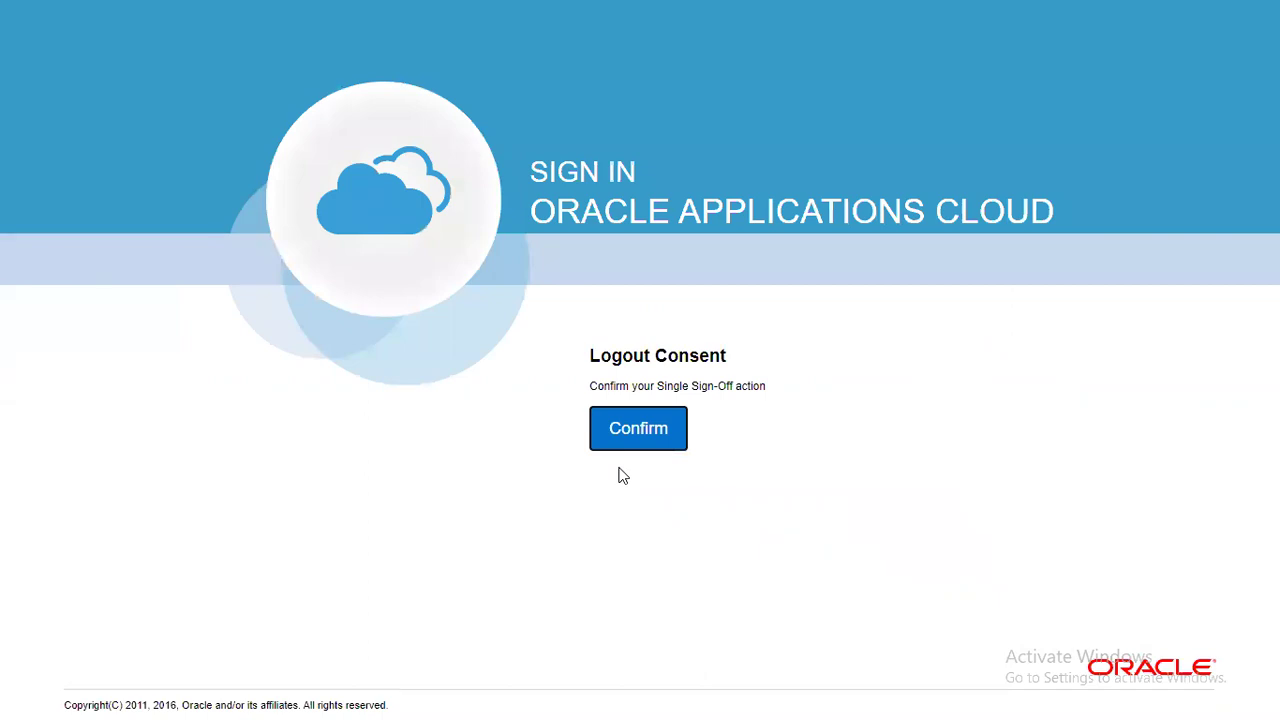
left_click(650, 436)
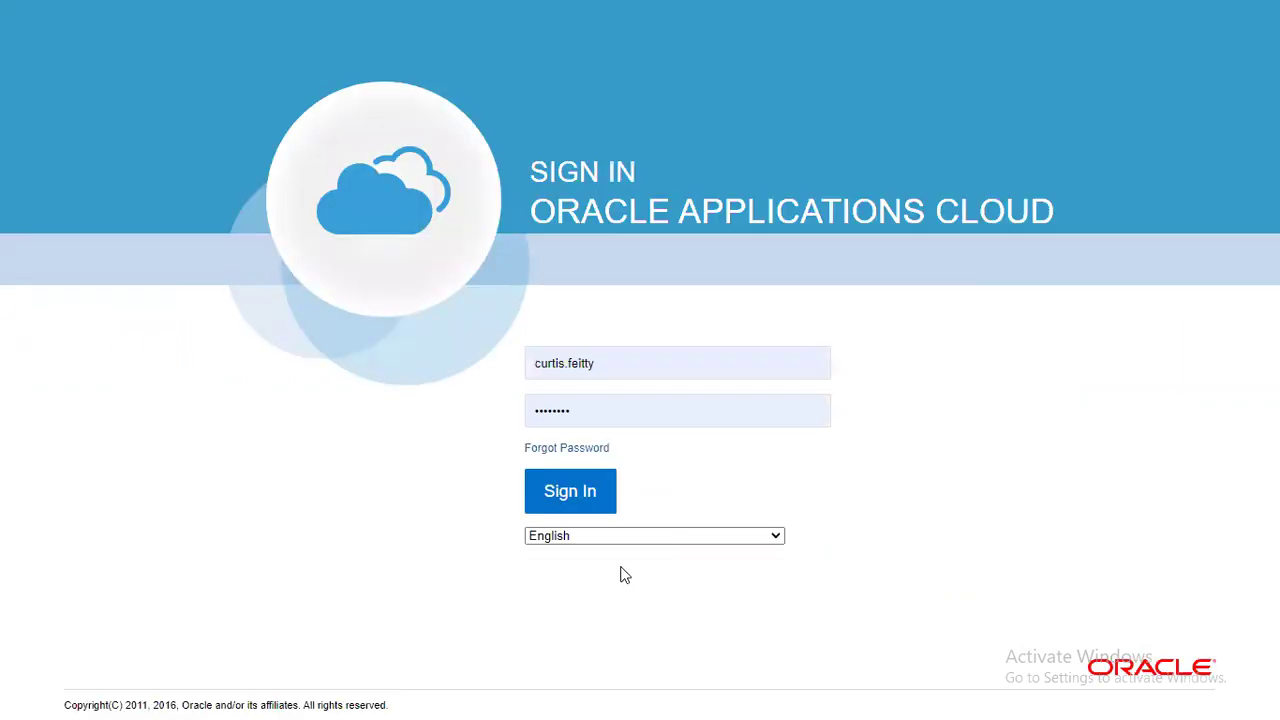
Step: Sign in as the HR Specialist with the new password and dismiss the browser prompt
left_click(597, 482)
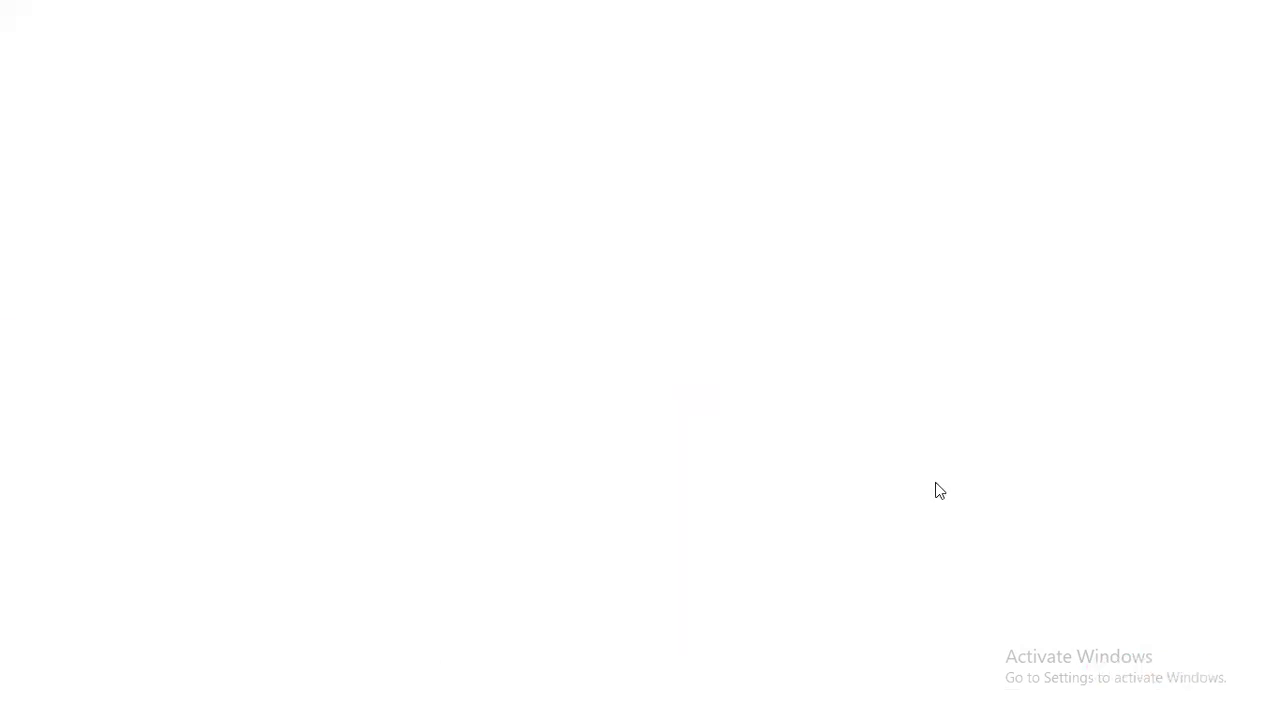
double_click(703, 428)
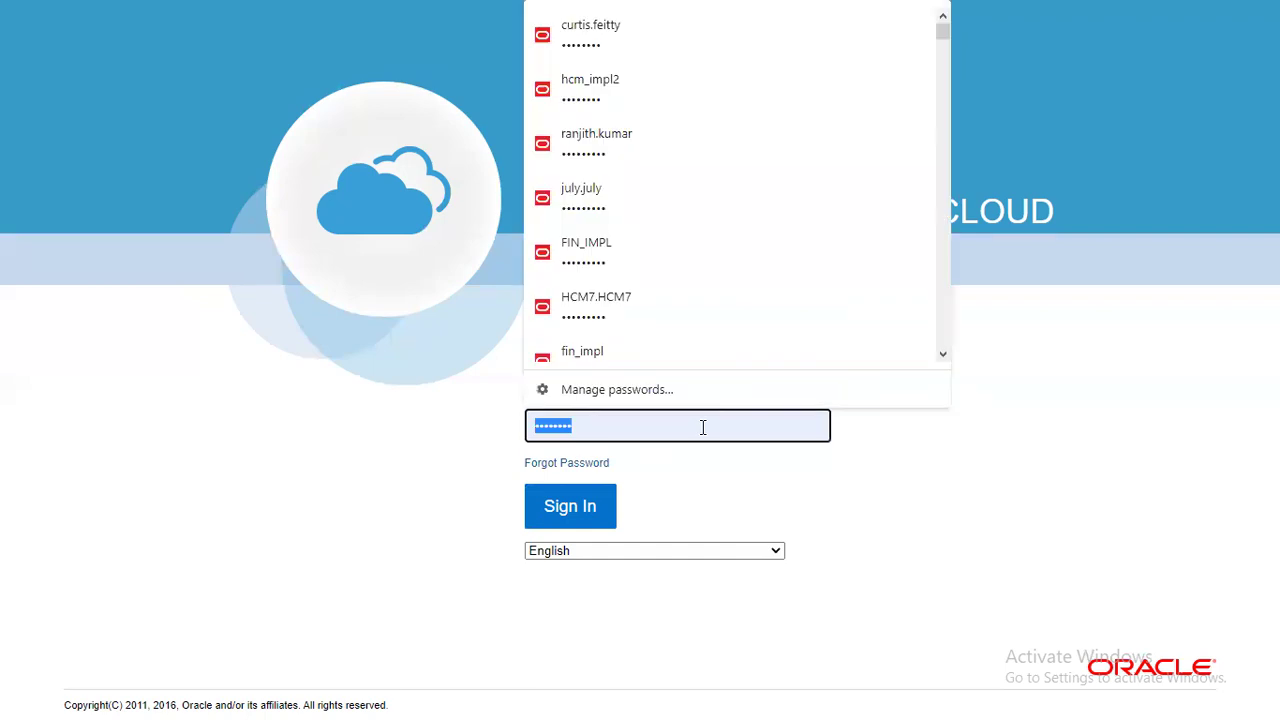
type("•••••")
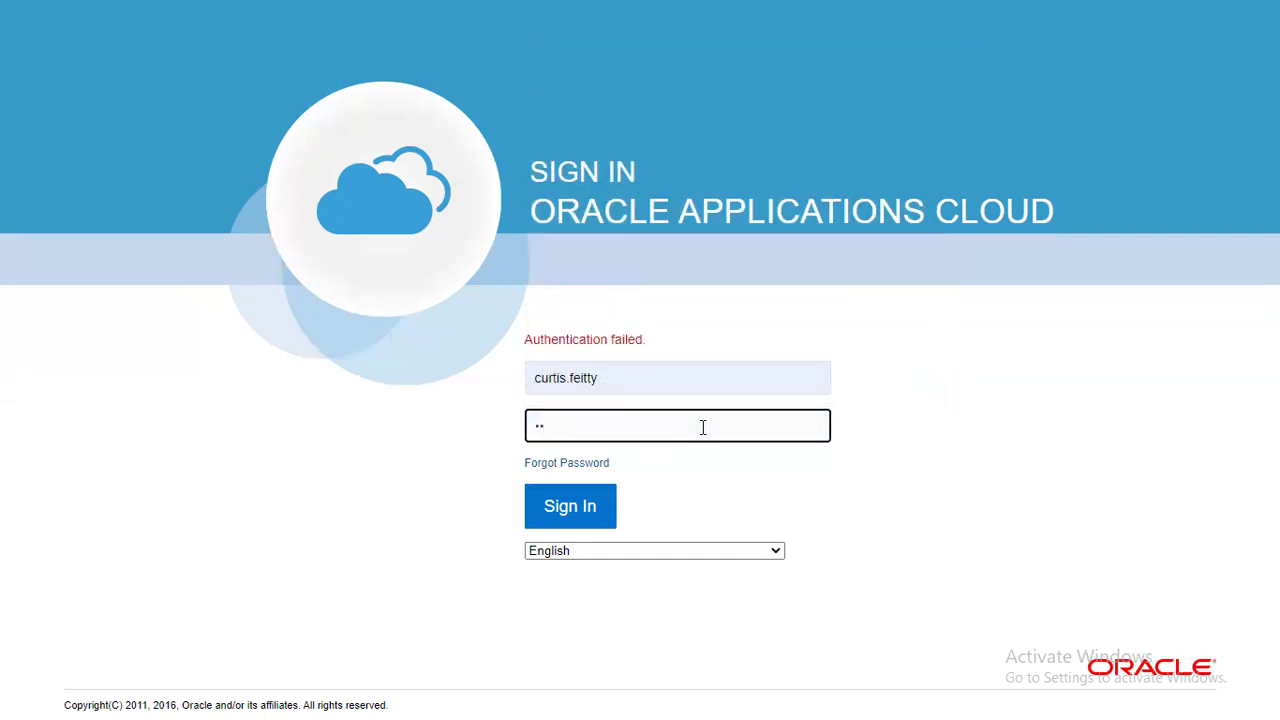
type("••••")
left_click(563, 507)
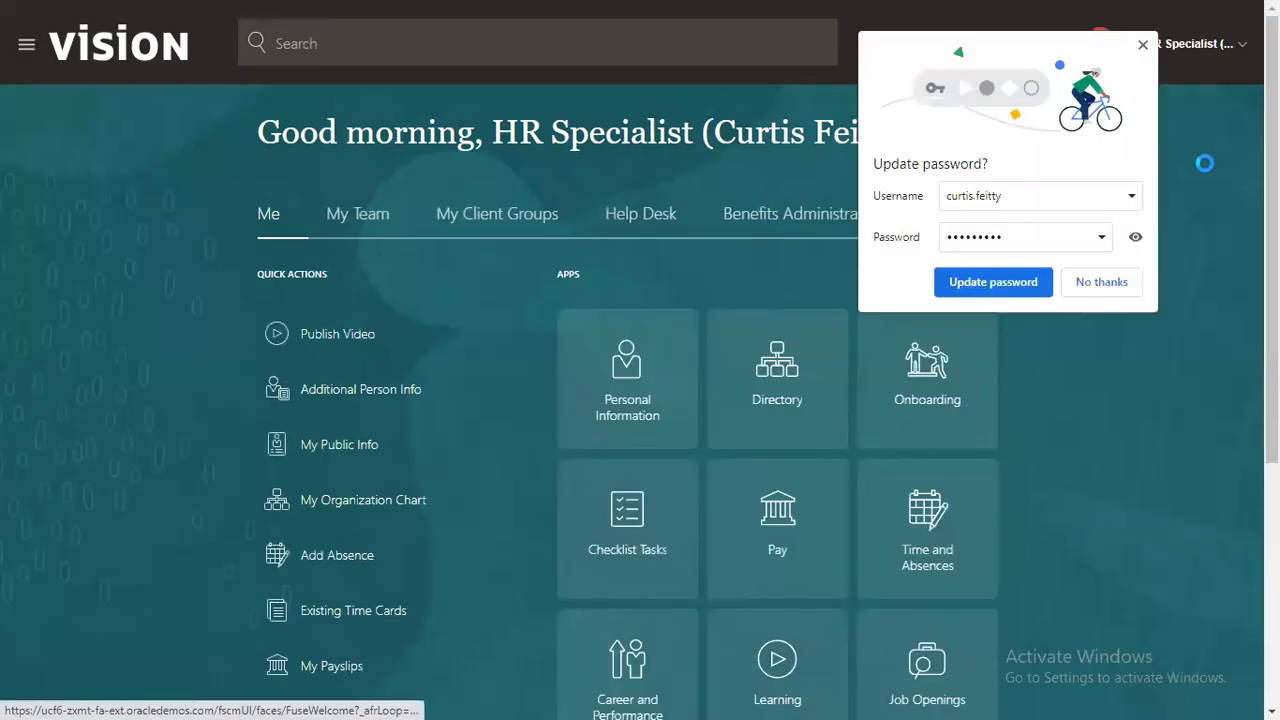
left_click(1143, 48)
Step: In Setup and Maintenance, search tasks for 'Location' and open the Manage Locations task
left_click(1172, 52)
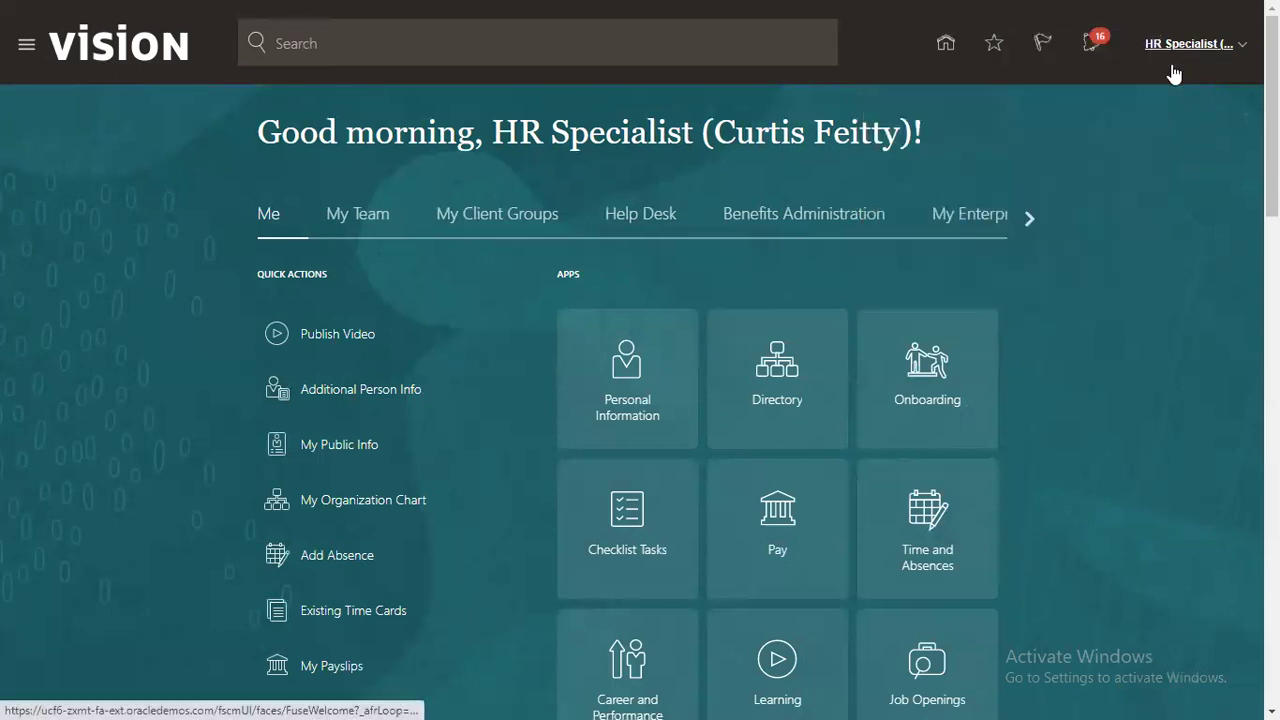
left_click(966, 328)
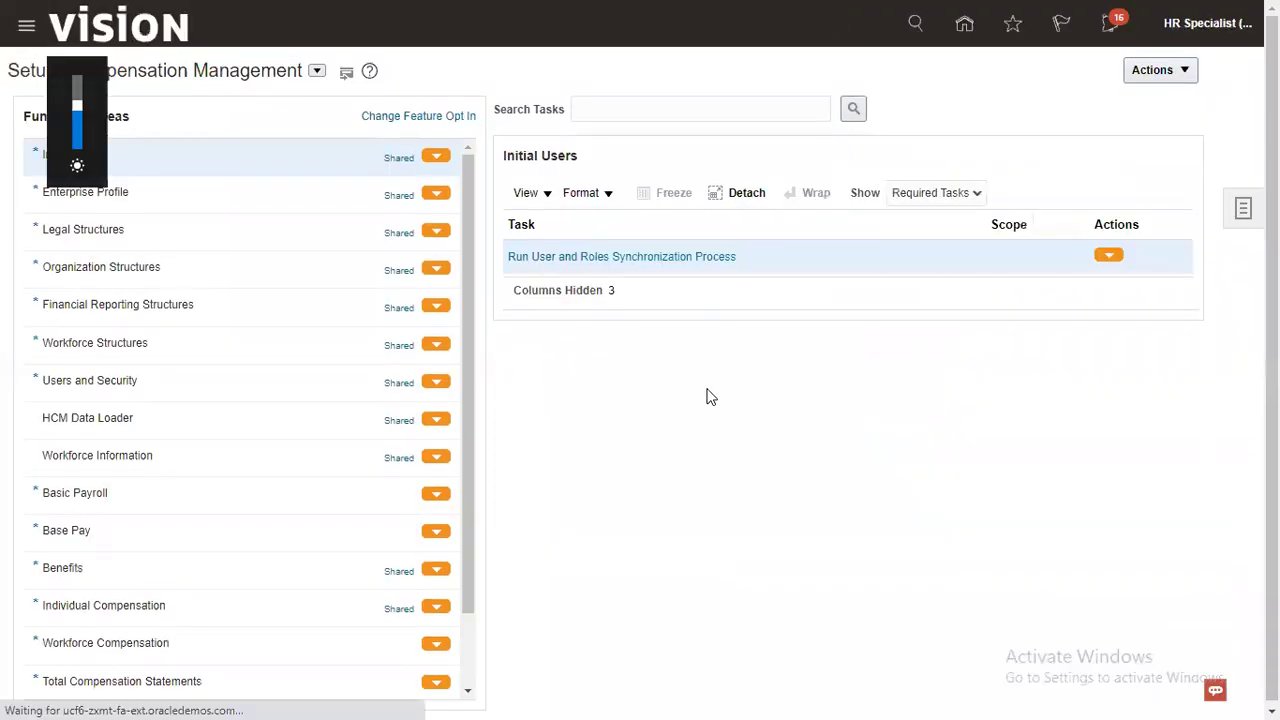
left_click(753, 110)
type("Location")
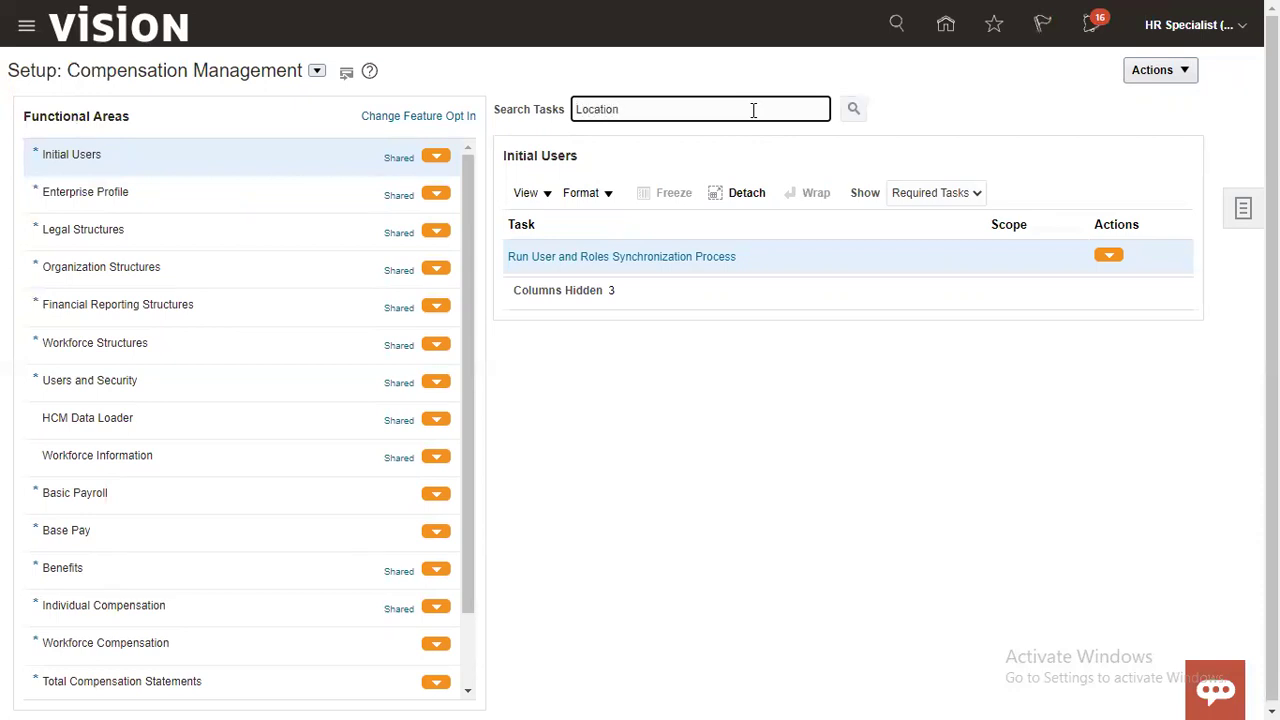
key("Return")
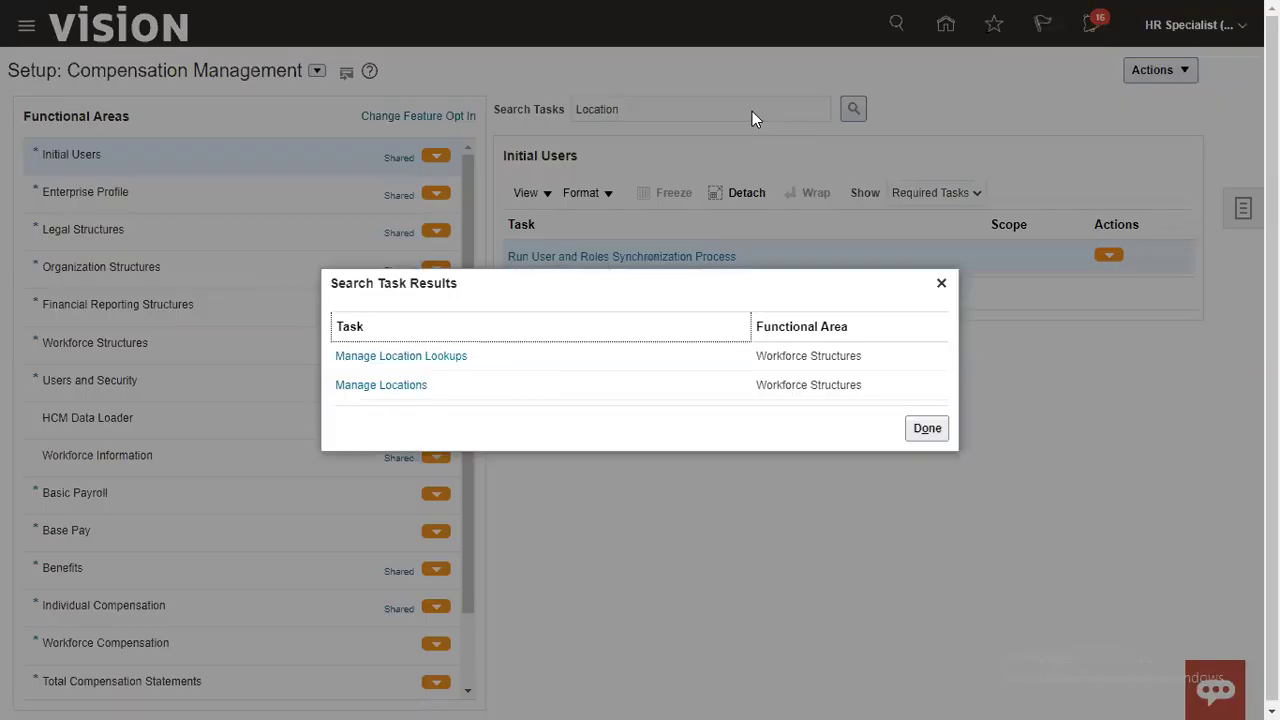
left_click(357, 386)
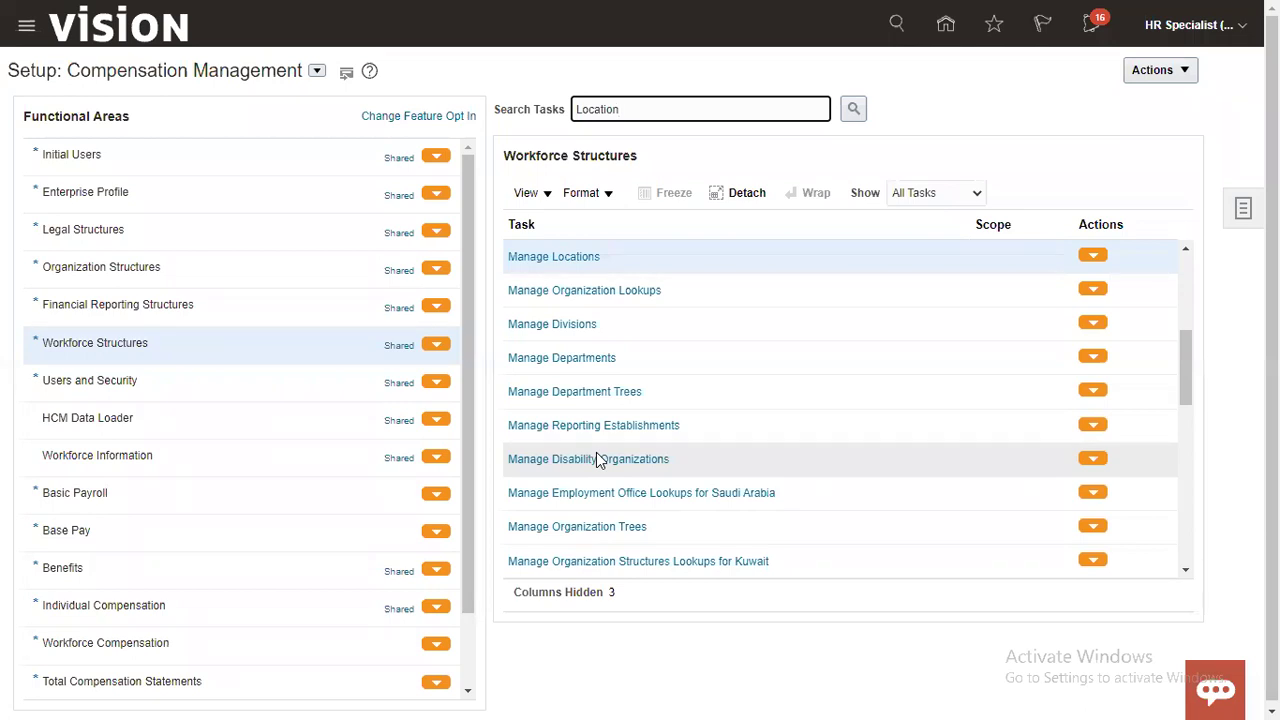
left_click(583, 258)
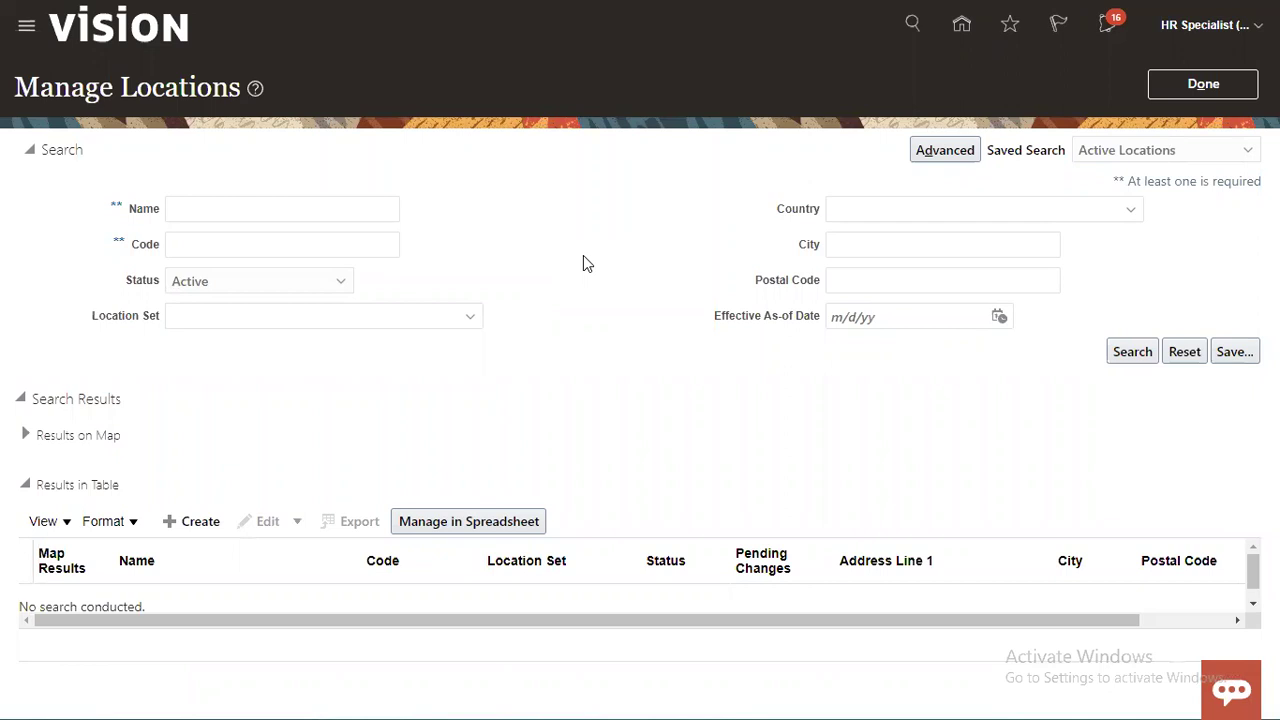
Step: Start a new location named RTL_NY_LOCATION, using the same text for its code and description
left_click(184, 525)
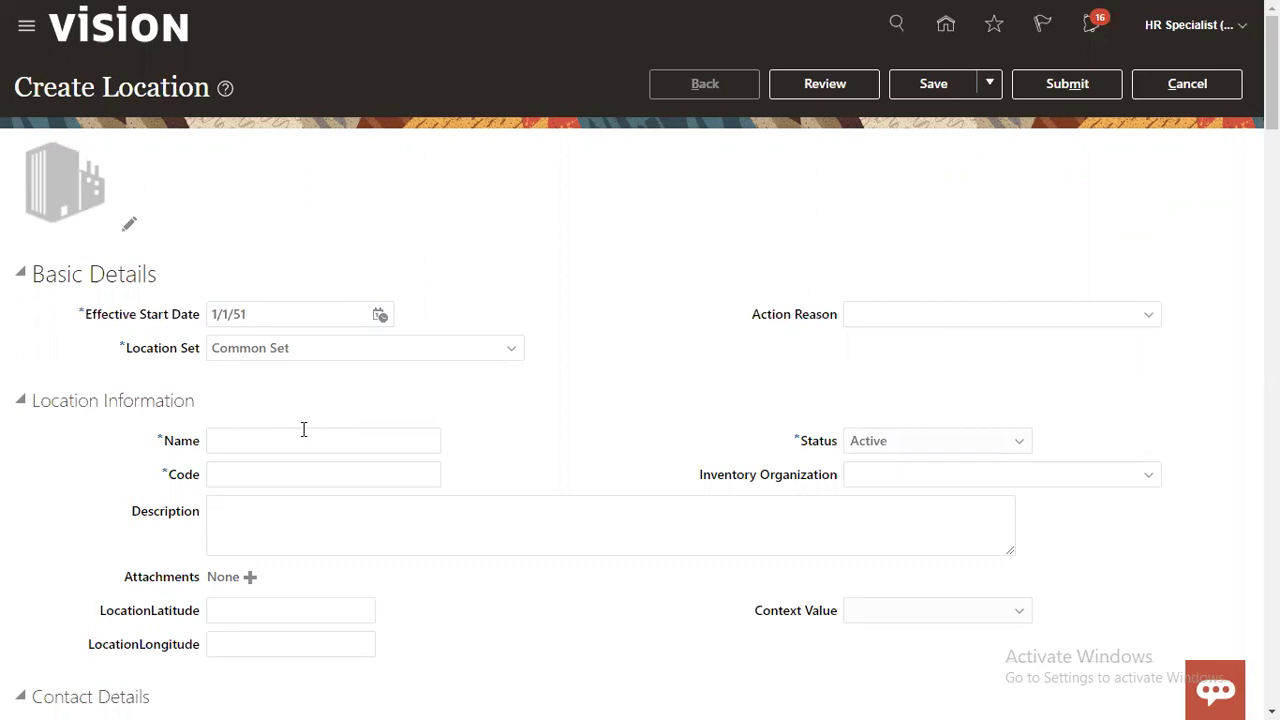
left_click(292, 437)
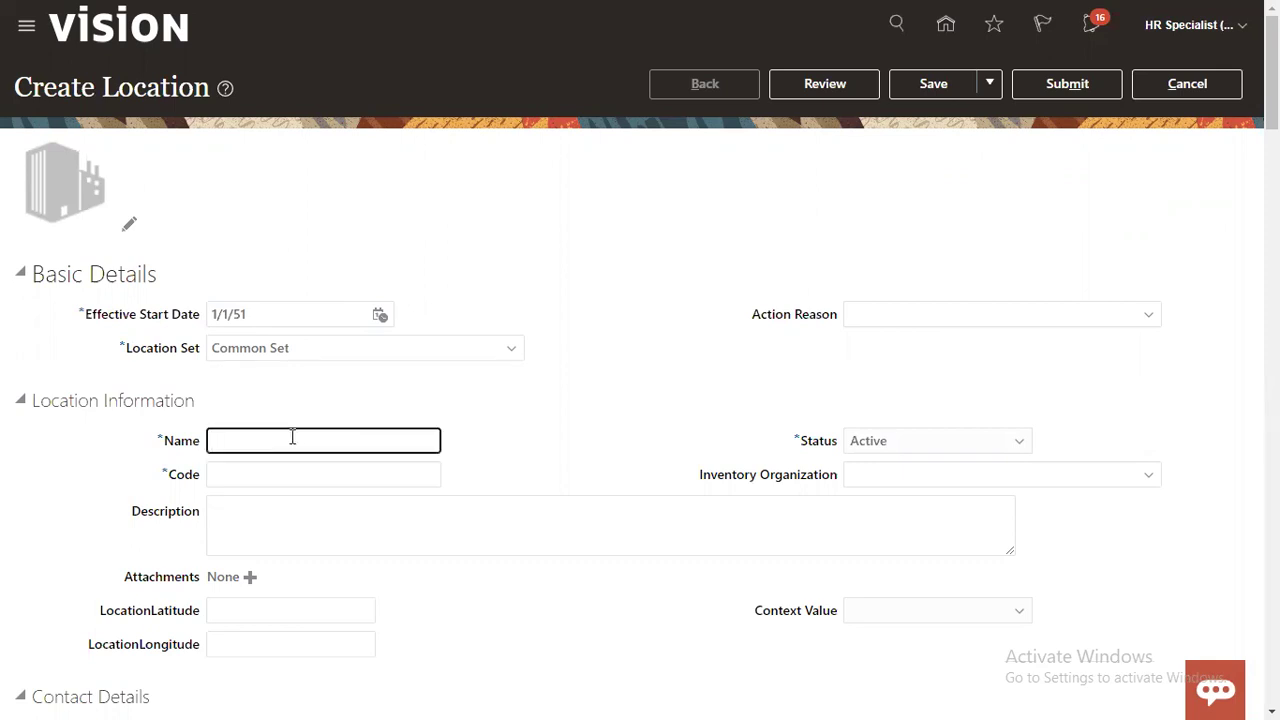
type("RTL_NY_LOCATION")
key("ctrl+a")
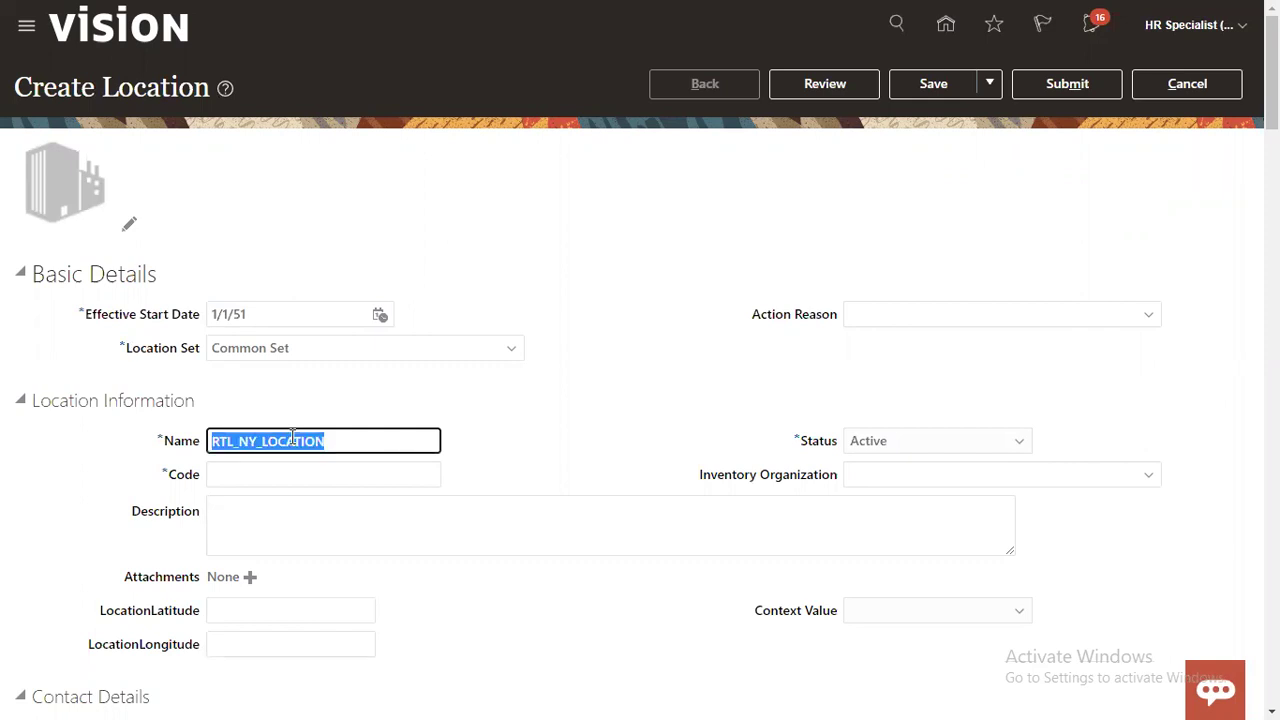
key("ctrl+c")
key("Tab")
key("ctrl+v")
key("Tab")
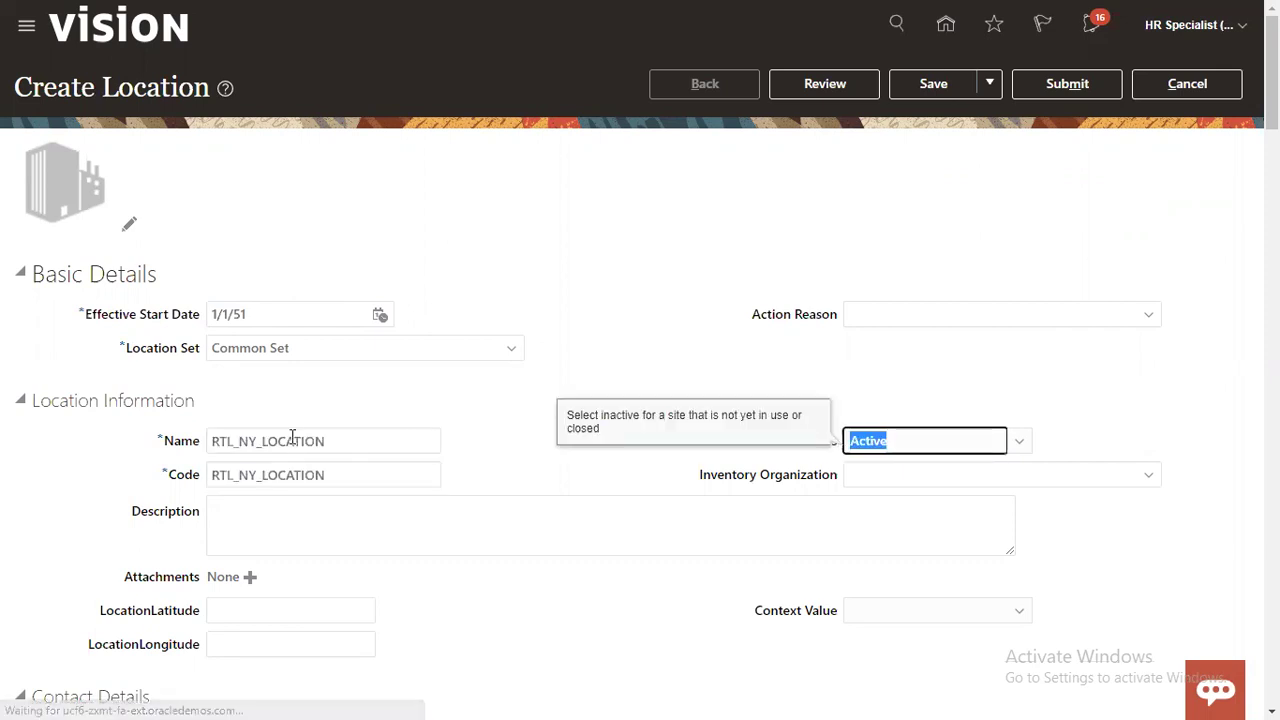
key("Tab")
key("Tab")
key("shift+Tab")
key("ctrl+v")
key("Tab")
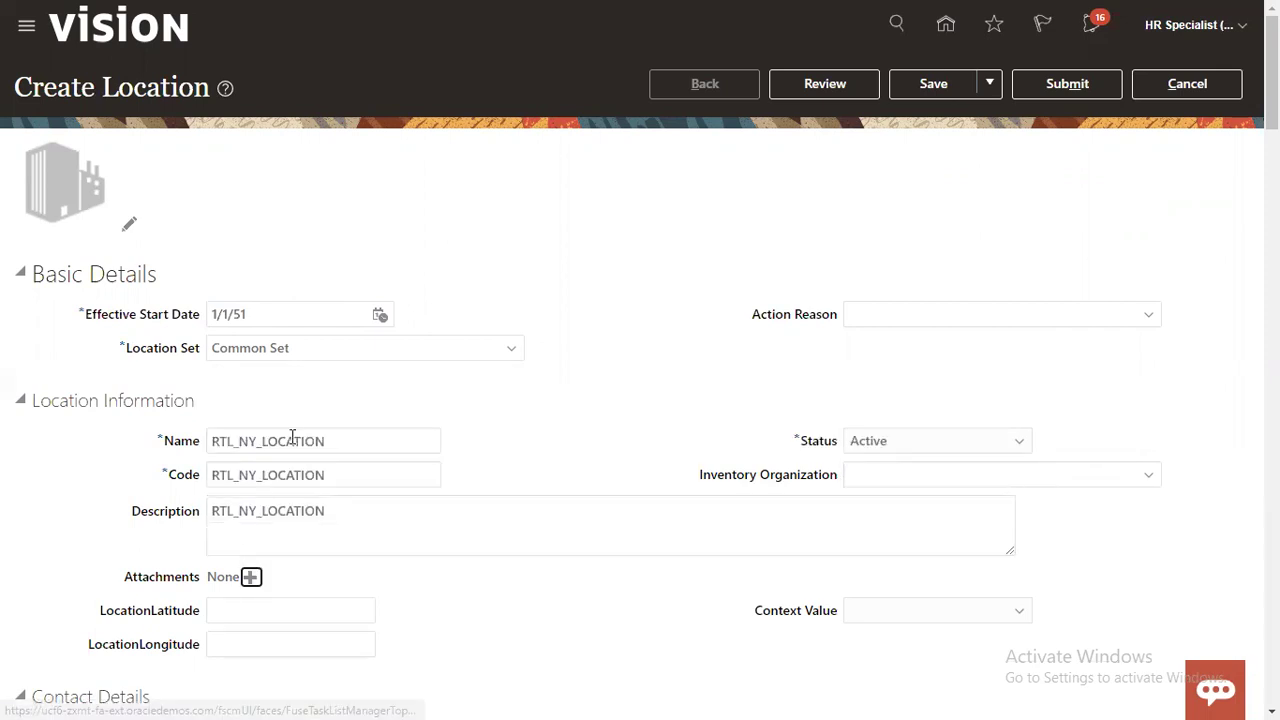
Step: Set Address Line 1 to RTL_NY_LOCATION and ZIP code 12200, then open the review
scroll(590, 588, "down", 3)
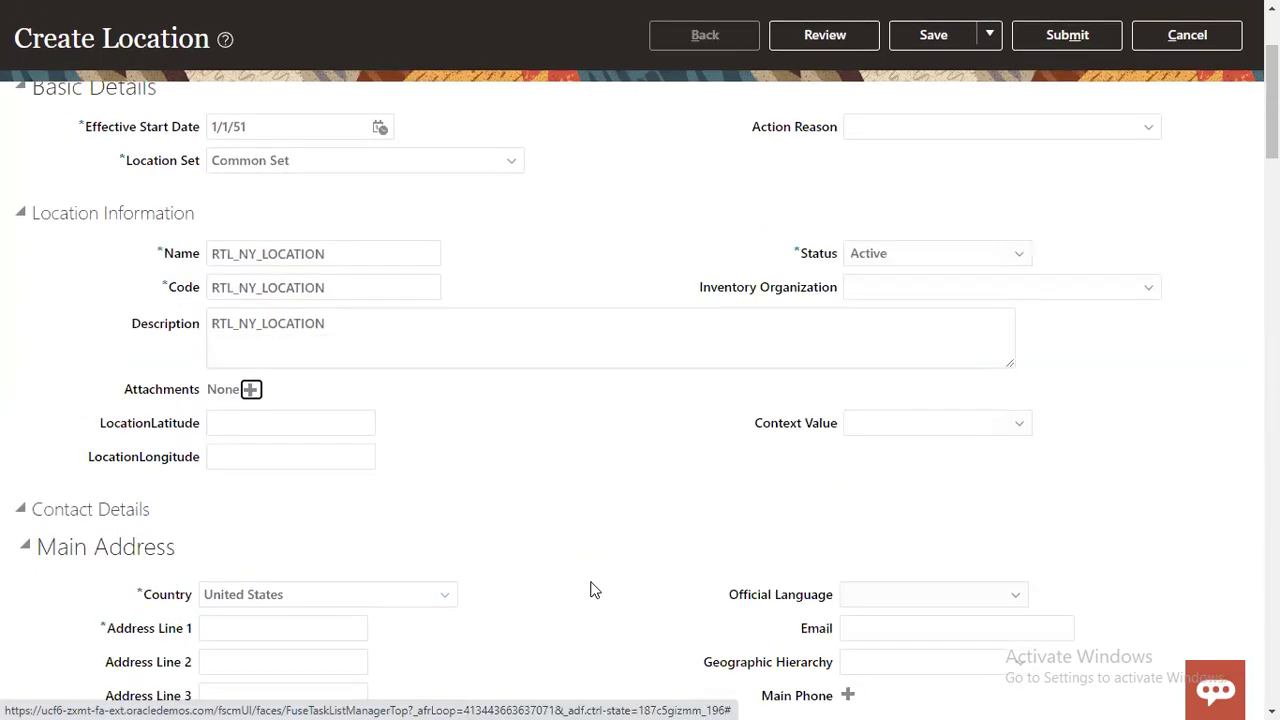
left_click(357, 534)
key("ctrl+v")
key("Tab")
key("Tab")
key("Tab")
type("12200")
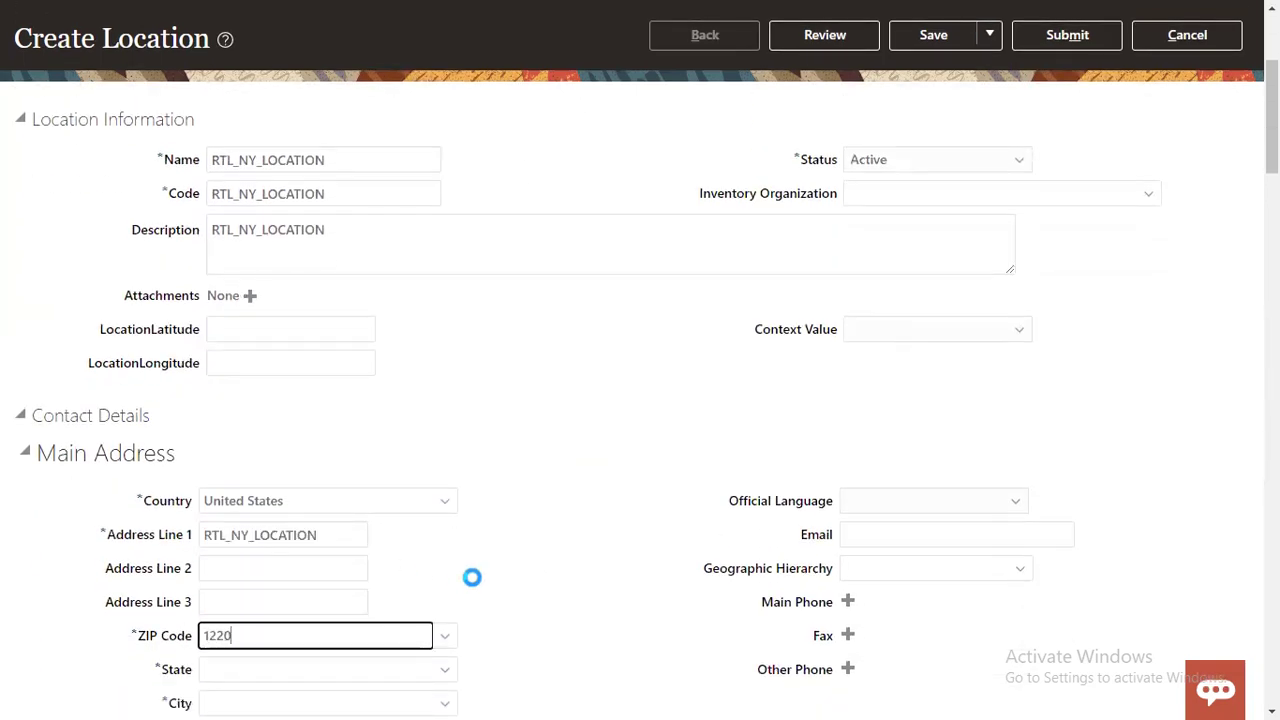
key("Tab")
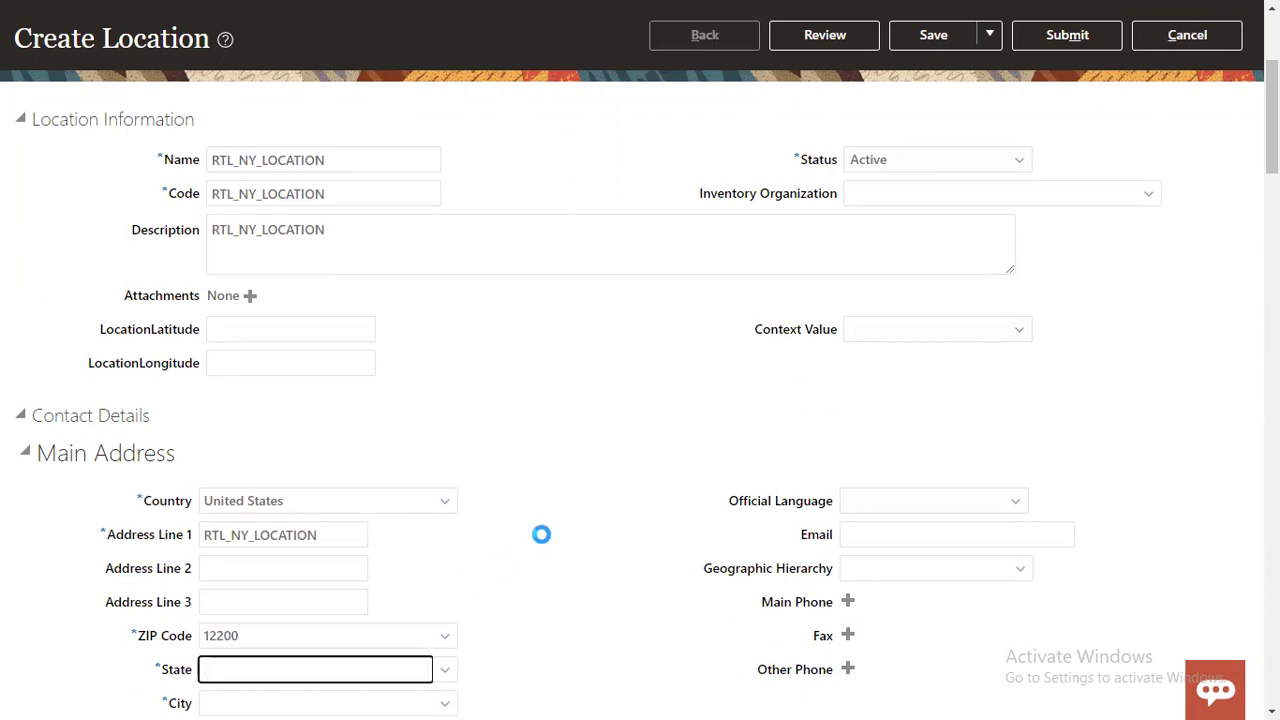
scroll(575, 490, "down", 2)
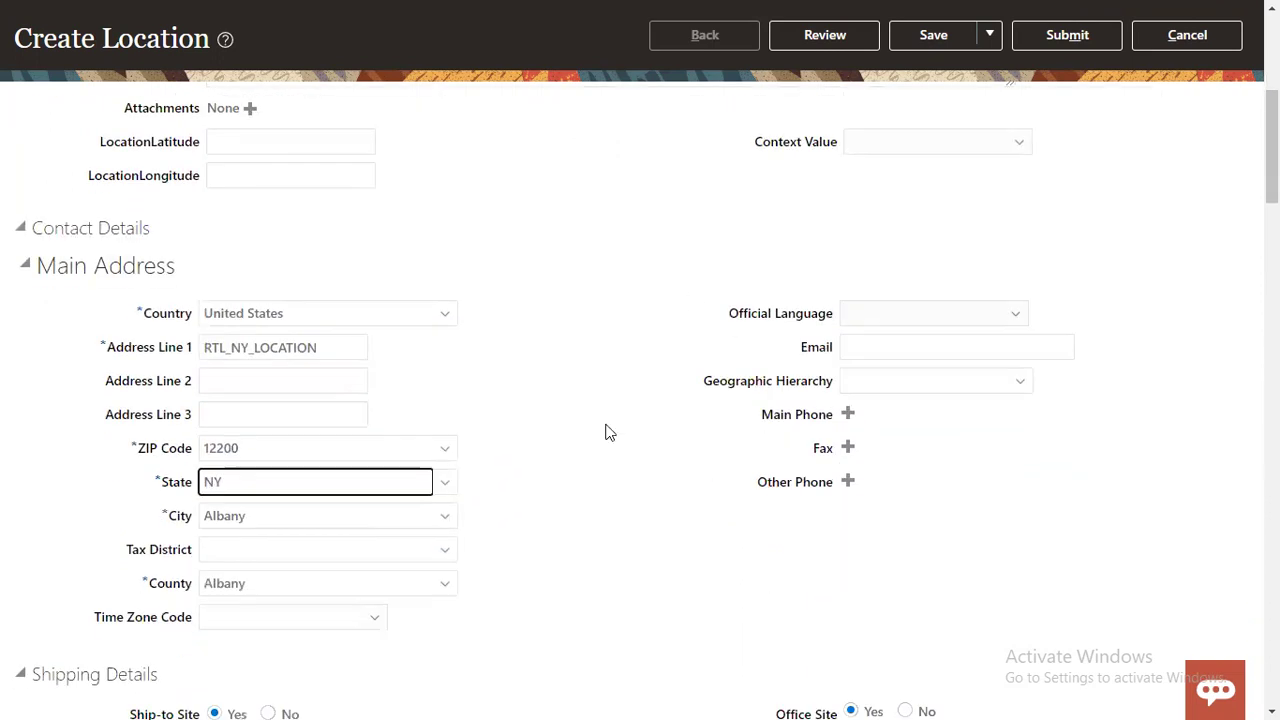
left_click(843, 43)
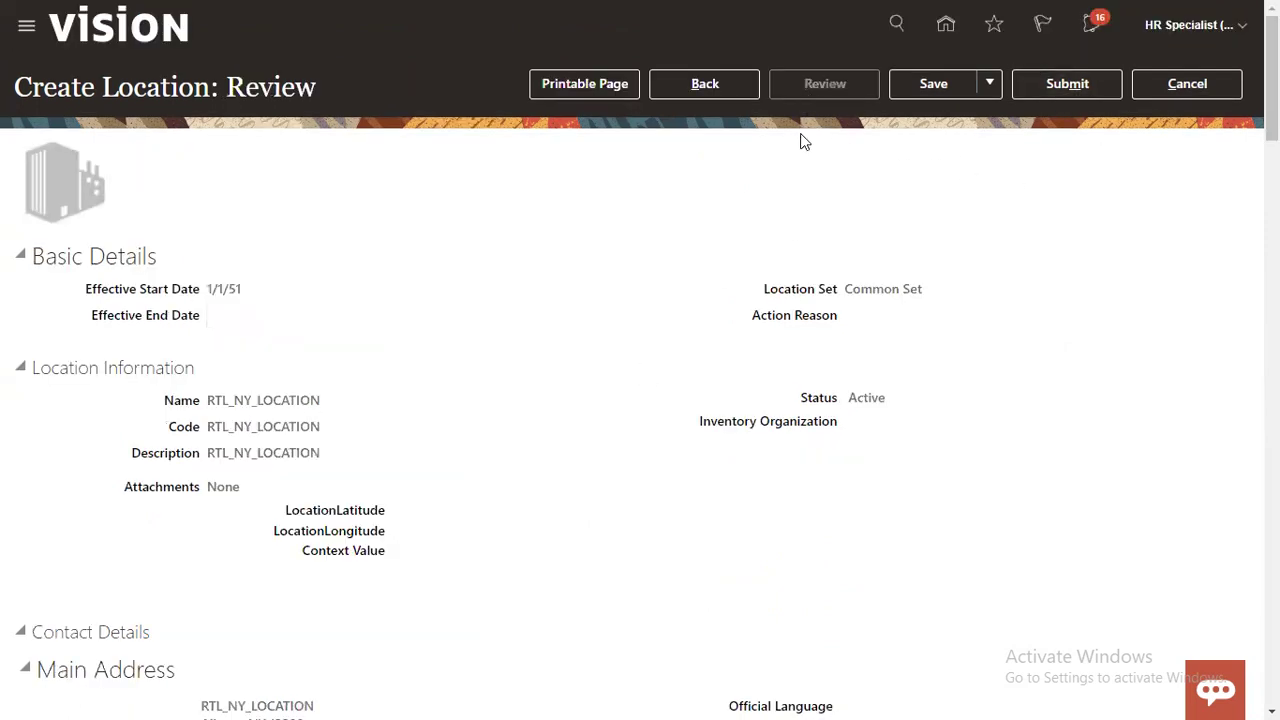
Step: Expand the review page's Approvers section and inspect the Location Approvers participant
scroll(222, 286, "down", 20)
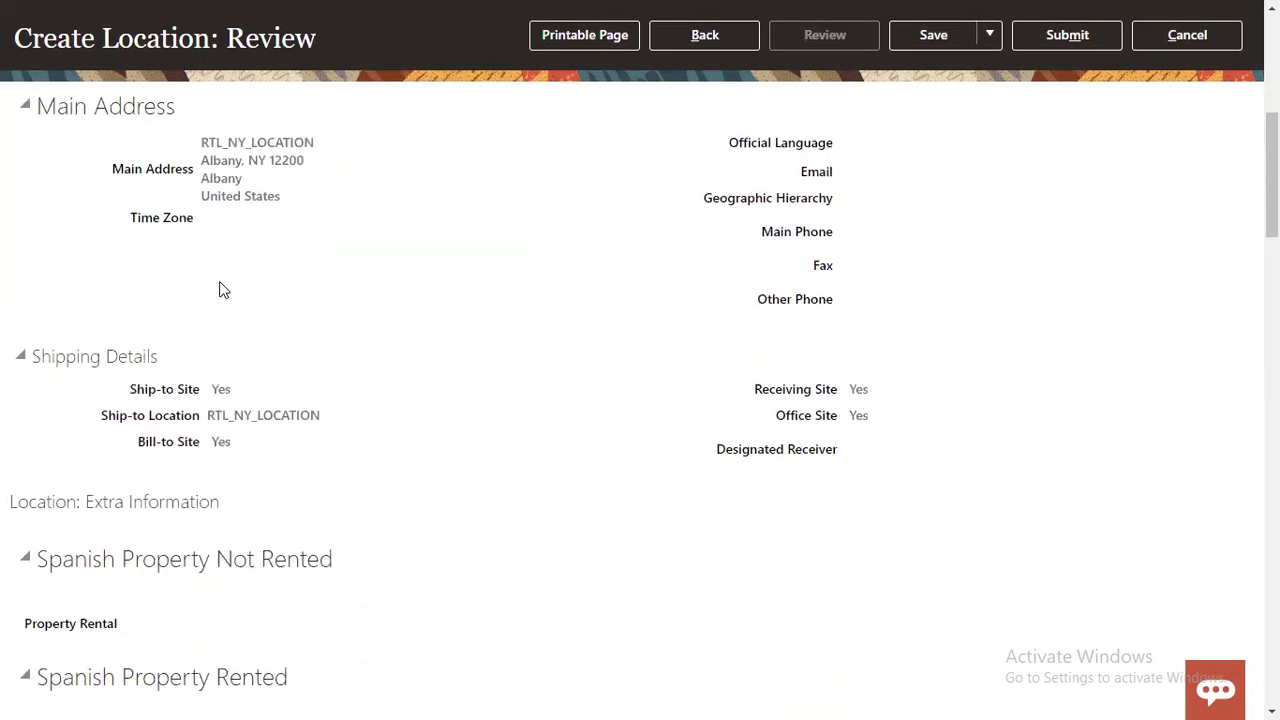
scroll(222, 286, "down", 20)
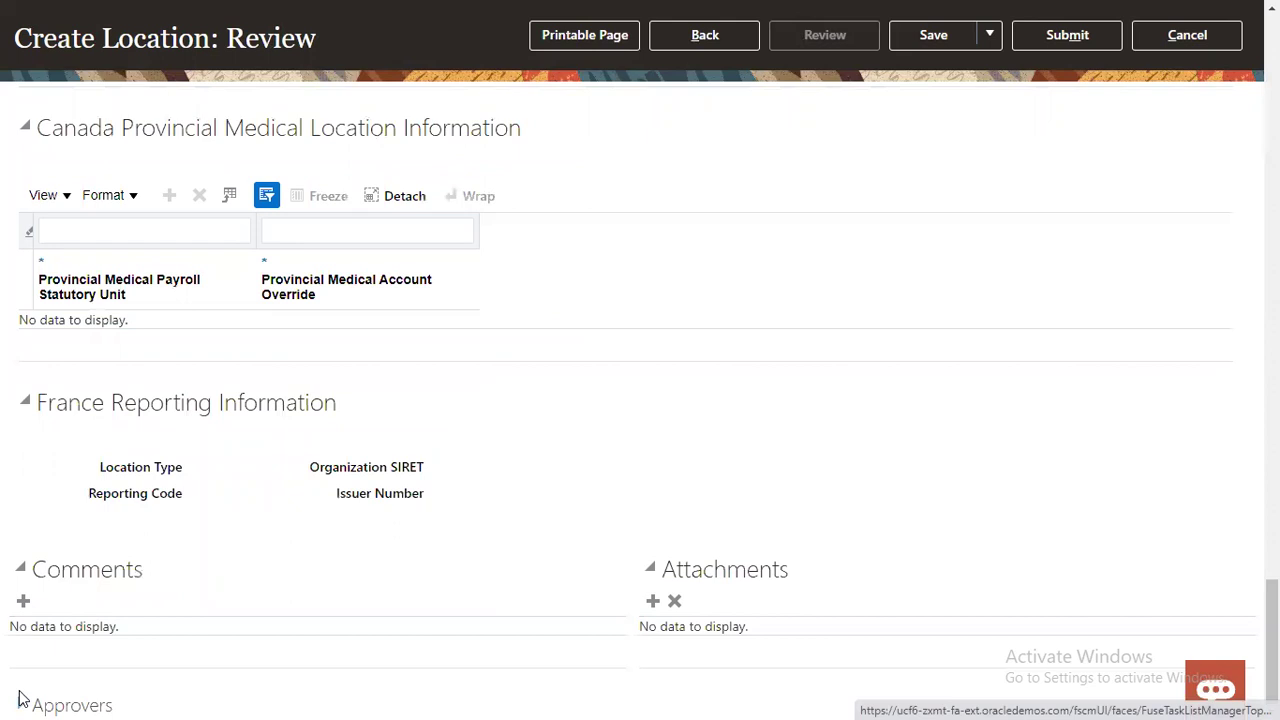
left_click(20, 704)
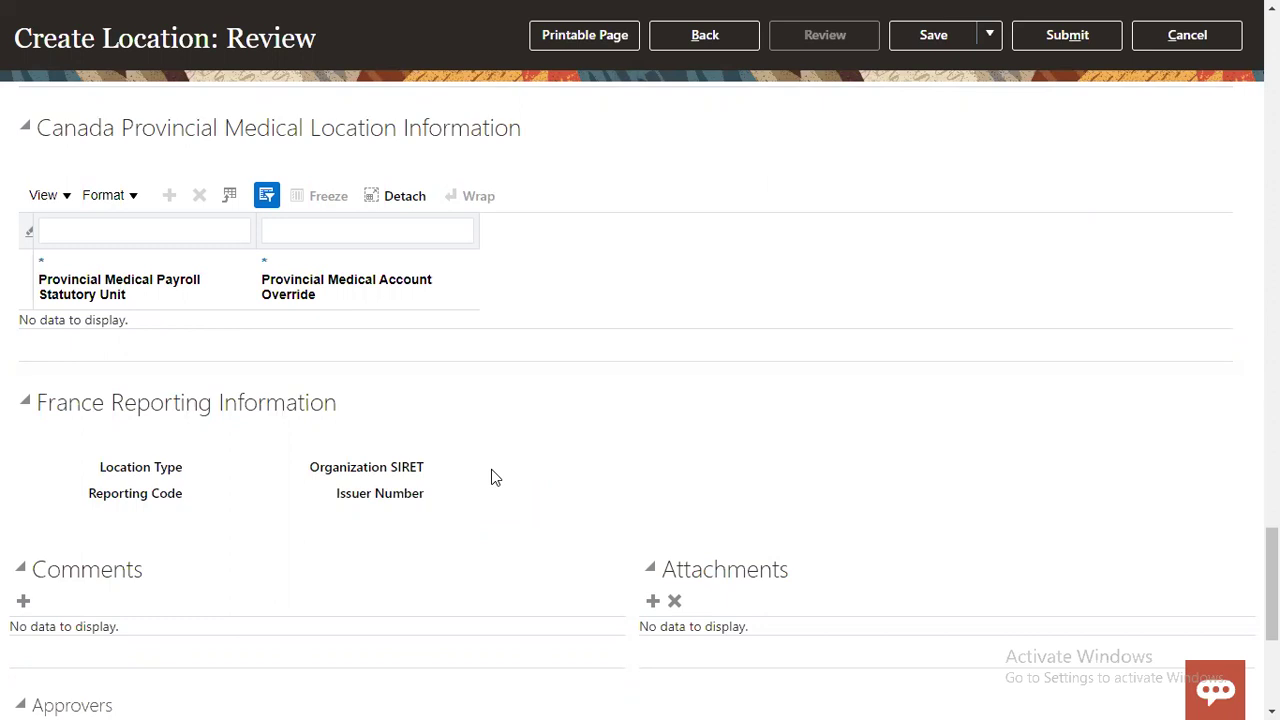
scroll(491, 477, "down", 5)
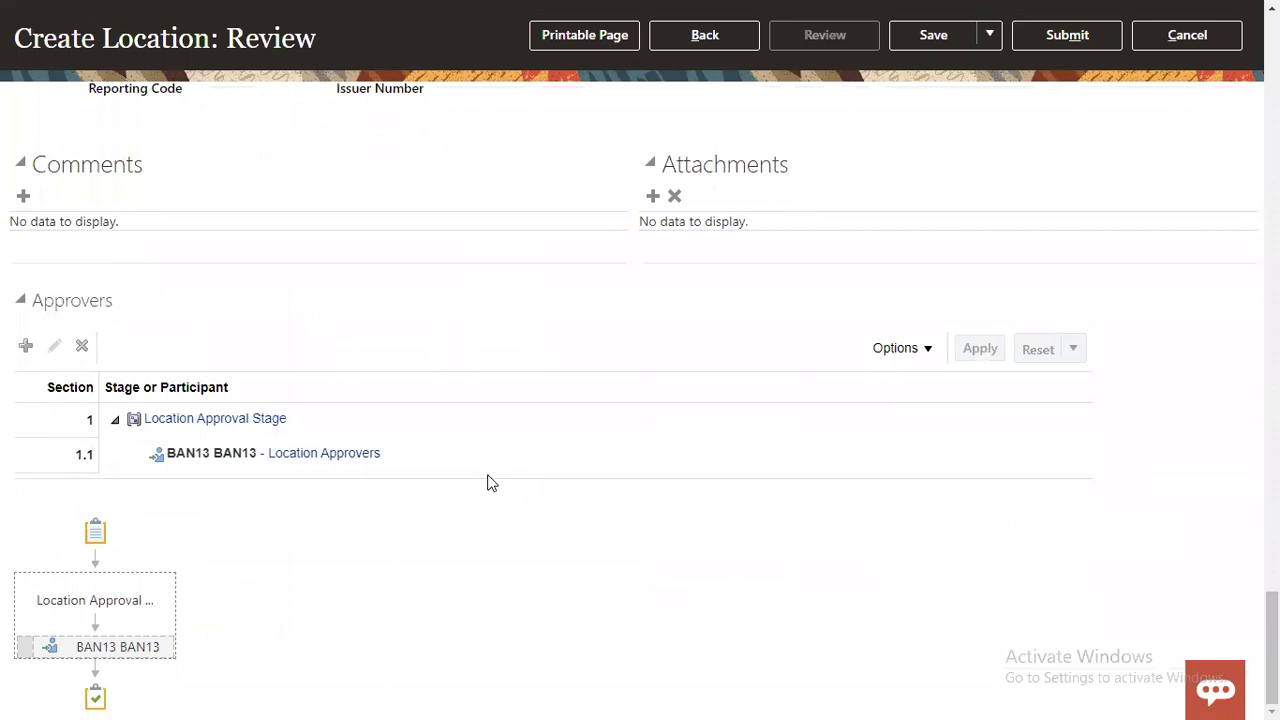
left_click(172, 452)
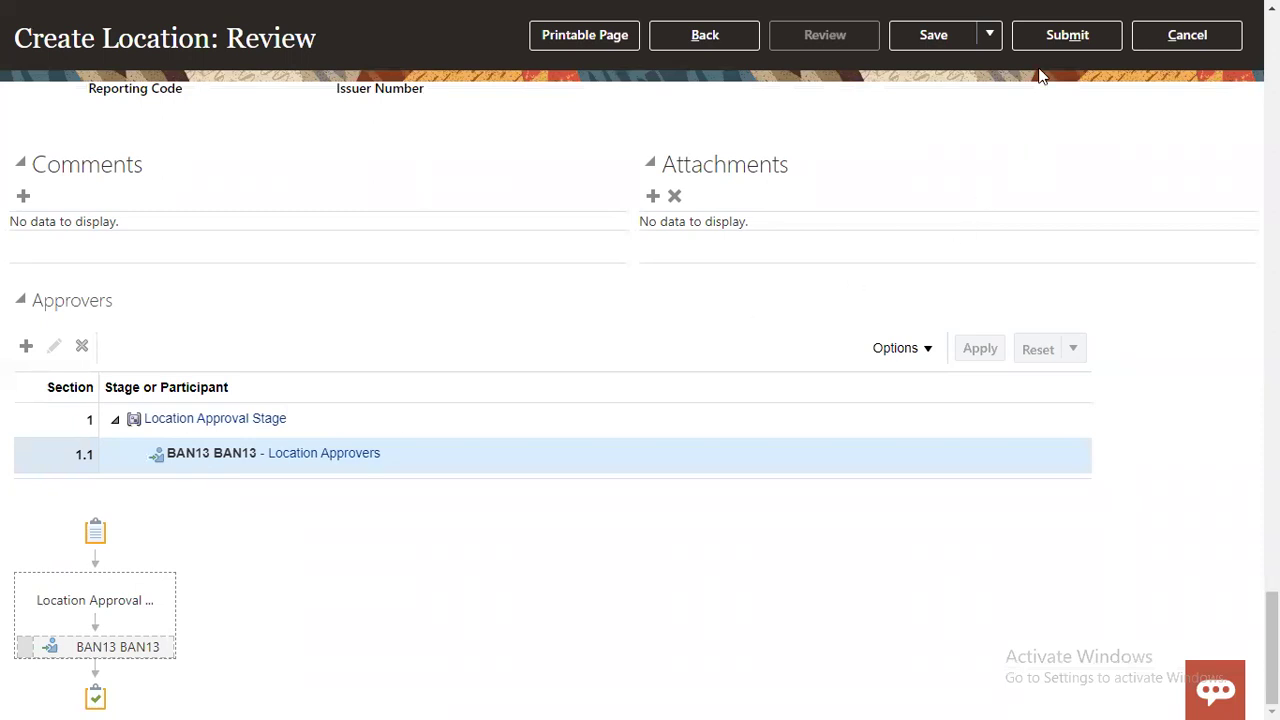
Step: Submit the RTL_NY_LOCATION request, accept the warning and confirmation, and finish Manage Locations
left_click(1044, 37)
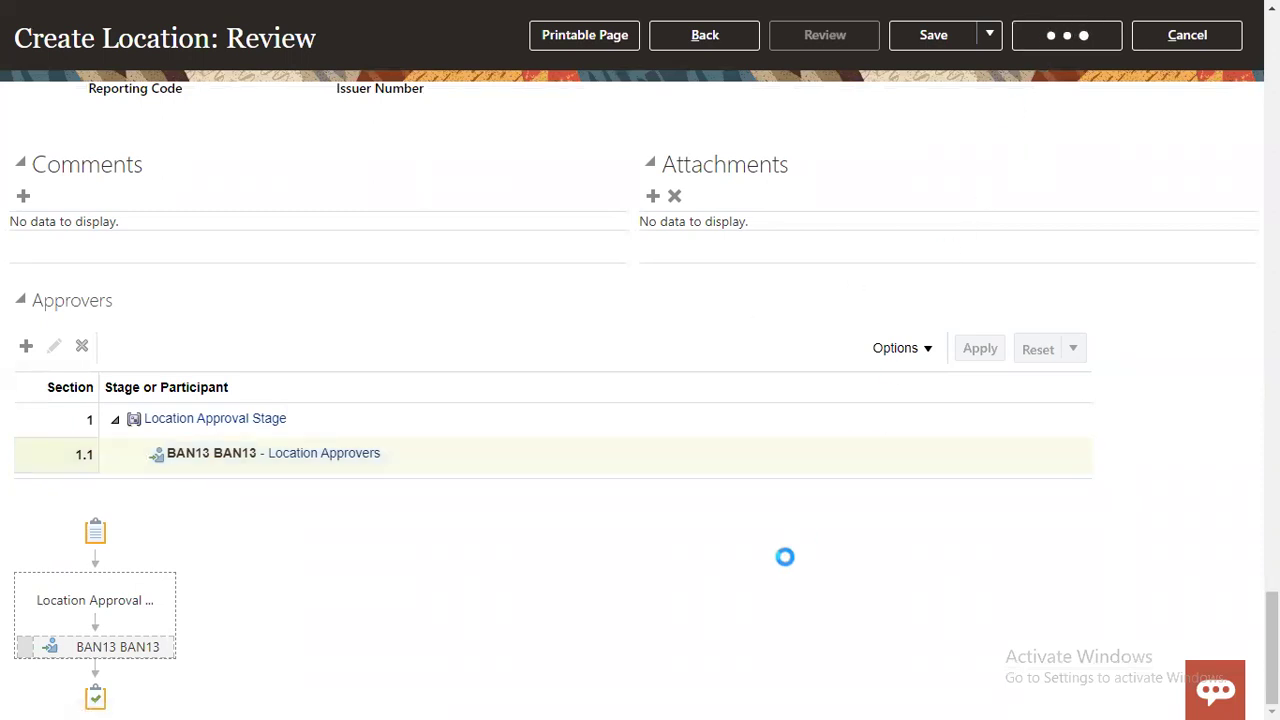
scroll(785, 557, "up", 3)
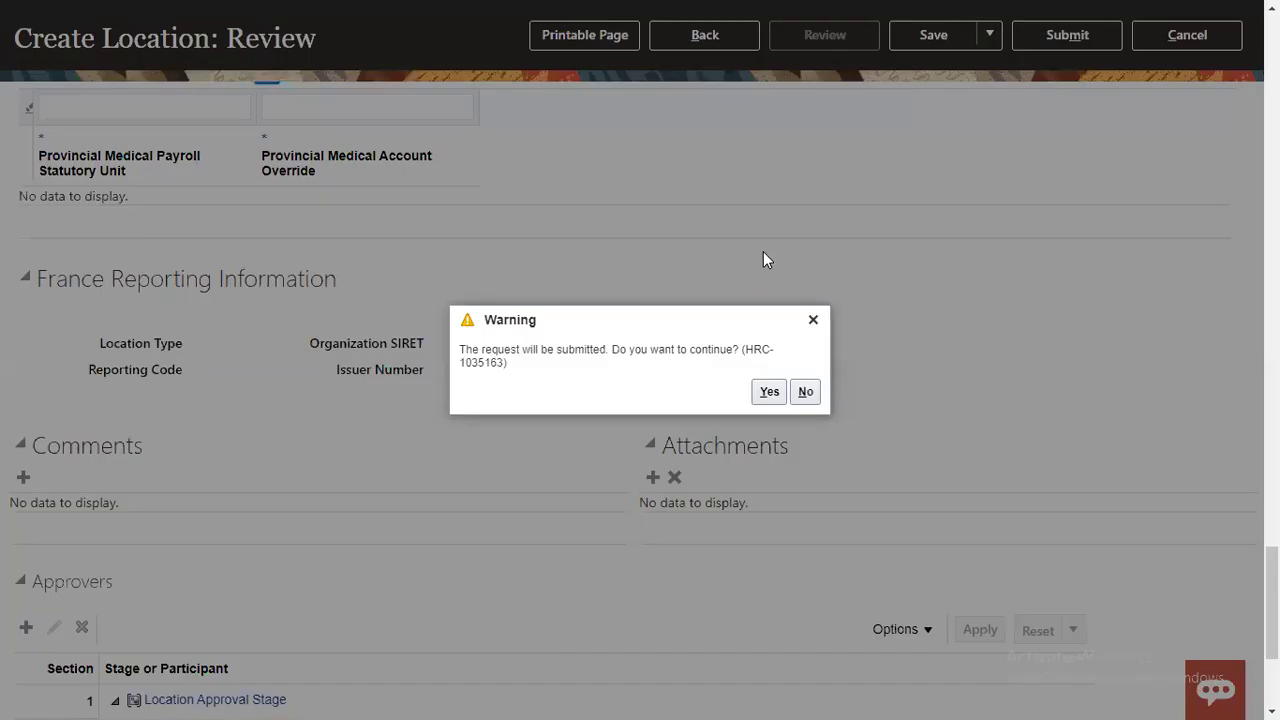
left_click(768, 394)
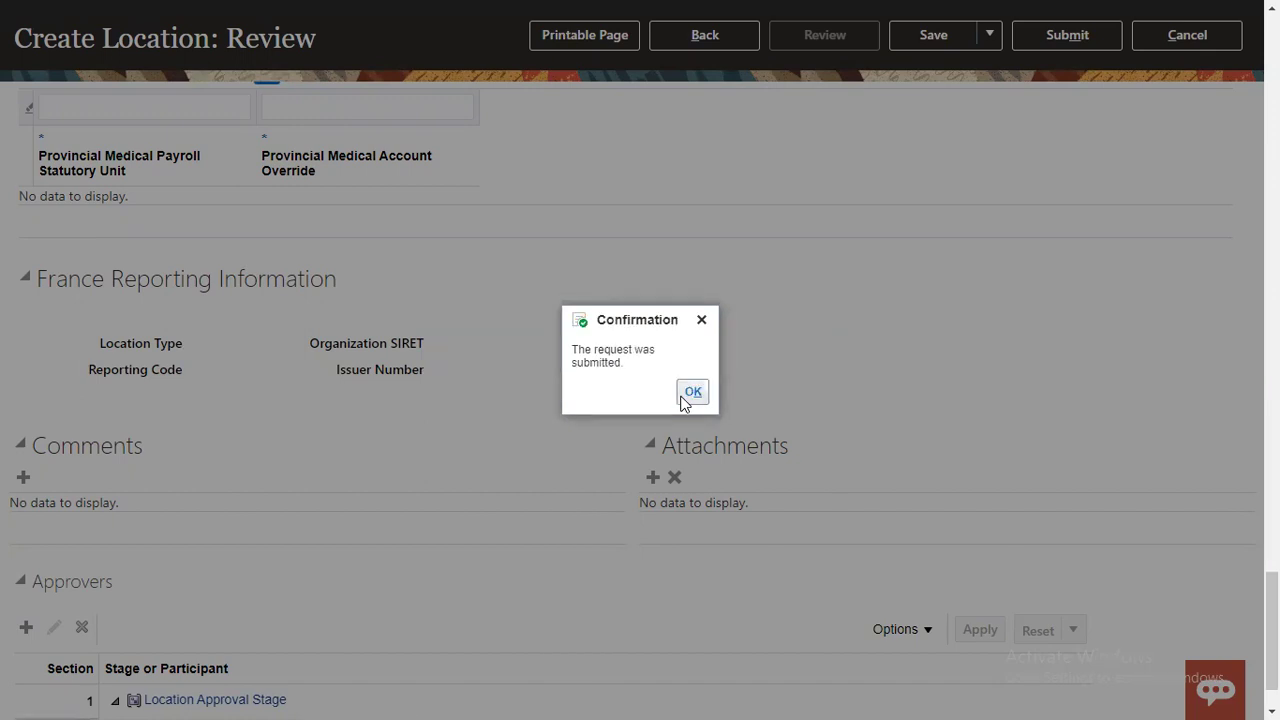
left_click(685, 397)
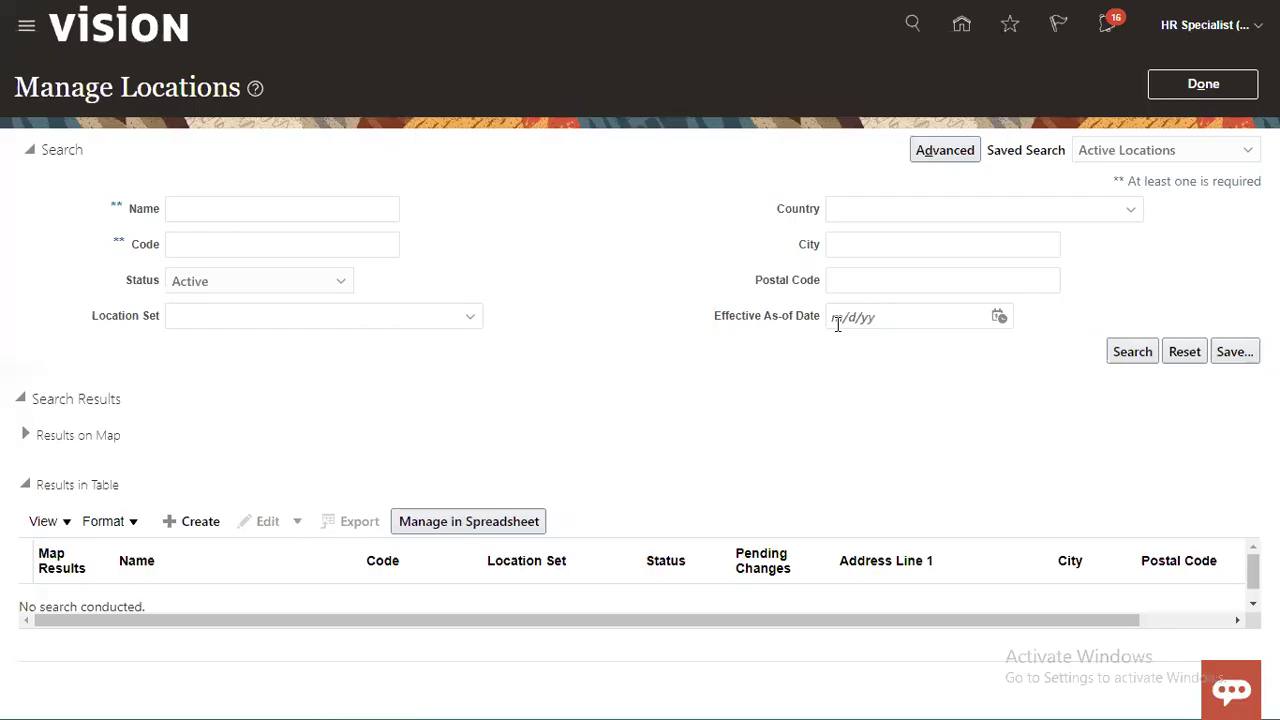
left_click(1175, 93)
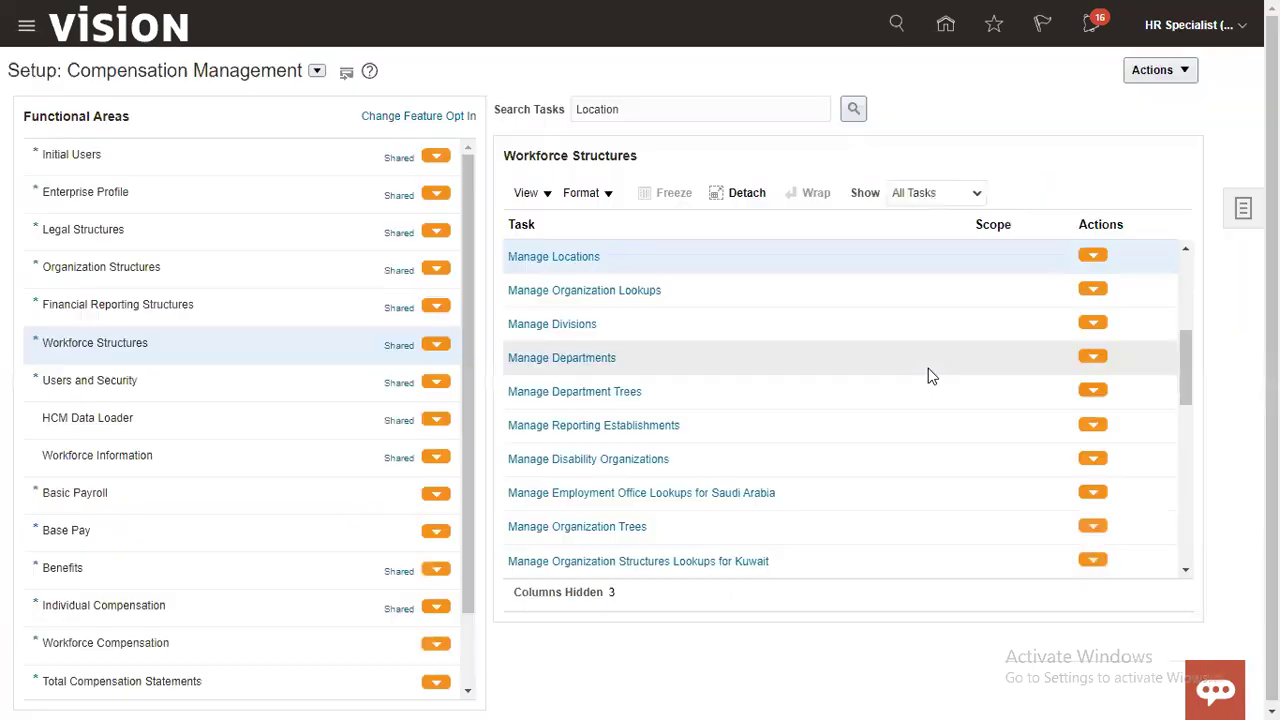
Step: Sign out and make a first sign-in attempt with the approver's user ID
left_click(1224, 36)
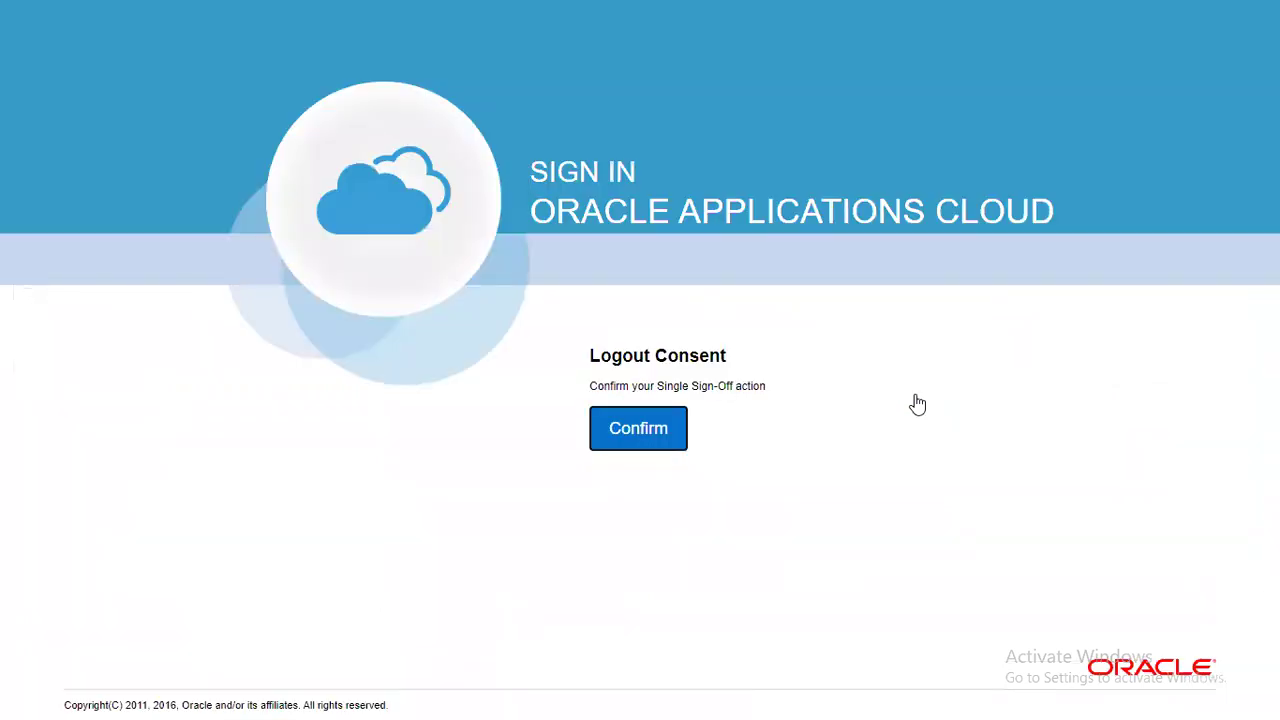
left_click(663, 440)
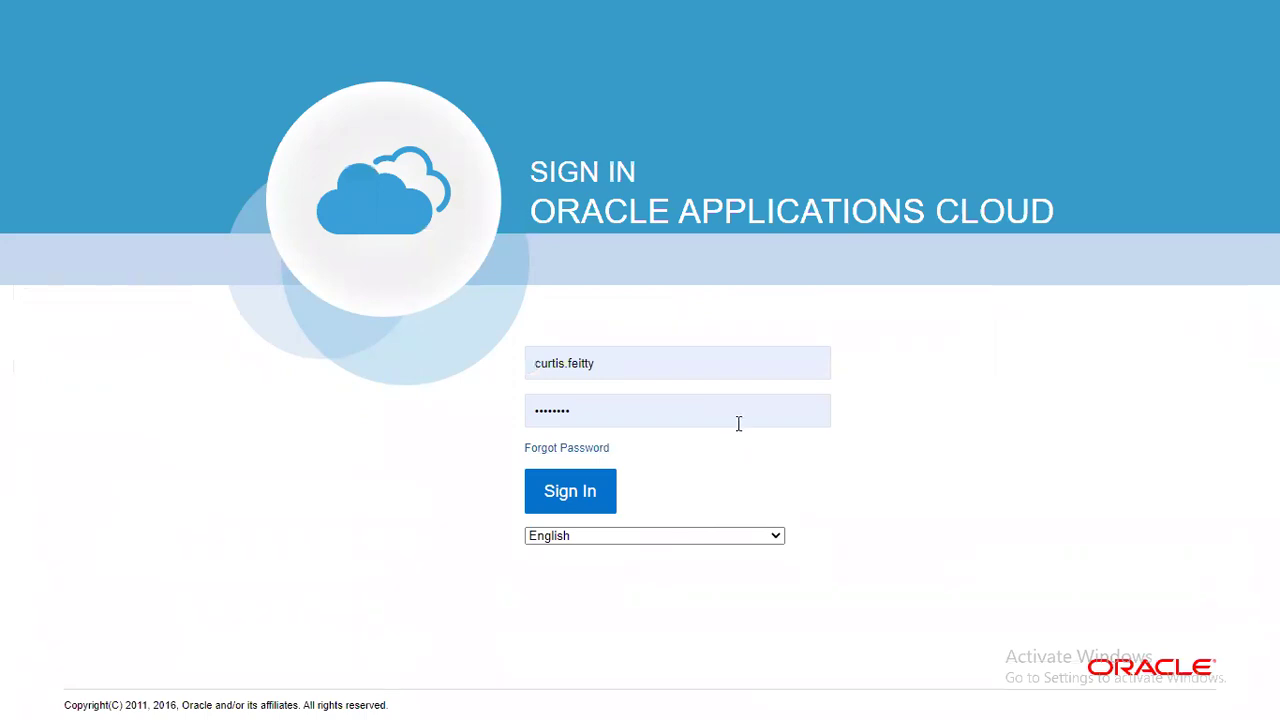
left_click(661, 364)
double_click(661, 364)
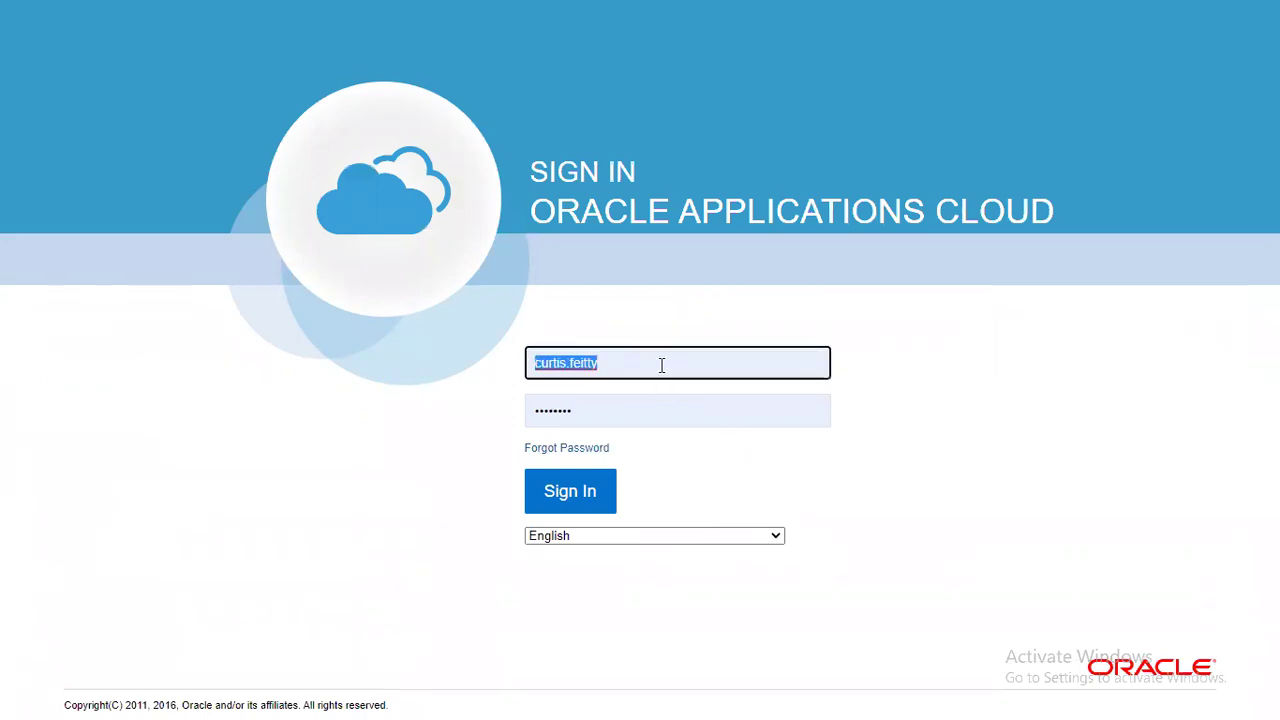
type("BAN")
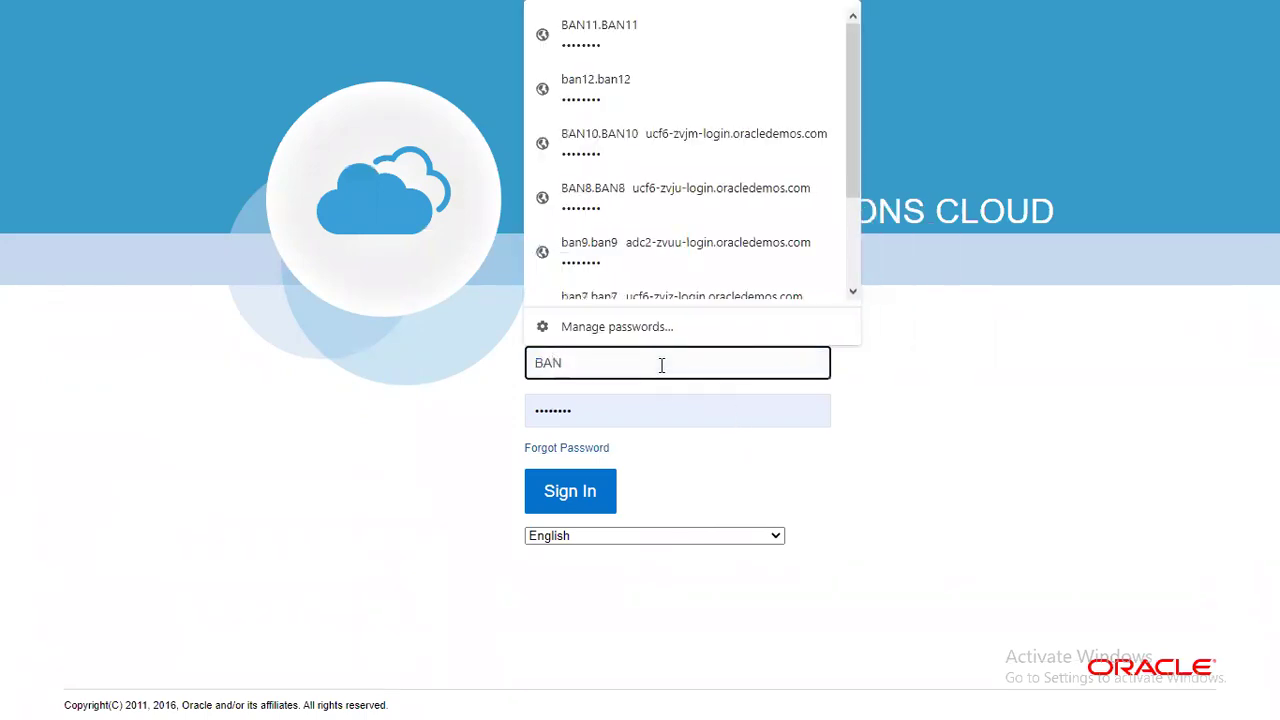
type("13.")
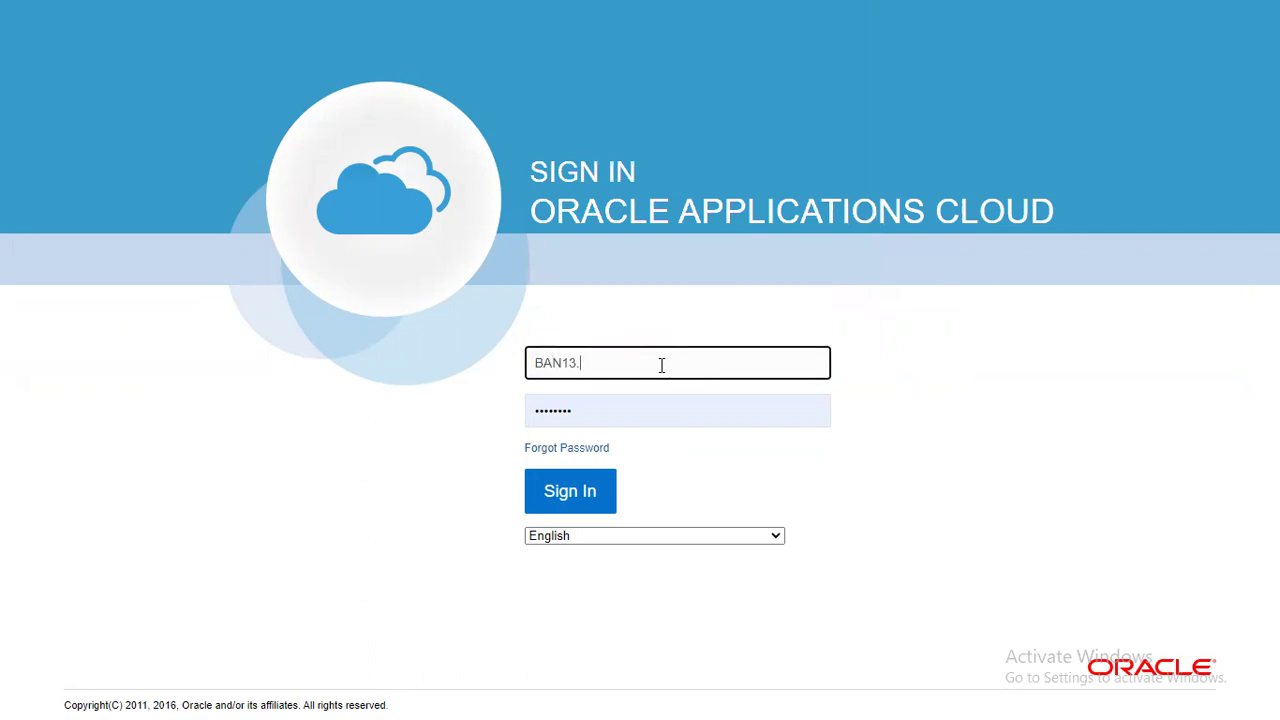
type("BAN13")
key("Tab")
left_click(591, 491)
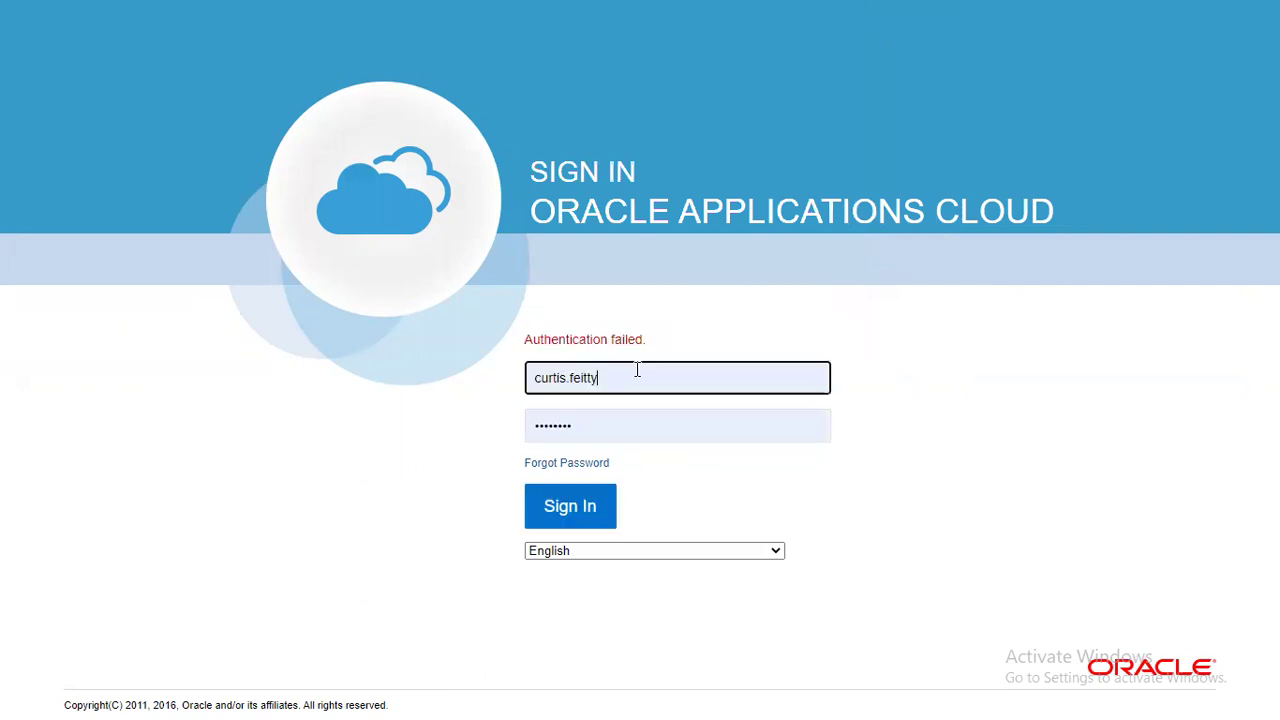
Step: Re-enter the approver's user ID and password and sign in
double_click(637, 370)
type("BAN")
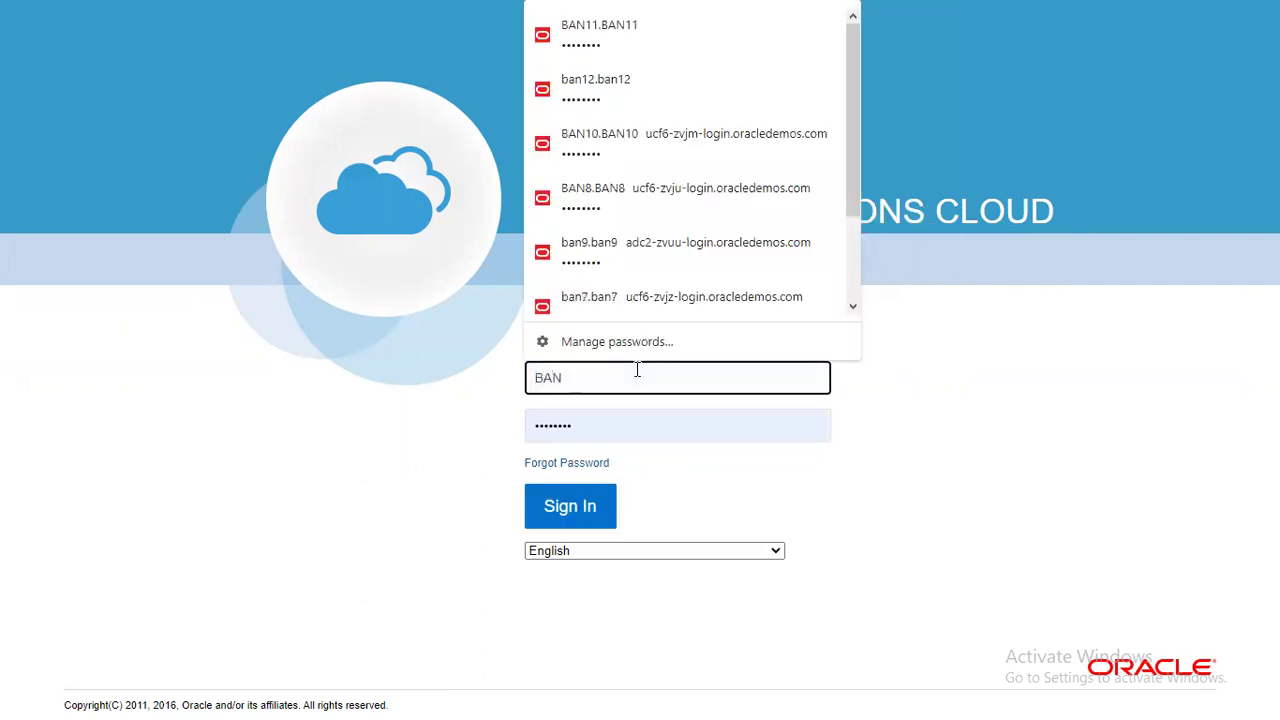
type("13.BAN1")
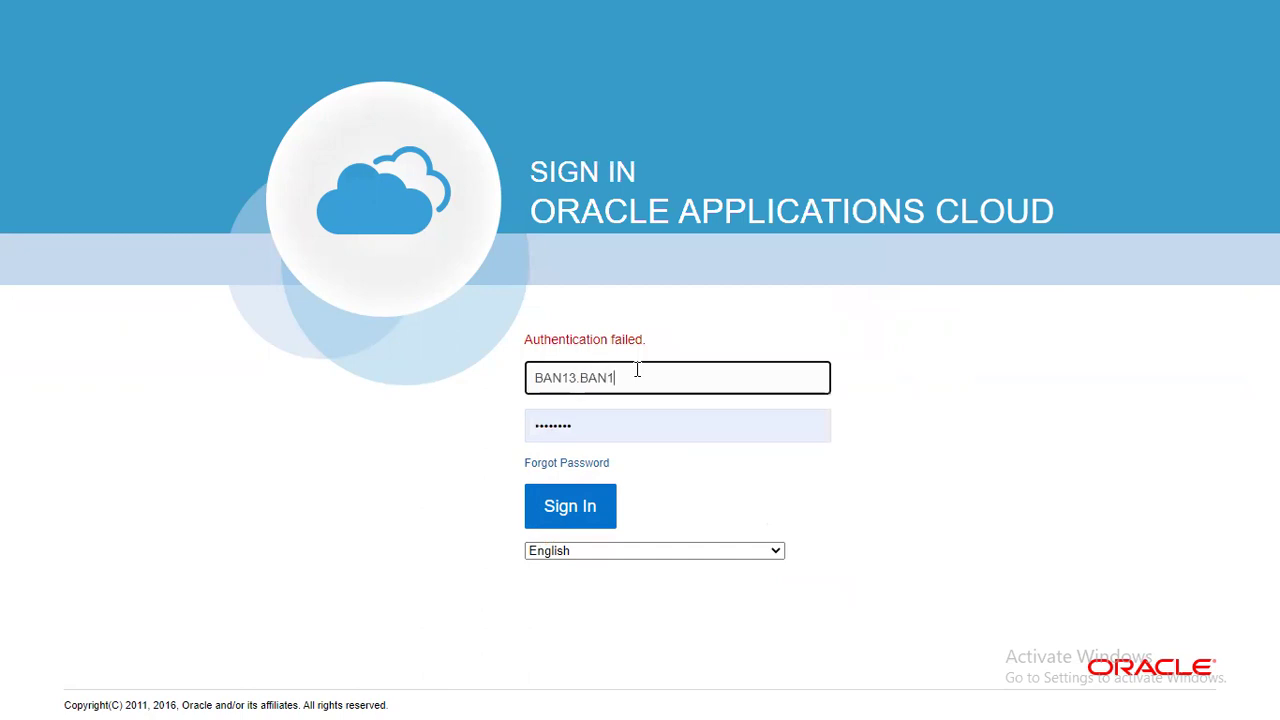
type("3")
key("Tab")
type("*********")
left_click(617, 500)
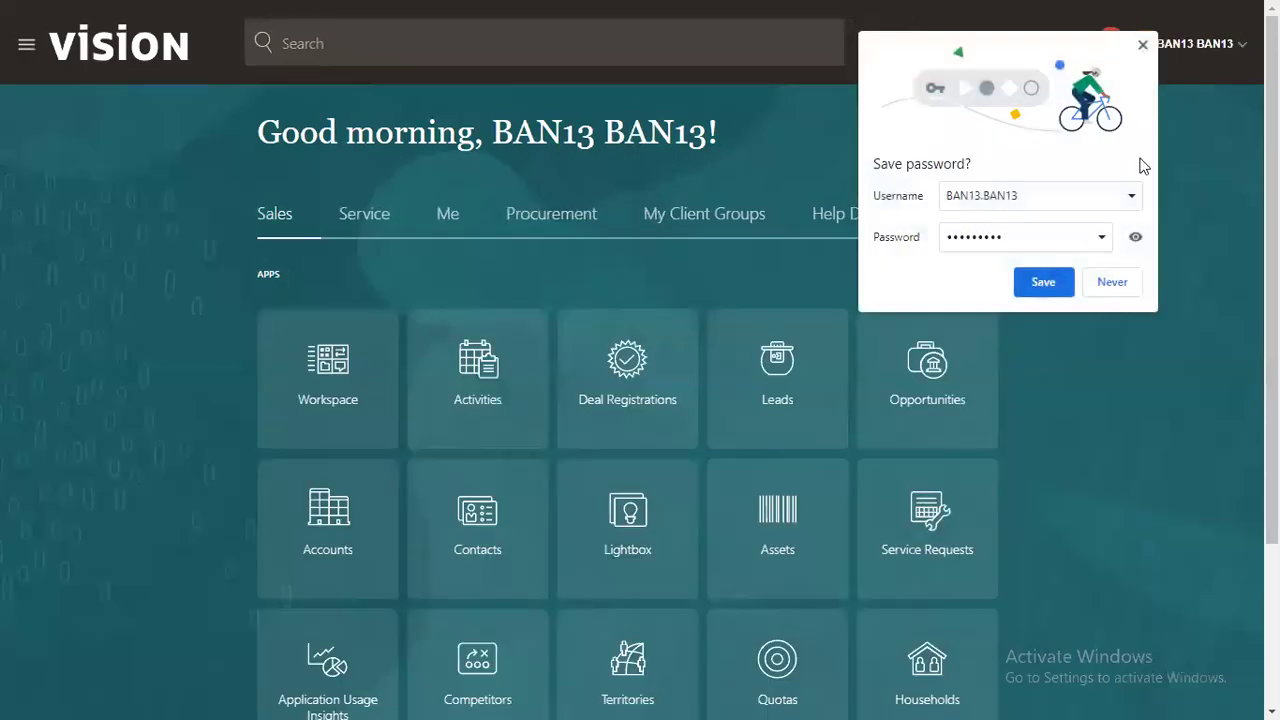
Step: Dismiss the save-password prompt and approve the RTL_NY_LOCATION creation request from notifications
left_click(1047, 288)
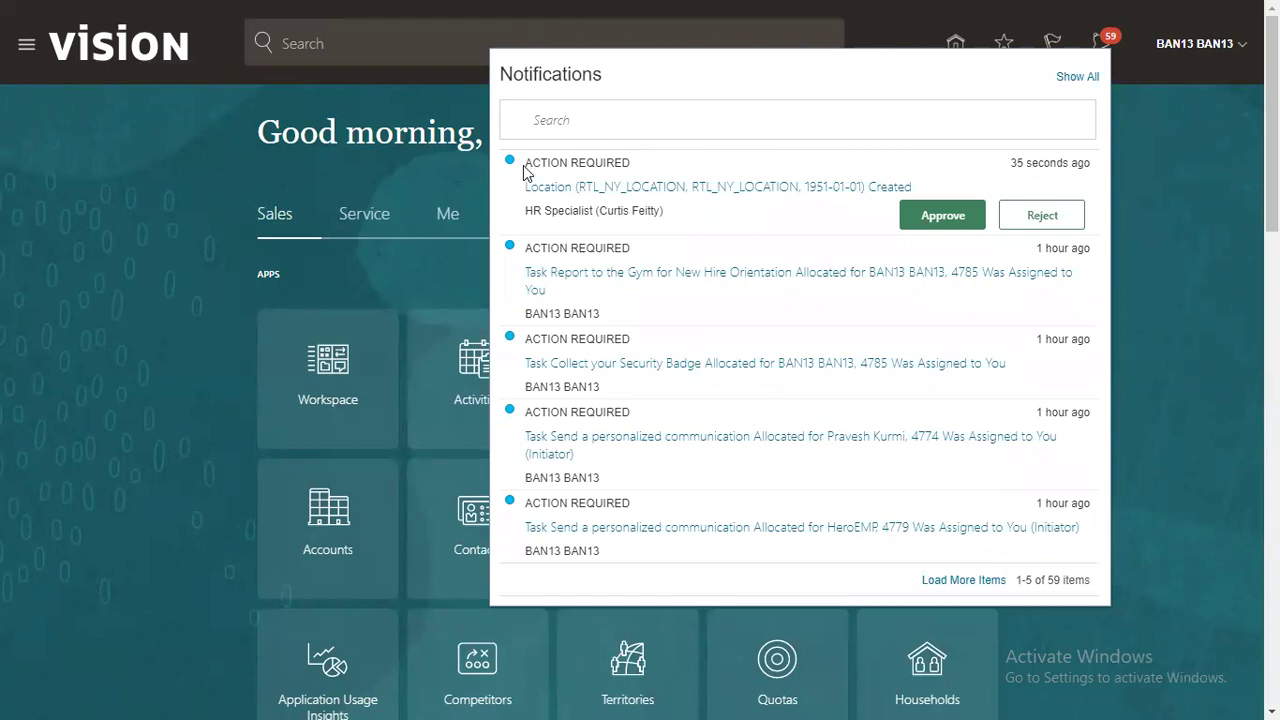
left_click_drag(524, 162, 630, 158)
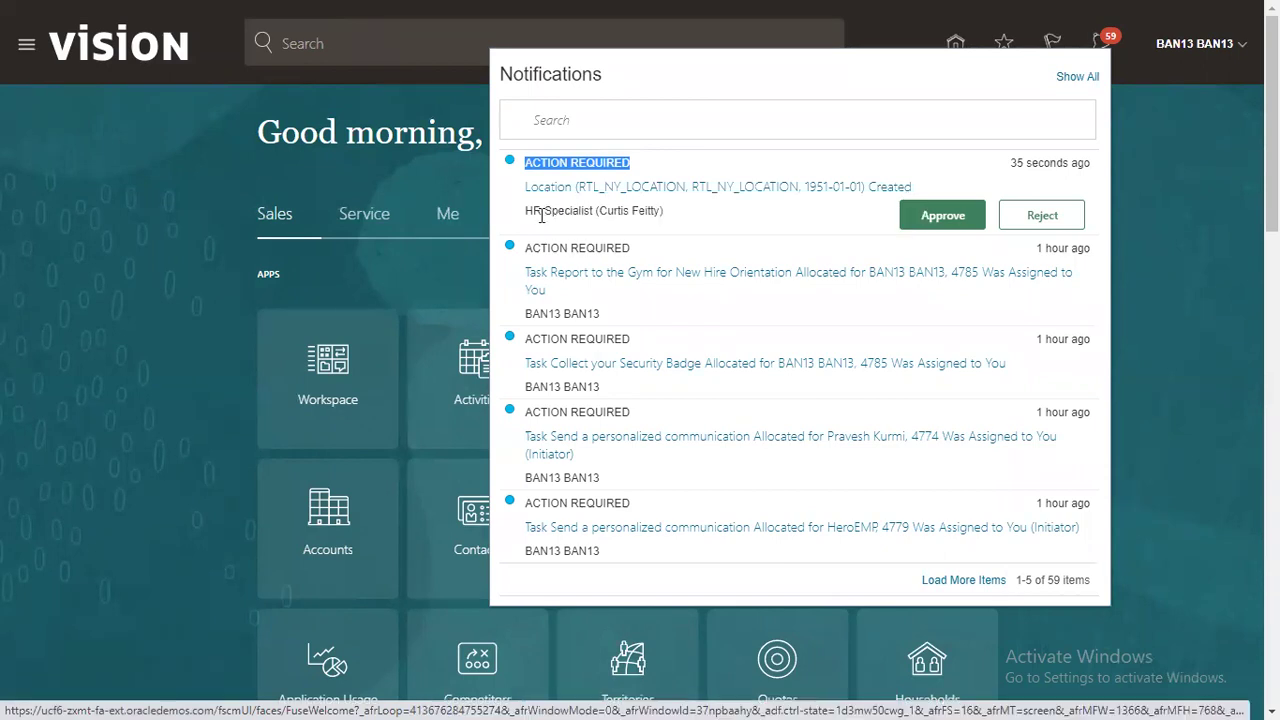
left_click_drag(532, 211, 671, 211)
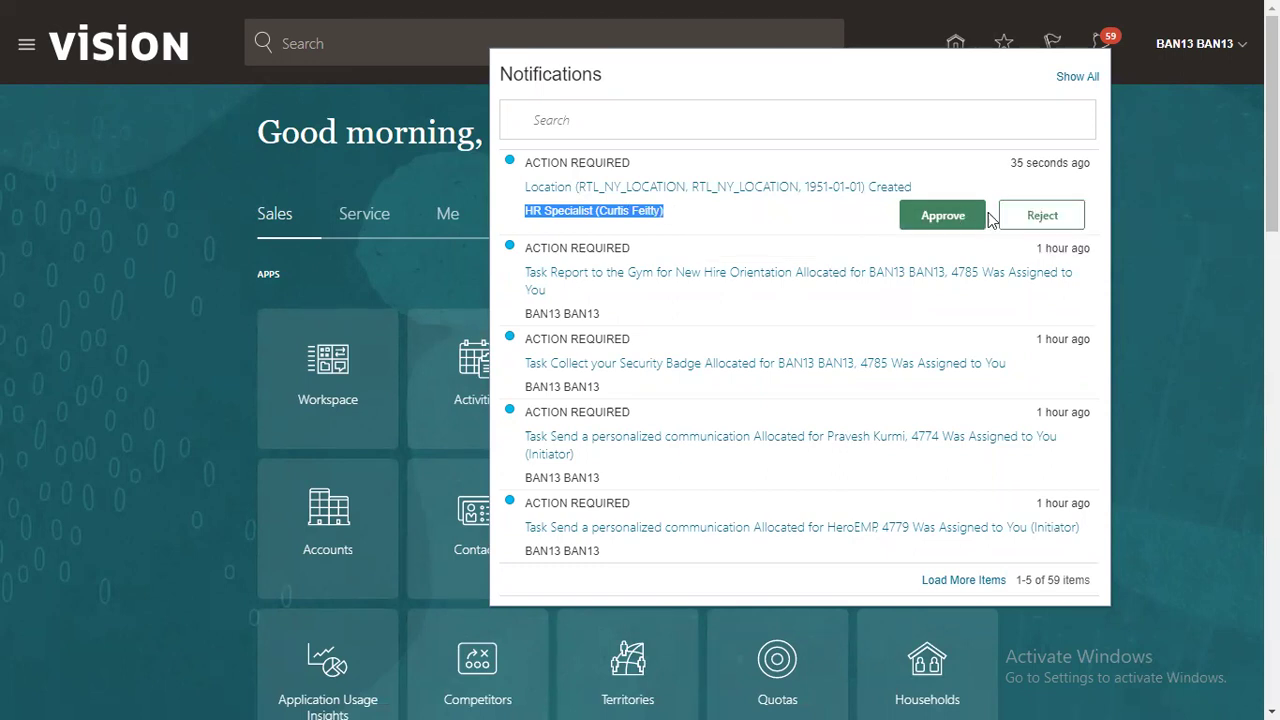
left_click(959, 219)
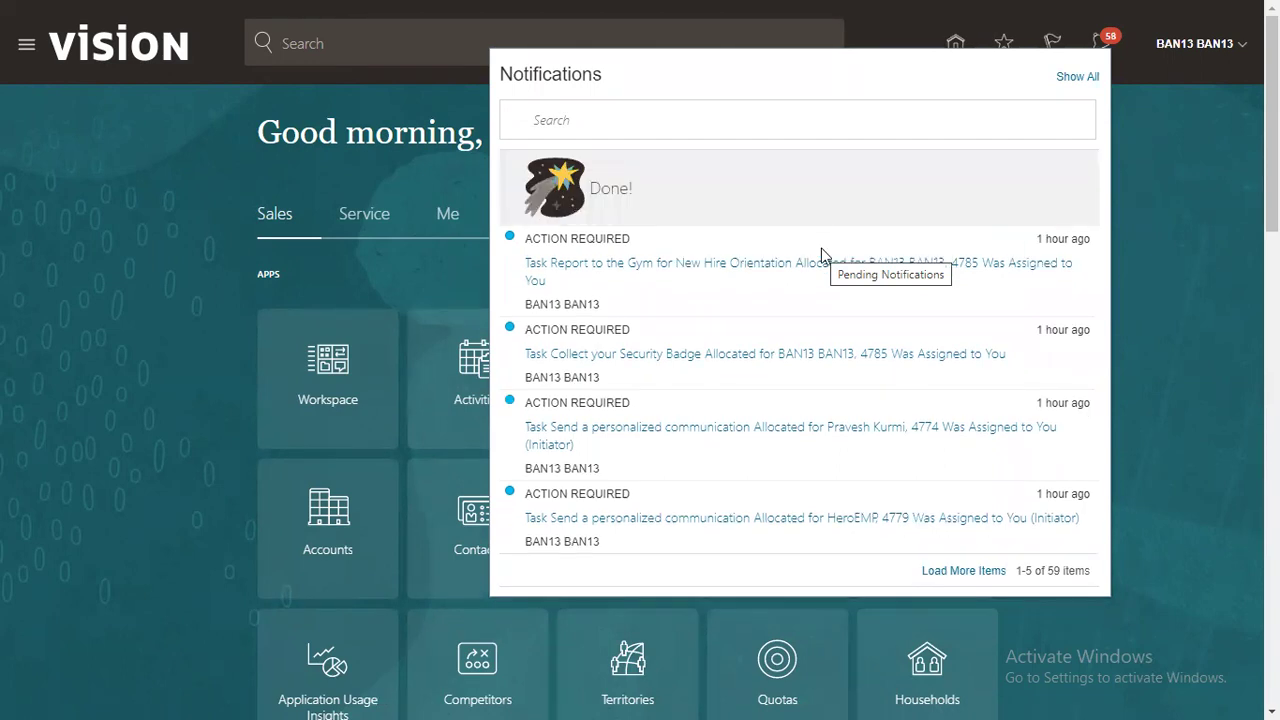
left_click(1200, 47)
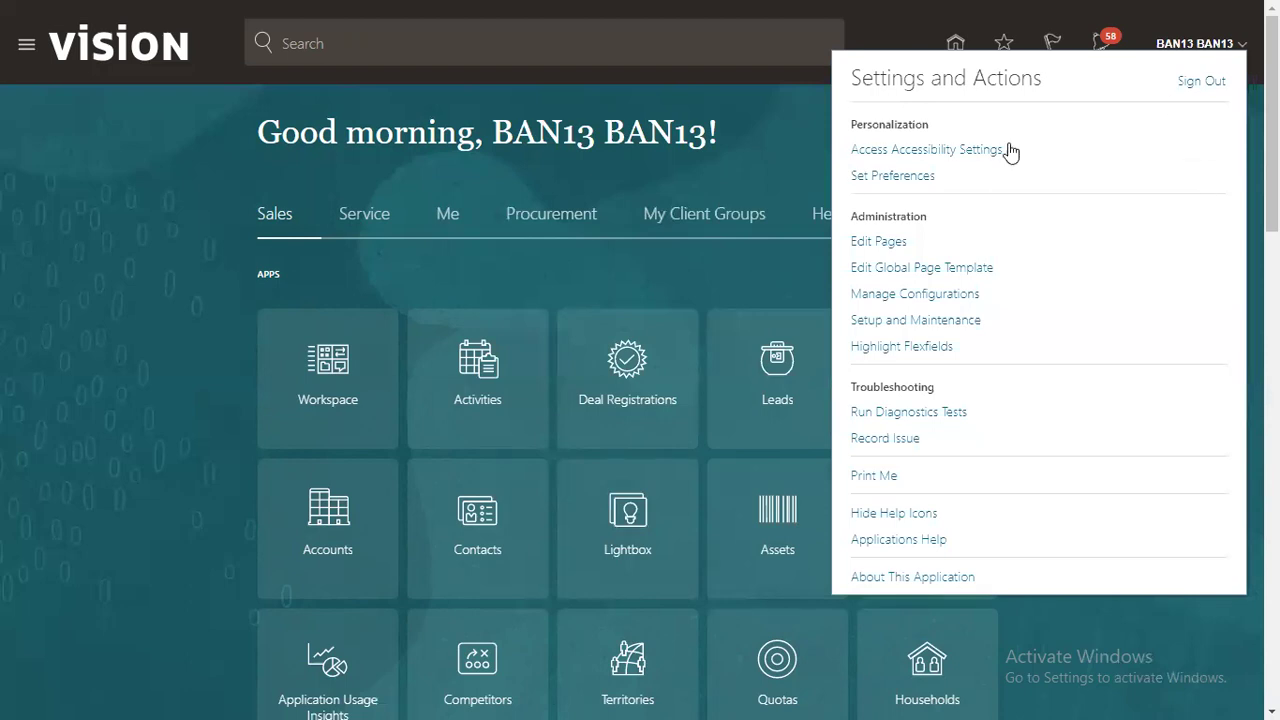
Step: Sign out of the approver account and try signing in with the saved HR Specialist login
left_click(1206, 83)
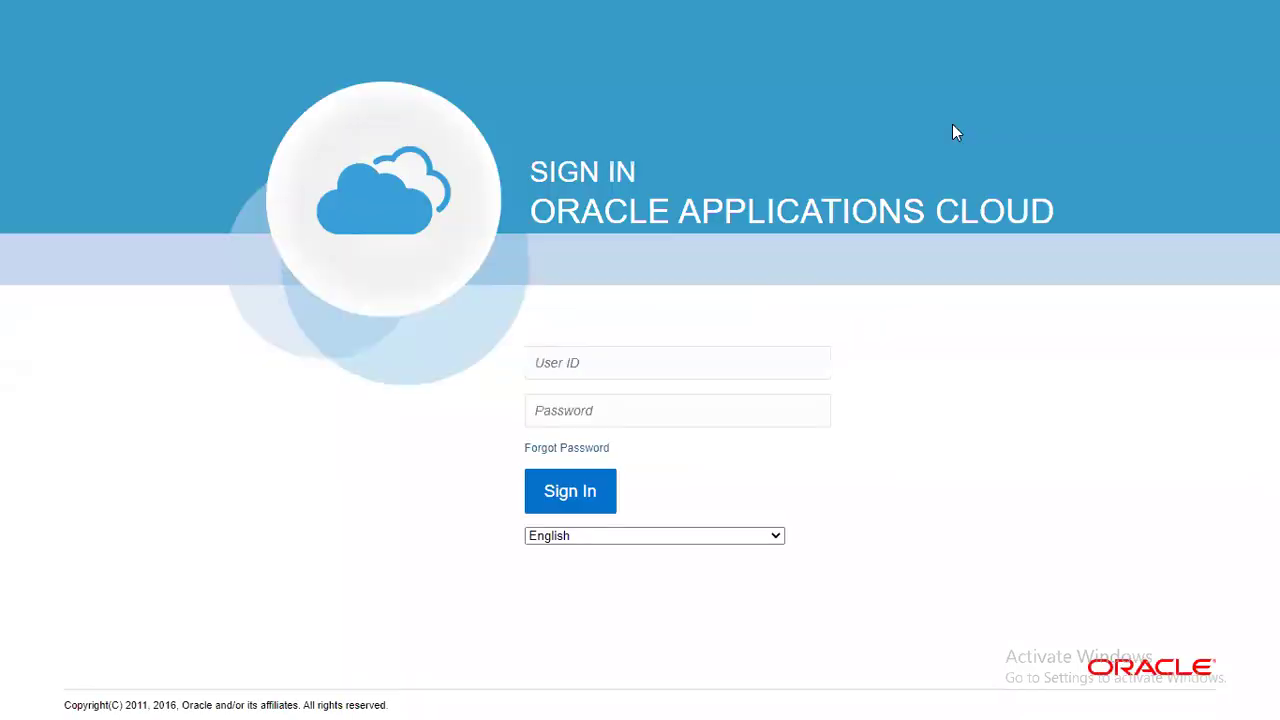
triple_click(697, 374)
type("curt")
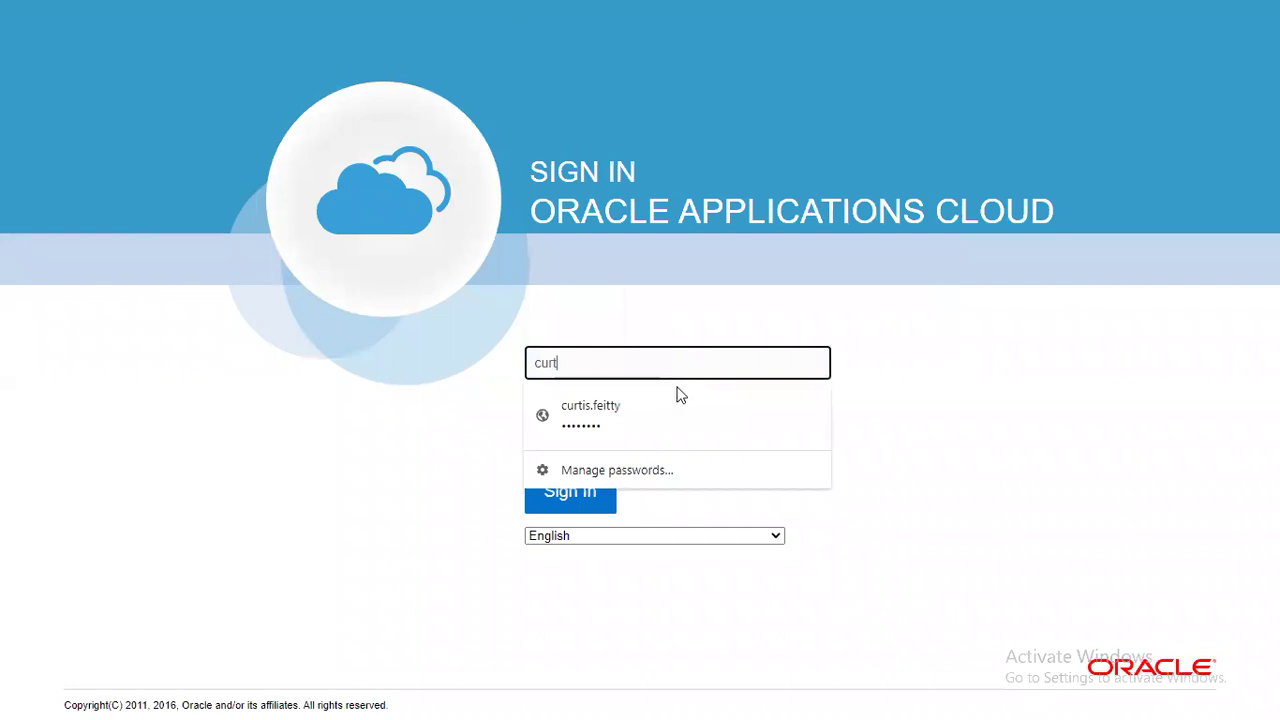
left_click(654, 405)
left_click(592, 488)
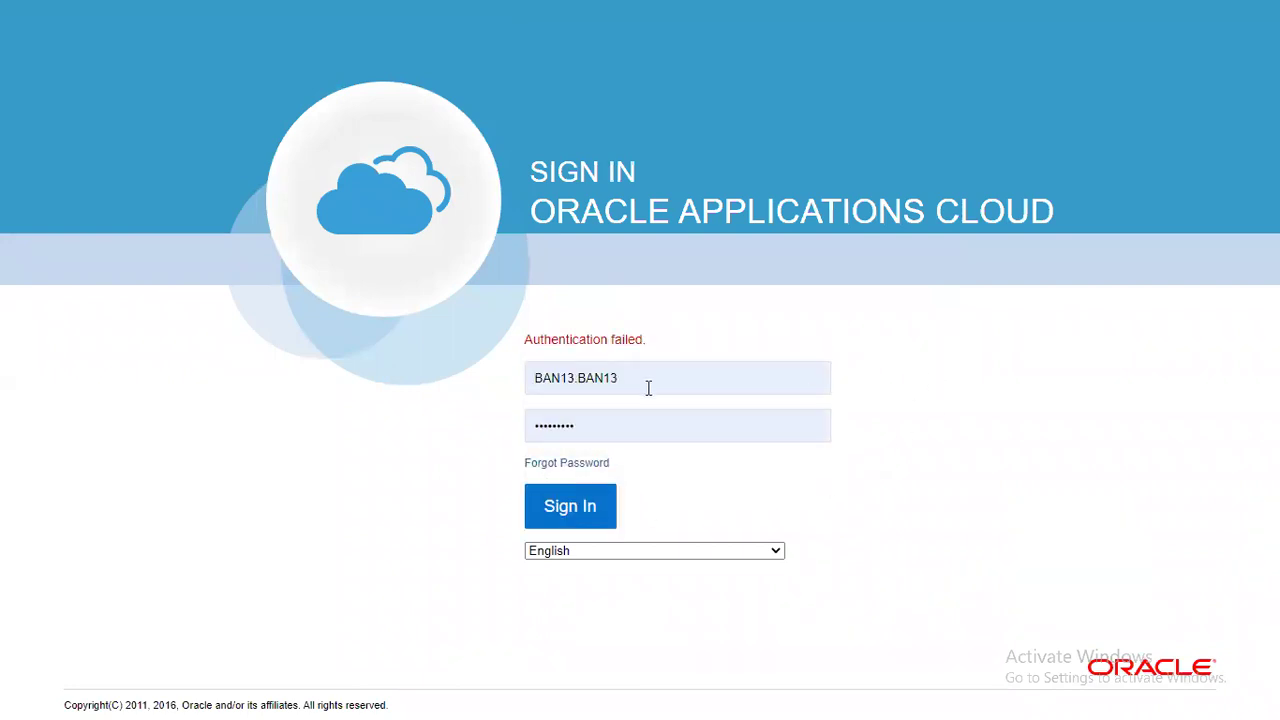
Step: Re-select the HR Specialist login, re-enter the password, sign in and save the password
triple_click(648, 386)
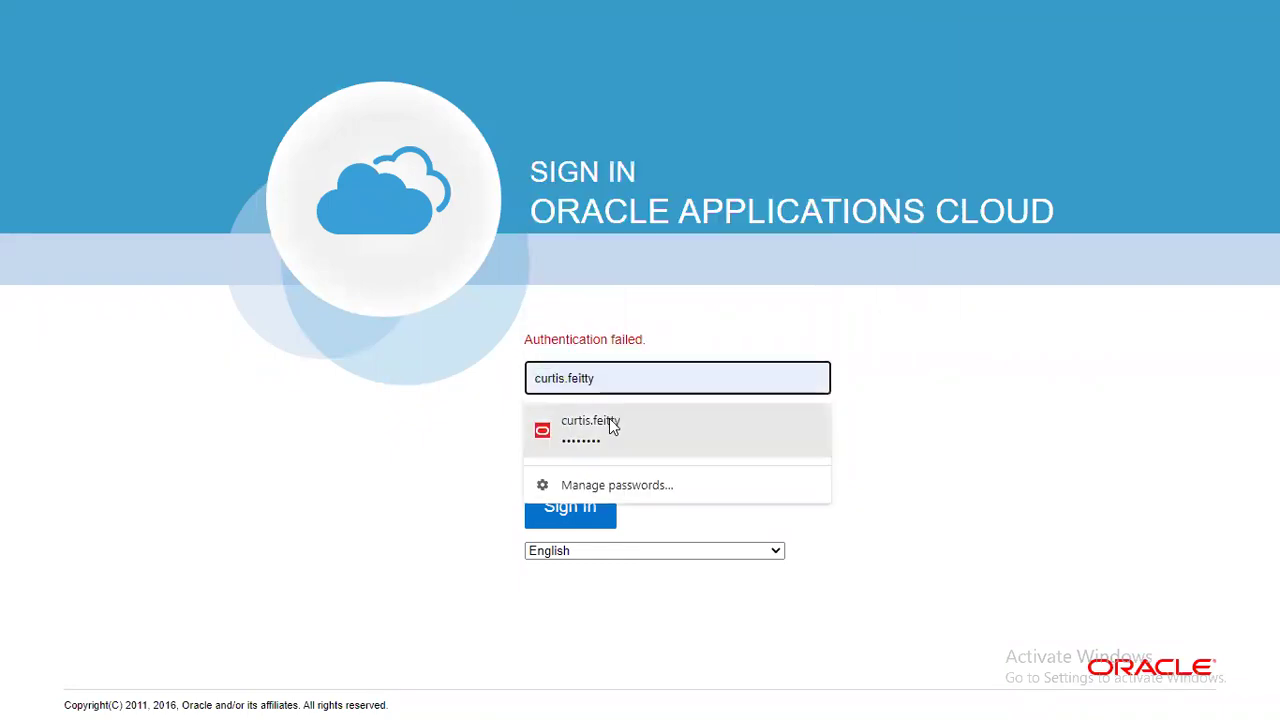
left_click(609, 420)
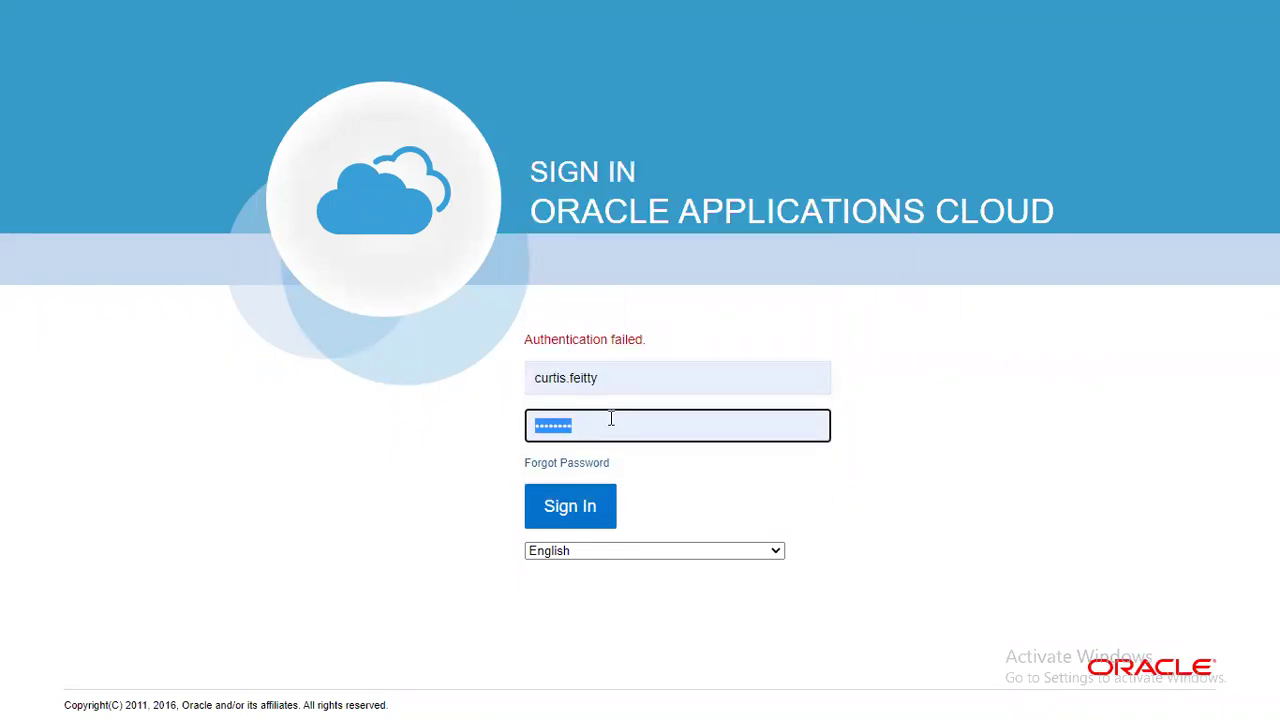
key("BackSpace")
type("••••••••")
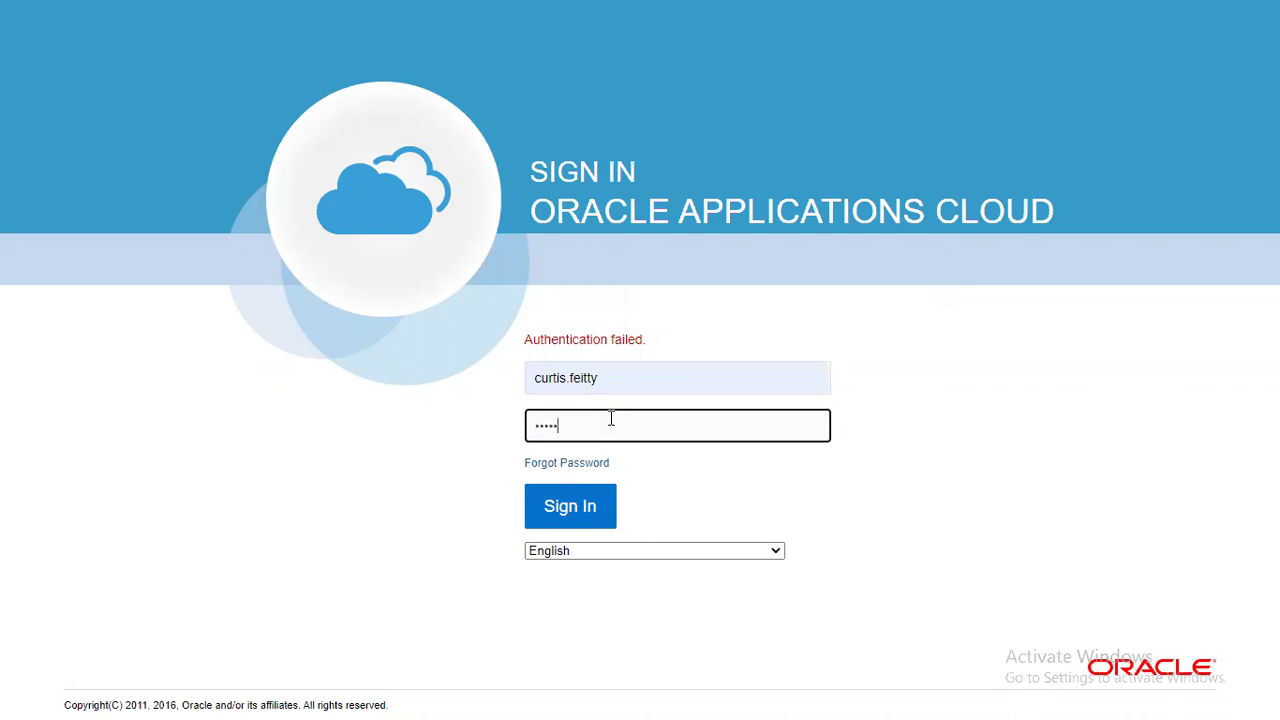
left_click(566, 527)
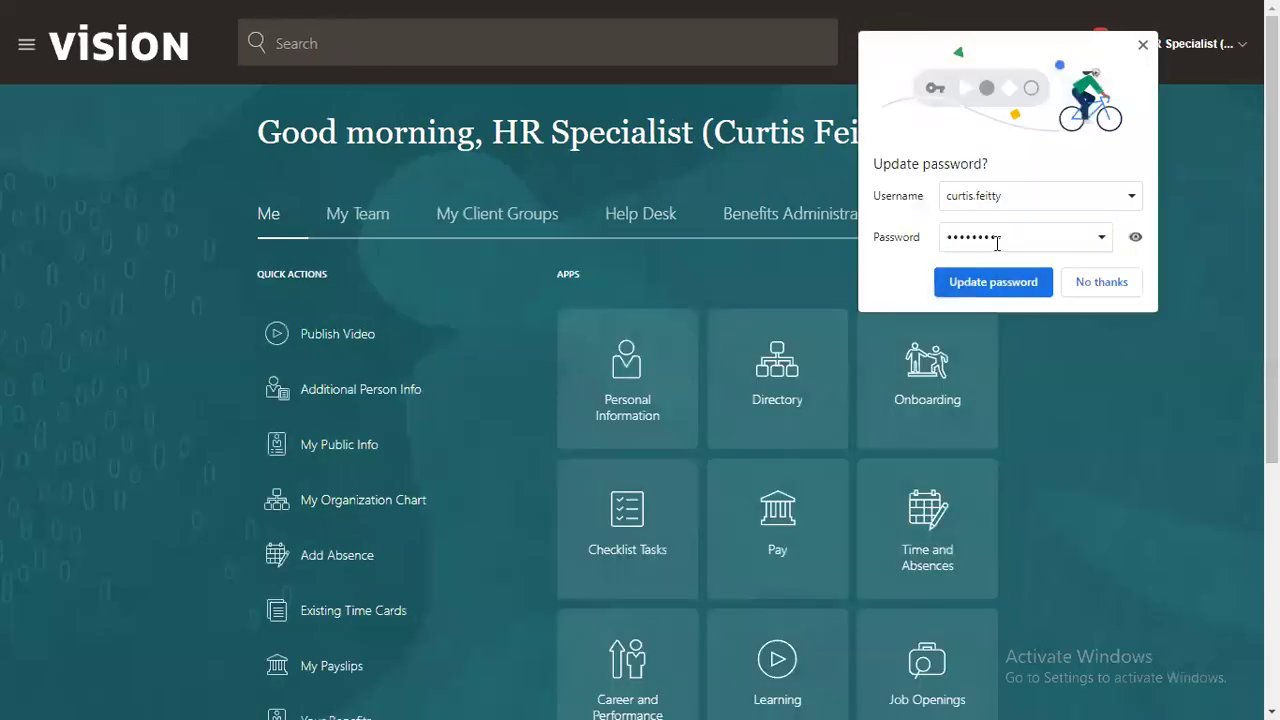
left_click(995, 277)
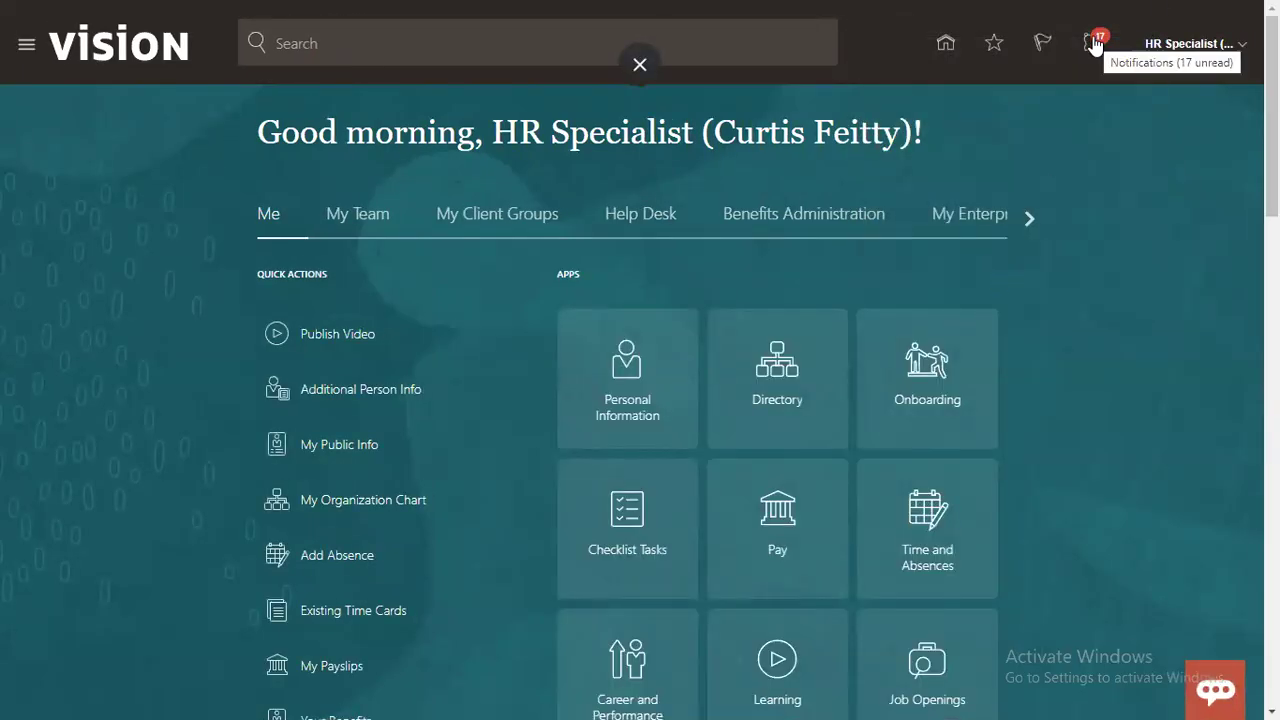
Step: Check the notification showing RTL_NY_LOCATION's creation APPROVED, then bring up the user menu
left_click(1095, 45)
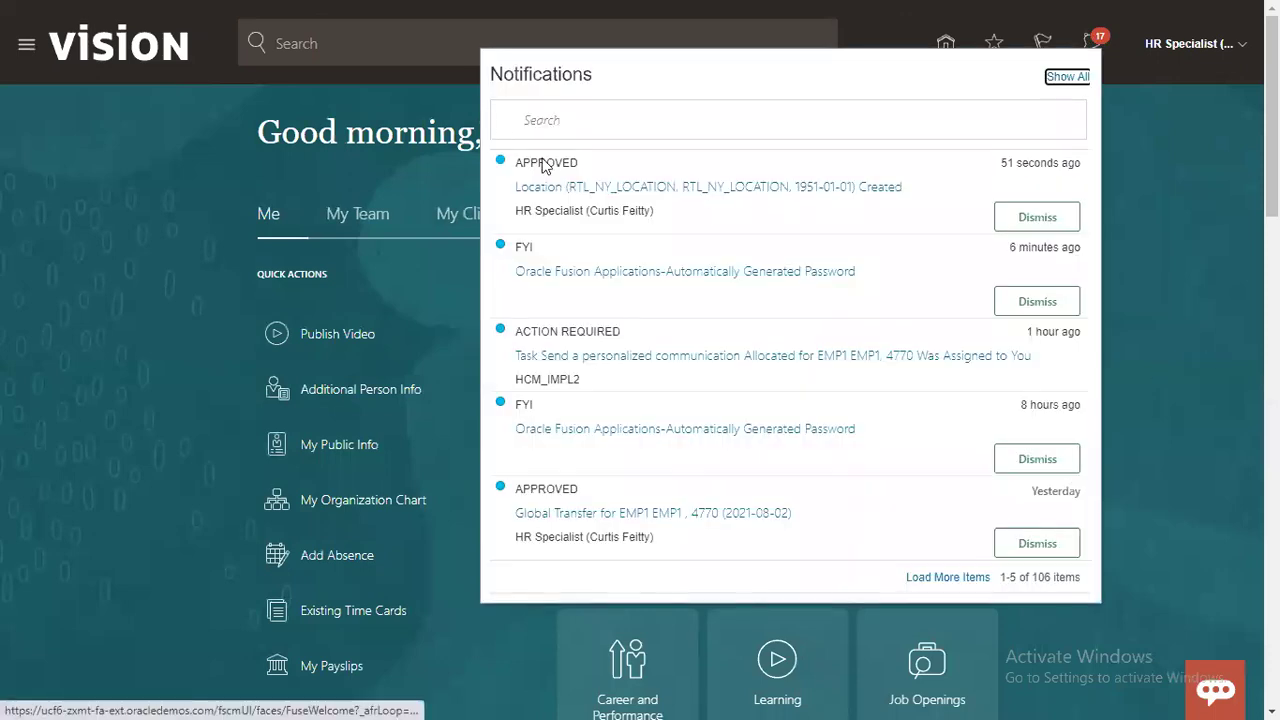
double_click(545, 165)
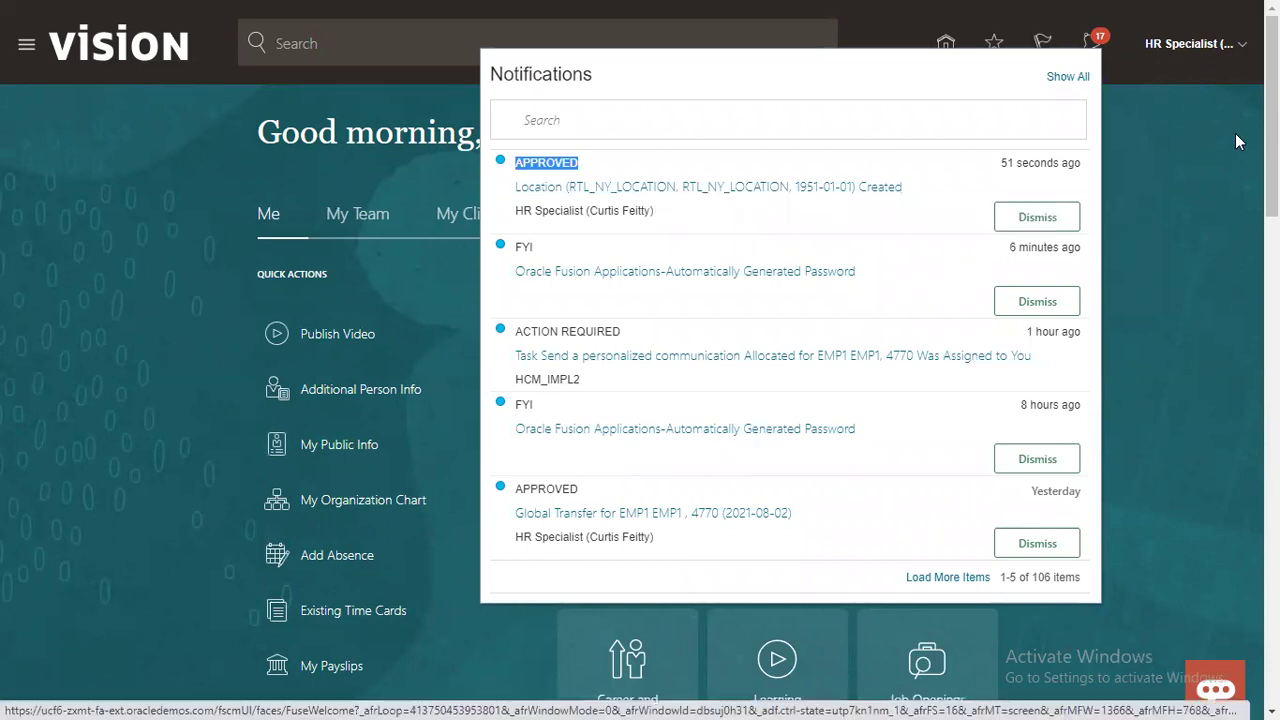
left_click(1230, 51)
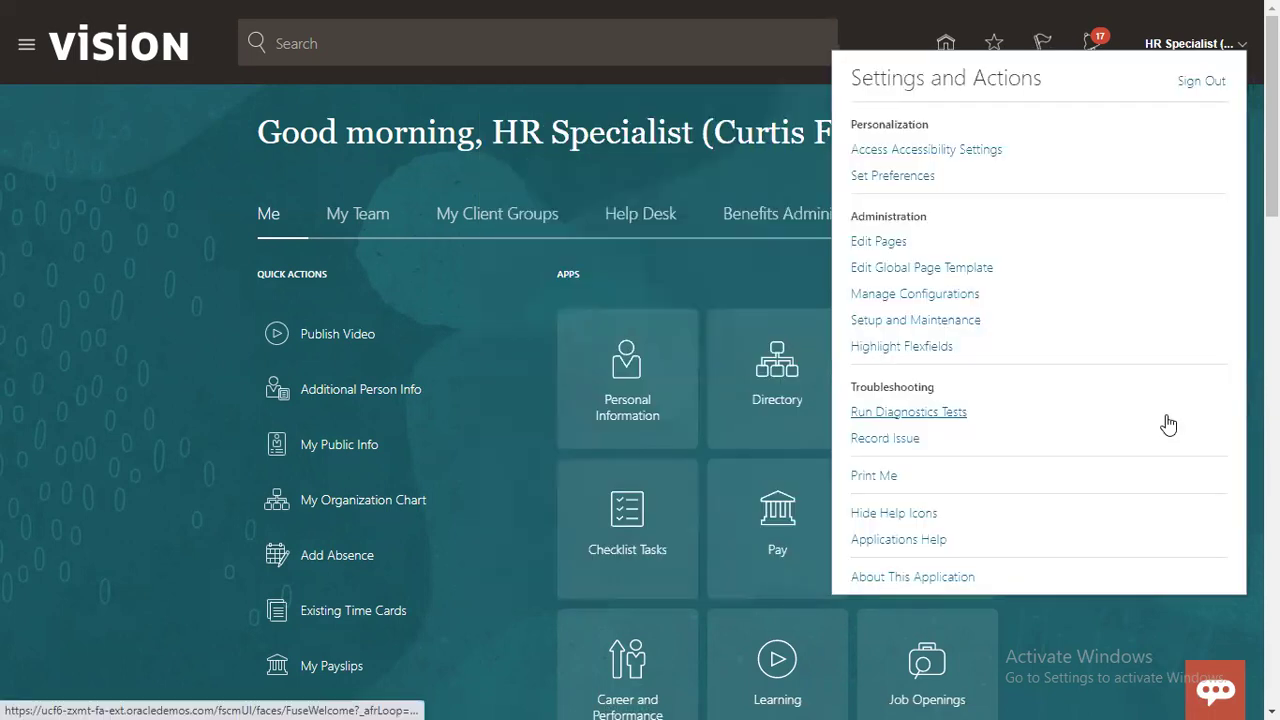
Step: In Setup and Maintenance, search 'manage approv', open Manage Approval Transactions for HCM, then back out
left_click(966, 322)
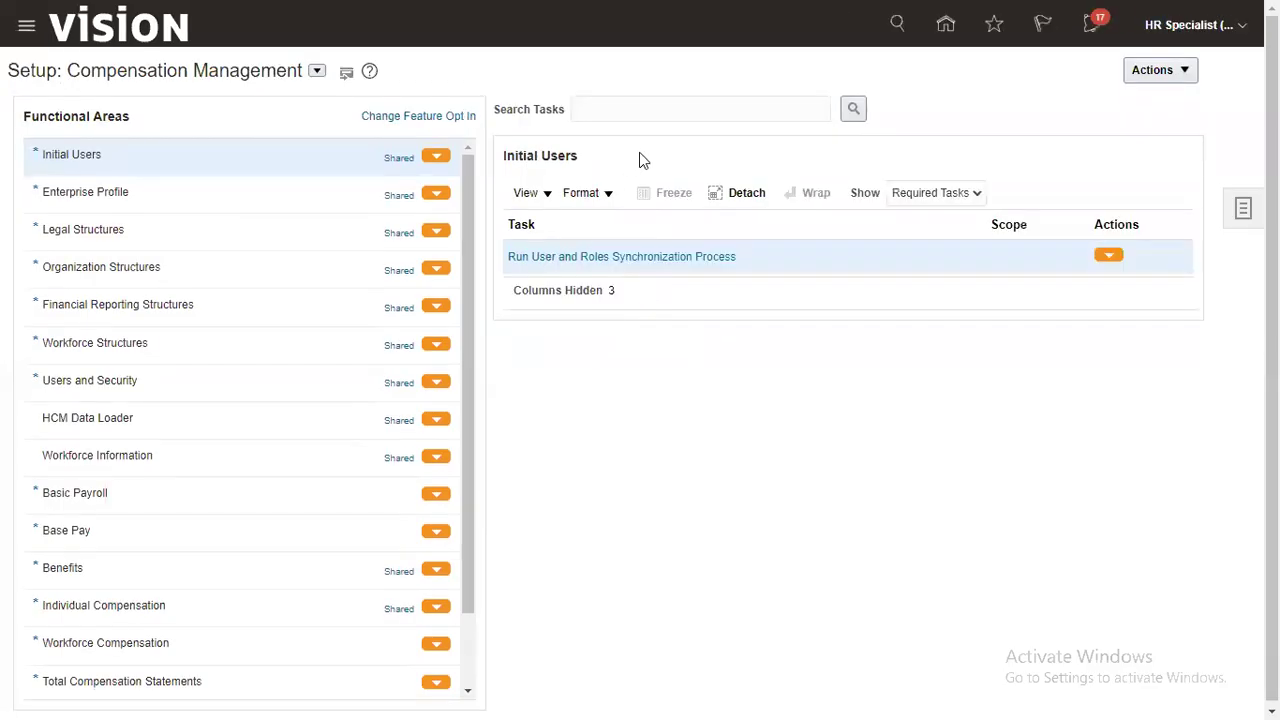
left_click(652, 108)
type("manage ")
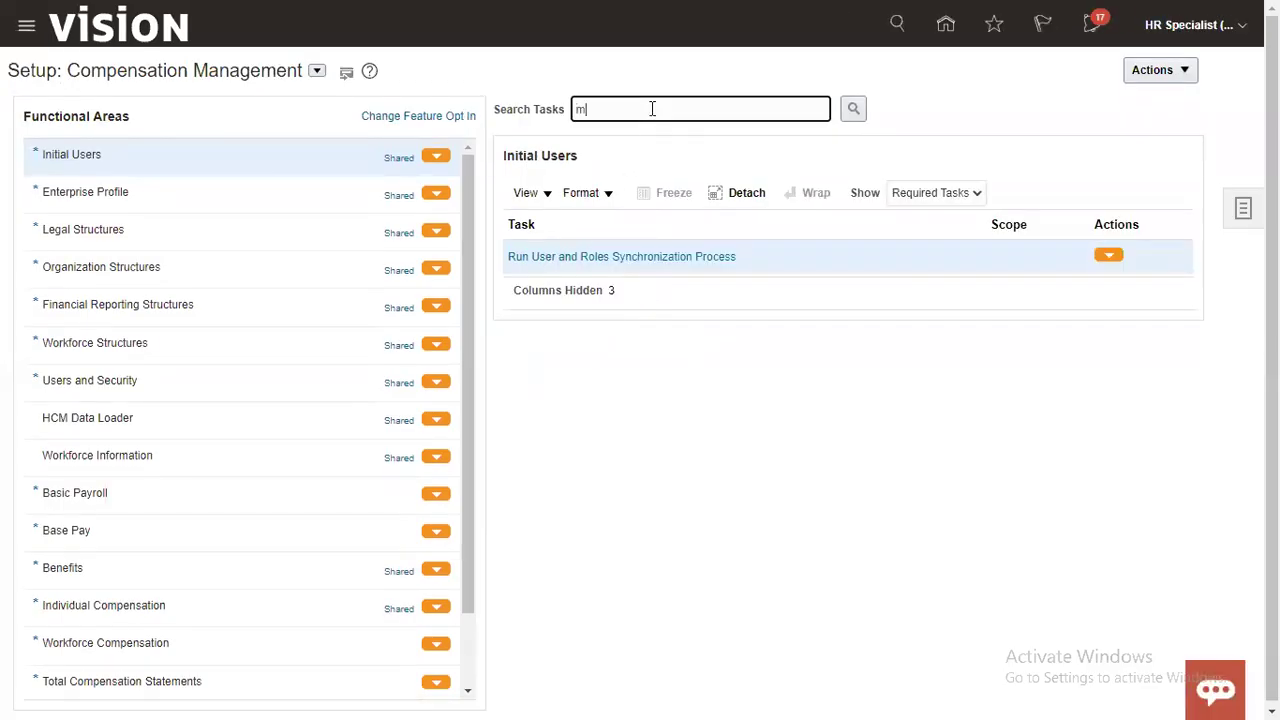
type("approv")
key("Return")
left_click(430, 386)
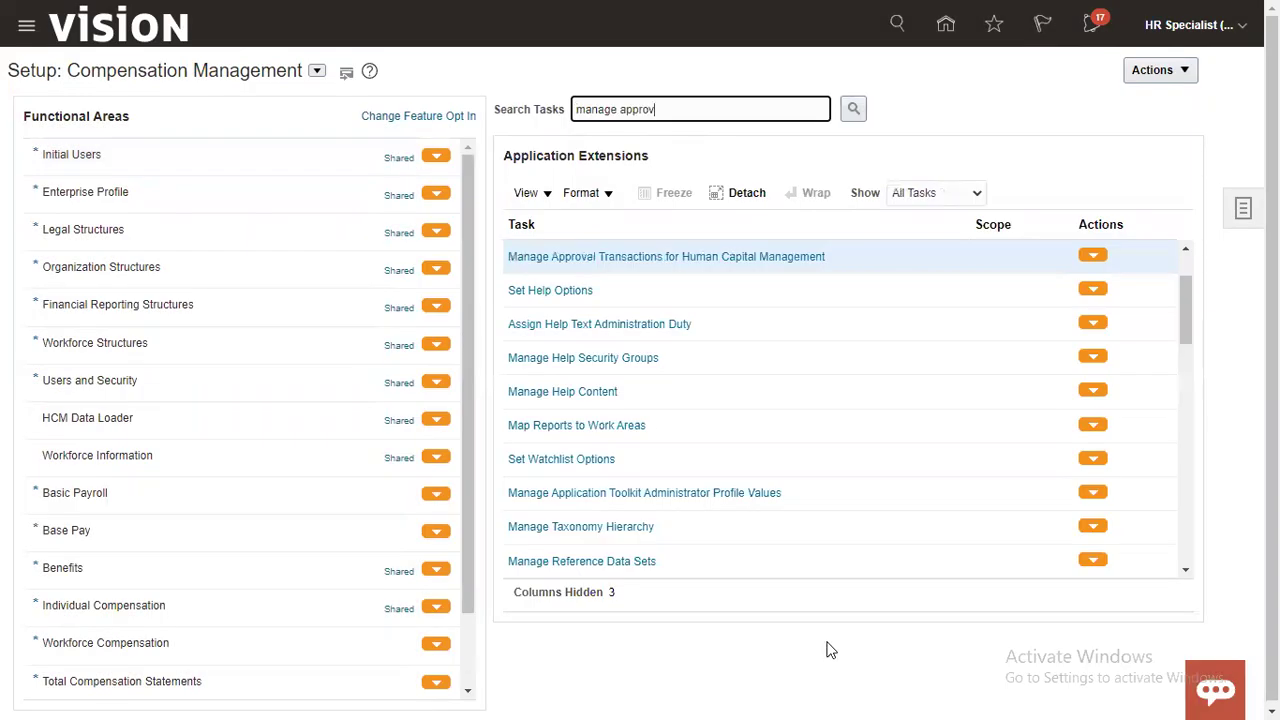
left_click(776, 260)
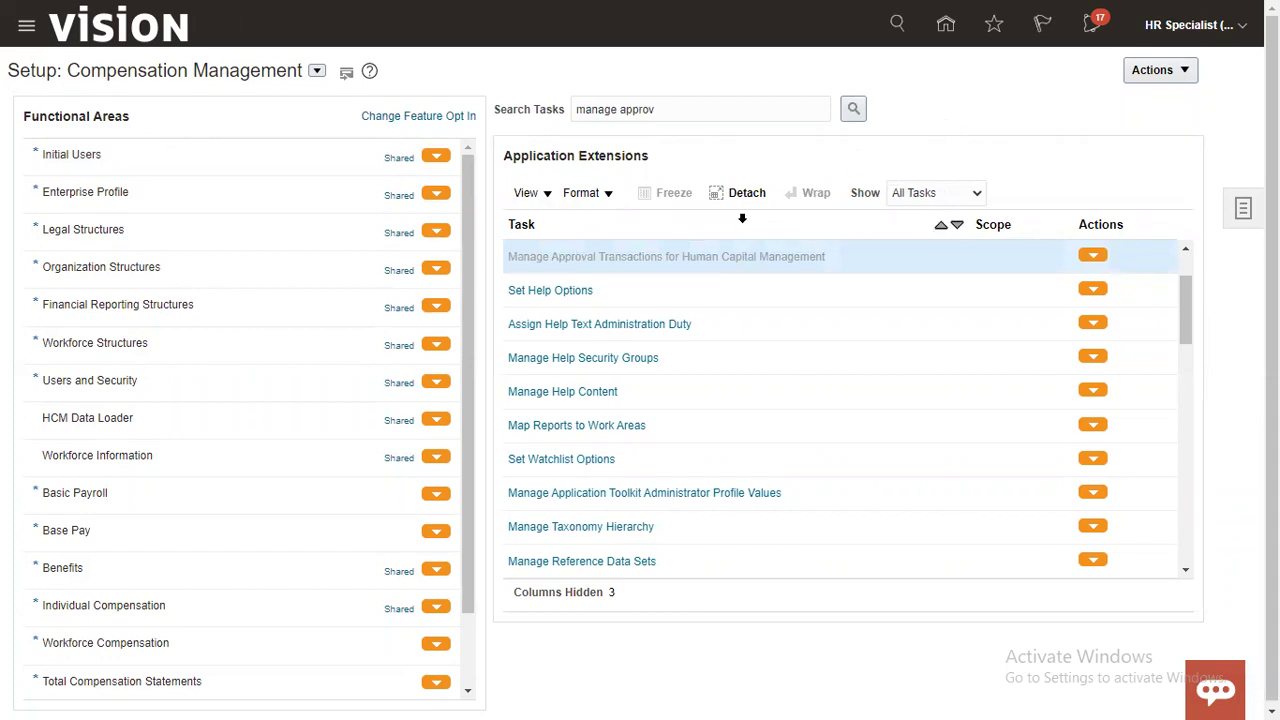
left_click(1187, 85)
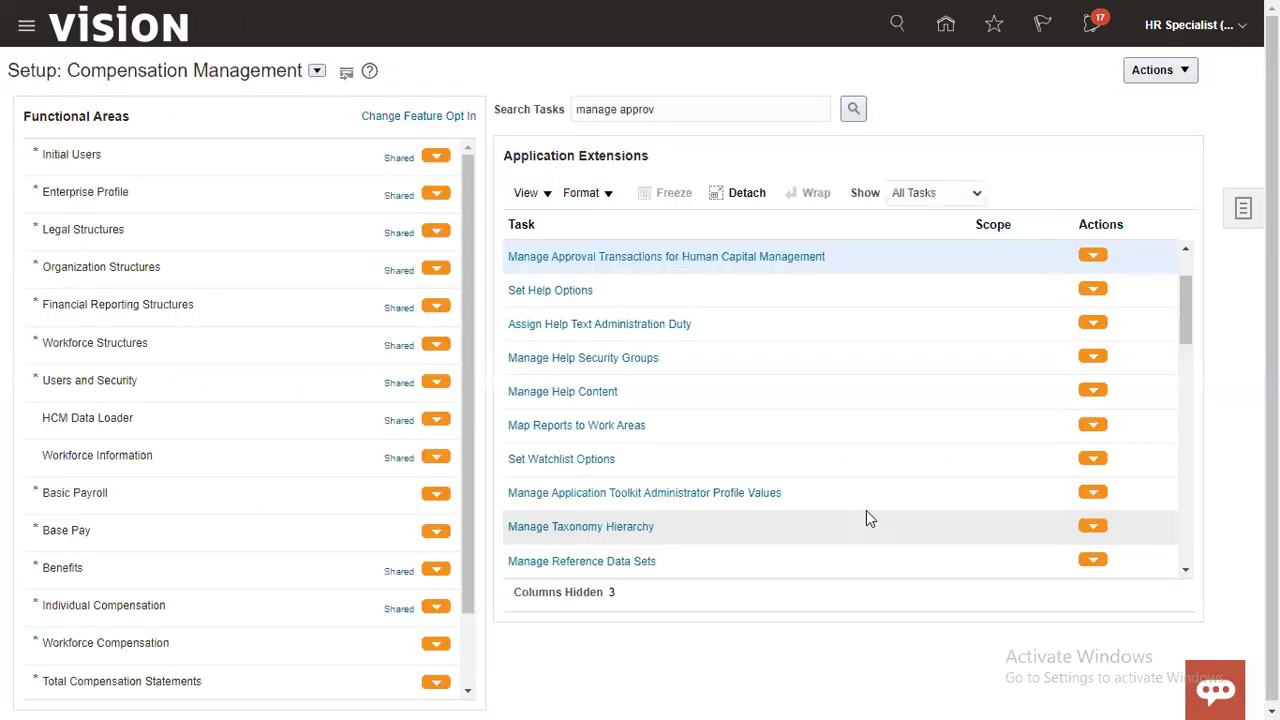
Step: Search setup tasks for 'location' to list Manage Location Lookups and Manage Locations
left_click(708, 112)
key("ctrl+a")
type("location")
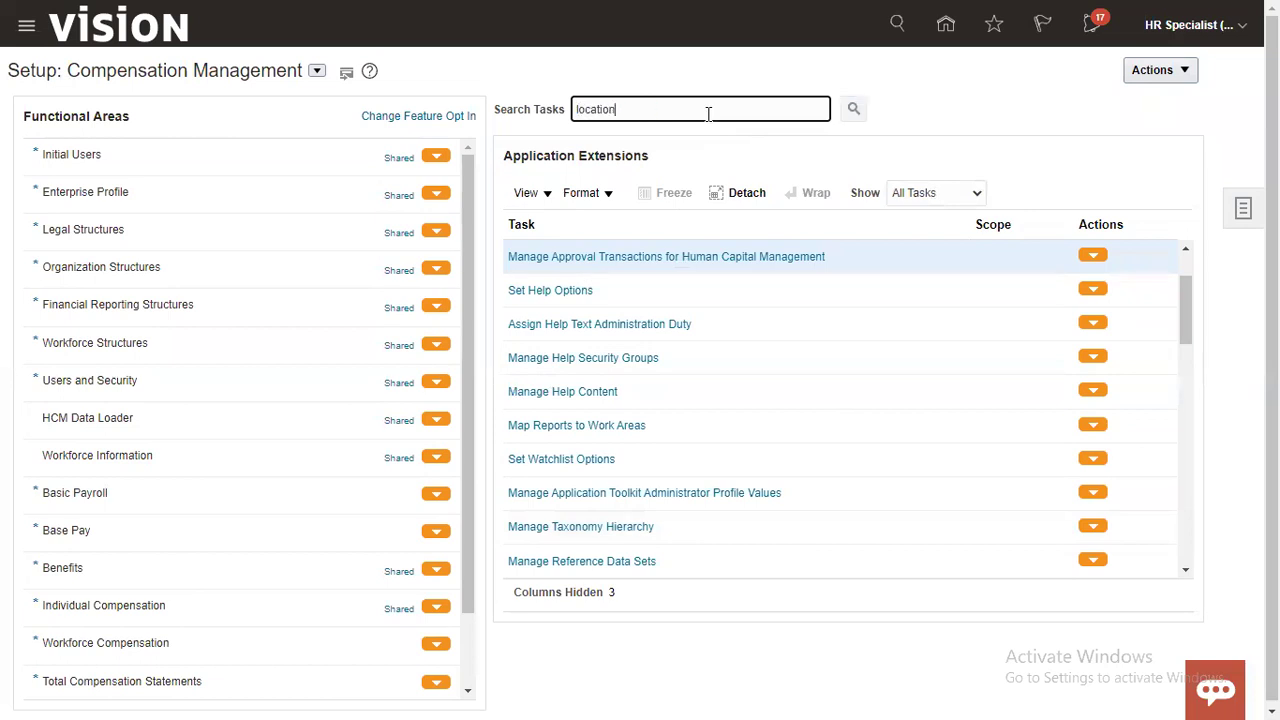
key("Return")
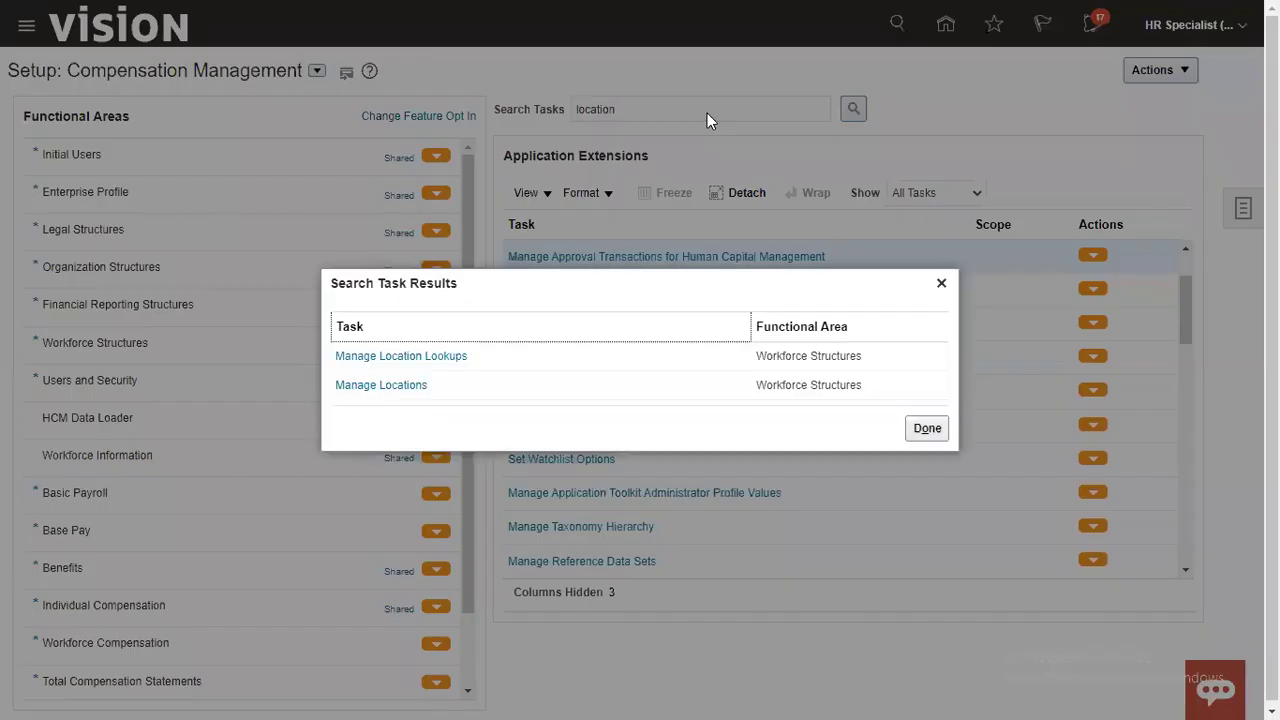
left_click(400, 386)
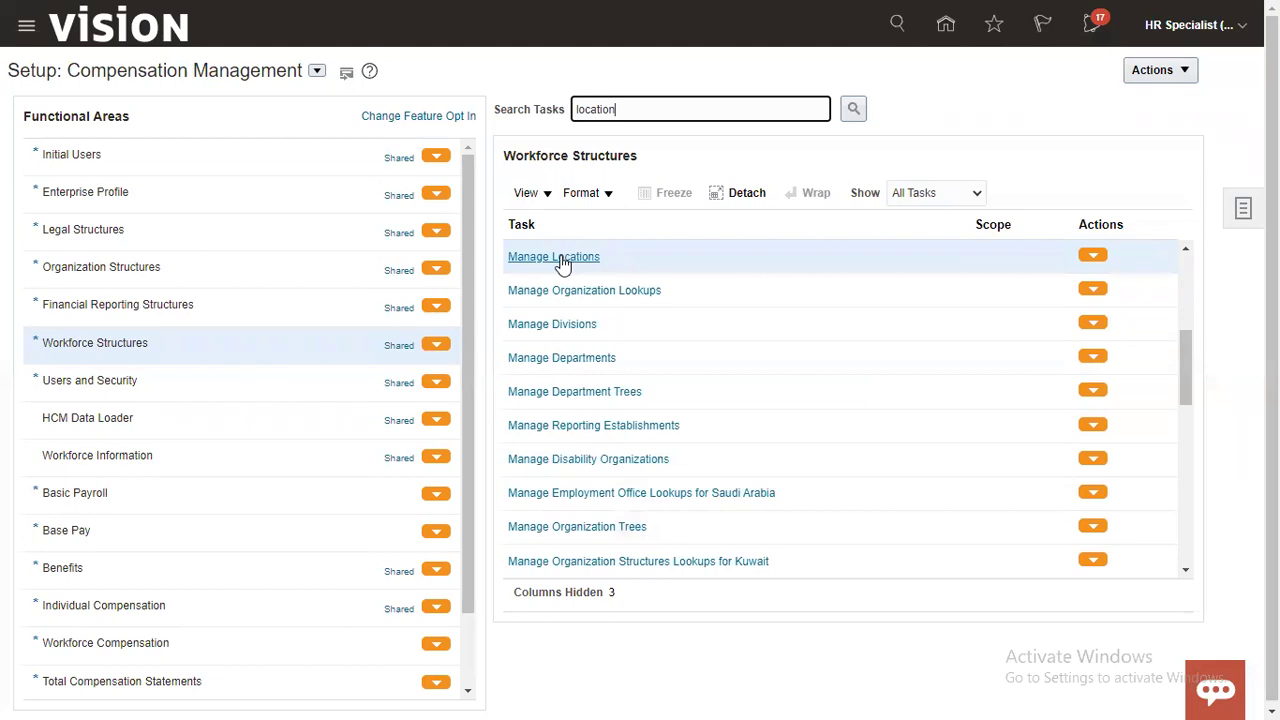
Step: Search locations for RTL_NY and check RTL_NY_LOCATION is active in Albany, 12200, then return to Setup
left_click(562, 260)
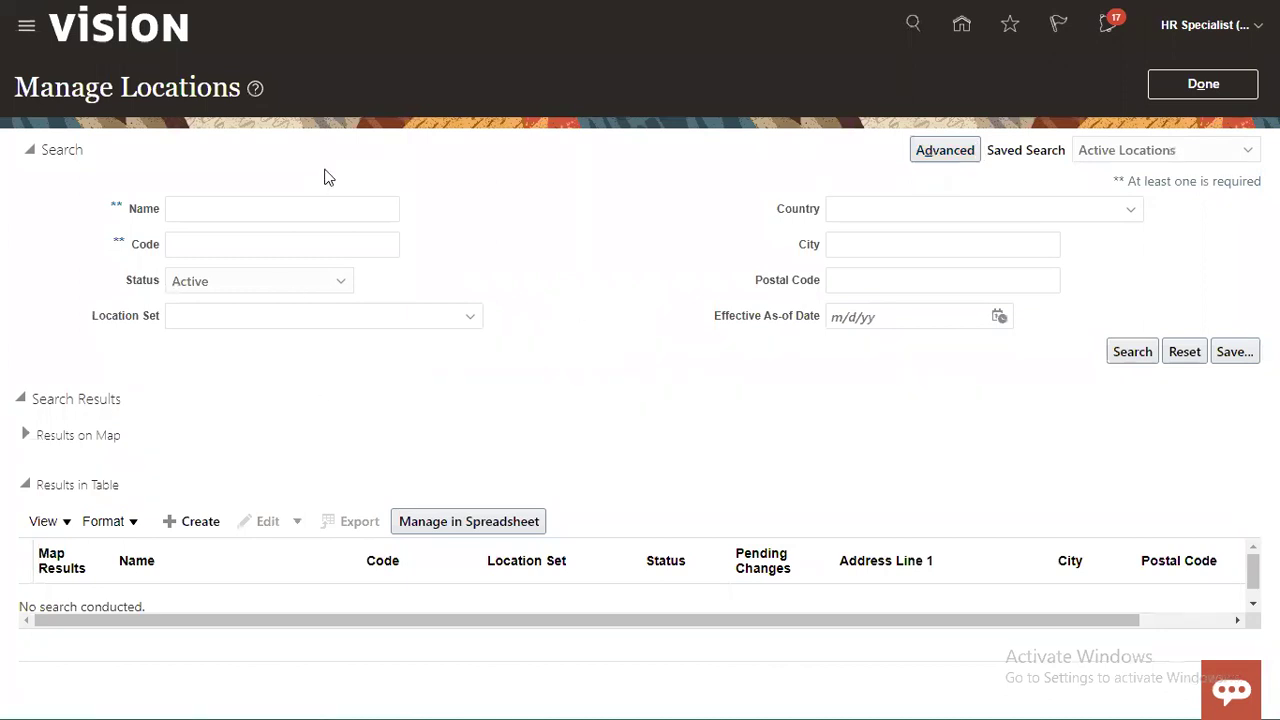
left_click(304, 208)
type("RTL_NY")
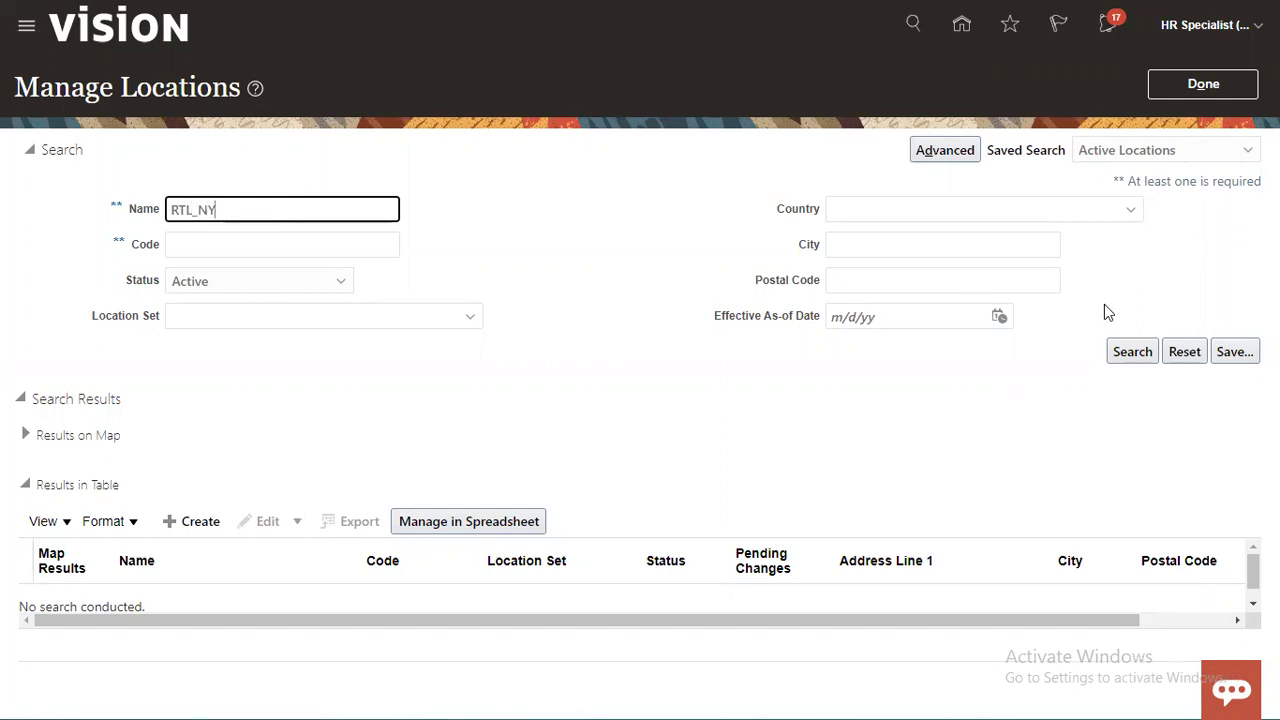
left_click(1131, 351)
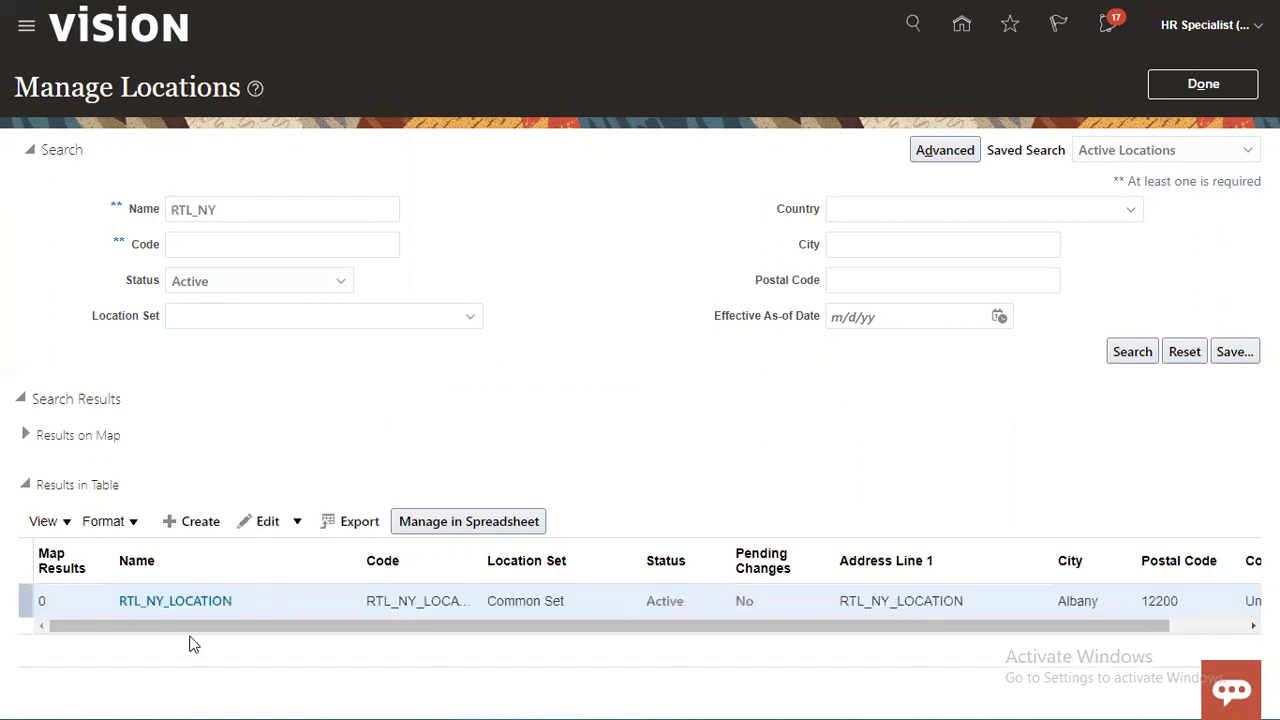
left_click(200, 601)
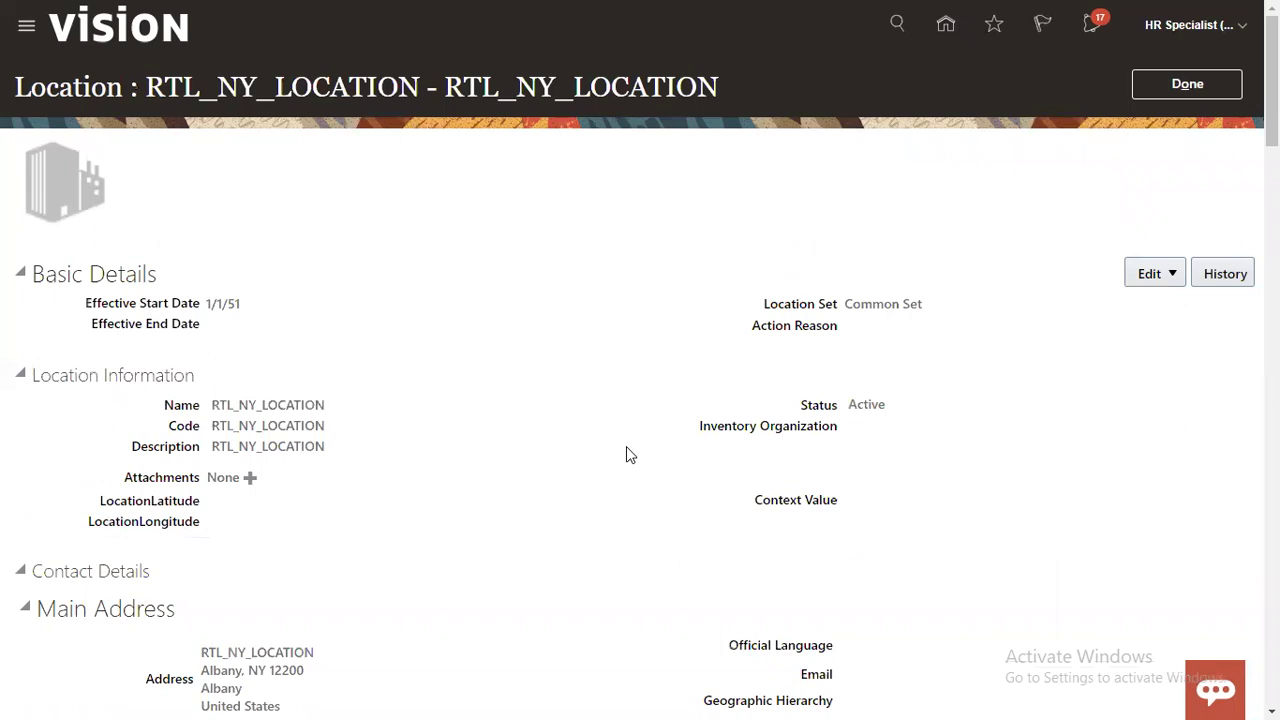
left_click(1198, 96)
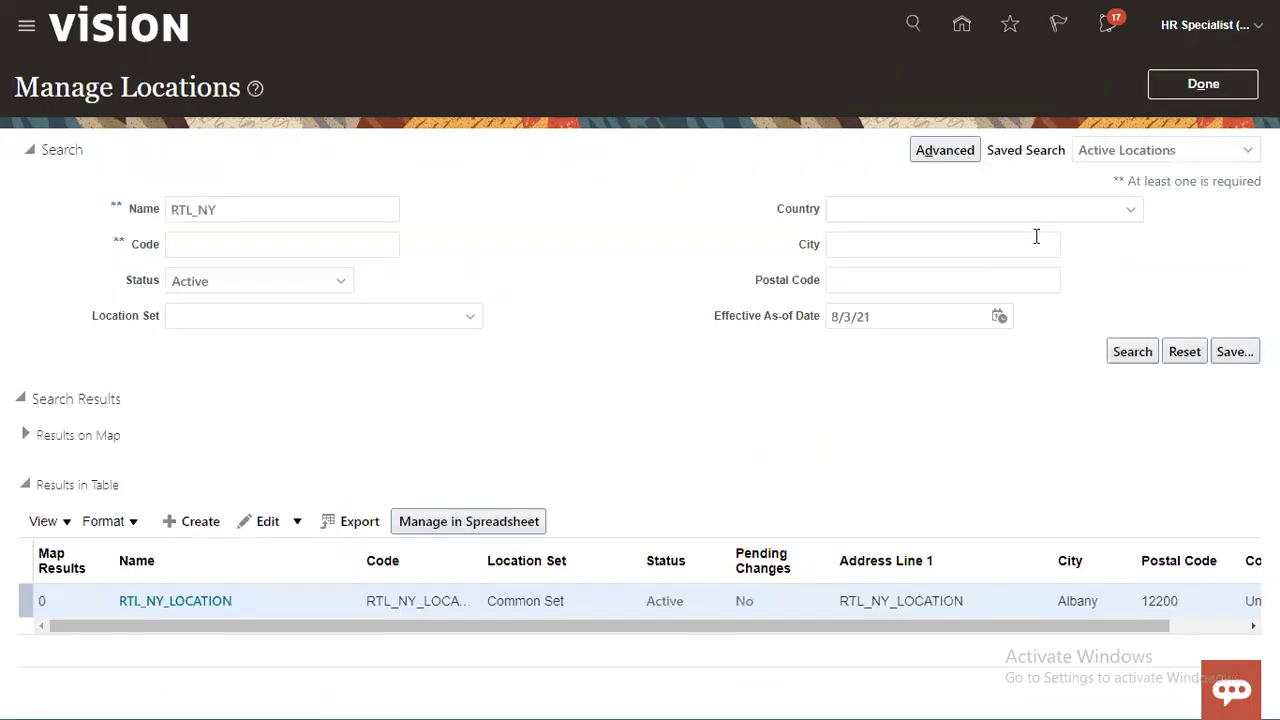
left_click(1213, 90)
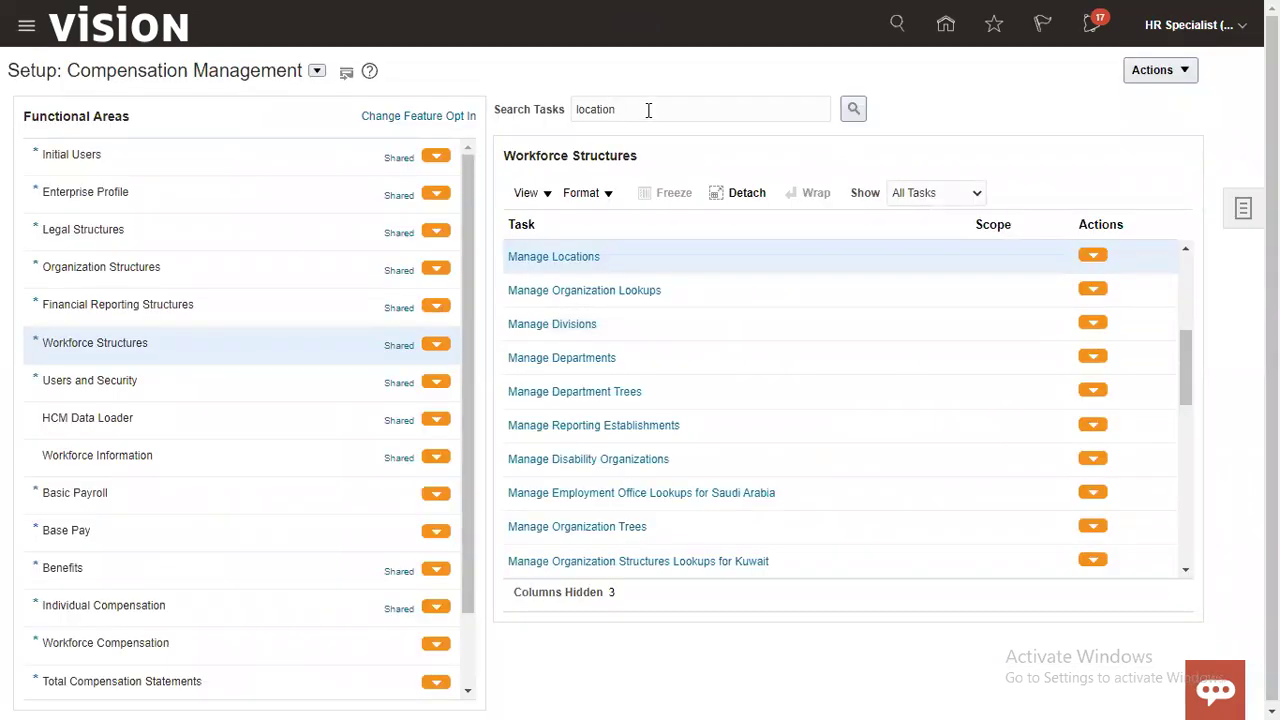
Step: Find the 'approval' tasks and open Manage Approval Transactions for Human Capital Management
double_click(648, 110)
type("approval")
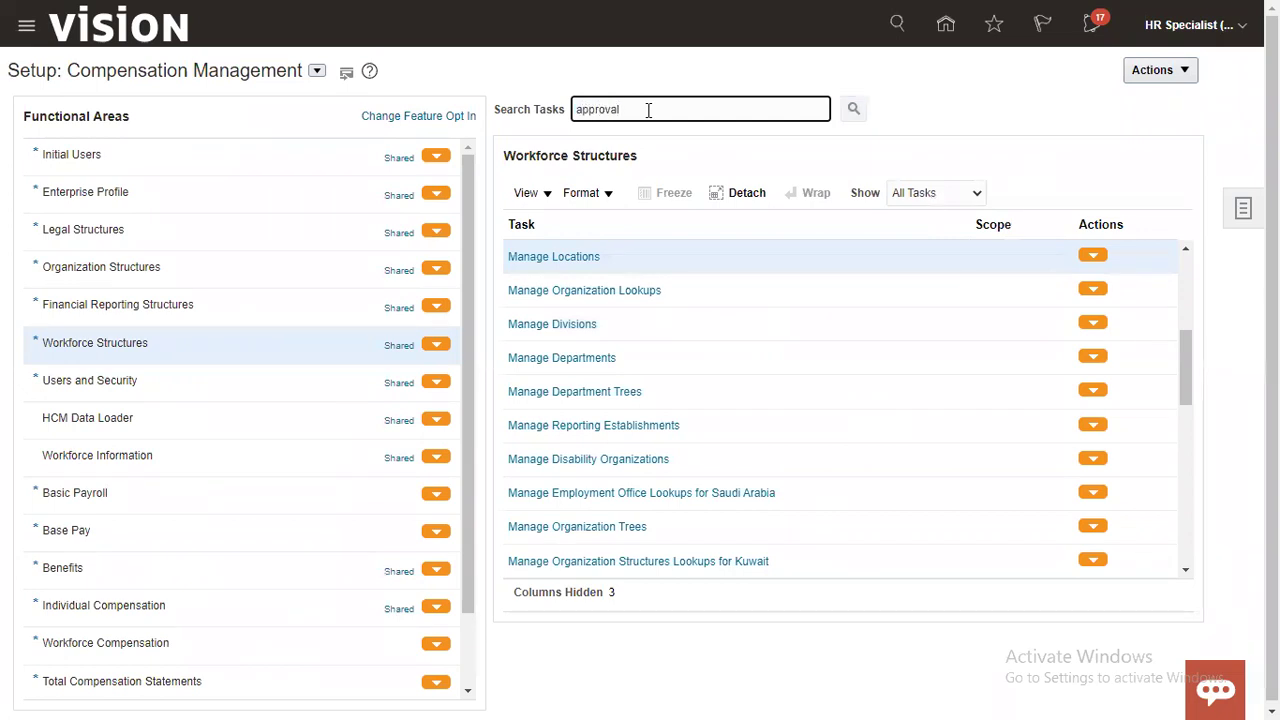
key("Return")
left_click(542, 396)
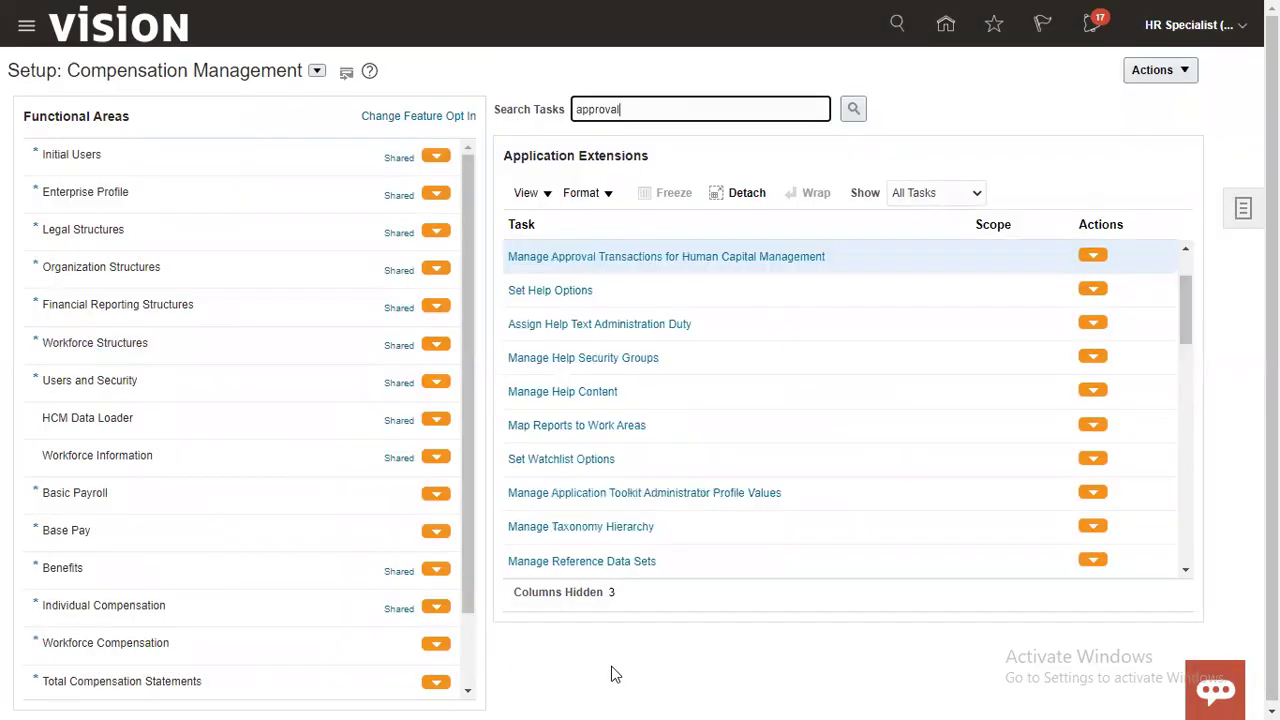
left_click(727, 258)
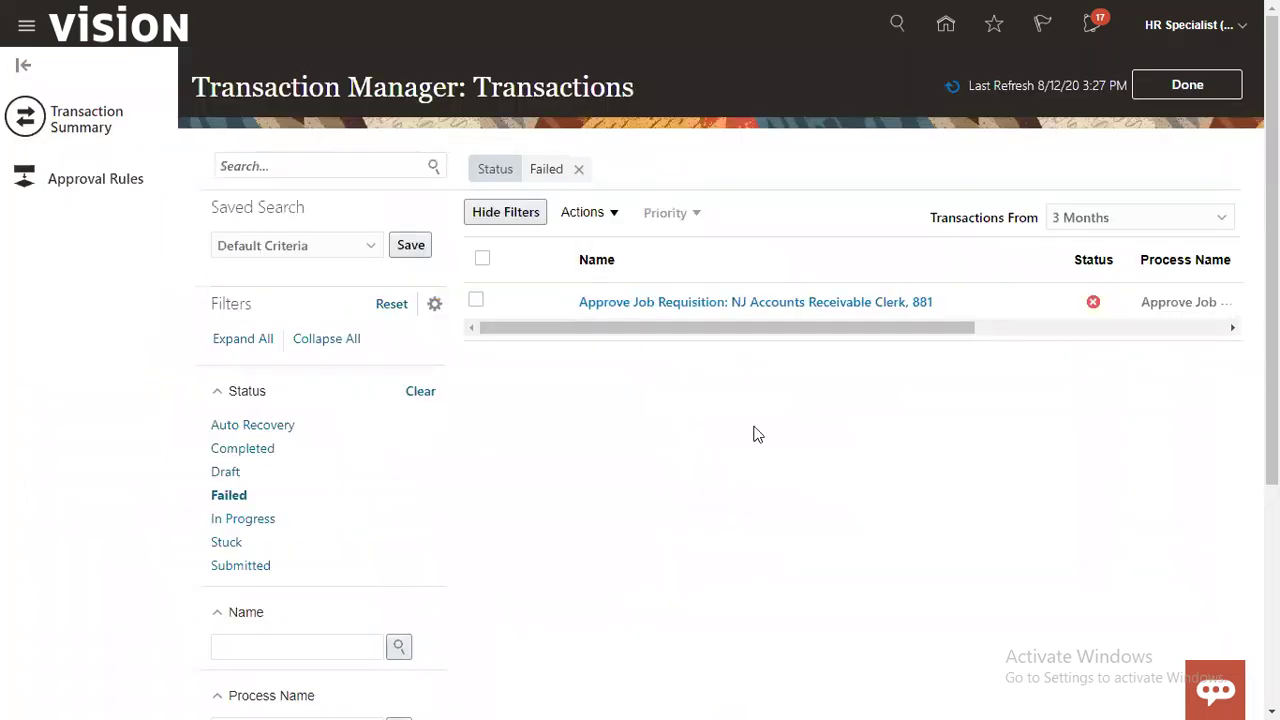
Step: Filter the approval rules list to 'Job' processes and select Create Job
left_click(120, 190)
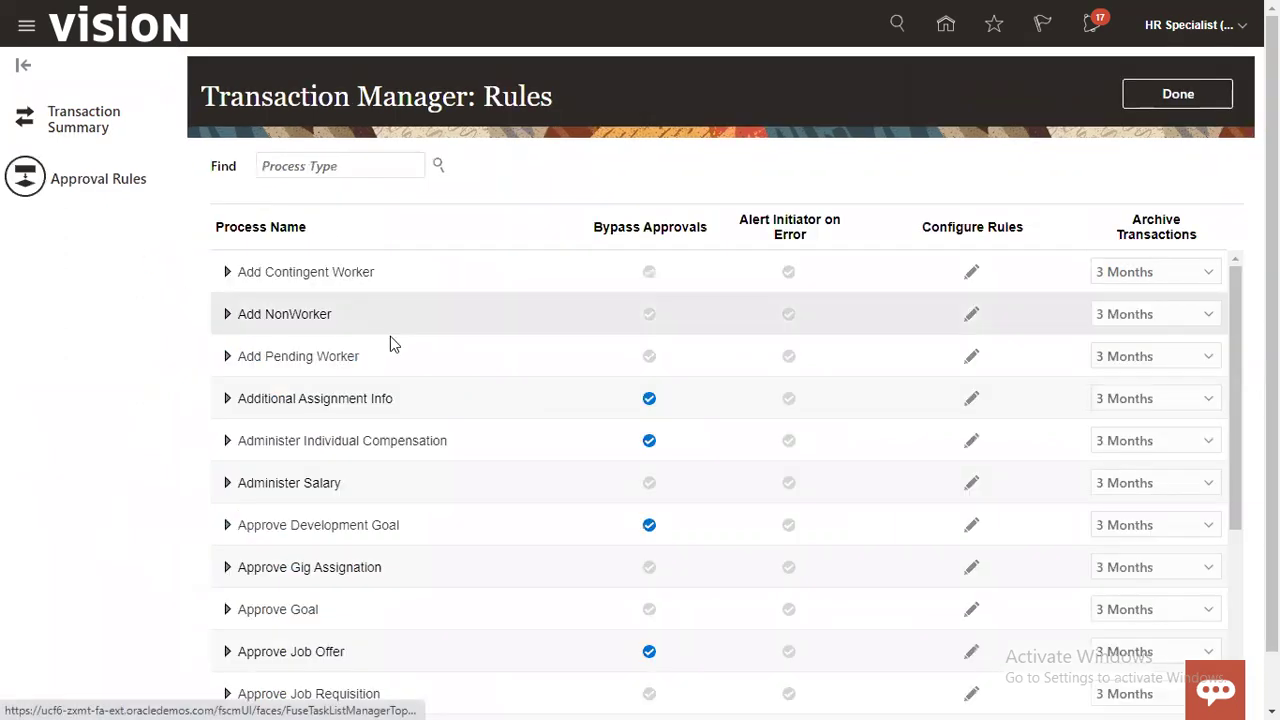
left_click(386, 164)
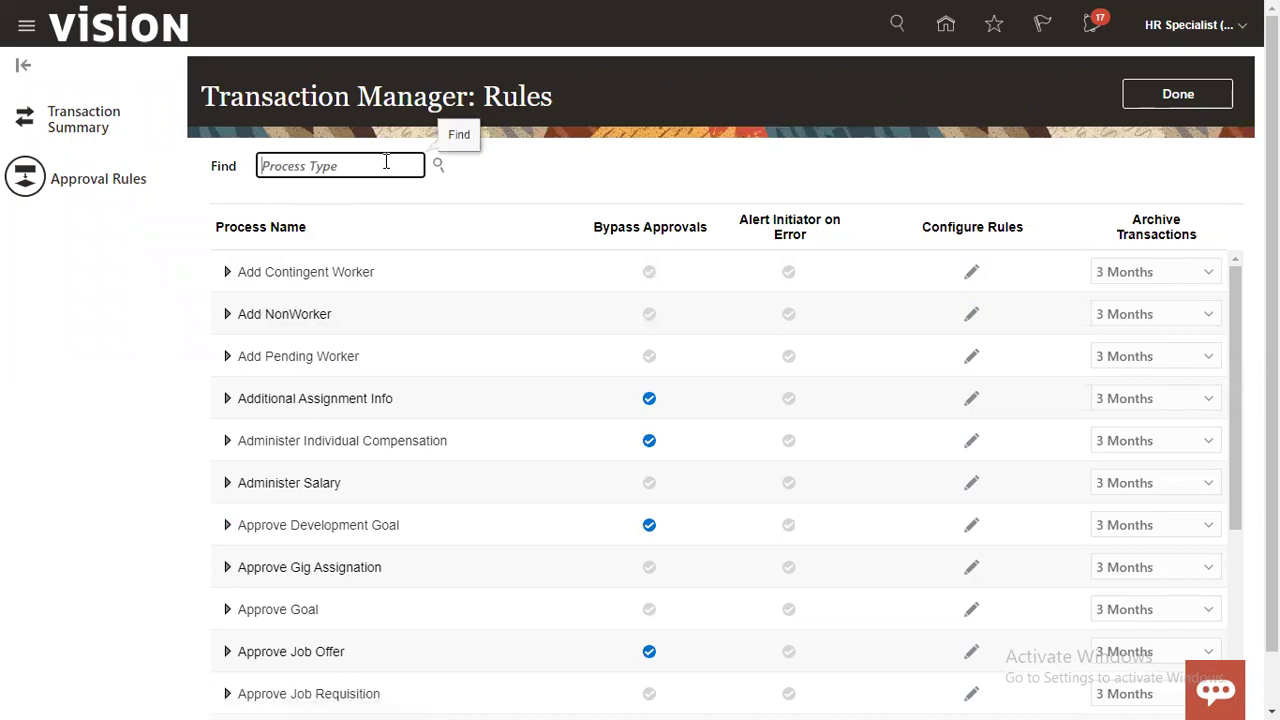
type("Job")
key("Return")
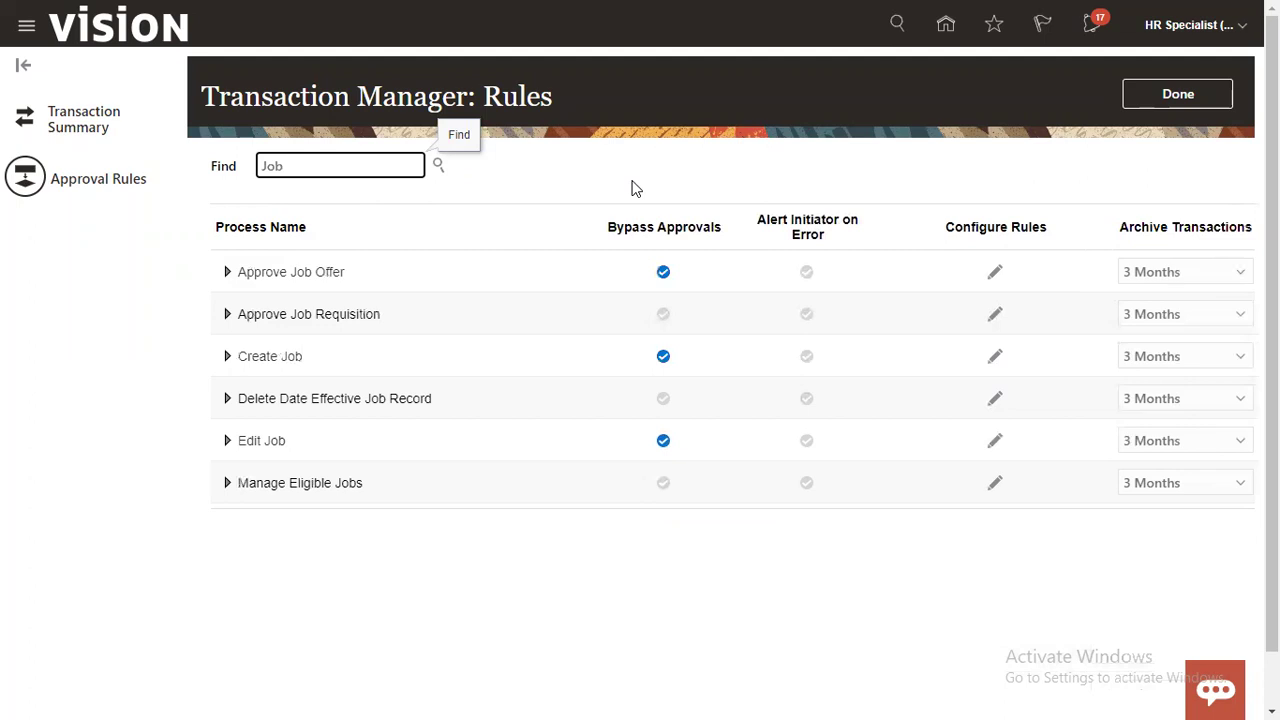
left_click(444, 356)
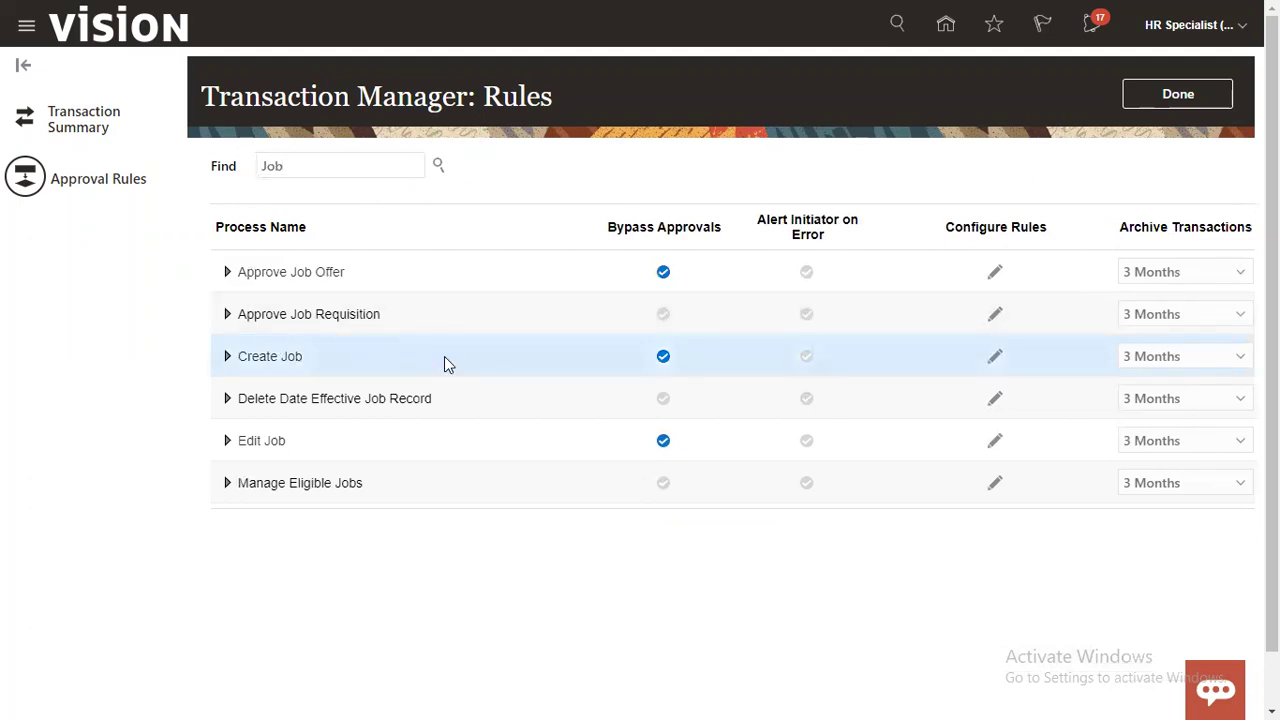
Step: Stop Create Job bypassing approvals, open its rules, and delete the DeptSalesWestUS rule
left_click(666, 358)
left_click(996, 360)
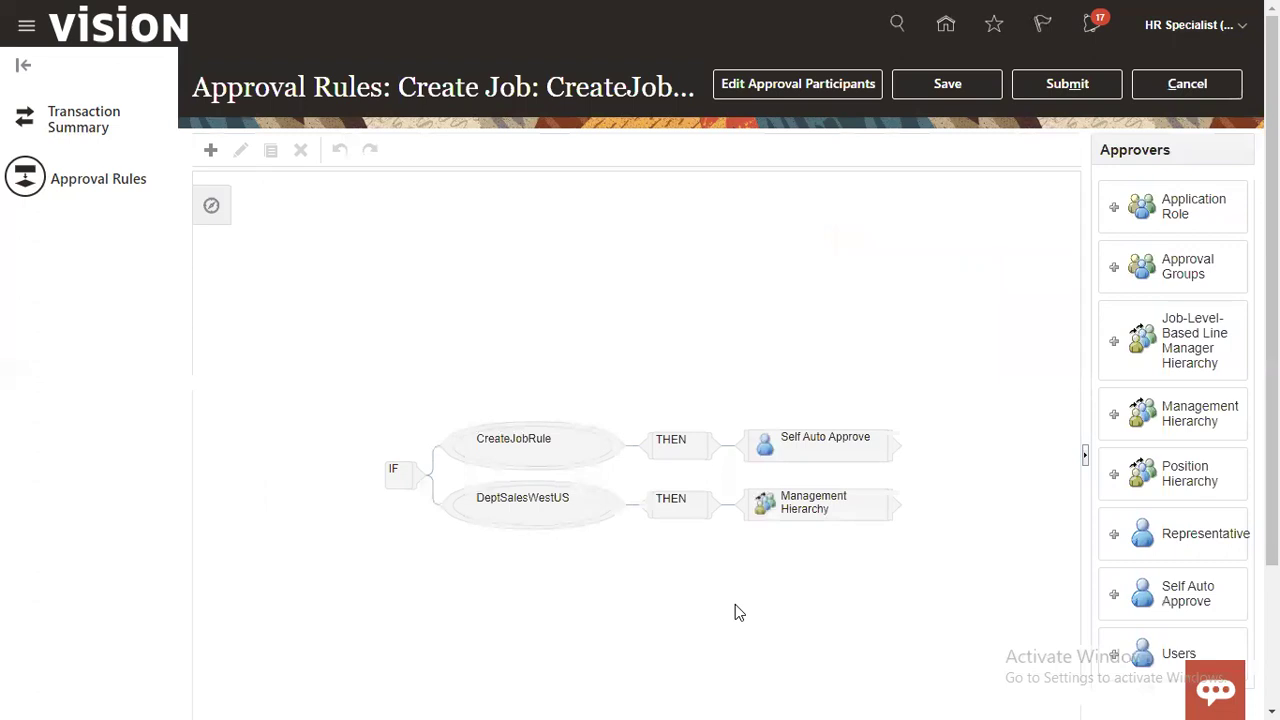
scroll(640, 400, "down", 2)
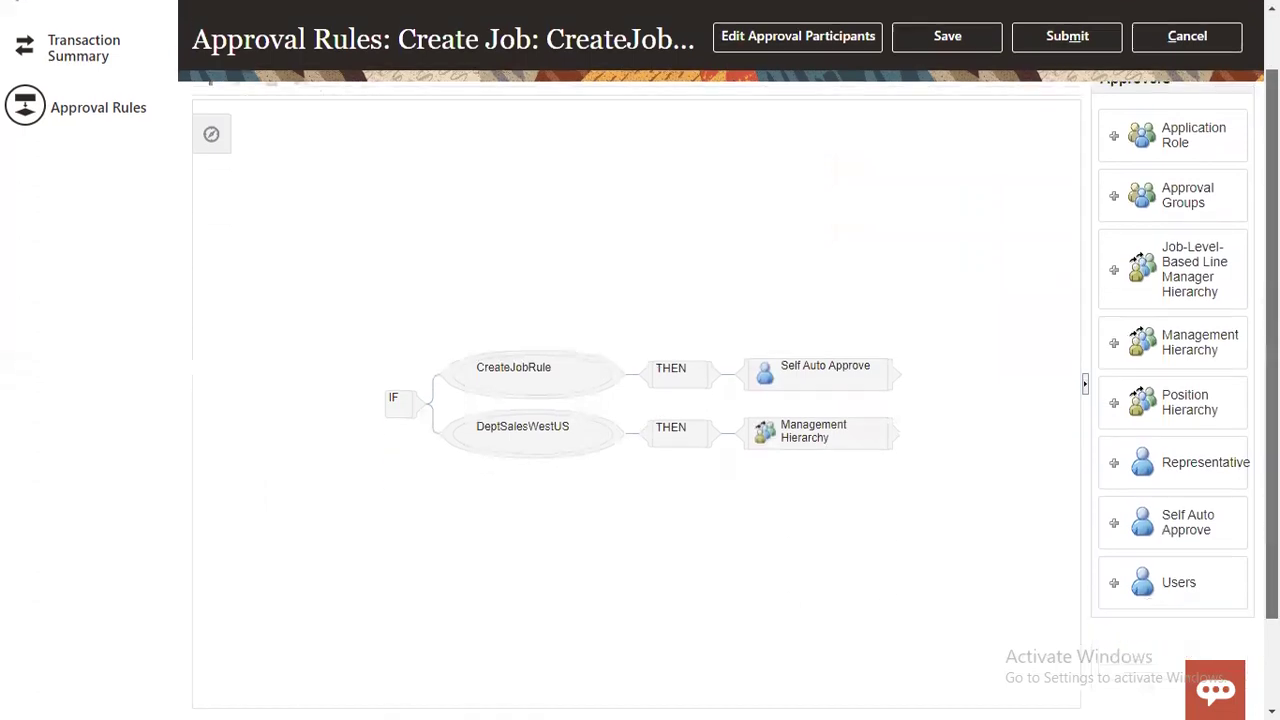
left_click(490, 338)
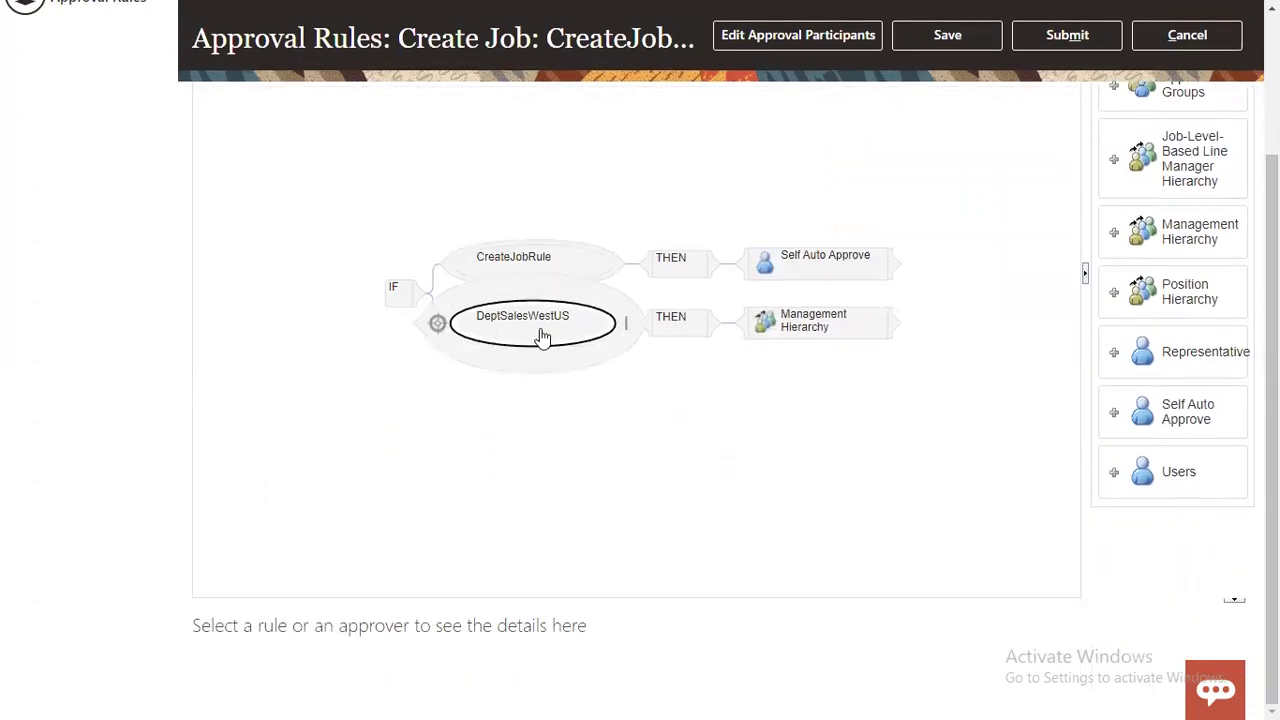
scroll(1272, 400, "up", 1)
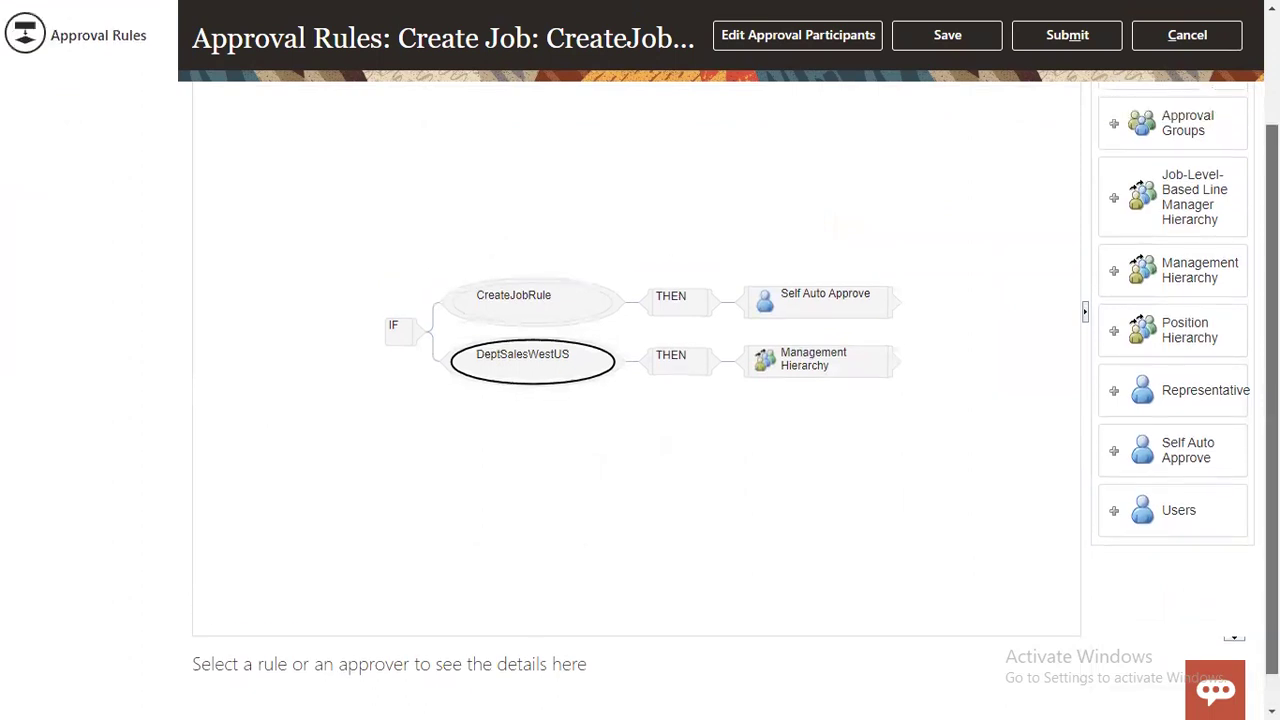
scroll(1272, 400, "up", 2)
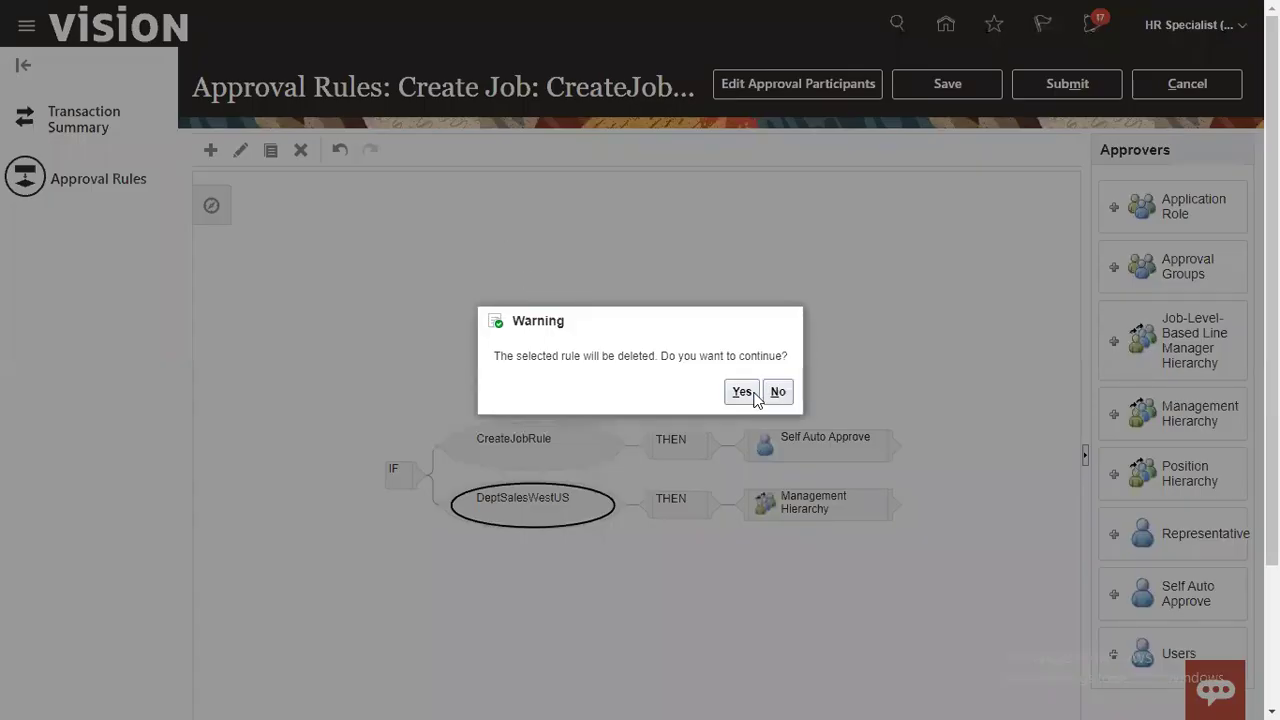
left_click(753, 394)
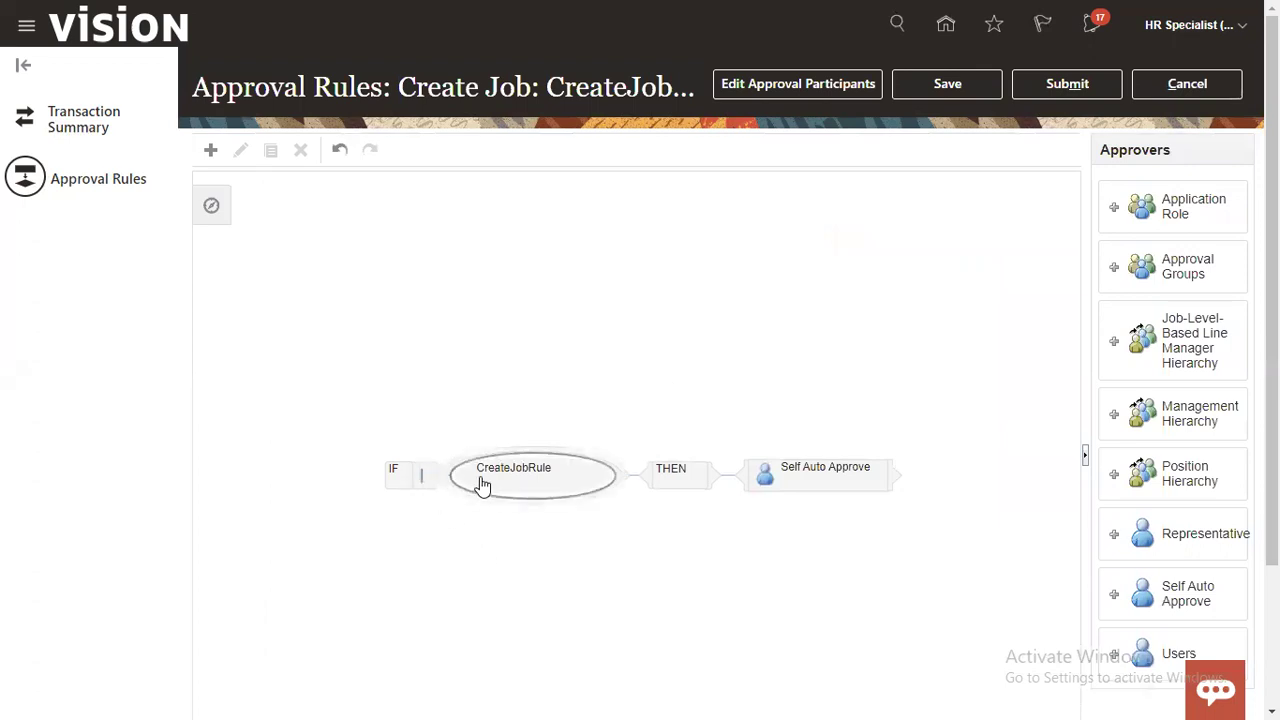
Step: Remove the Self Auto Approve approver from CreateJobRule
left_click(866, 477)
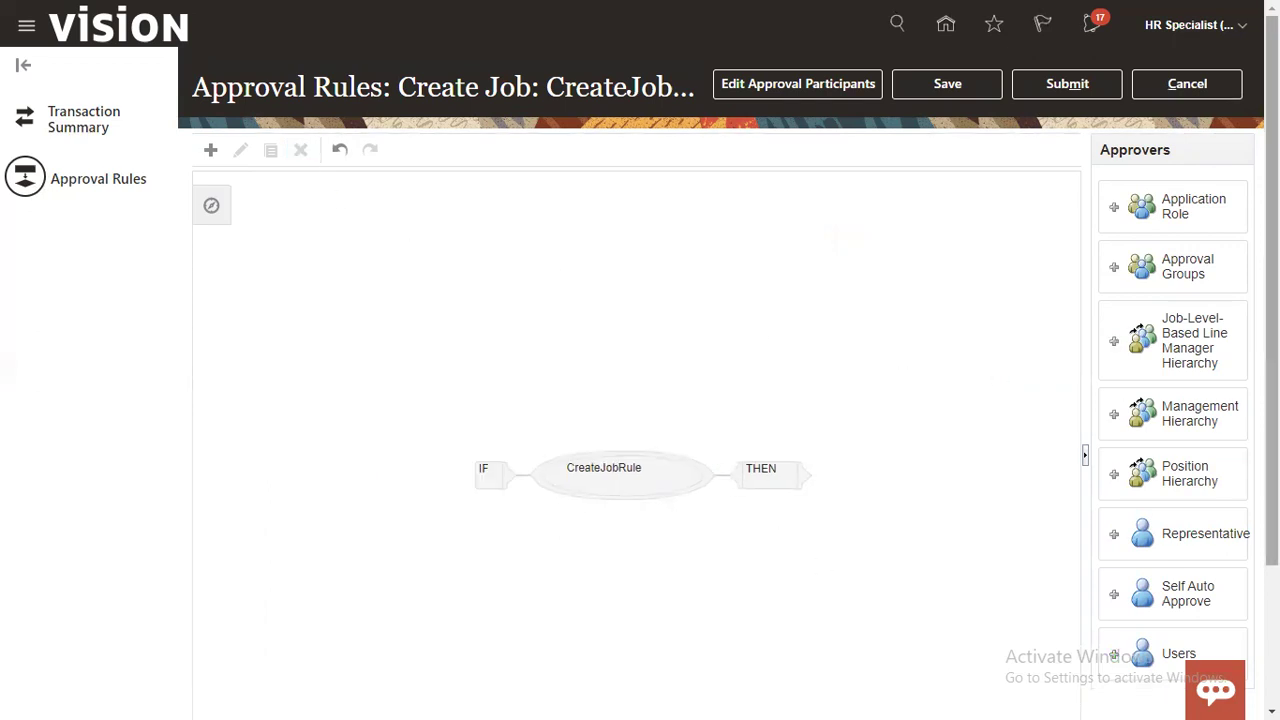
scroll(640, 400, "down", 3)
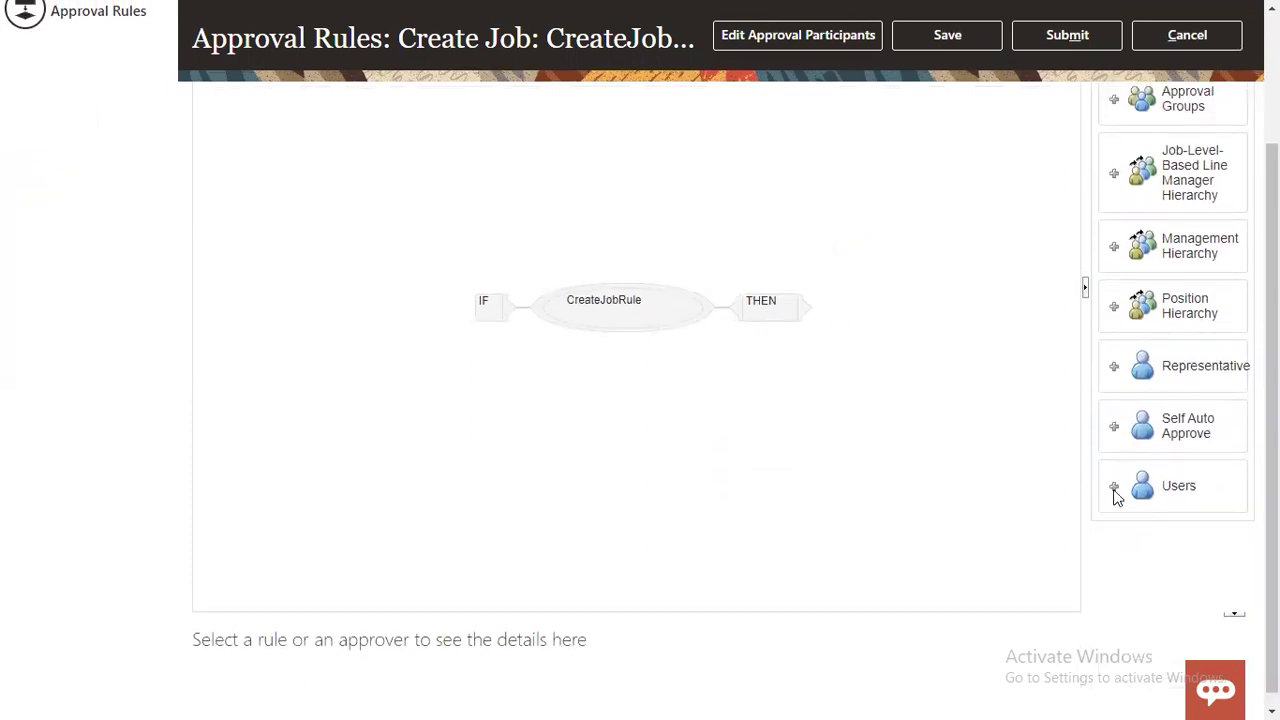
scroll(1108, 424, "up", 3)
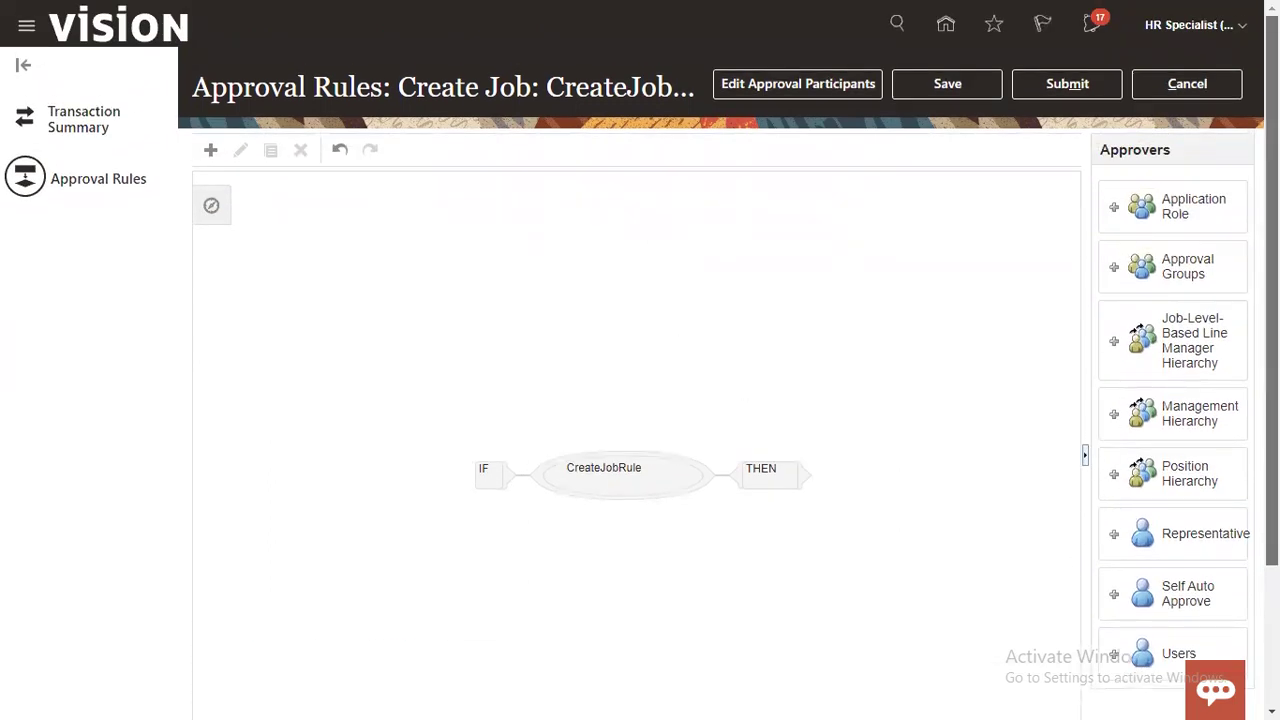
scroll(1060, 338, "down", 1)
Step: Select CreateJobRule's THEN action and add a Management Hierarchy approver from the Approvers panel
left_click(770, 402)
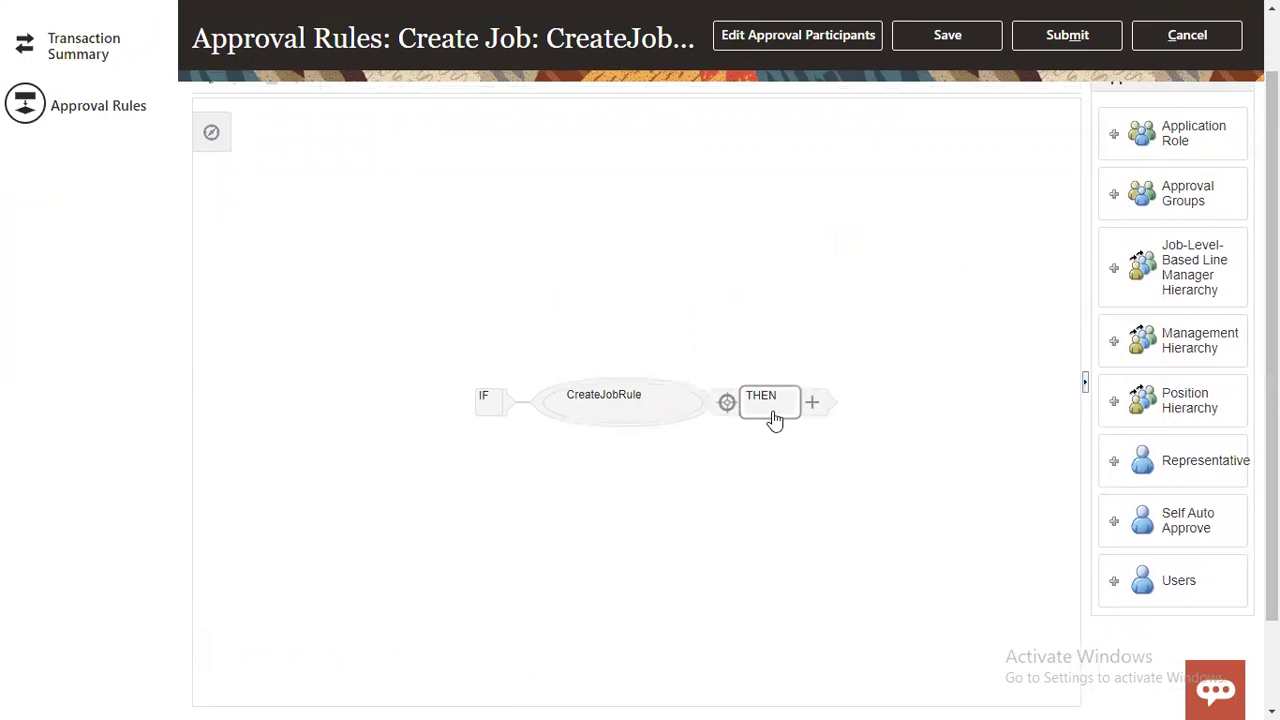
left_click(773, 413)
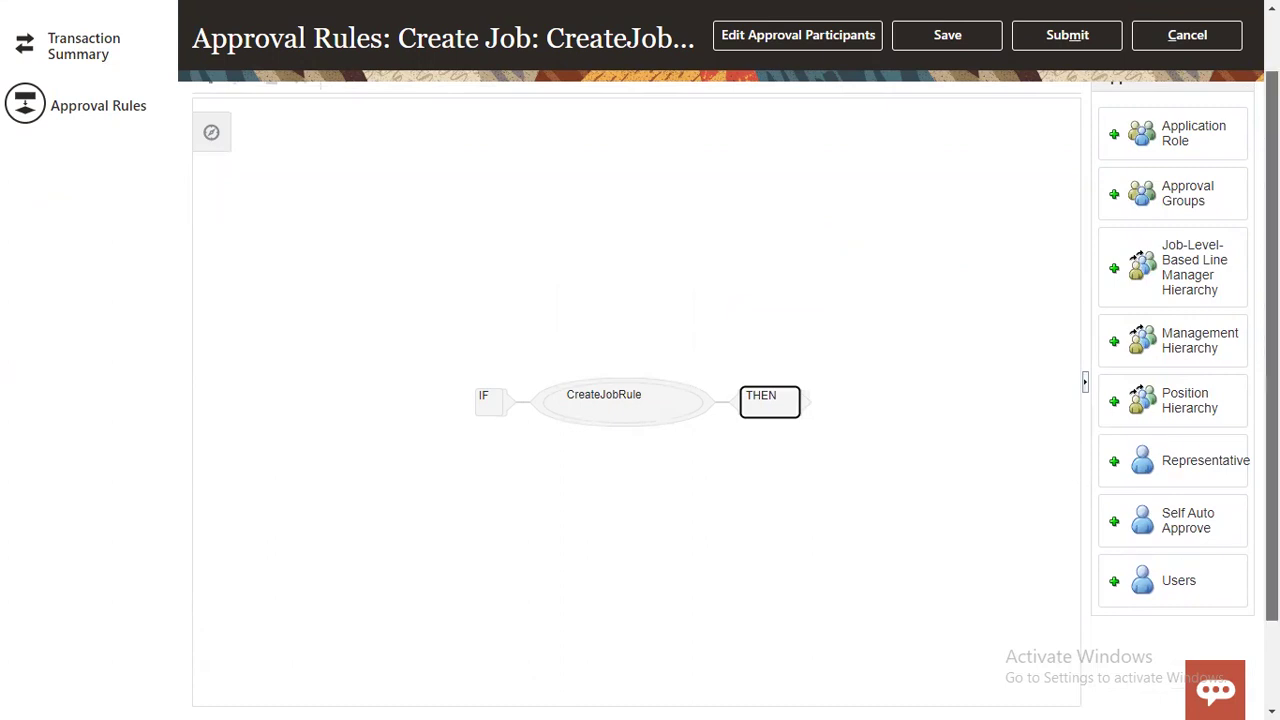
scroll(1272, 340, "up", 1)
scroll(1272, 340, "up", 1)
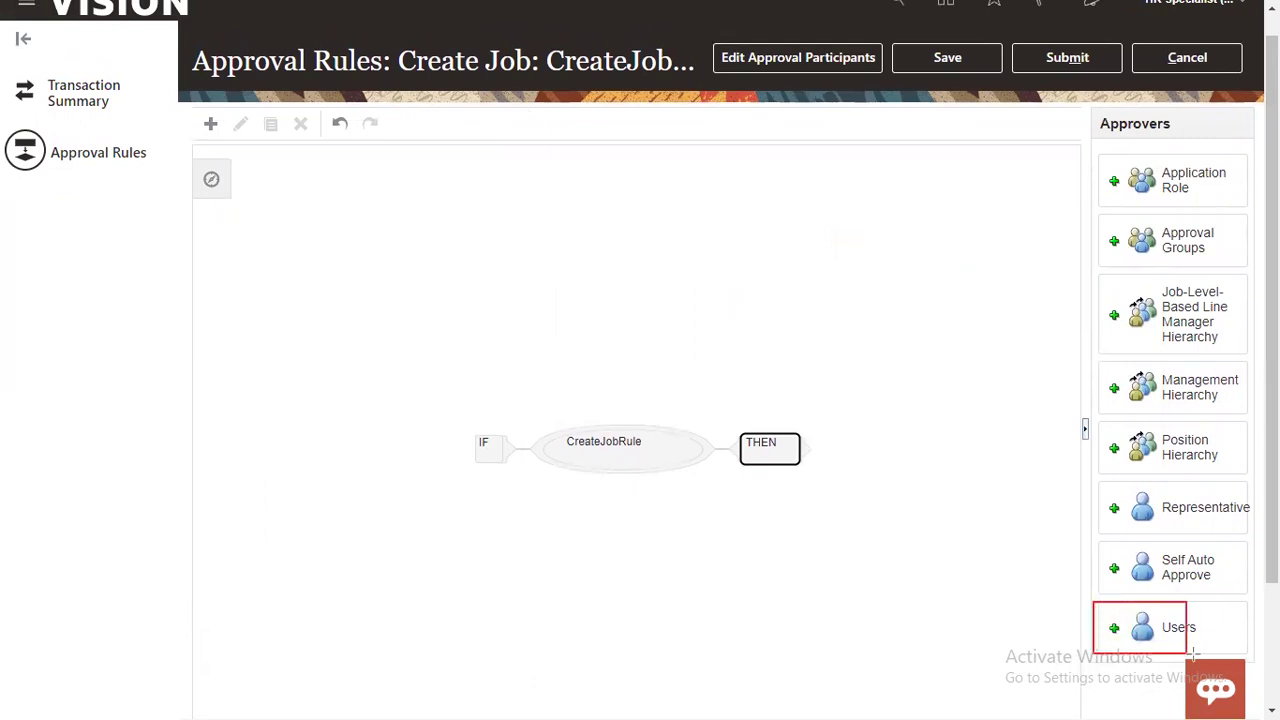
mouse_move(1200, 638)
left_mouse_down()
mouse_move(1096, 543)
mouse_move(1088, 572)
mouse_move(1247, 595)
left_mouse_up()
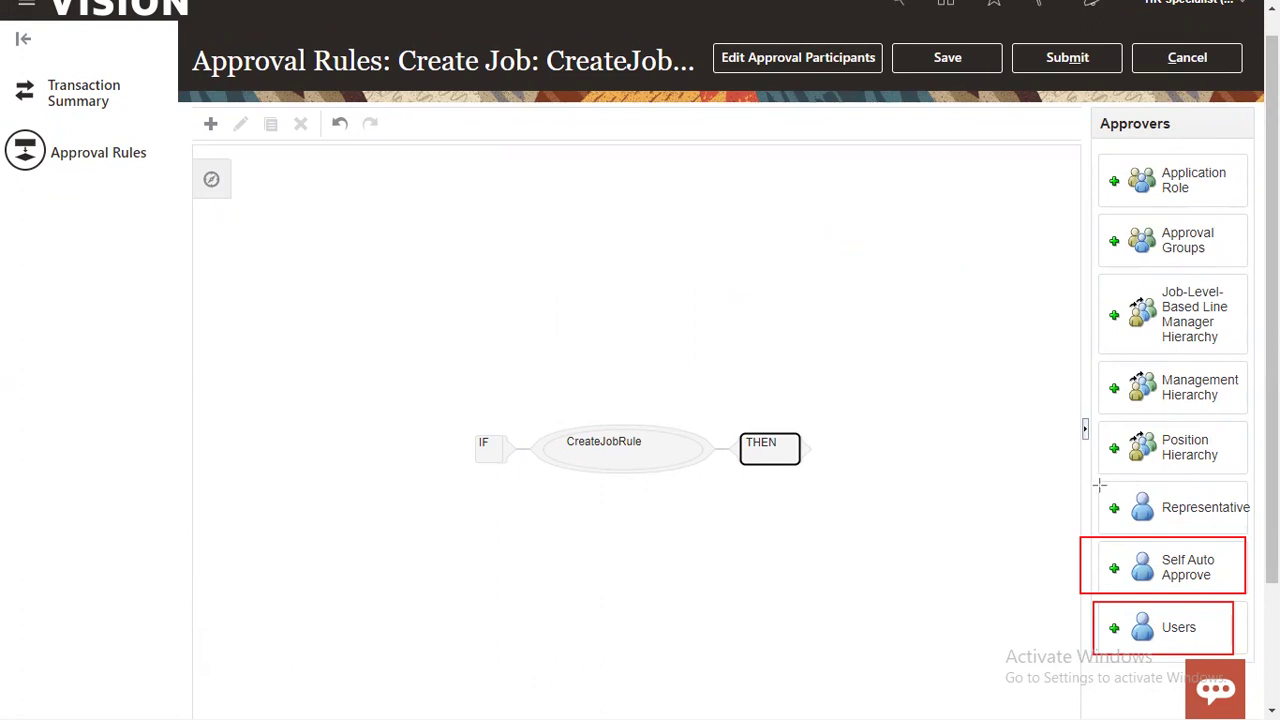
mouse_move(1042, 484)
left_mouse_down()
mouse_move(1040, 513)
mouse_move(1262, 538)
mouse_move(1250, 526)
left_mouse_up()
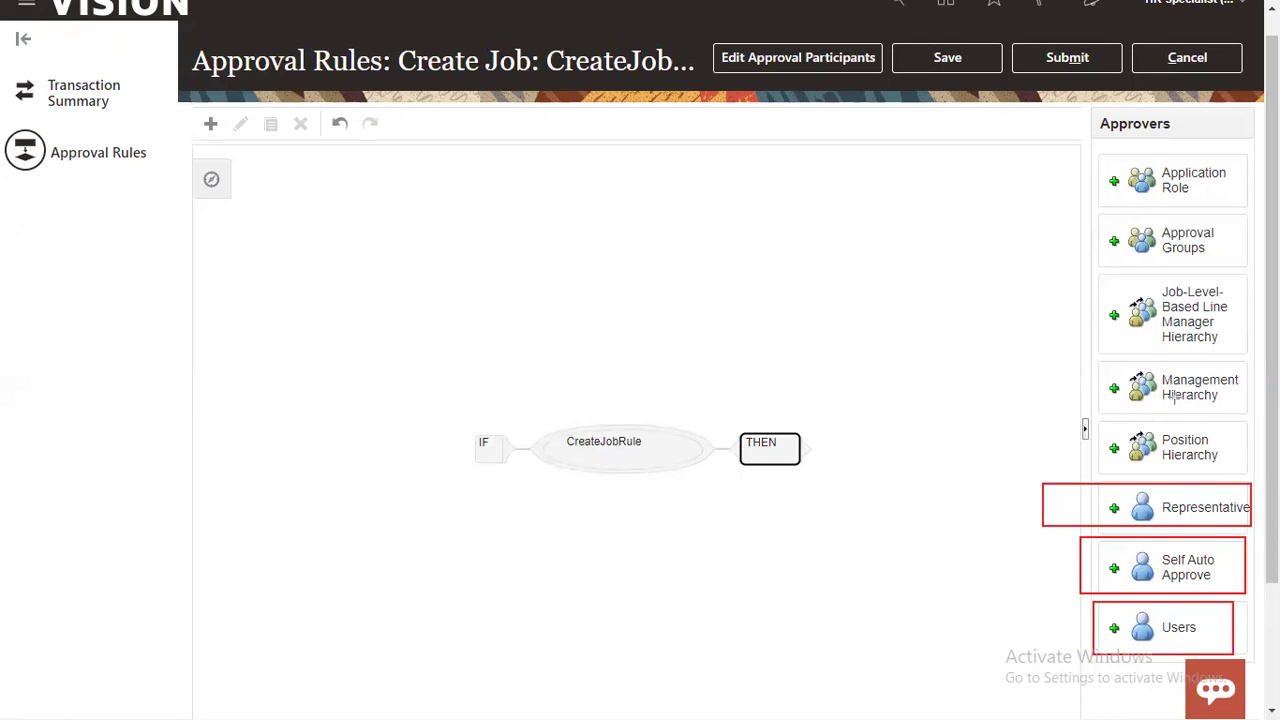
left_click_drag(1004, 358, 1250, 414)
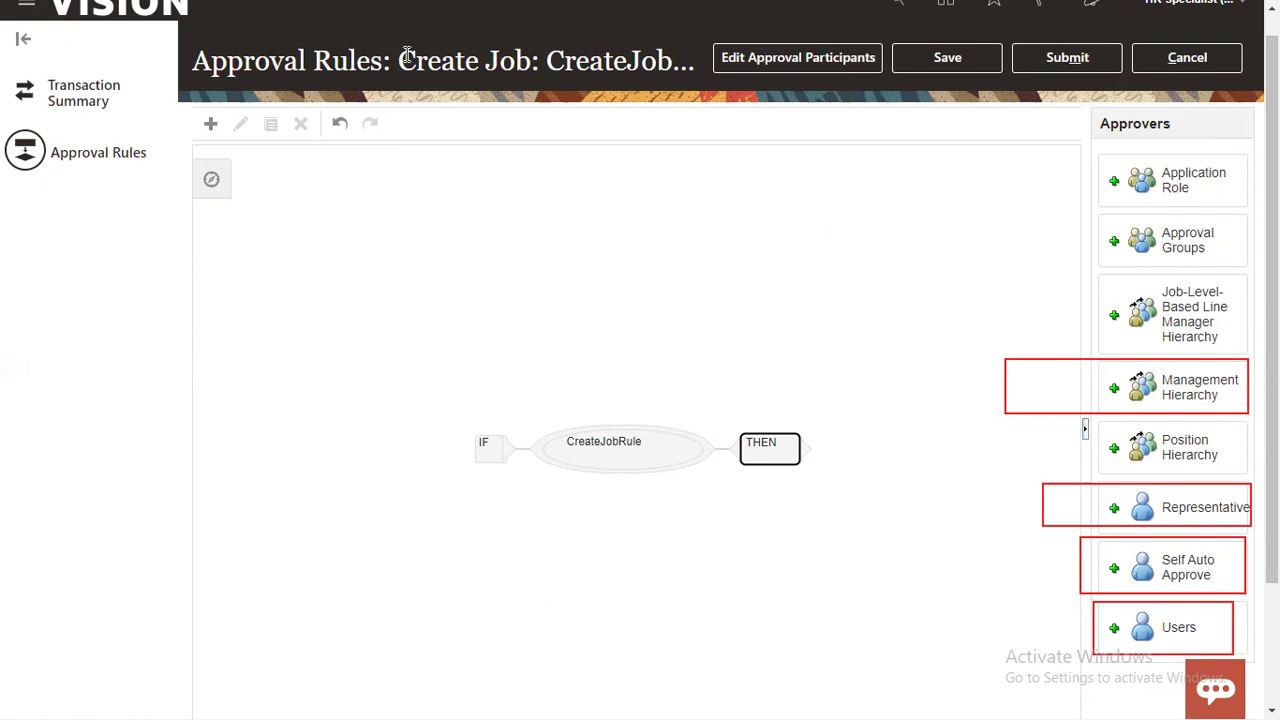
left_click_drag(400, 60, 543, 53)
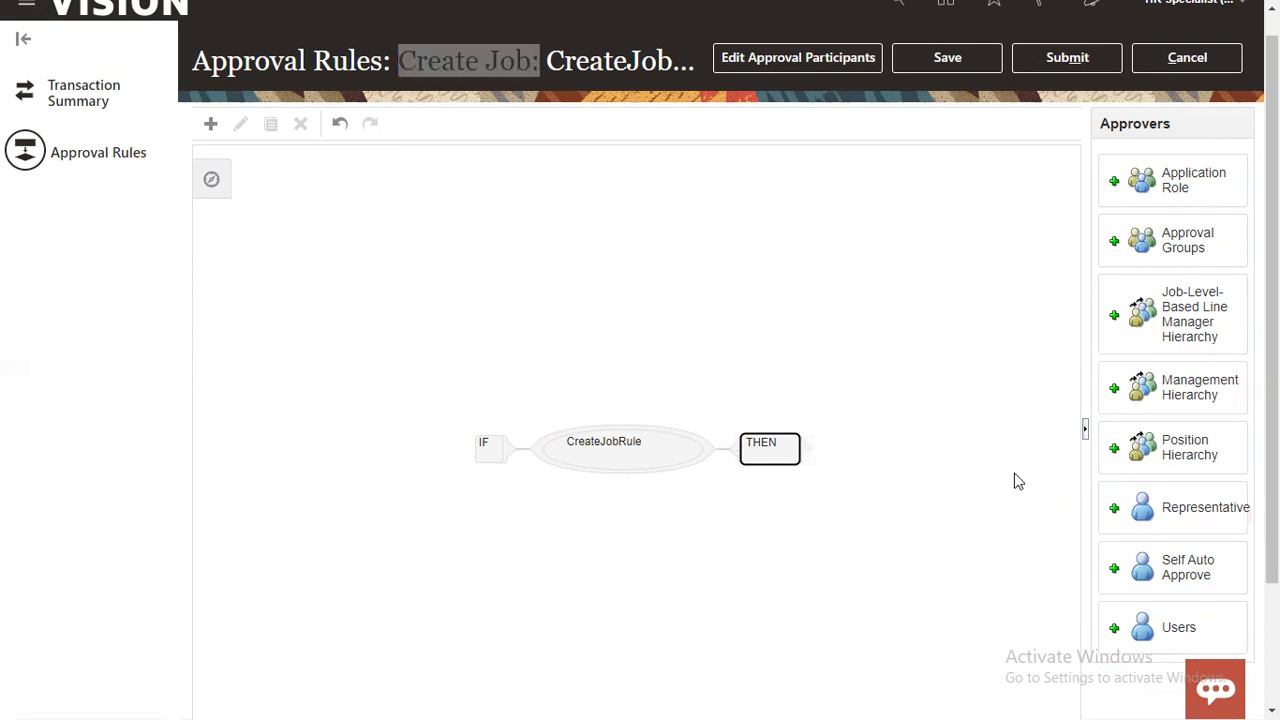
left_click(1116, 392)
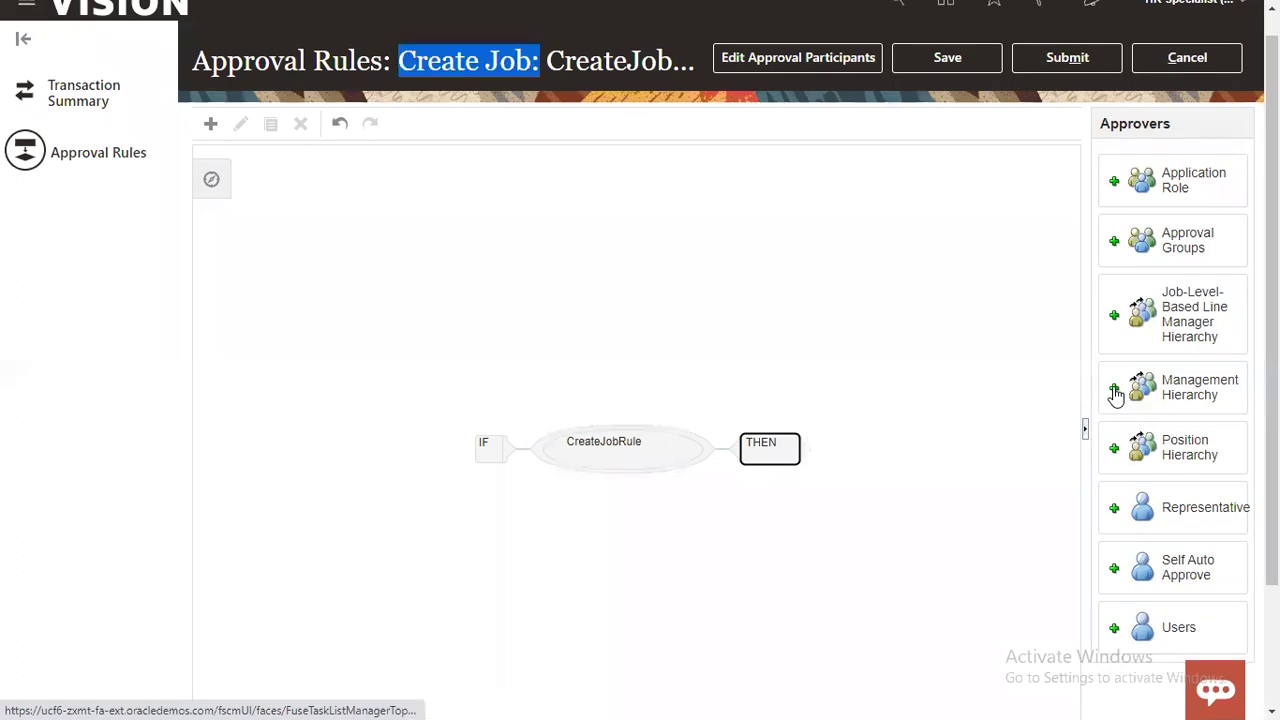
scroll(893, 534, "down", 2)
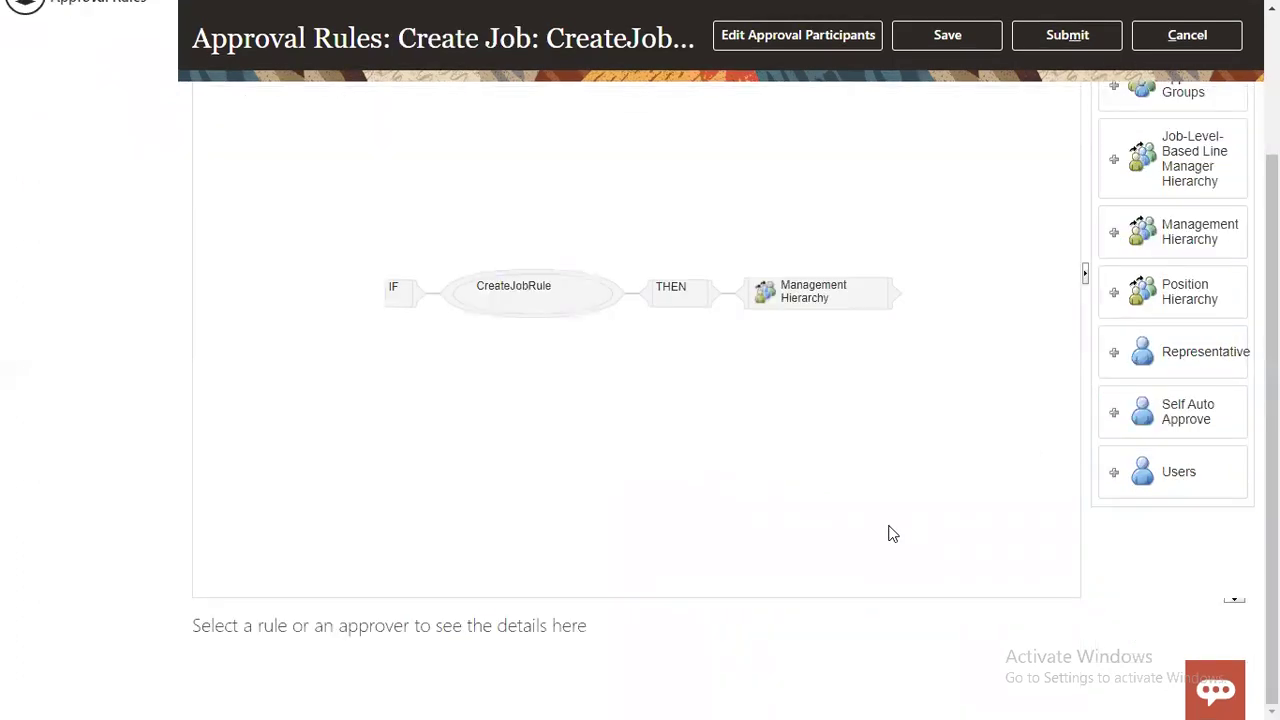
left_click(856, 303)
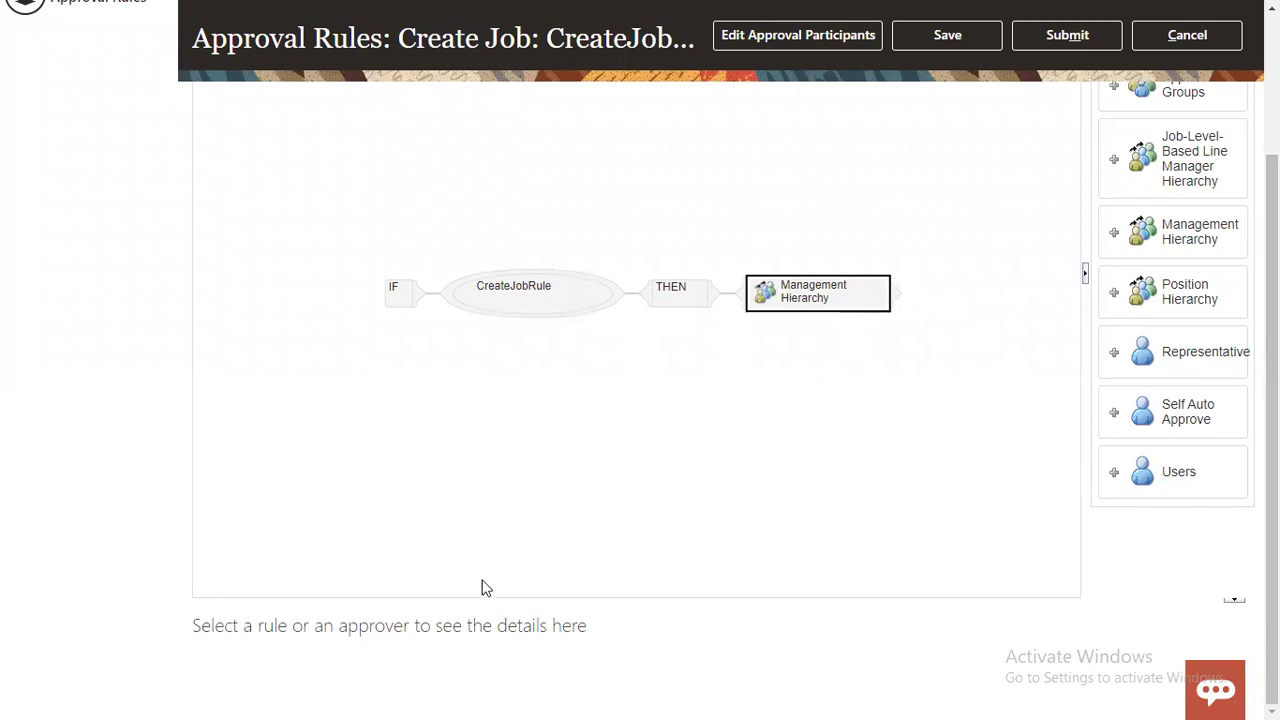
Step: Show the Management Hierarchy approver's details panel and open its Action Type choices
left_click(780, 310)
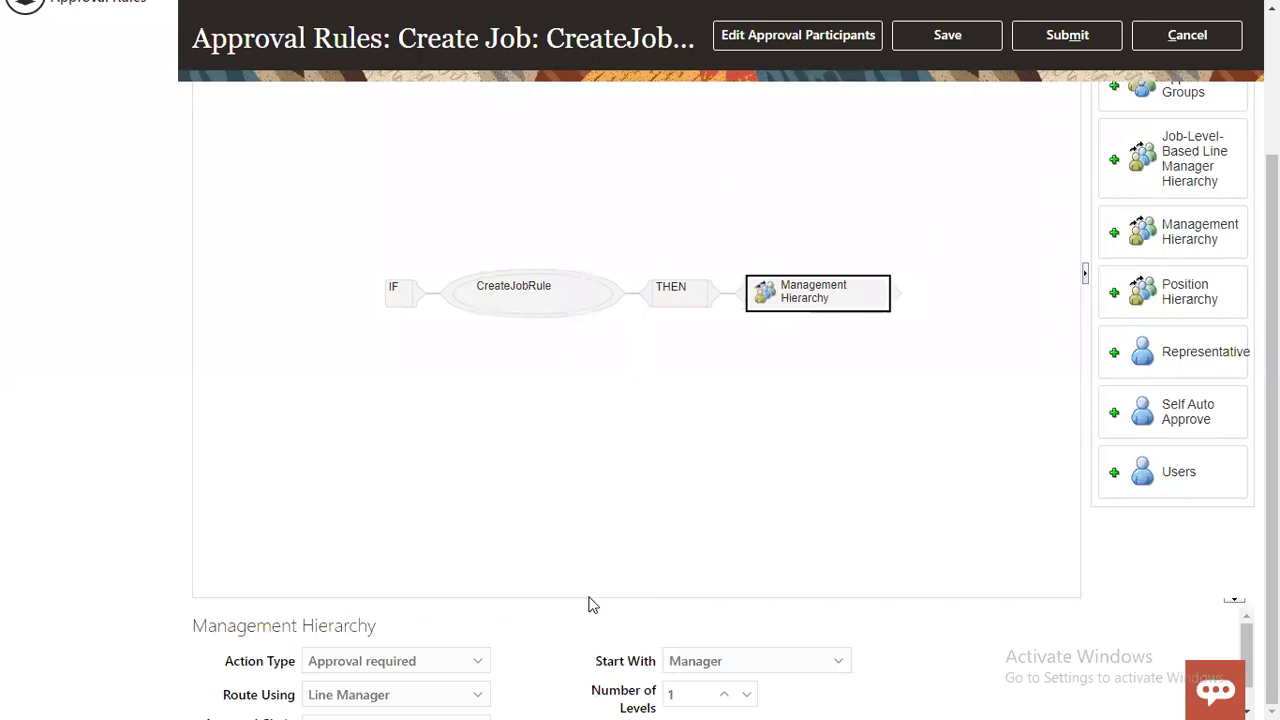
scroll(1245, 655, "down", 1)
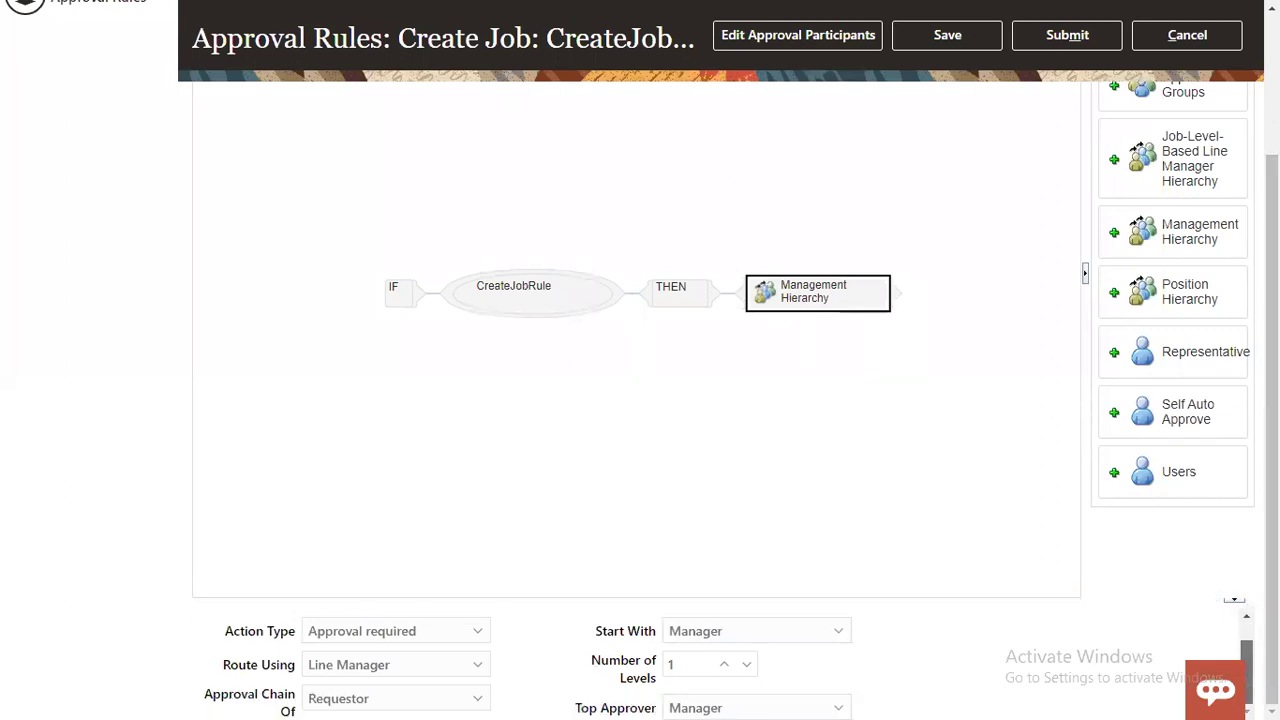
scroll(1245, 655, "up", 1)
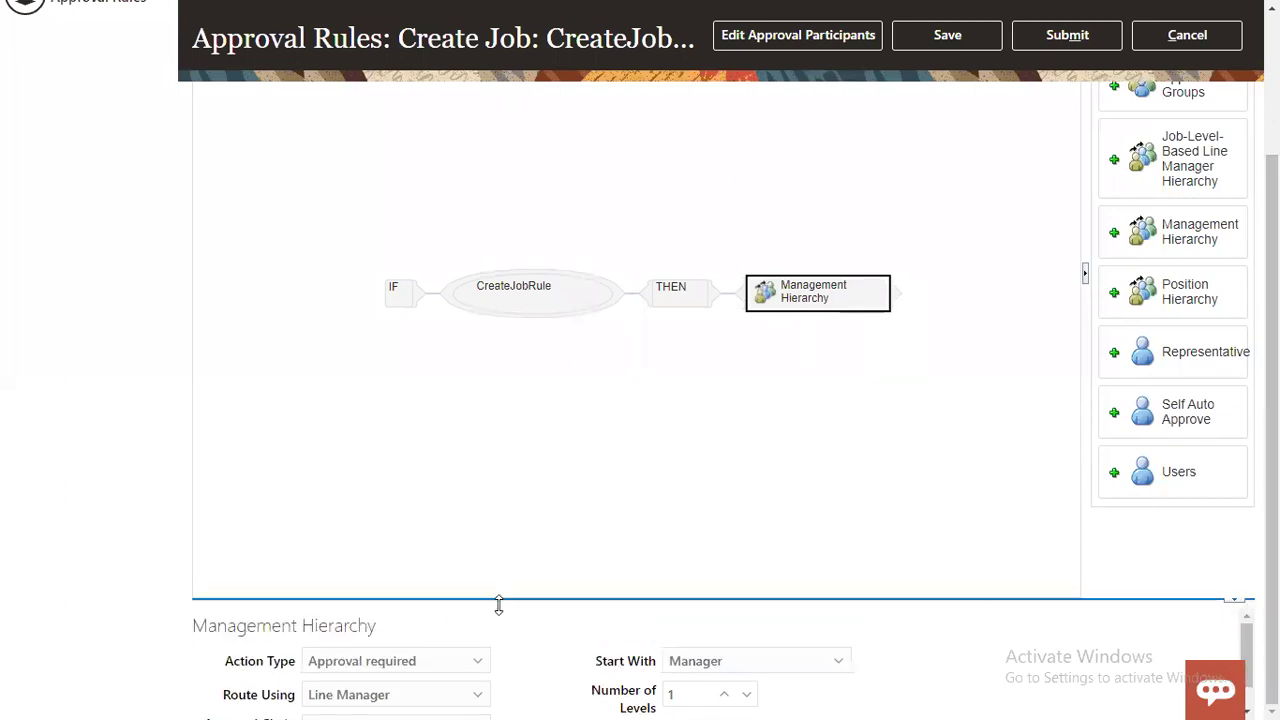
left_click_drag(500, 607, 520, 497)
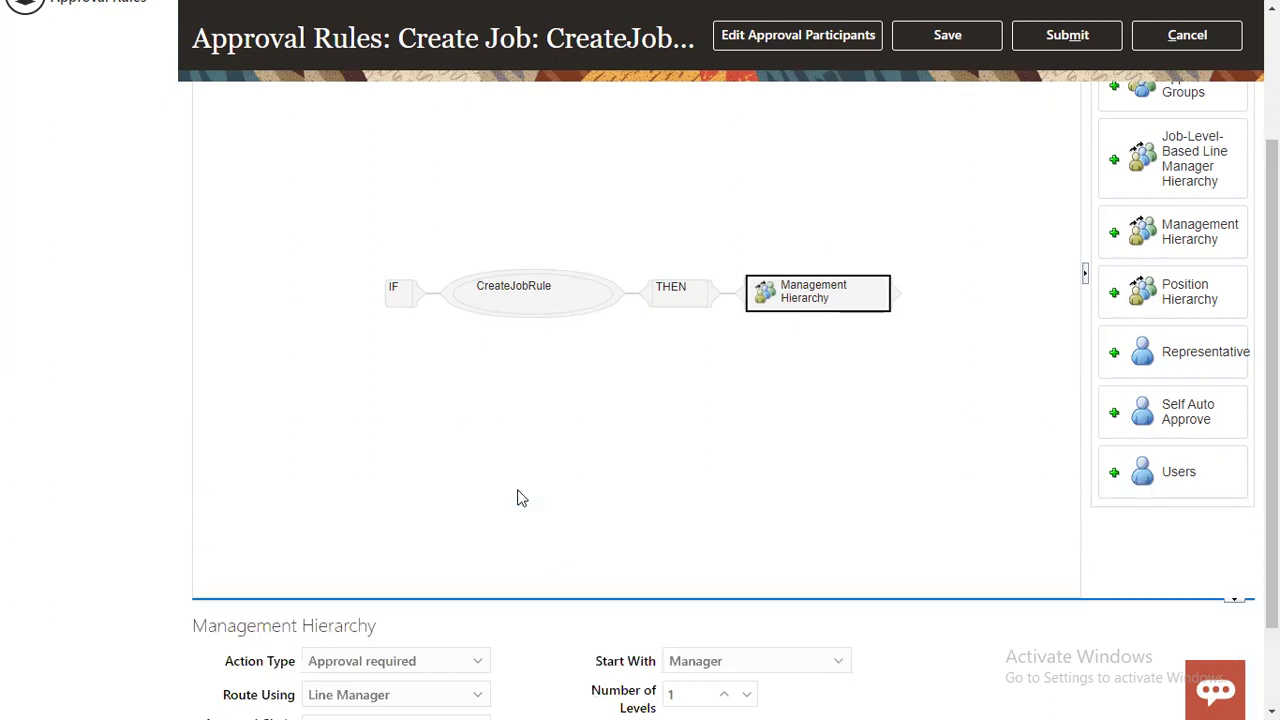
scroll(851, 557, "down", 1)
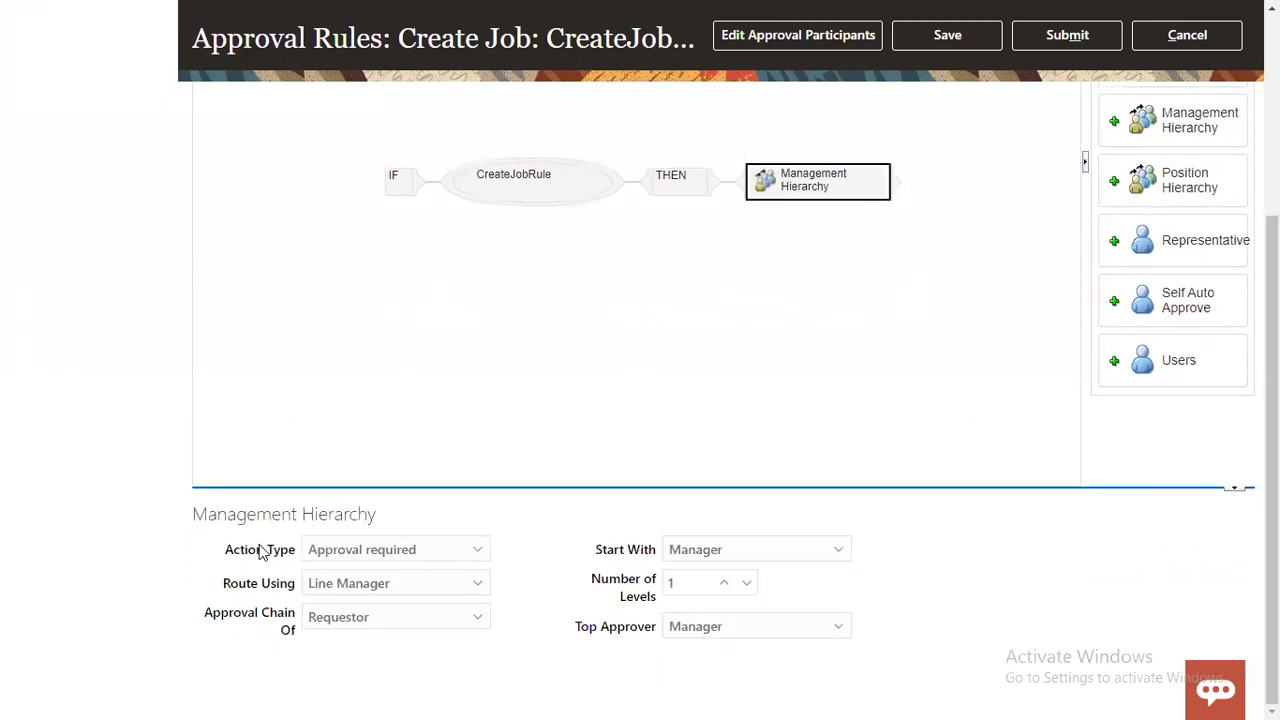
left_click(370, 550)
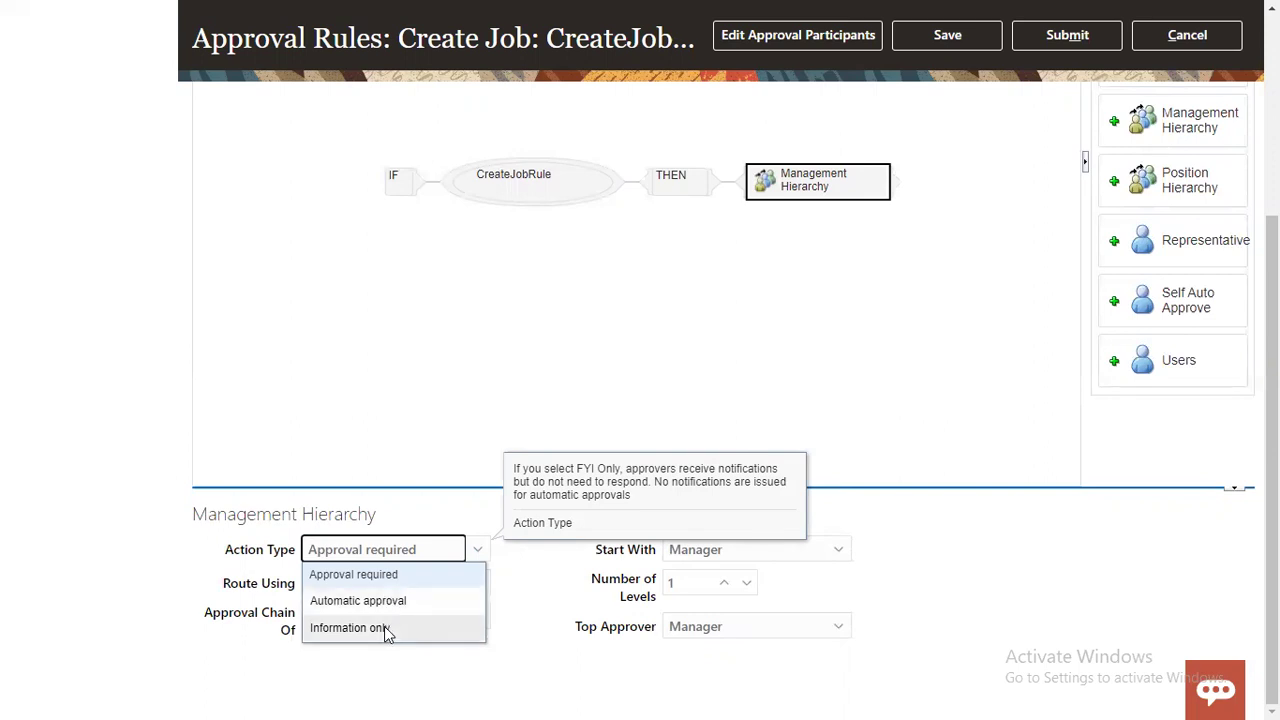
left_click(540, 575)
left_click(394, 551)
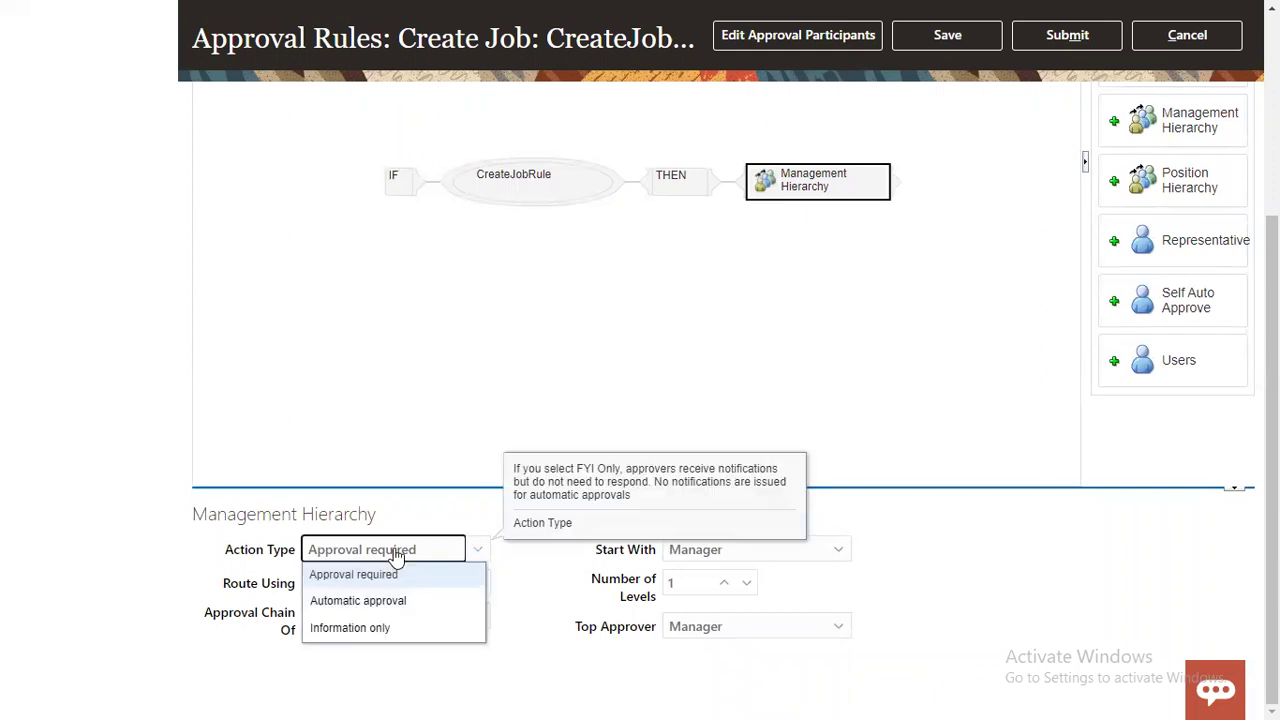
left_click(390, 575)
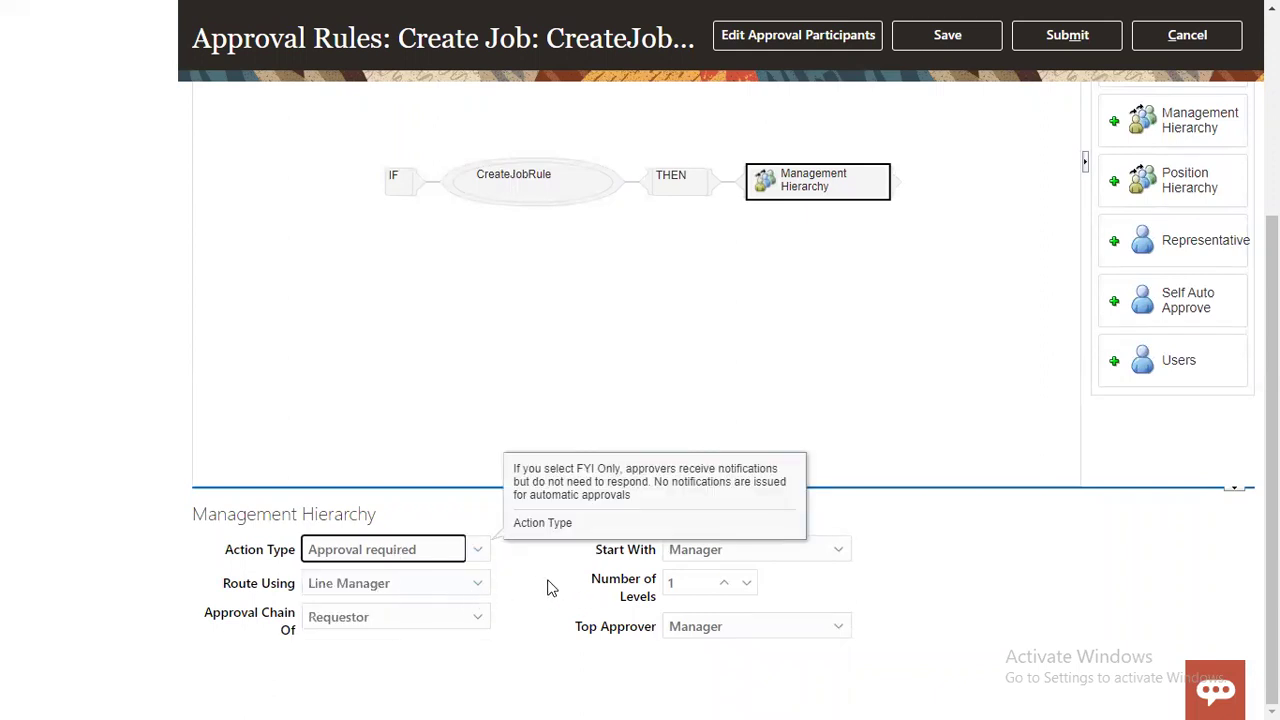
left_click(414, 585)
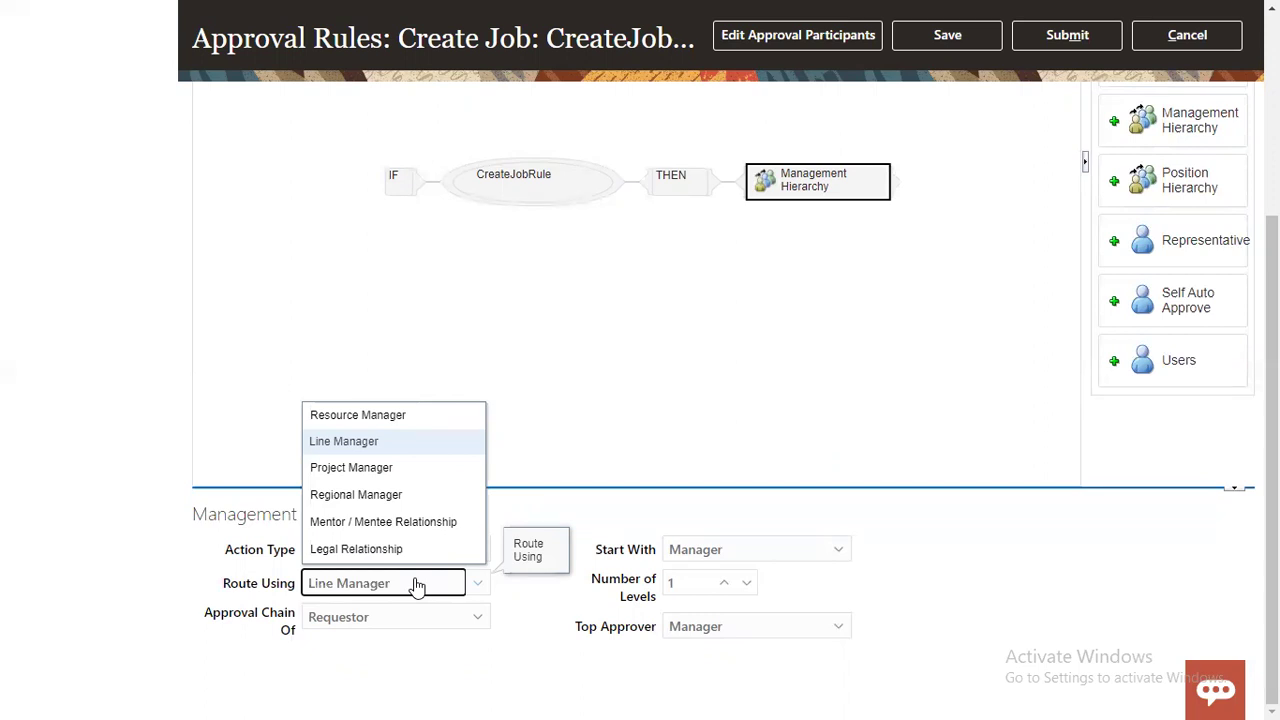
left_click(322, 443)
left_click(381, 619)
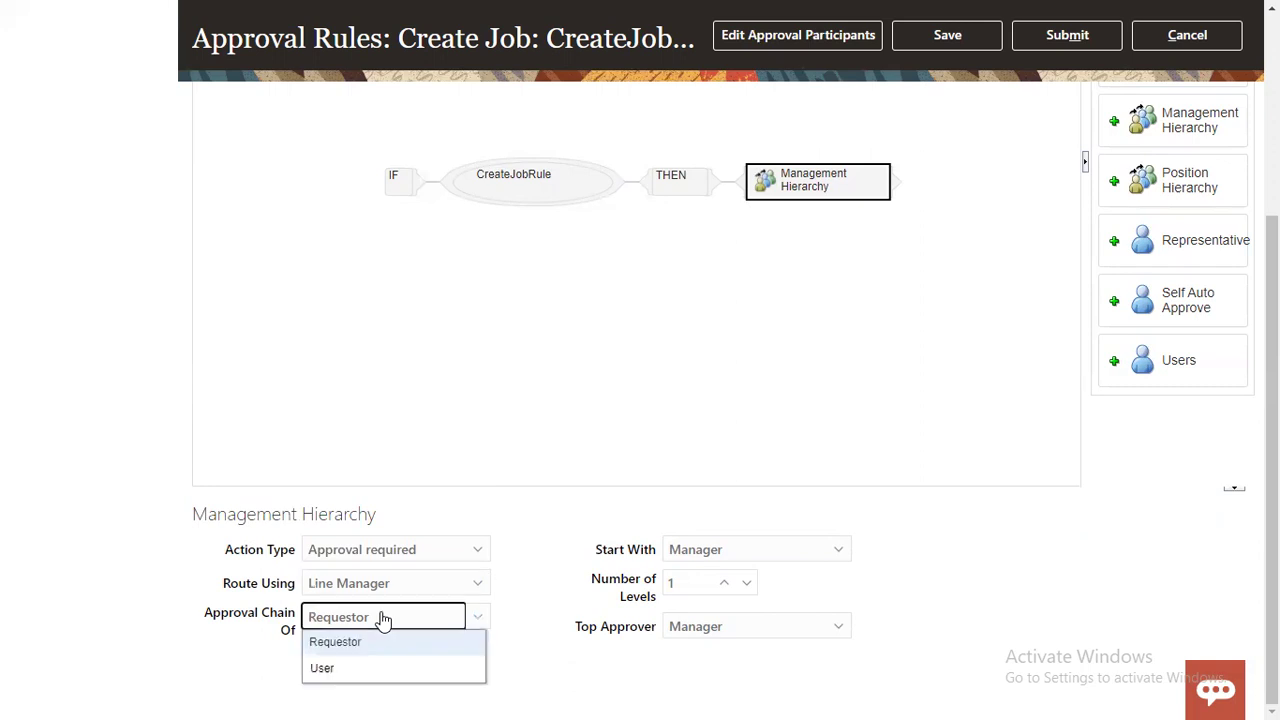
left_click(383, 620)
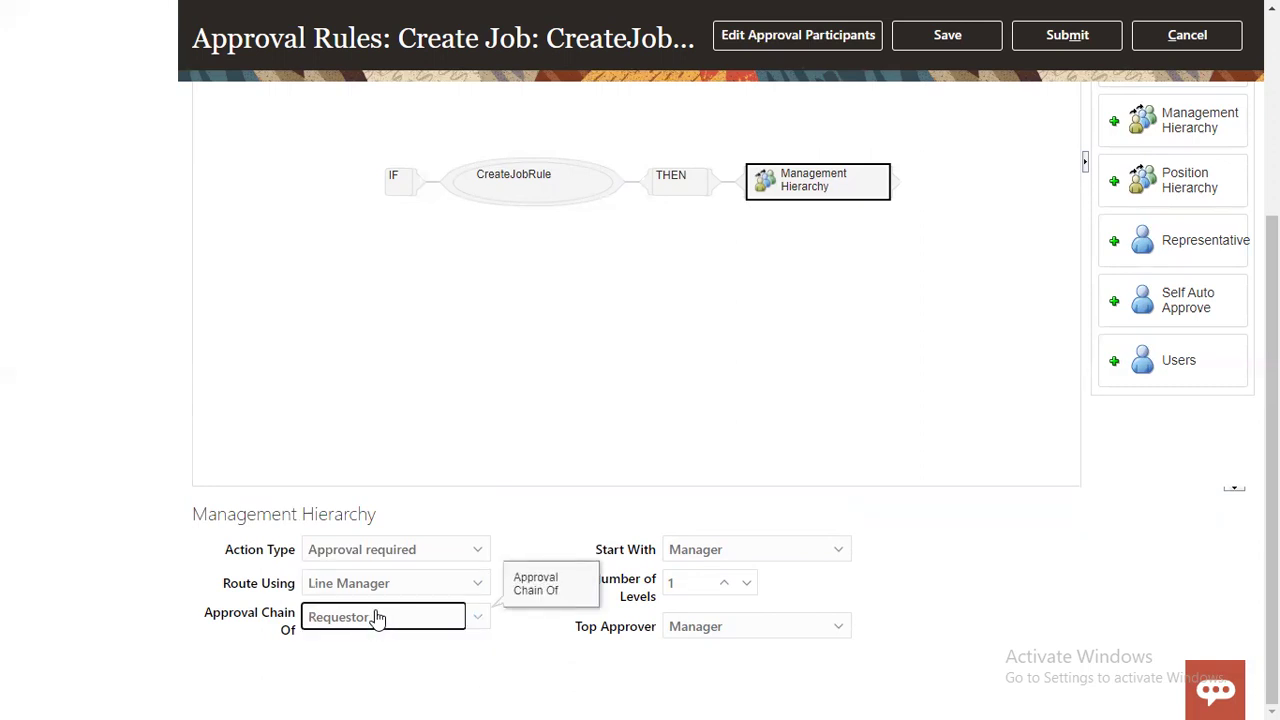
left_click(714, 556)
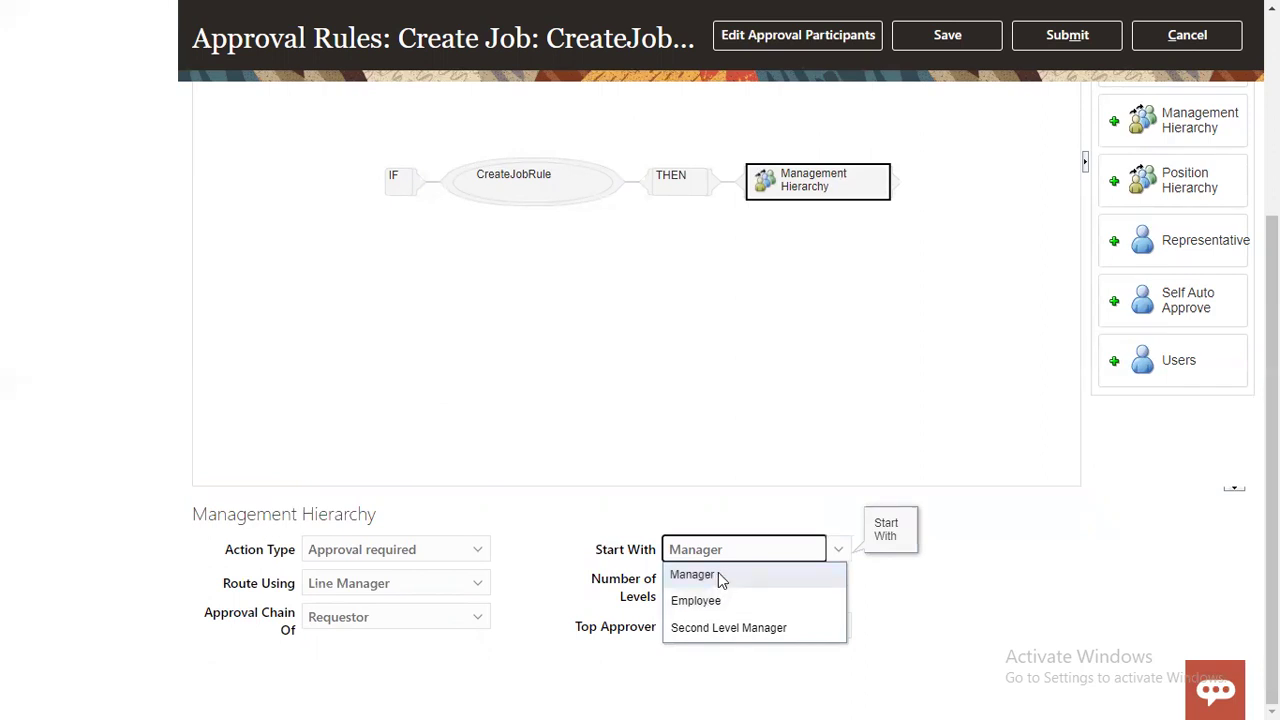
Step: Set the hierarchy to 2 levels, starting with Manager and Manager as top approver, and save
left_click(717, 577)
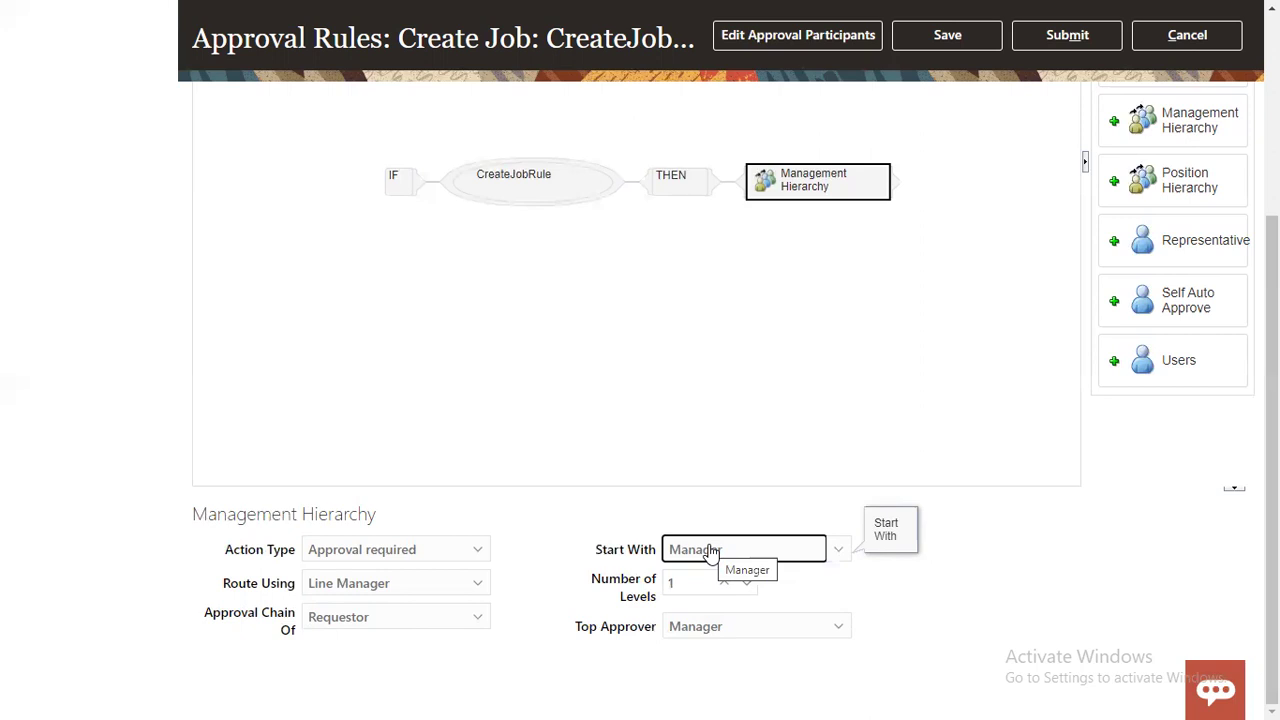
left_click(723, 586)
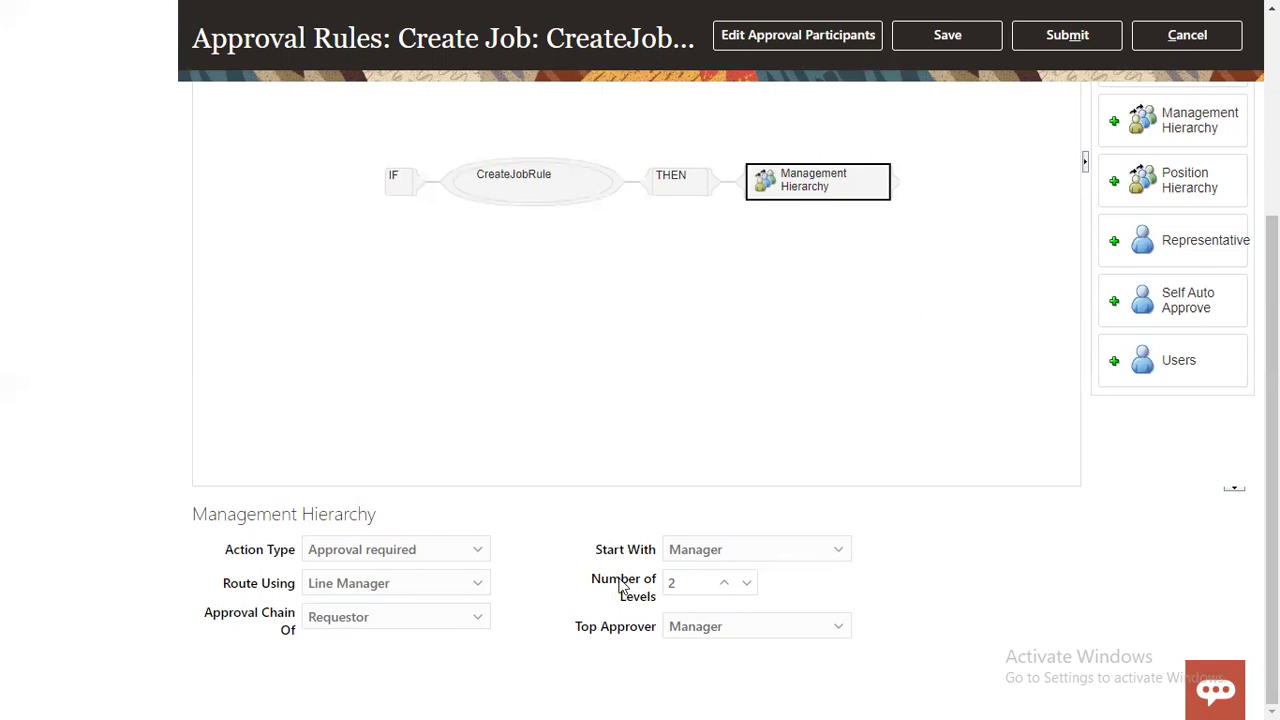
left_click(603, 640)
left_click(712, 628)
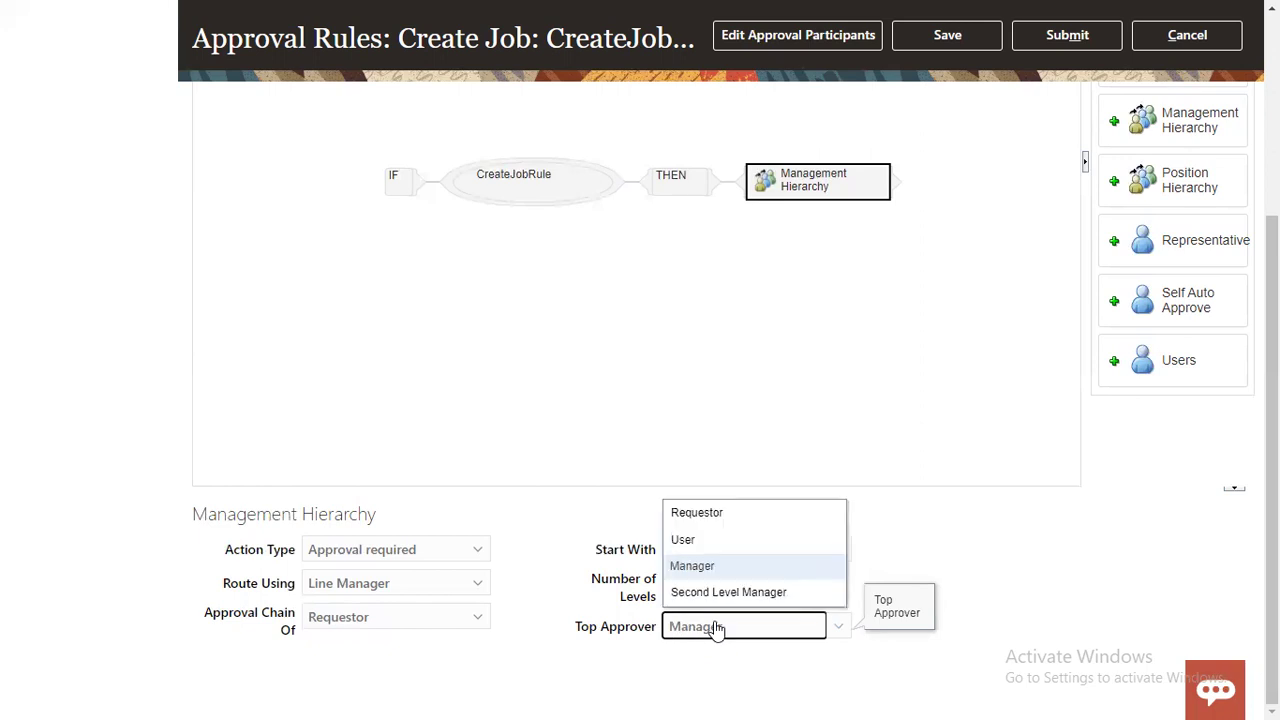
left_click(654, 637)
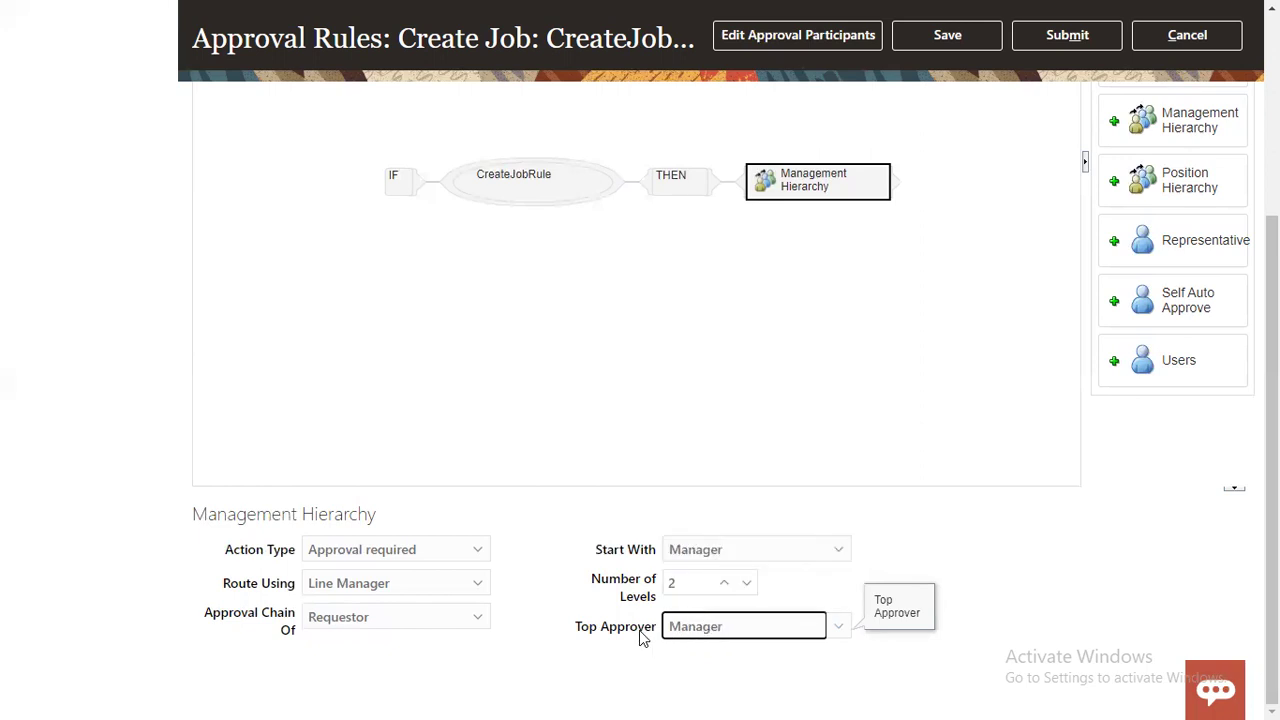
left_click(711, 628)
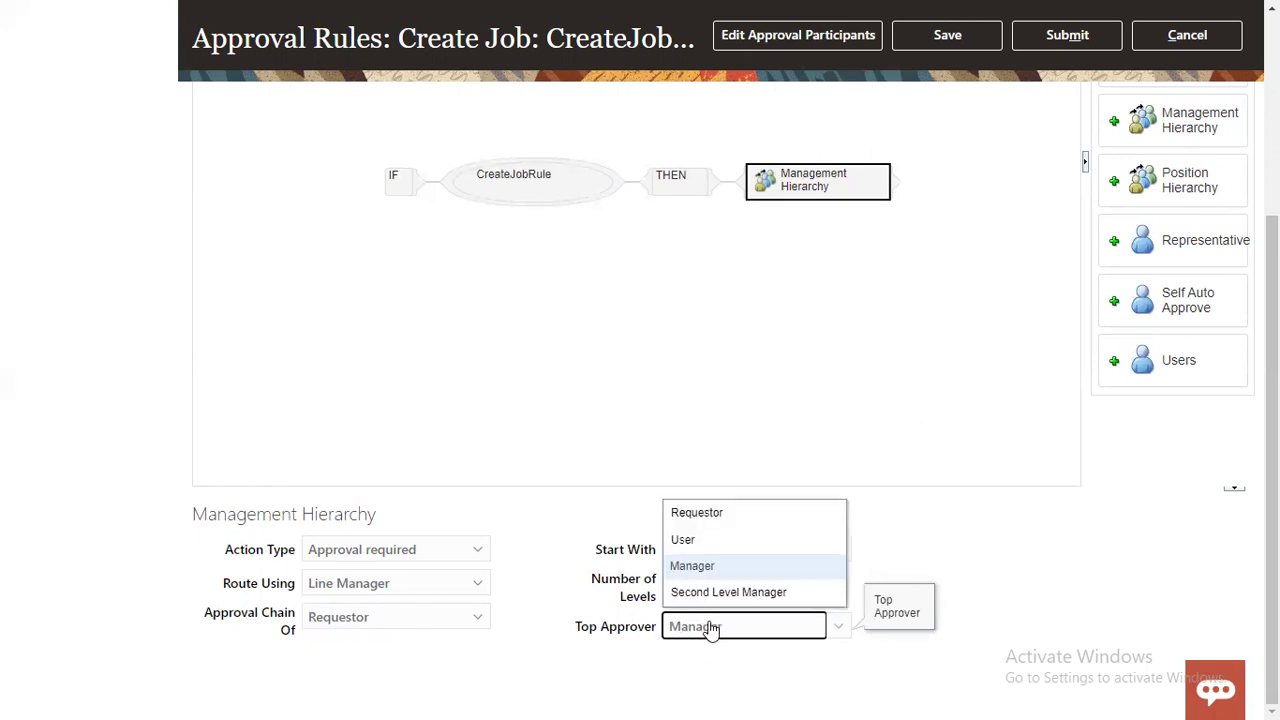
left_click(622, 636)
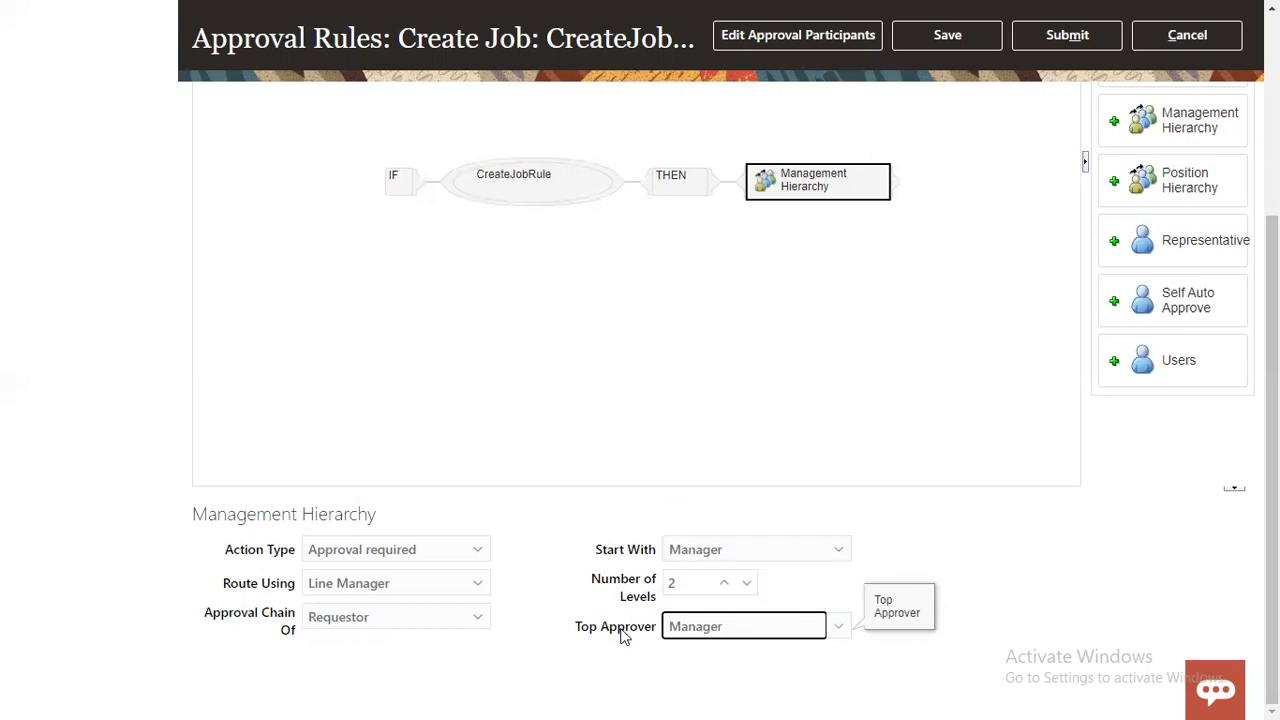
left_click(958, 560)
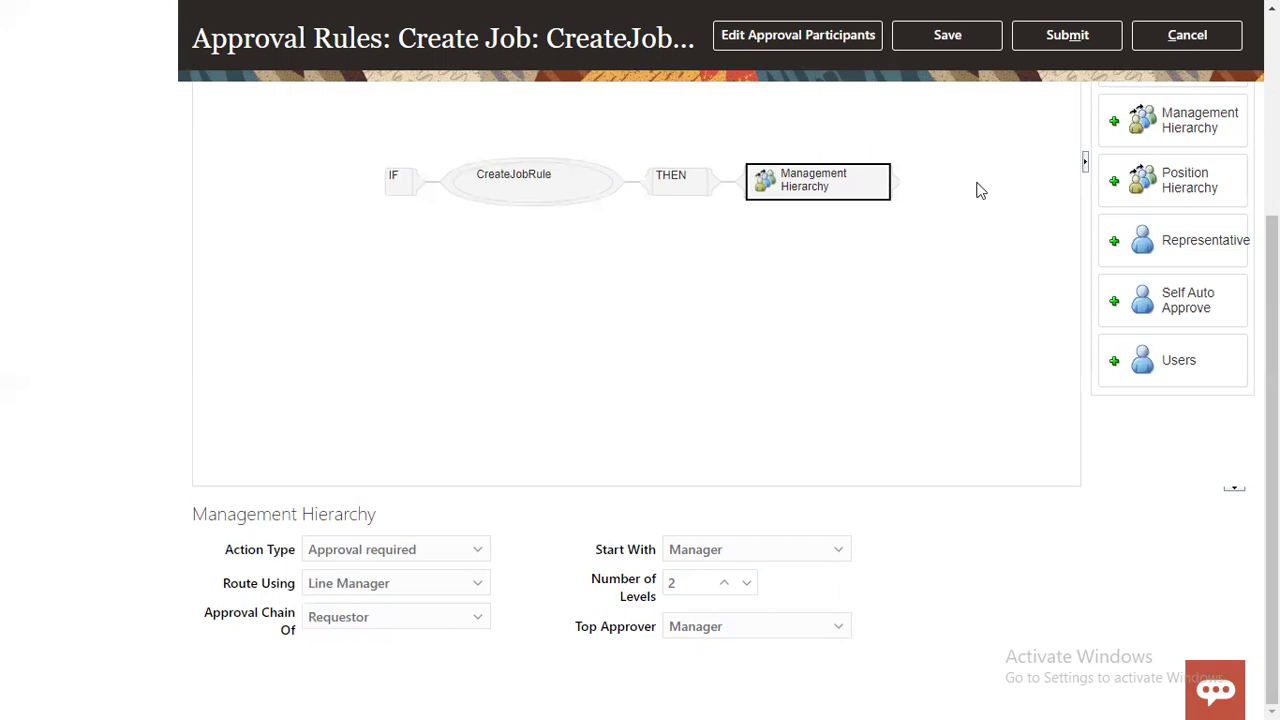
left_click(963, 37)
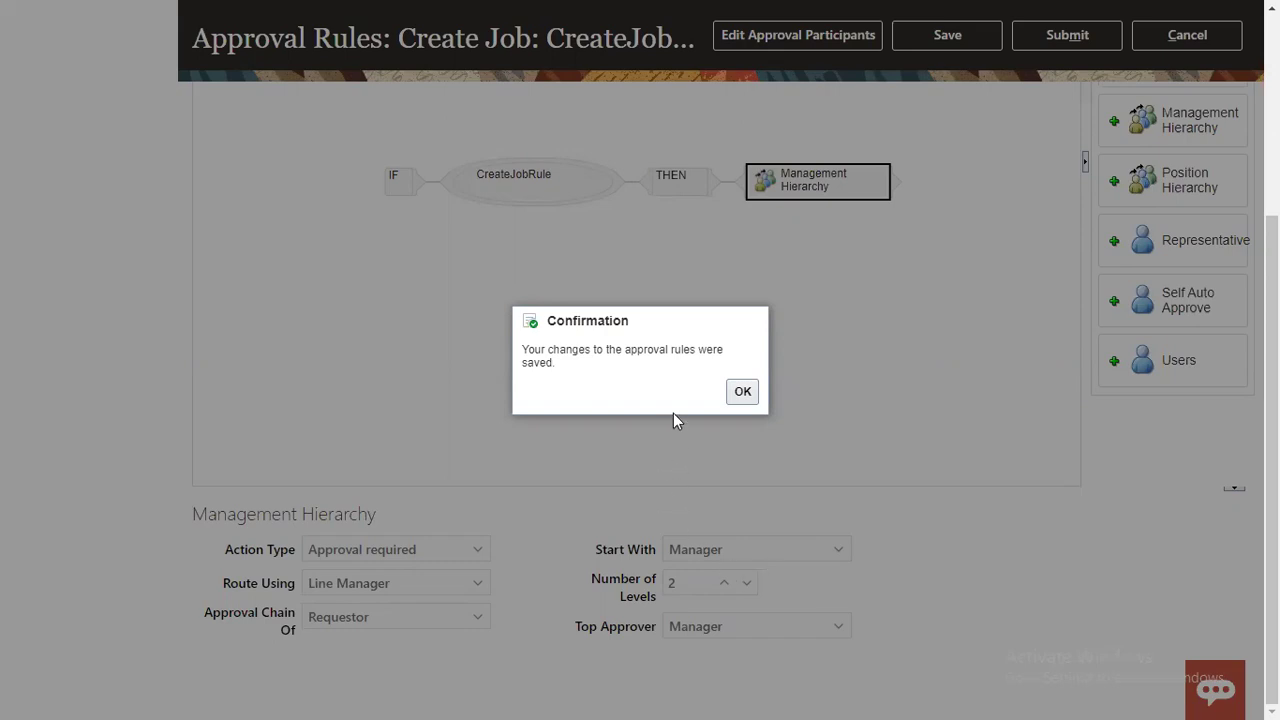
Step: Acknowledge the saved message, submit the Create Job rules, and confirm committing the changes
left_click(740, 392)
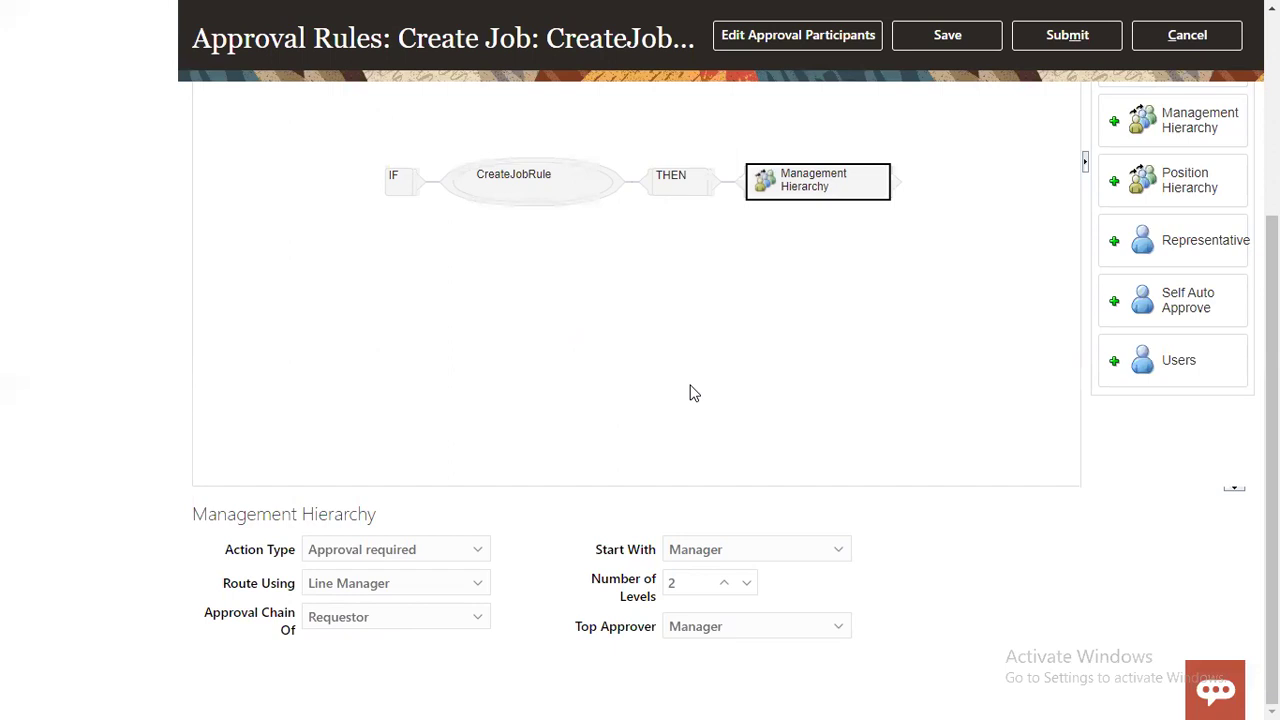
left_click(1067, 35)
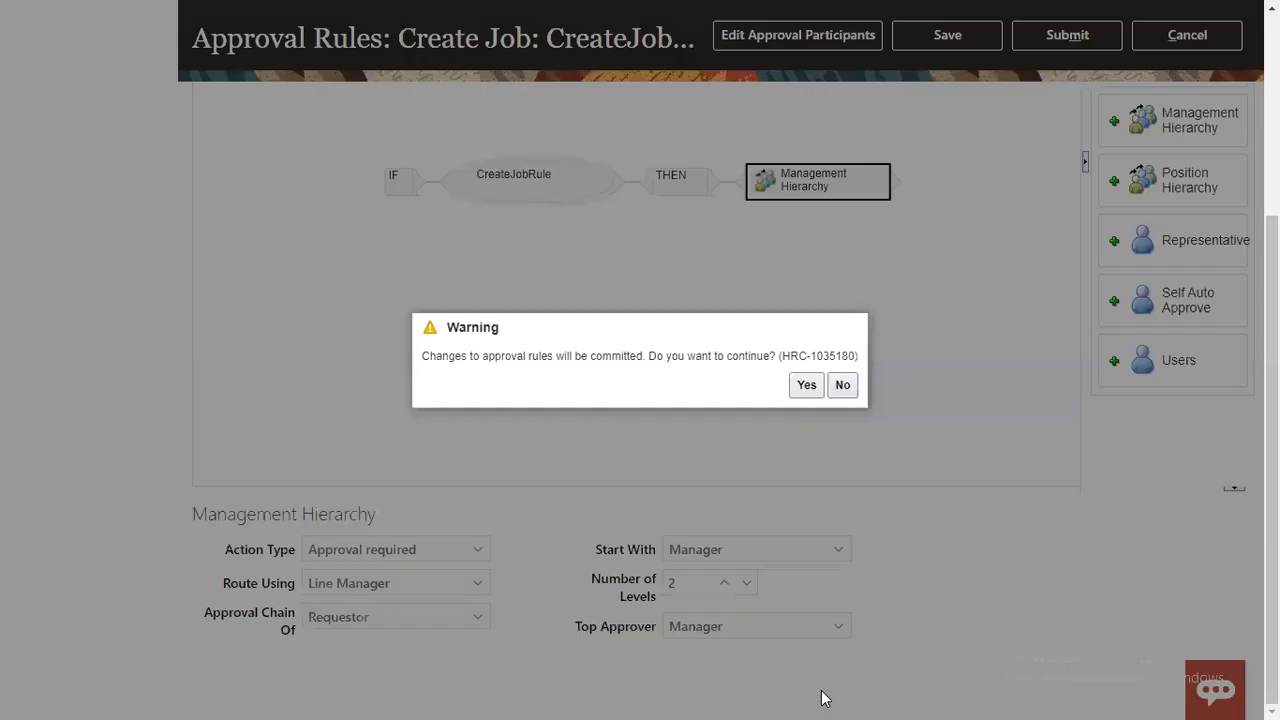
left_click(803, 388)
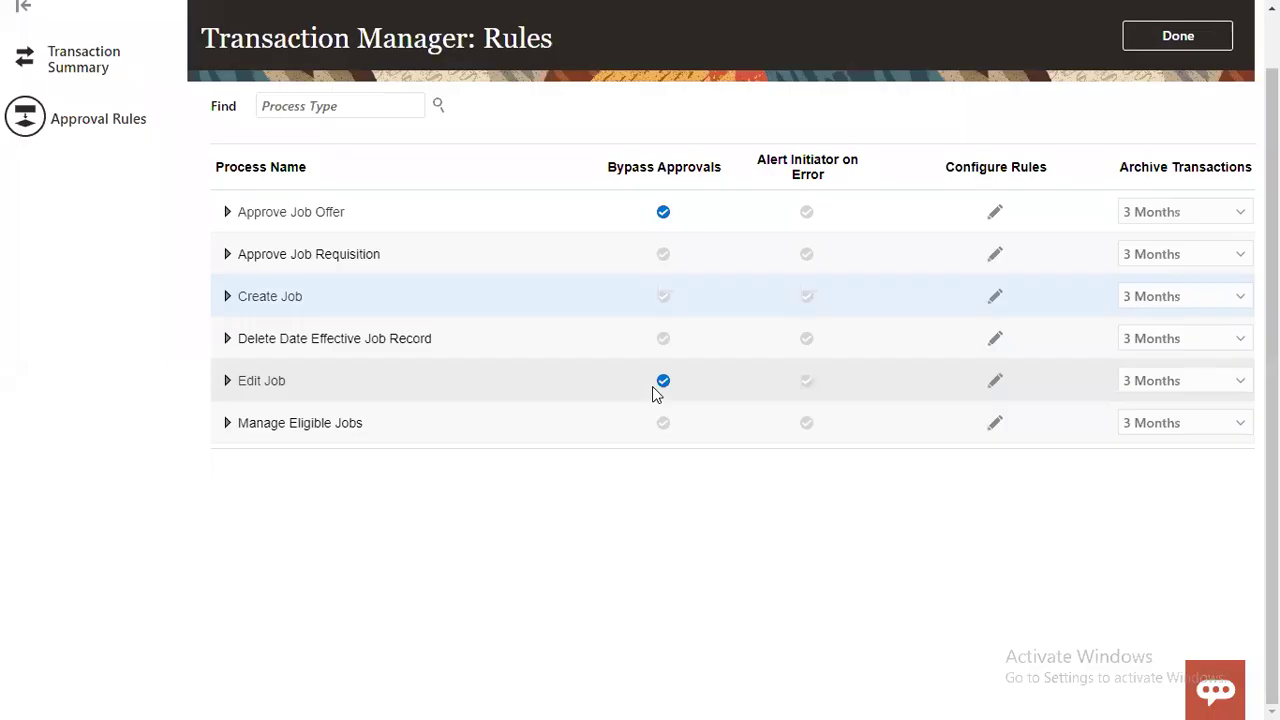
Step: Close the Transaction Manager and open Manage Job through a setup task search for 'job'
left_click(1152, 37)
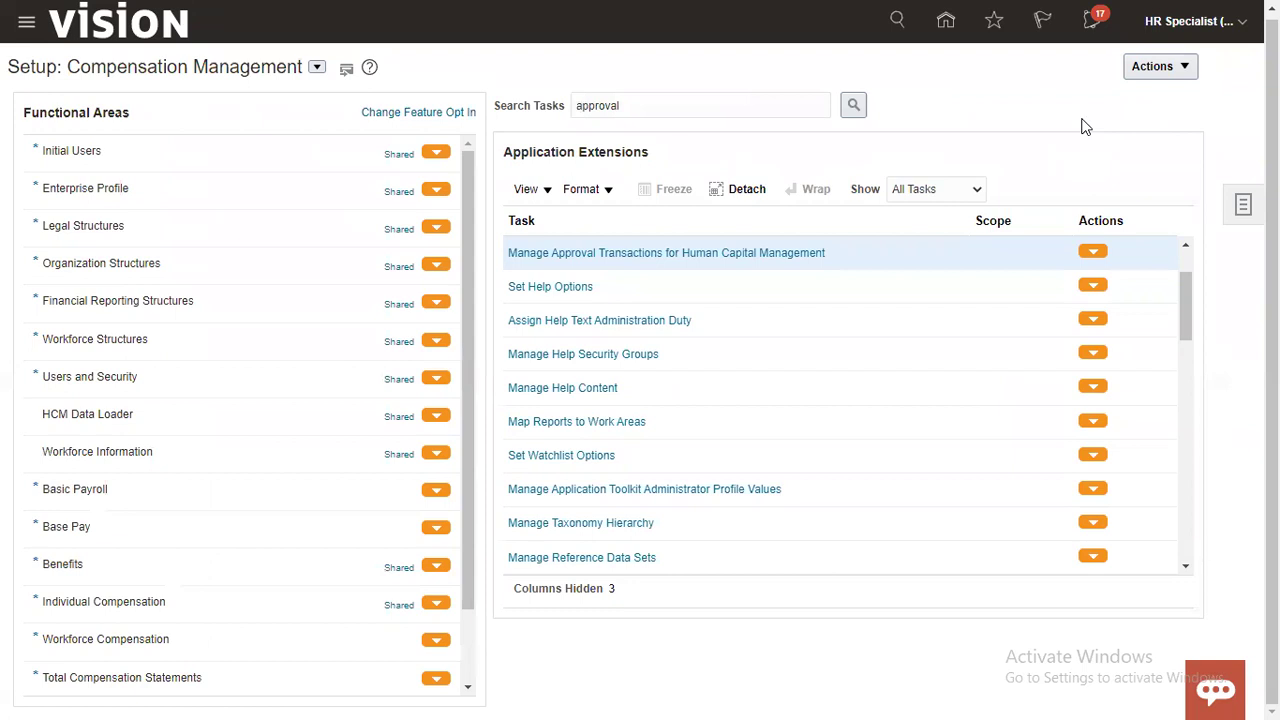
double_click(647, 108)
type("job")
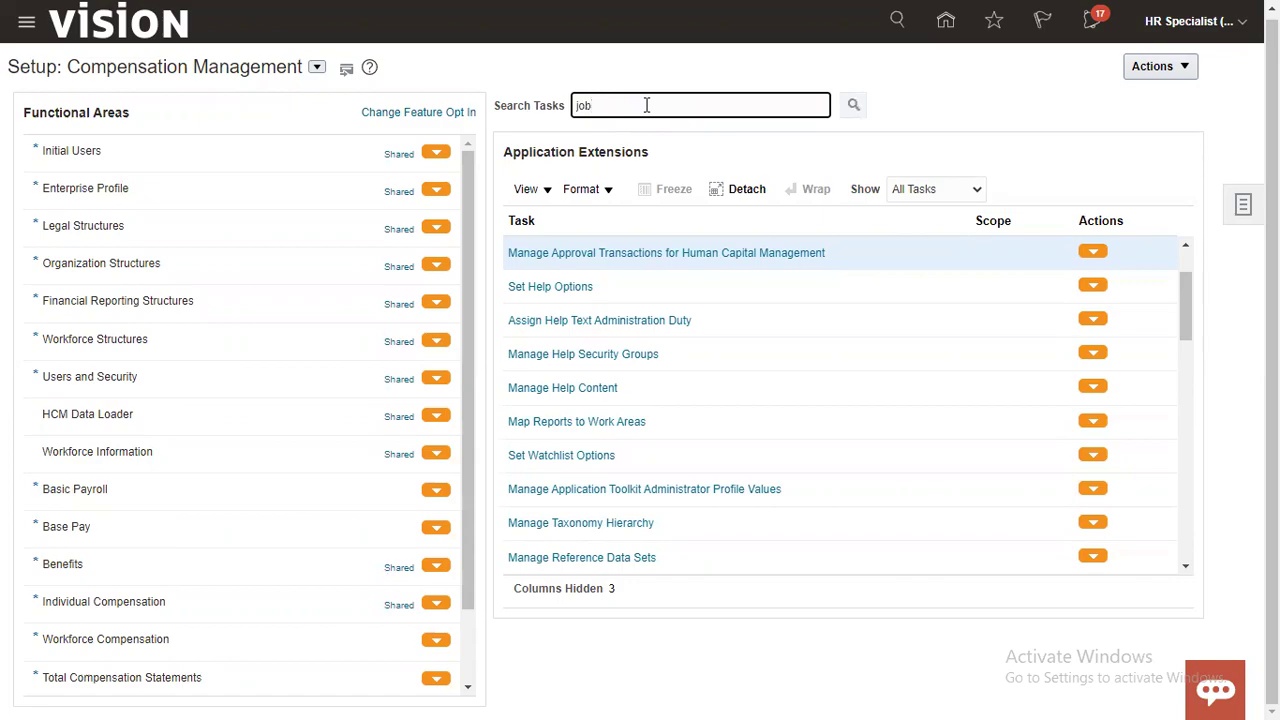
key("Return")
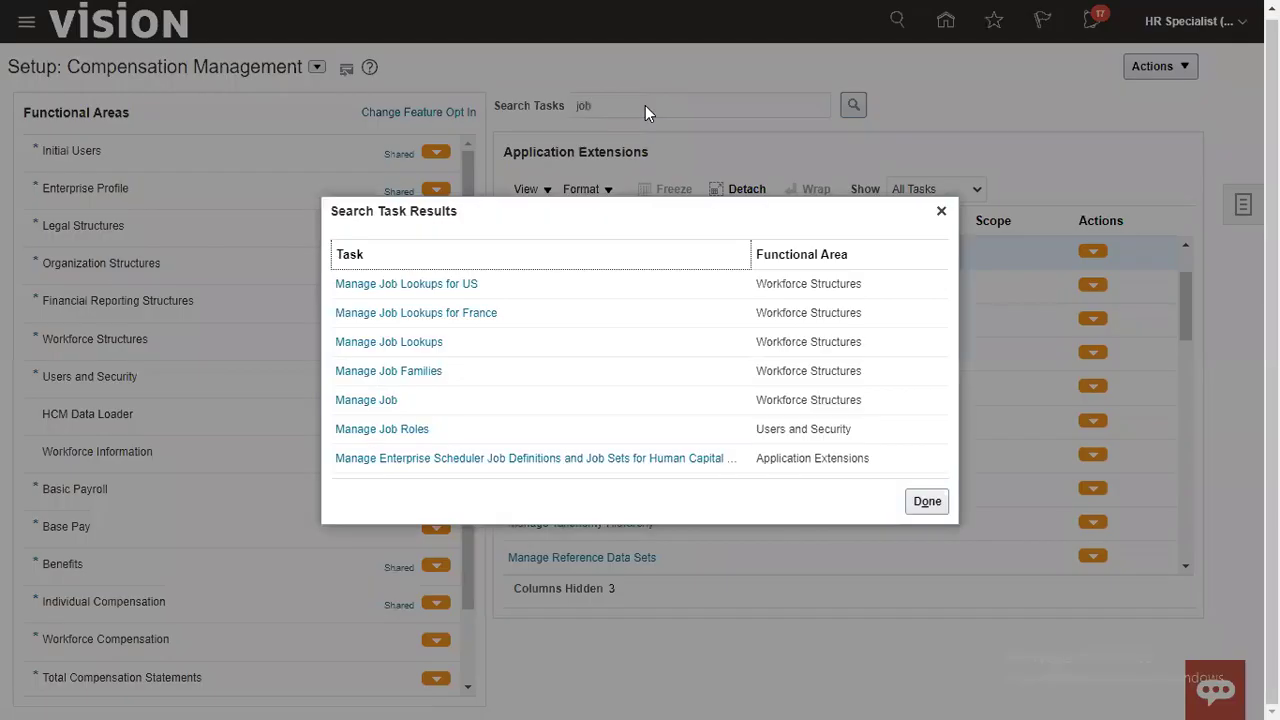
left_click(350, 402)
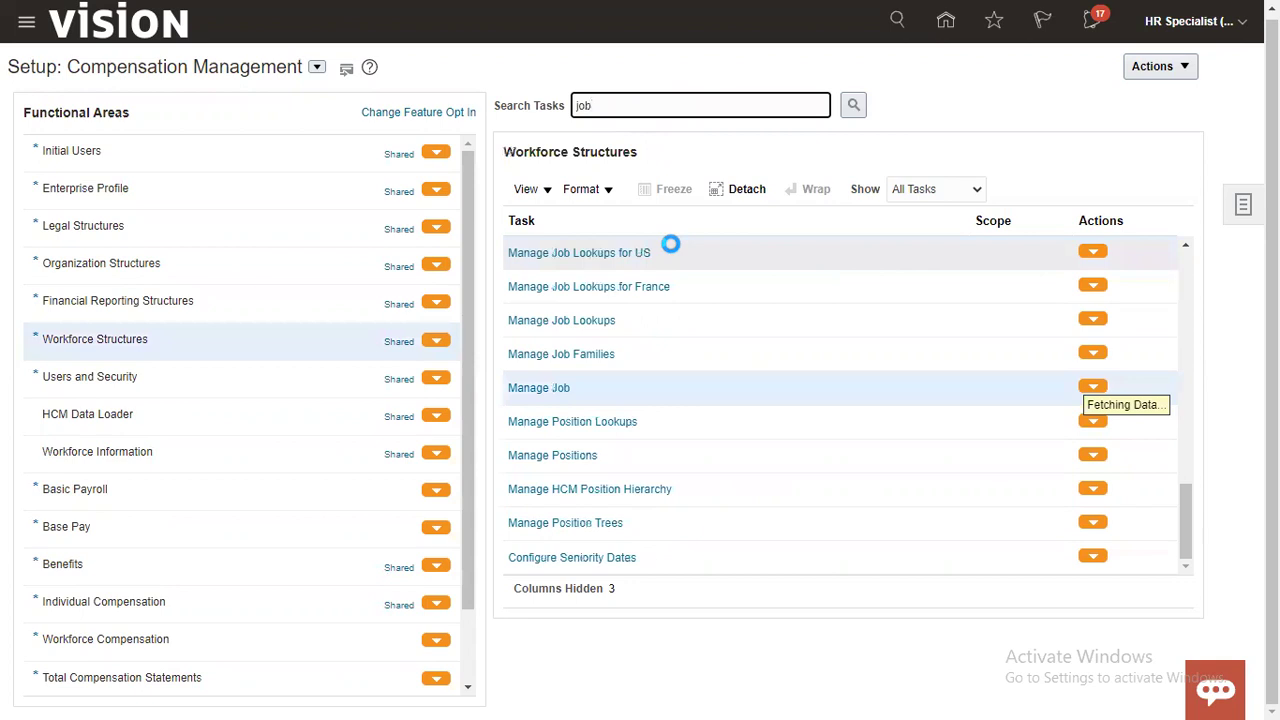
left_click(558, 389)
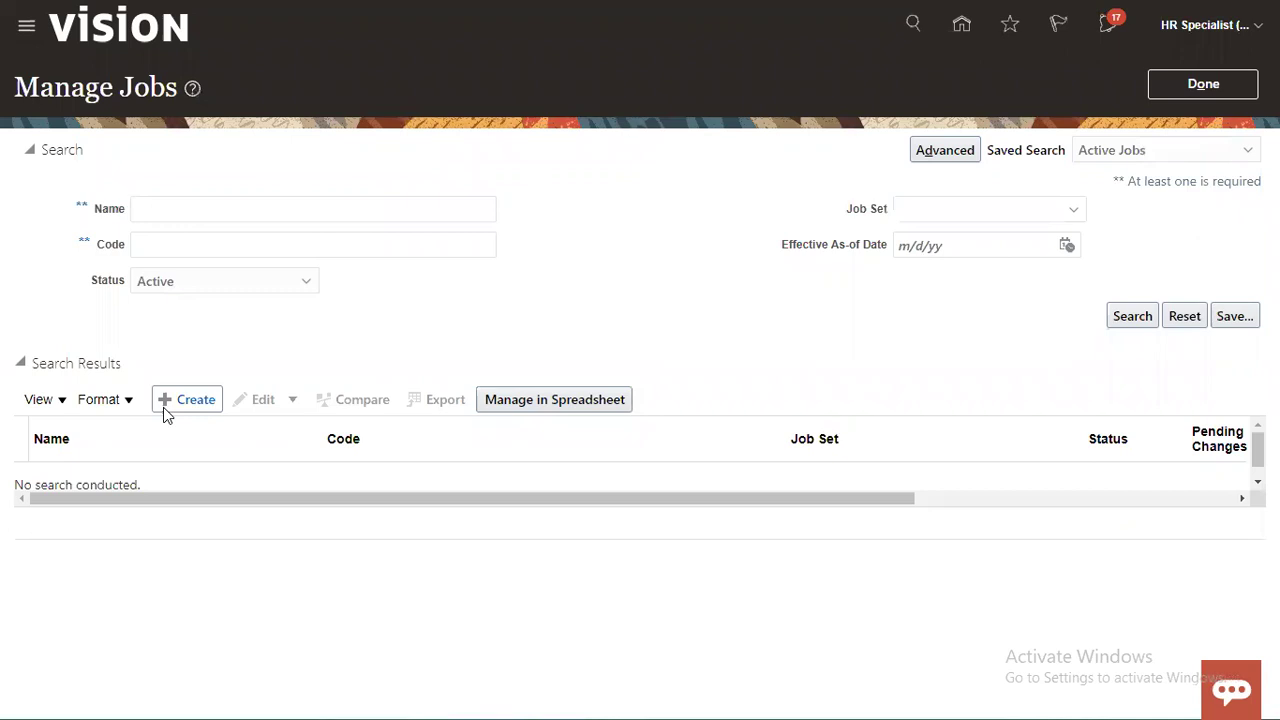
Step: Create a job named RTL_CLERK_JOB with code RTL_CLERK_JOB and continue to Job Details
left_click(196, 400)
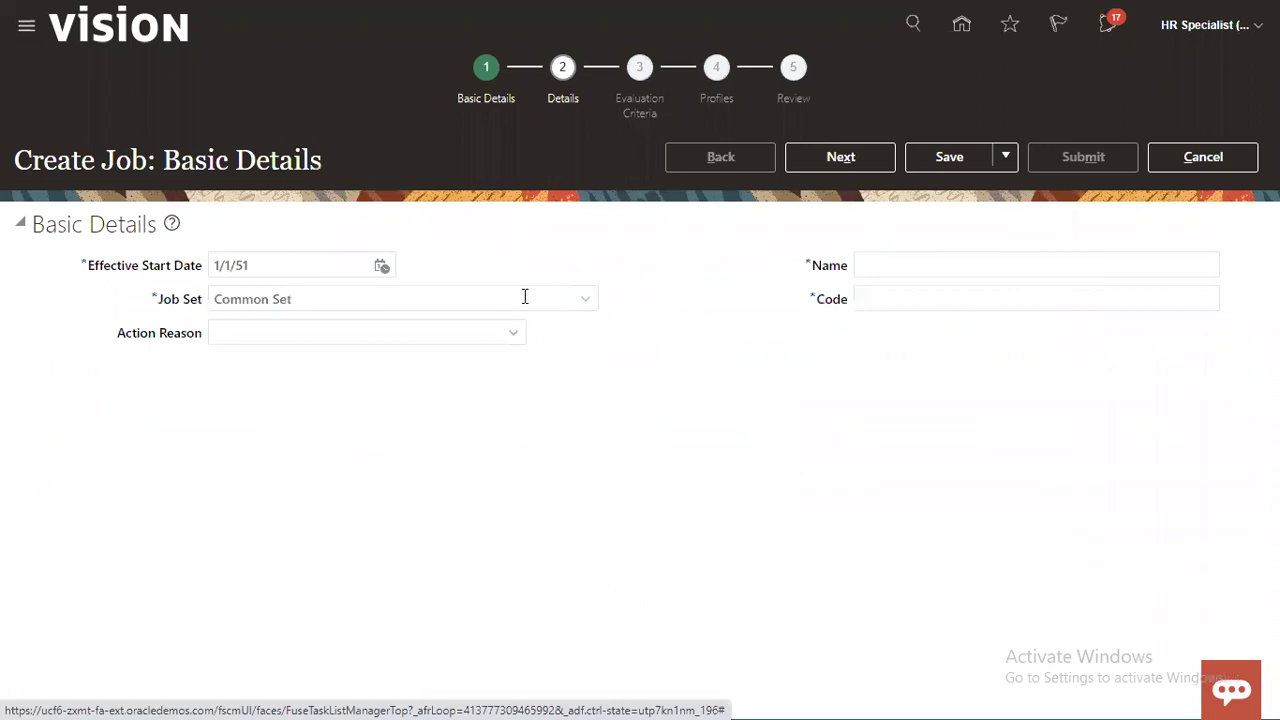
left_click(955, 274)
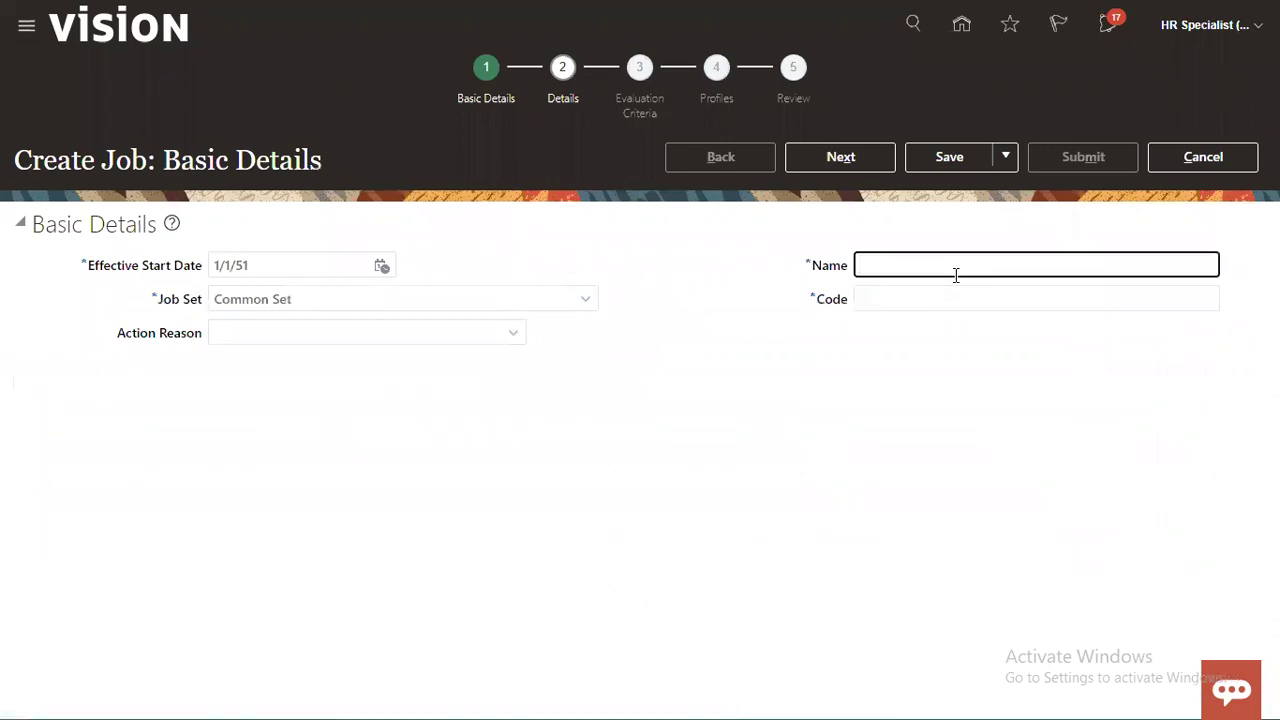
type("RTL_CLERK_JOB")
key("ctrl+a")
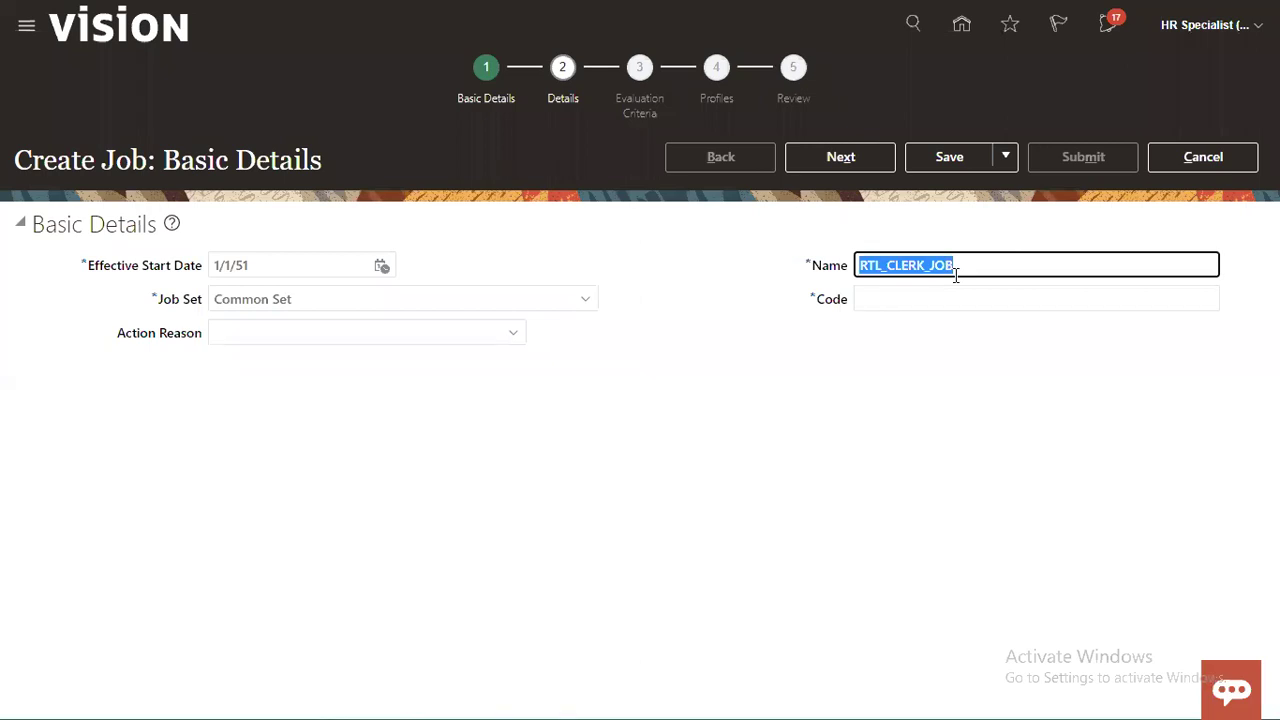
key("ctrl+c")
key("Tab")
key("ctrl+v")
left_click(842, 158)
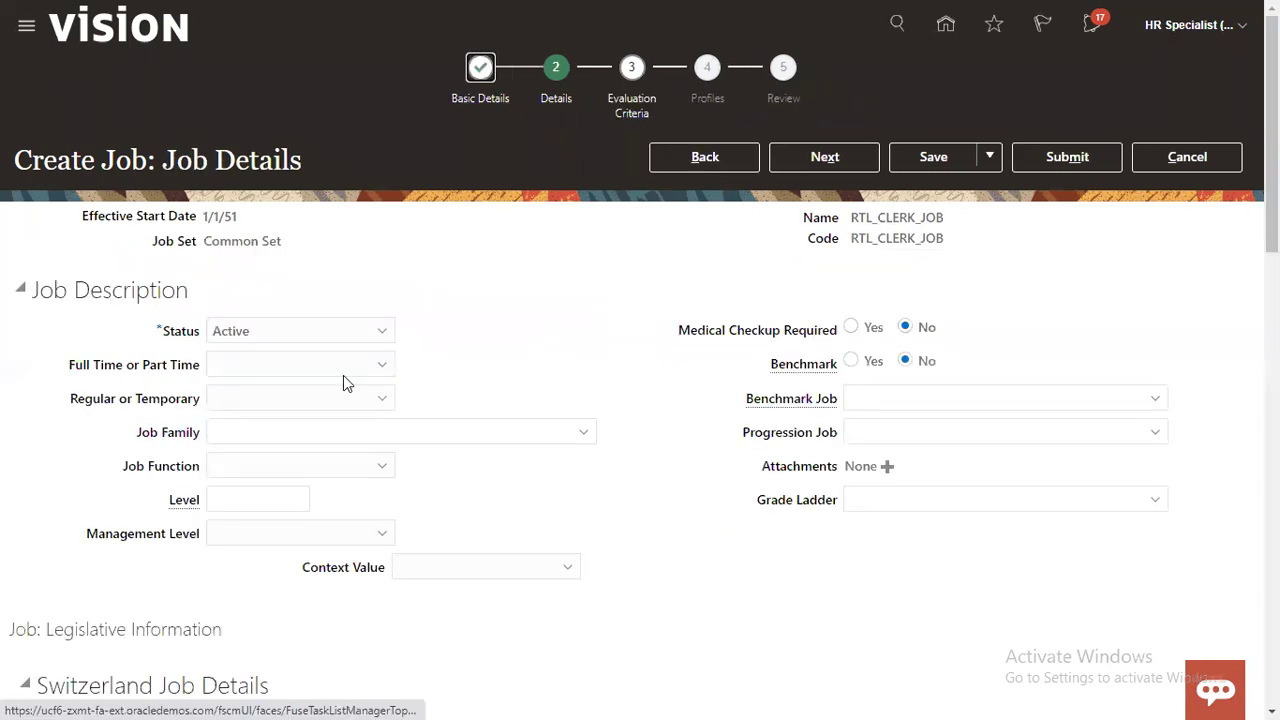
Step: Make RTL_CLERK_JOB Full time and Regular, advance to Review, and submit it for approval
left_click(277, 364)
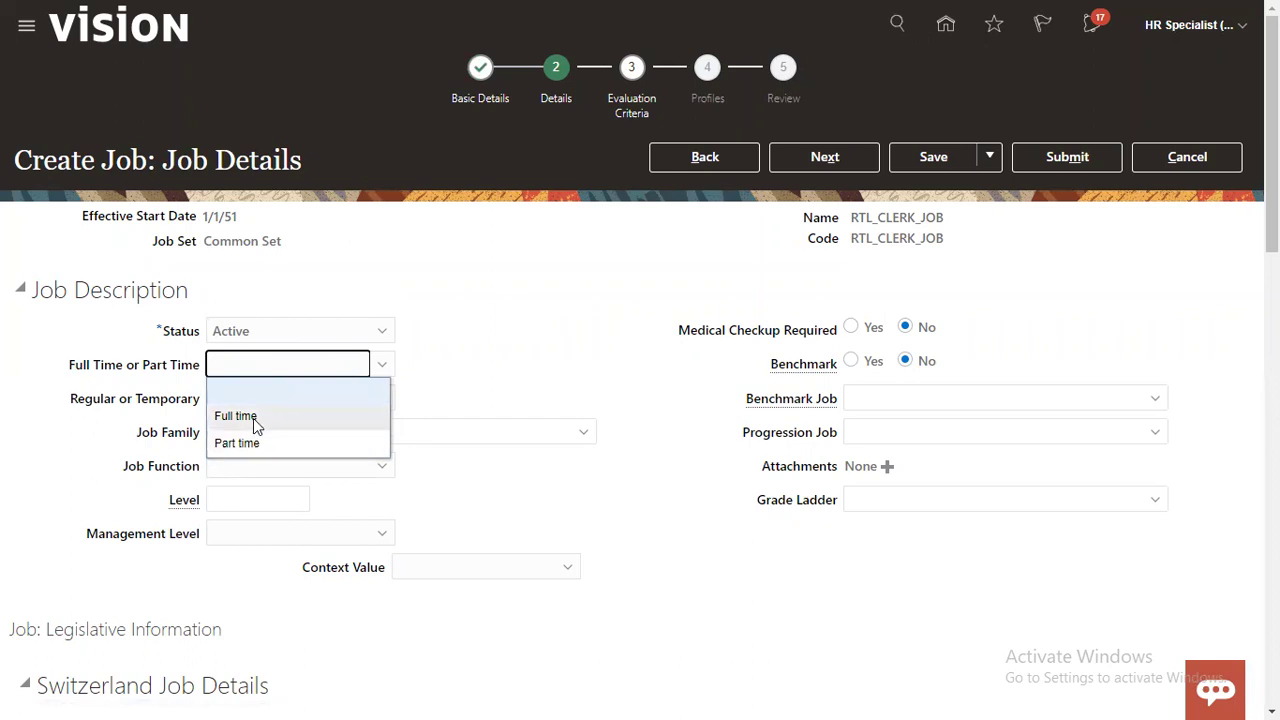
left_click(264, 415)
left_click(266, 401)
left_click(262, 446)
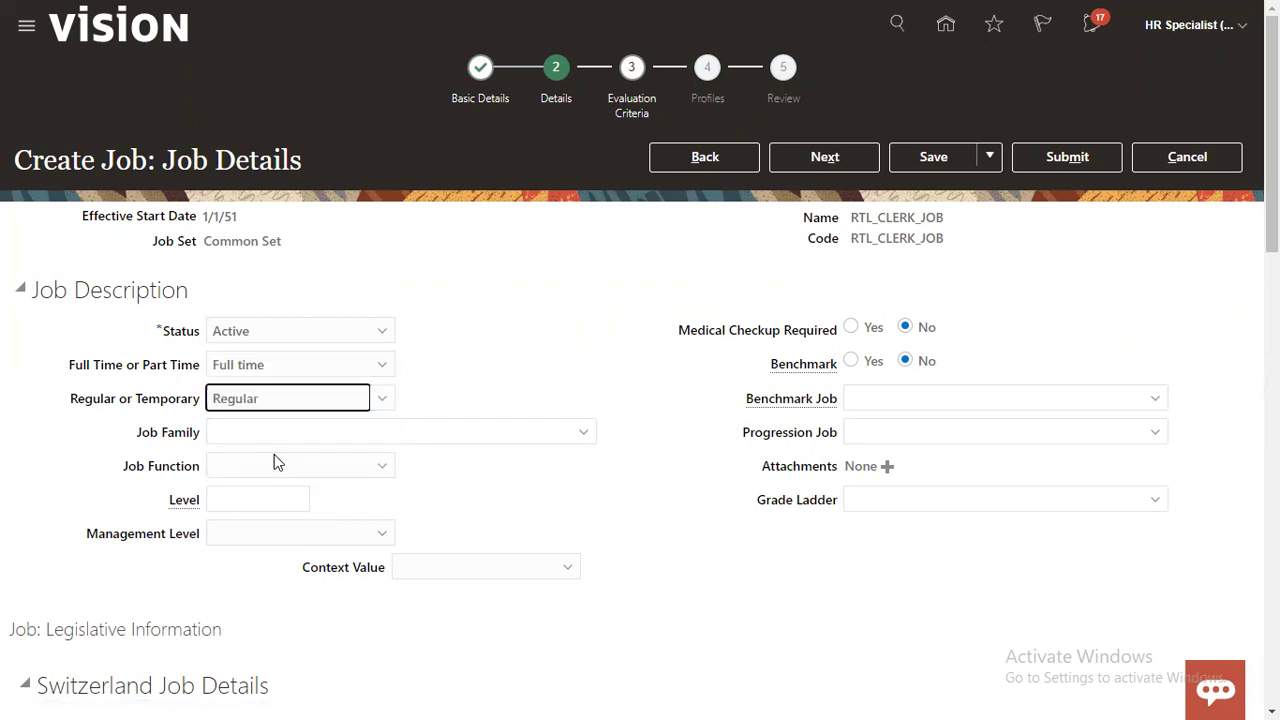
left_click(820, 162)
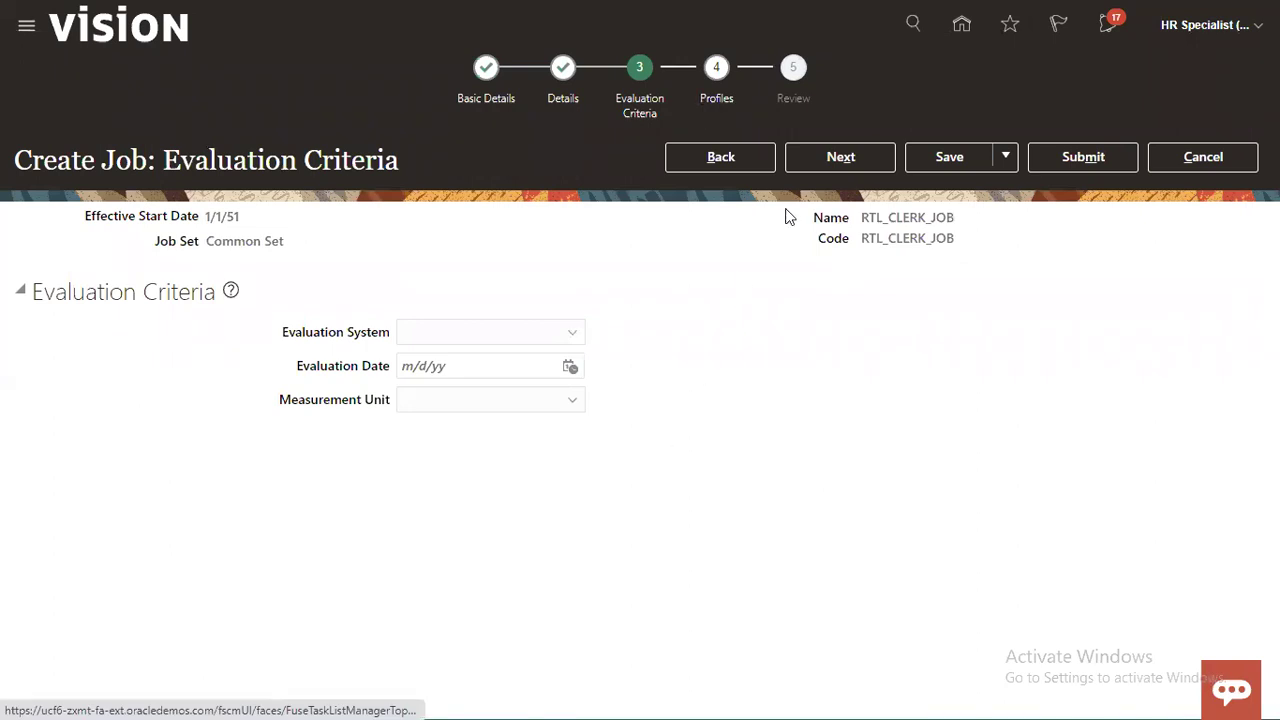
left_click(812, 165)
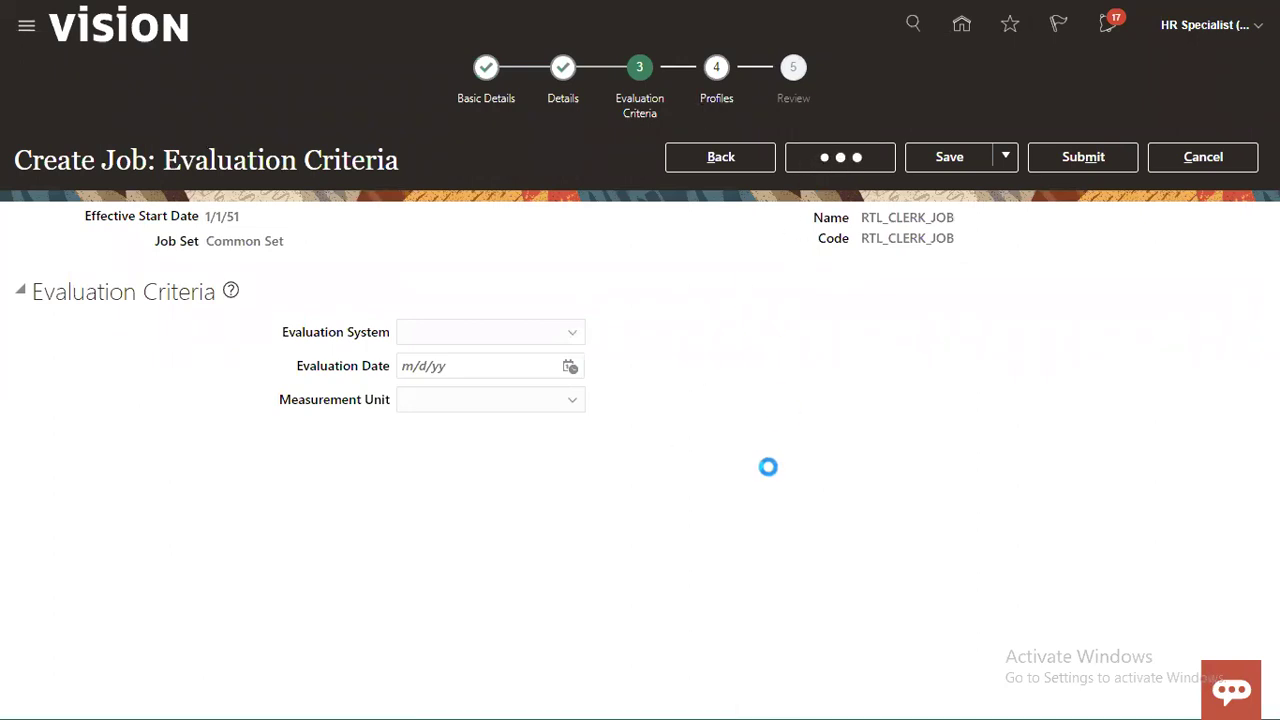
left_click(836, 158)
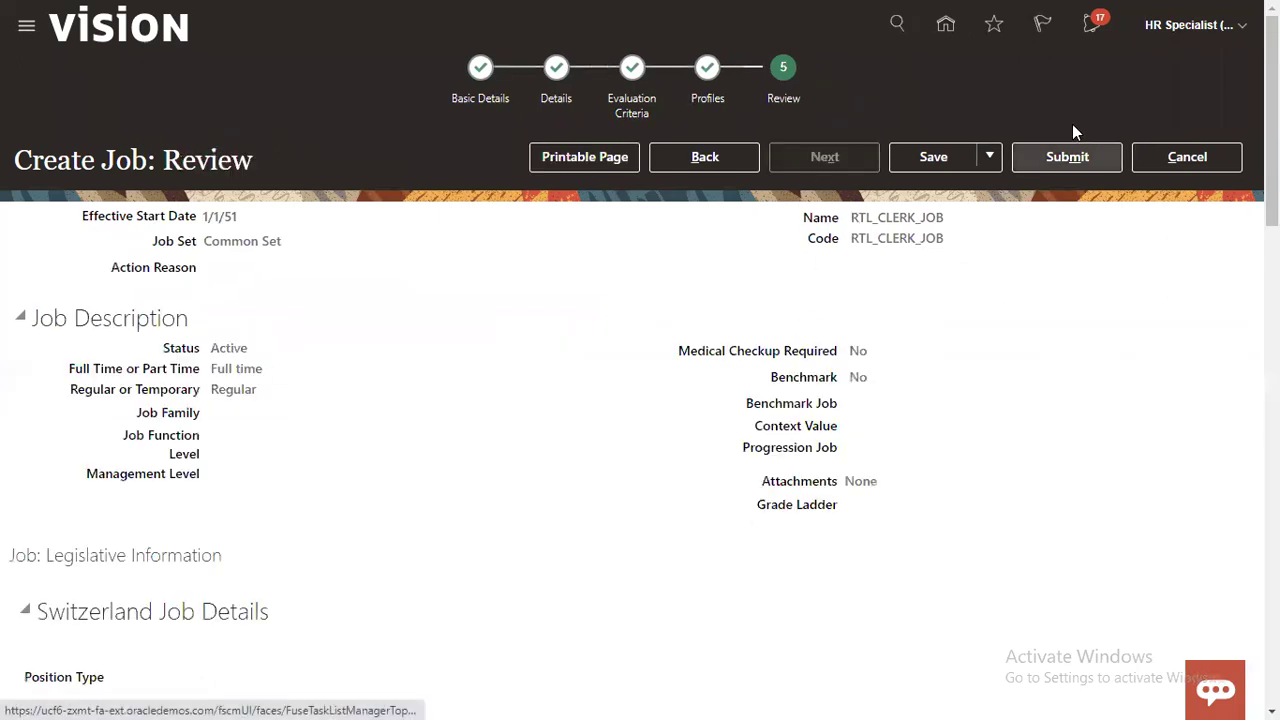
left_click(1062, 157)
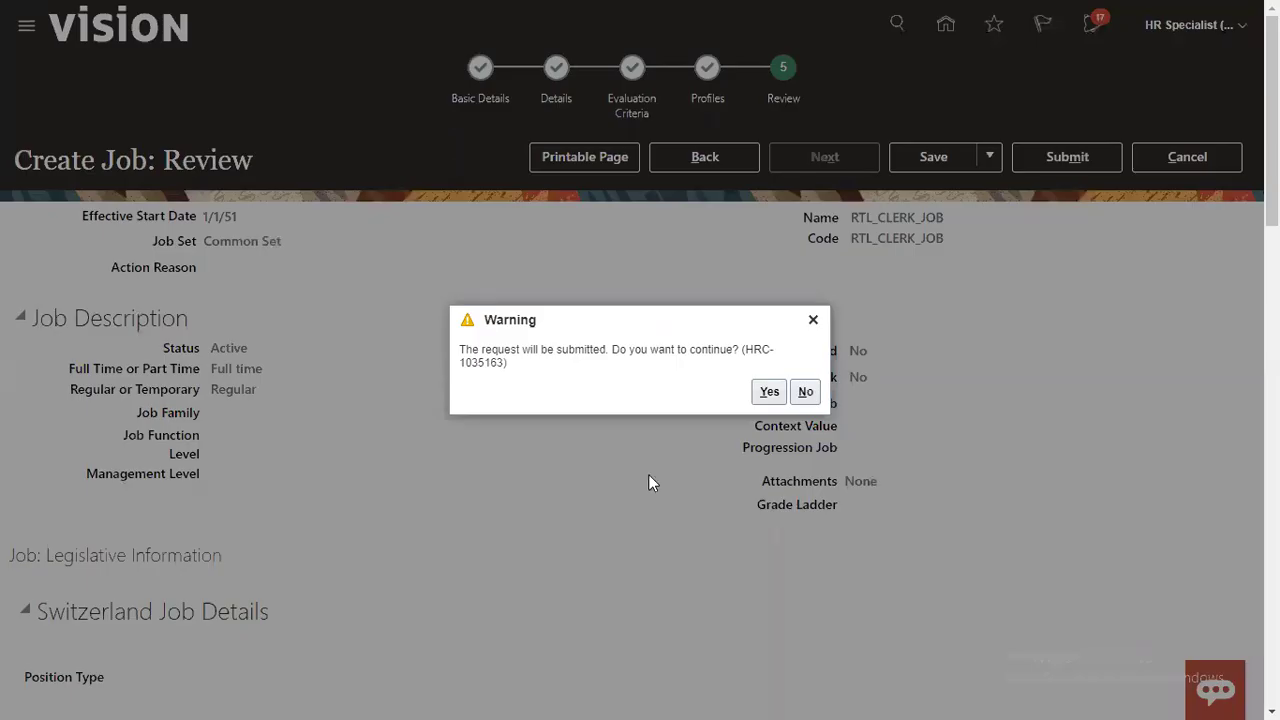
Step: Confirm and acknowledge the RTL_CLERK_JOB approval submission, then search Manage Jobs by name RTL_CLERK_JOB
left_click(769, 391)
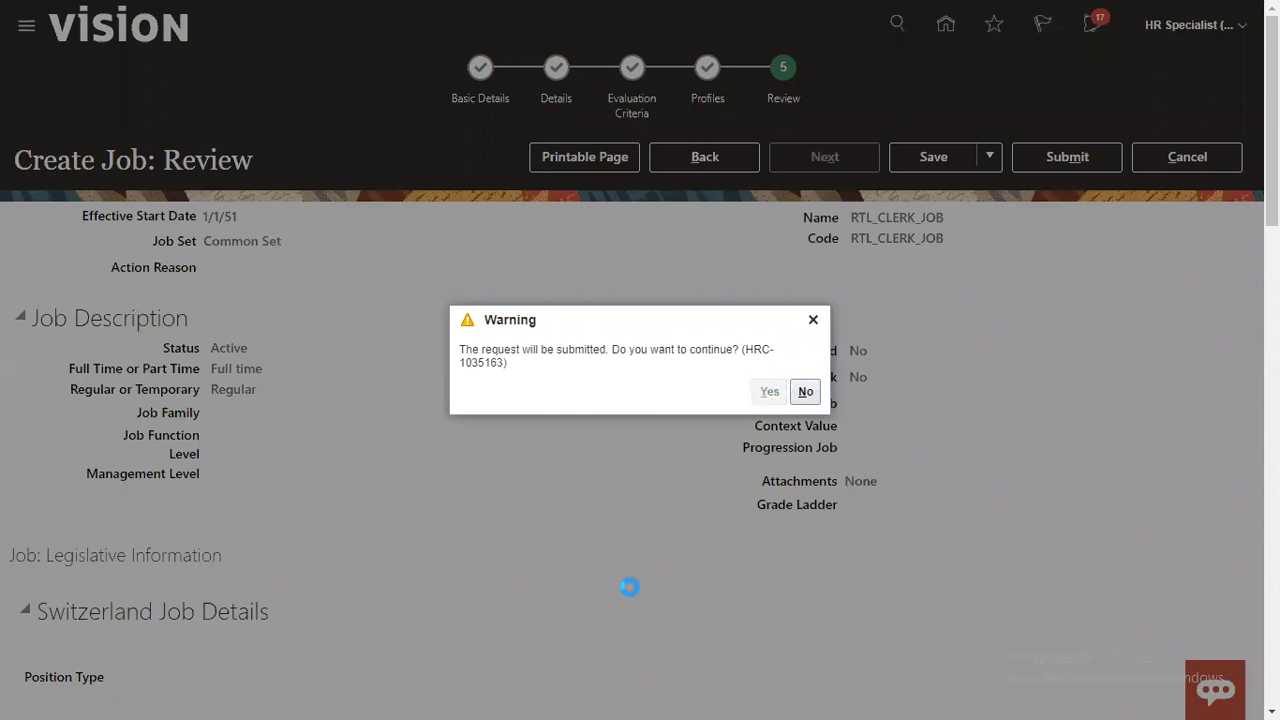
left_click(692, 391)
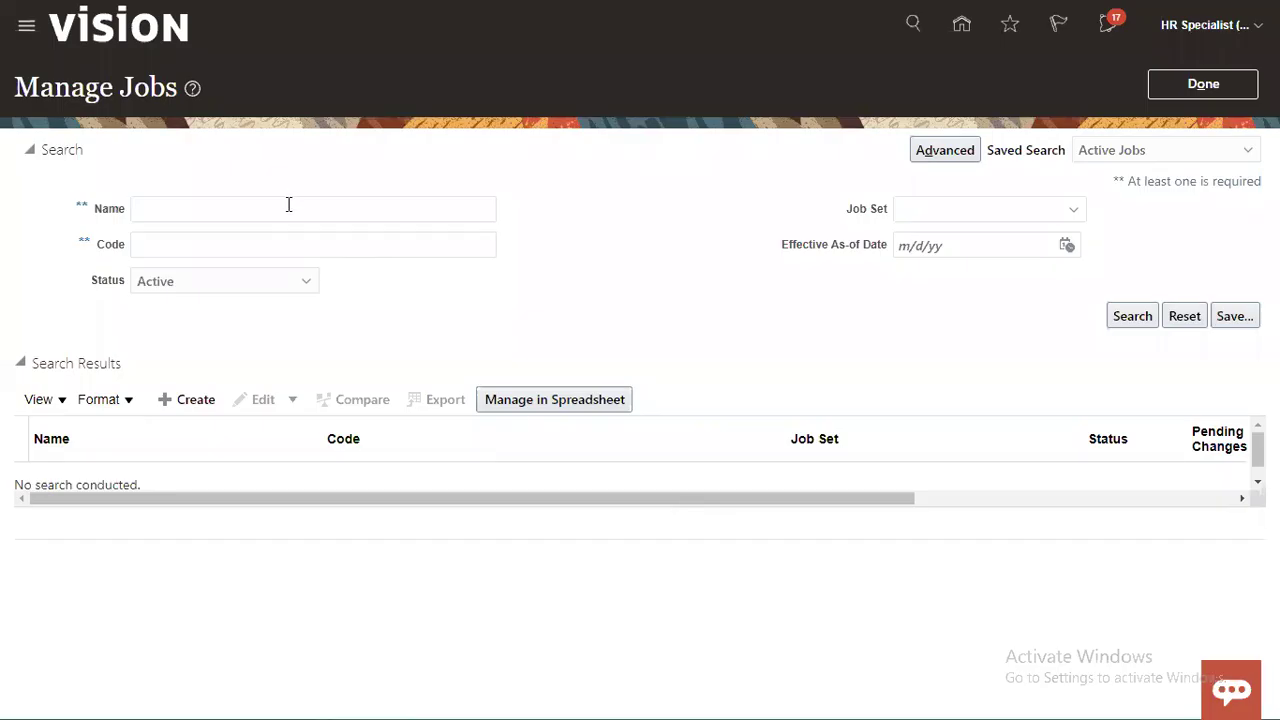
left_click(288, 206)
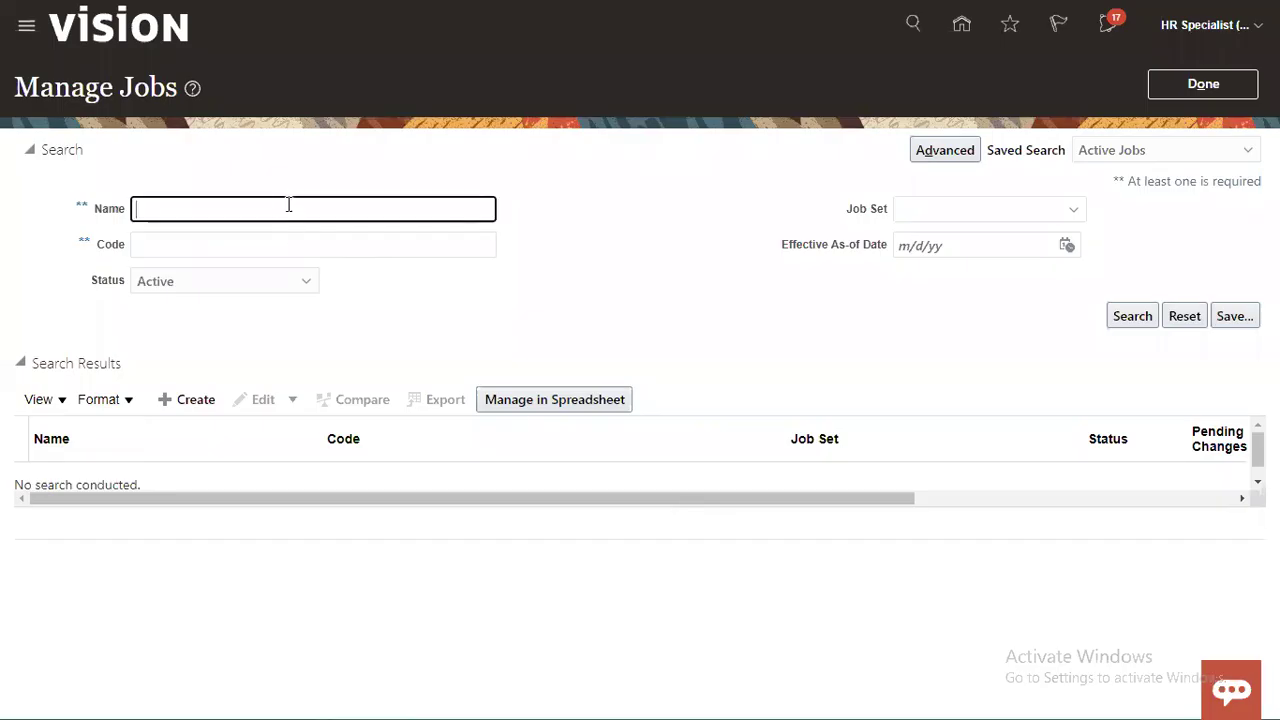
key("ctrl+v")
left_click(1128, 315)
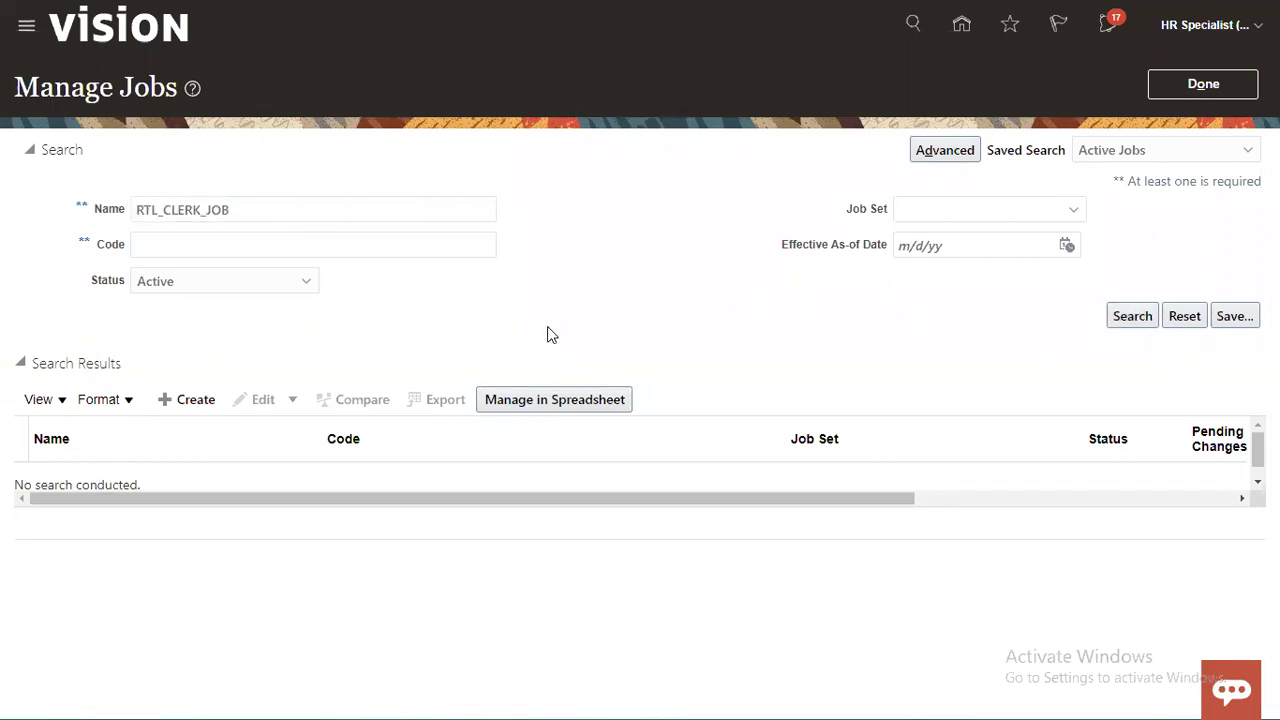
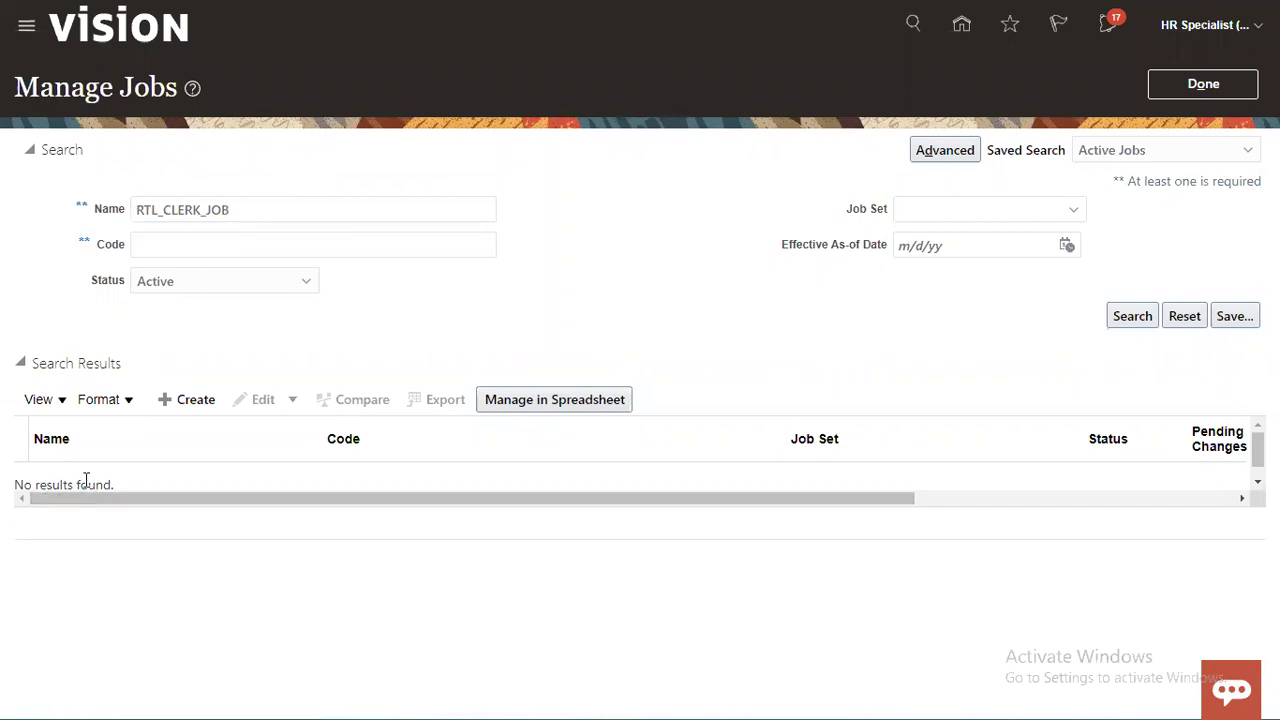
Step: Dismiss the notifications and exit the empty RTL_CLERK_JOB search back to Workforce Structures setup
left_click(1128, 32)
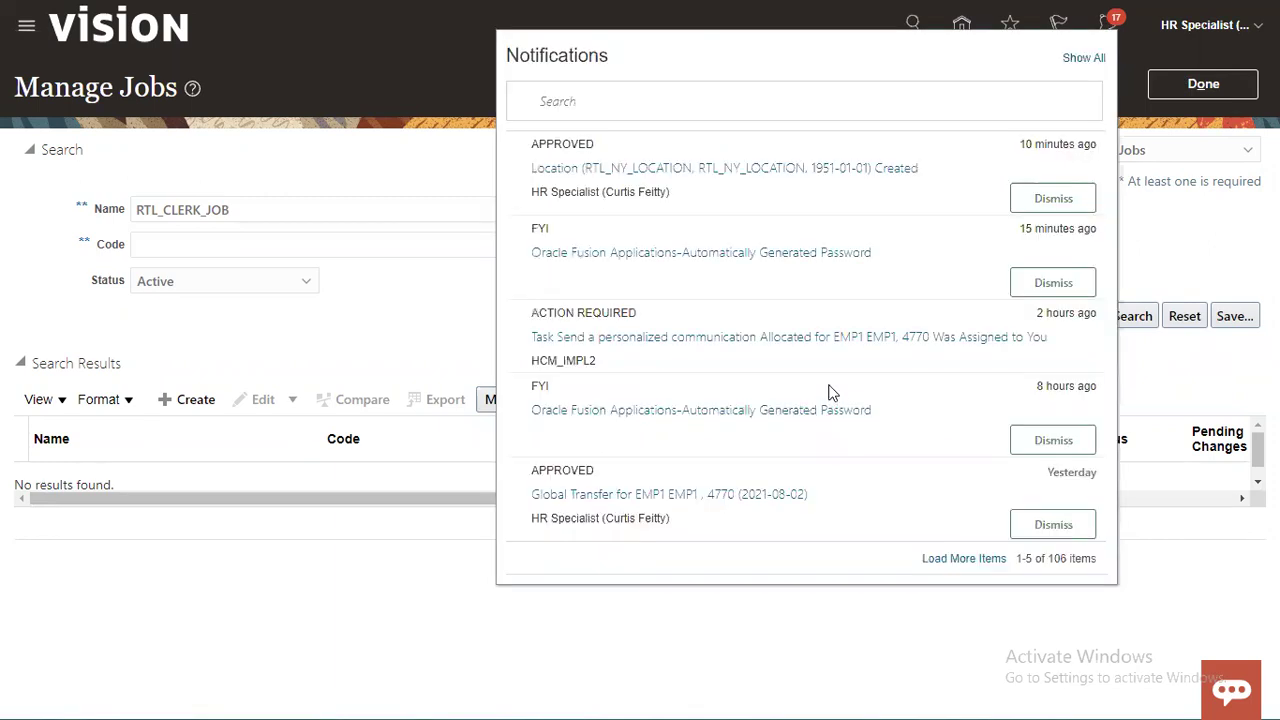
left_click(398, 168)
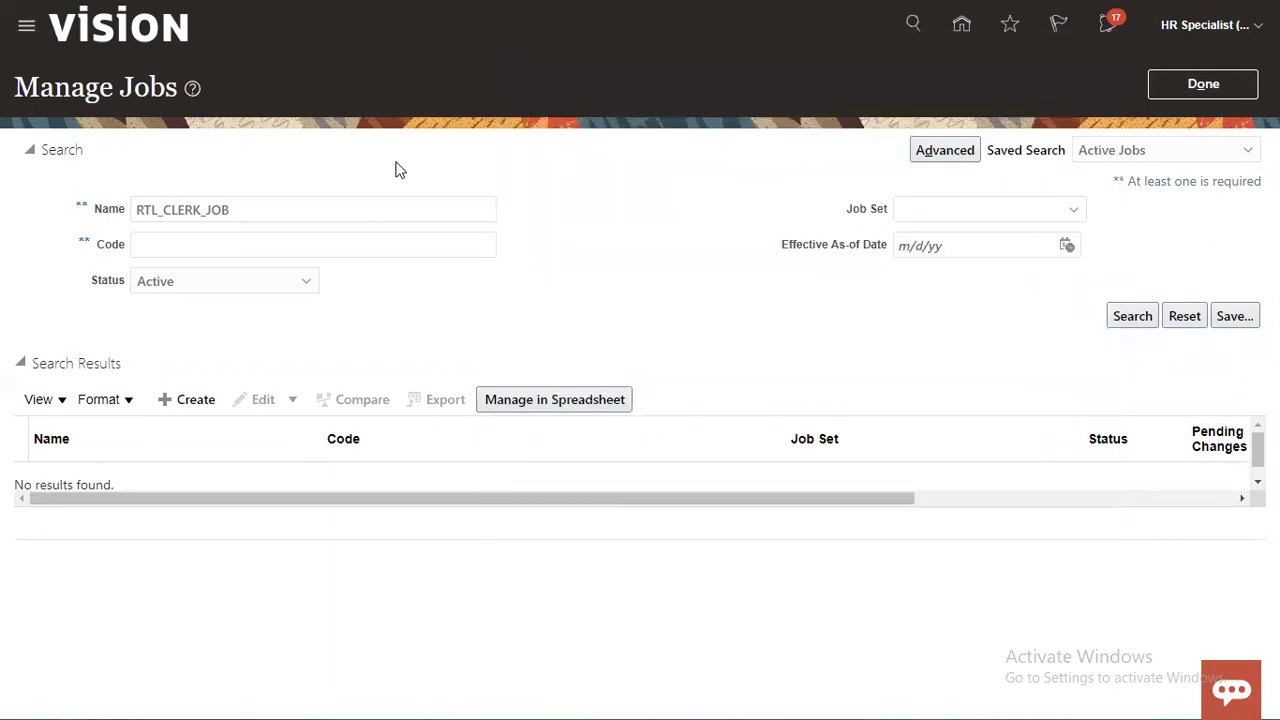
left_click(1180, 89)
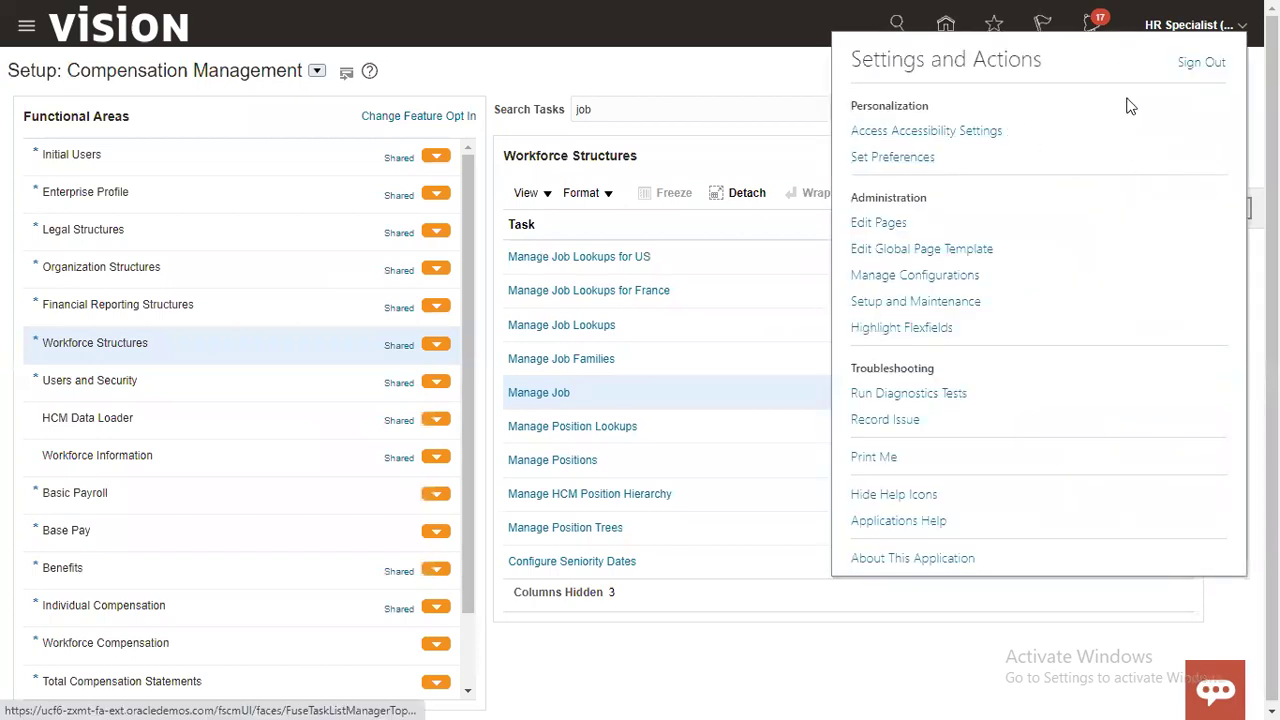
left_click(1190, 27)
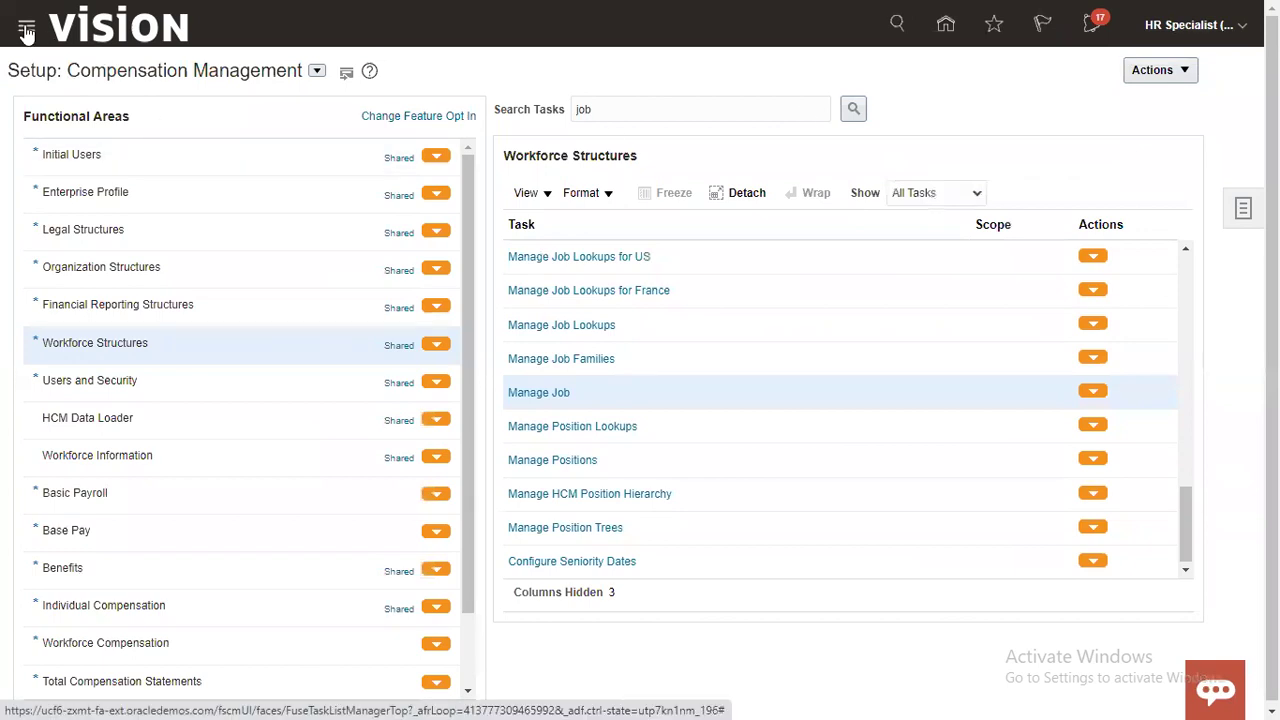
Step: Go to Me > Personal Information in the Navigator and open the Employment Info tile
left_click(26, 32)
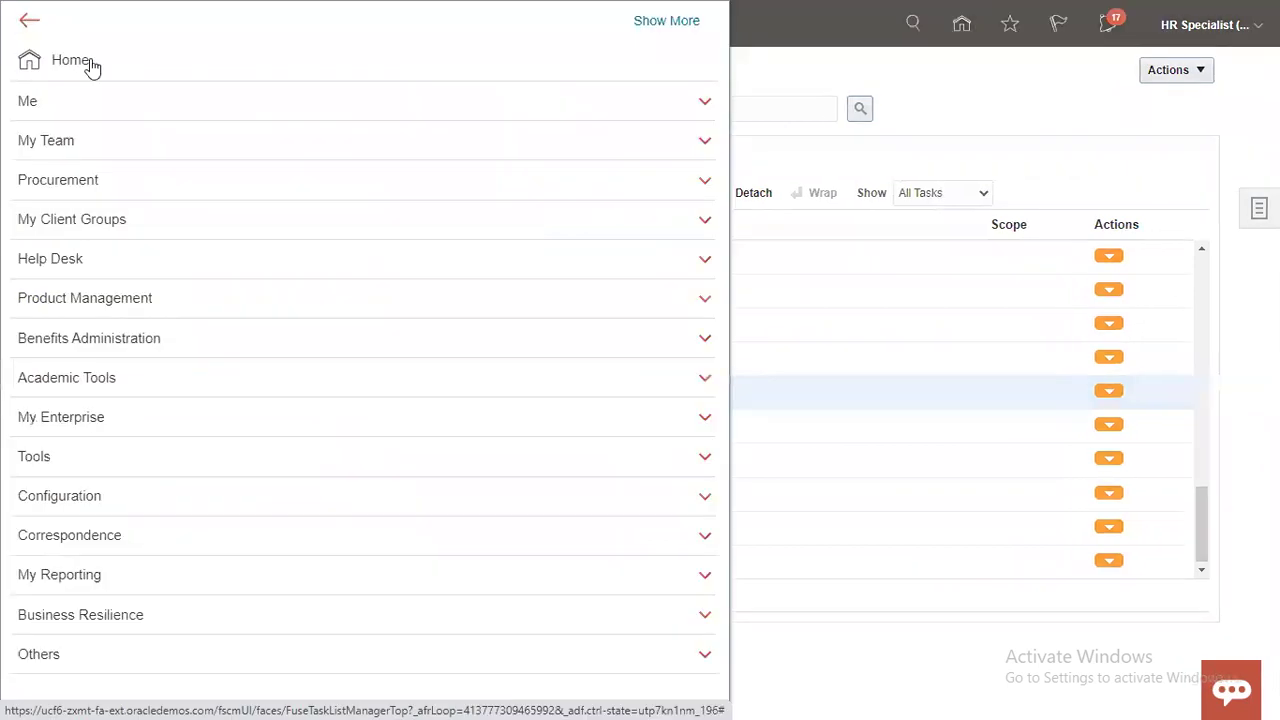
left_click(45, 112)
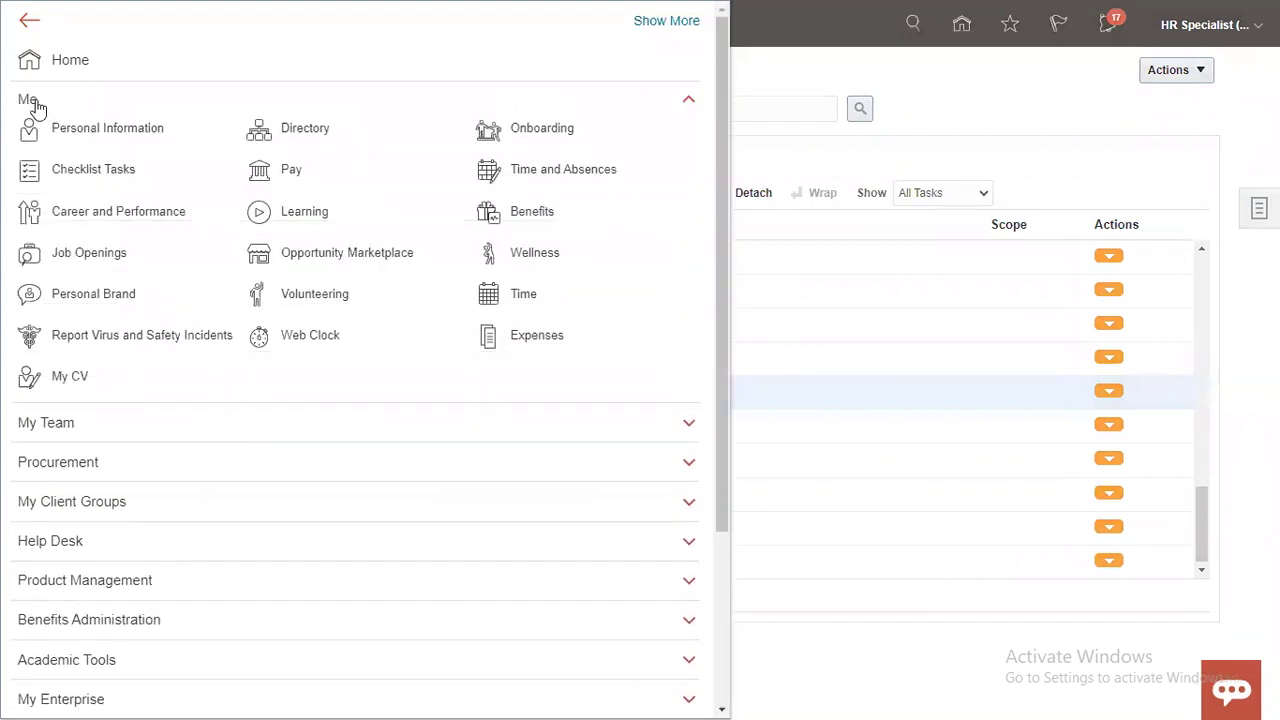
left_click(110, 137)
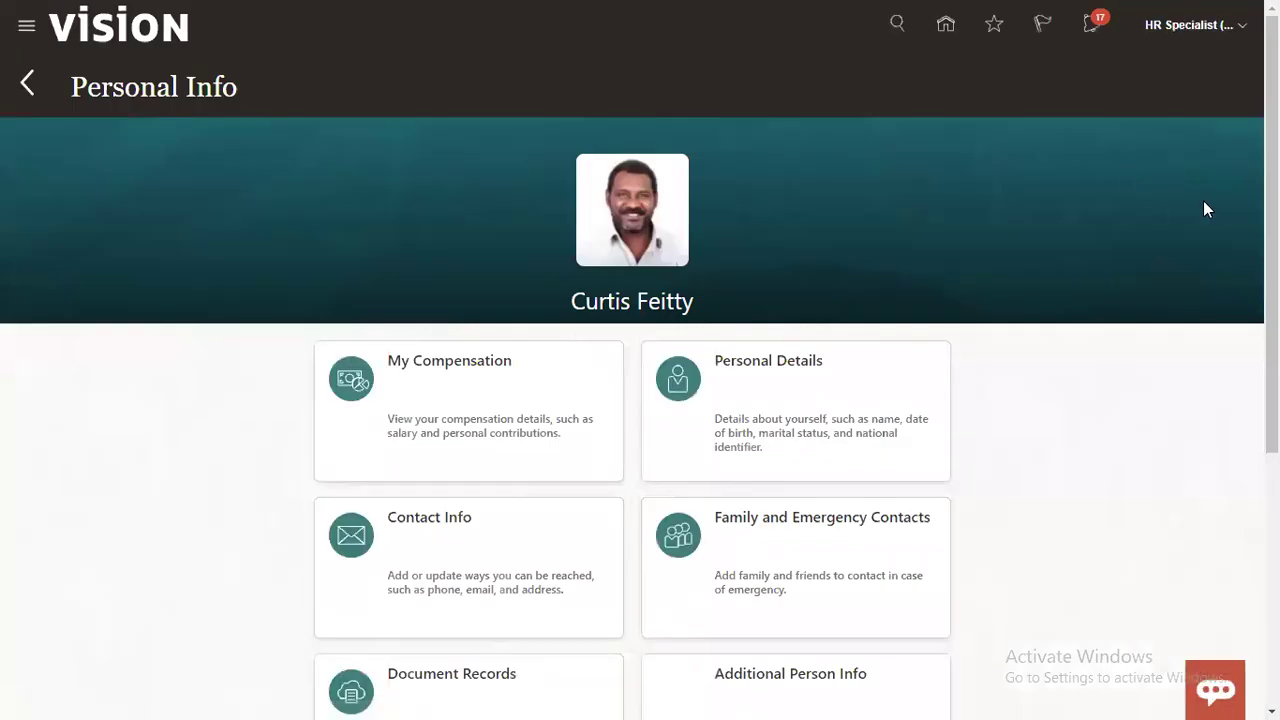
scroll(1205, 209, "down", 2)
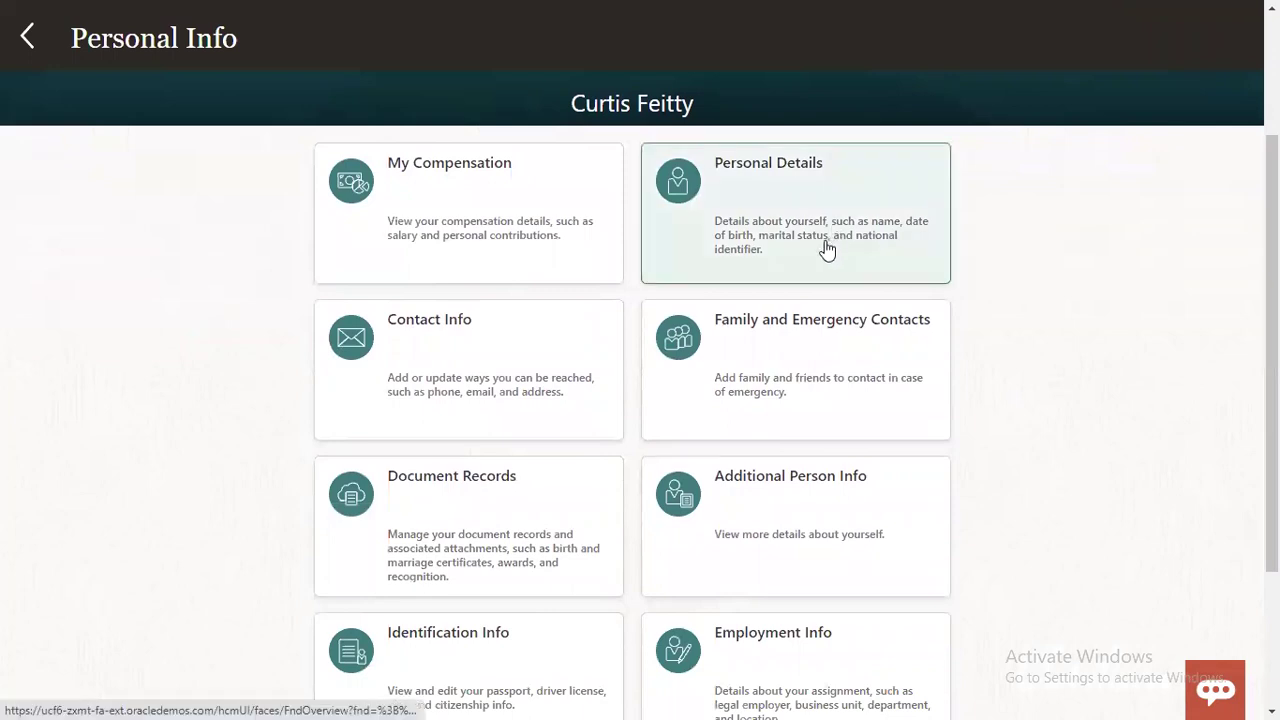
scroll(512, 352, "down", 2)
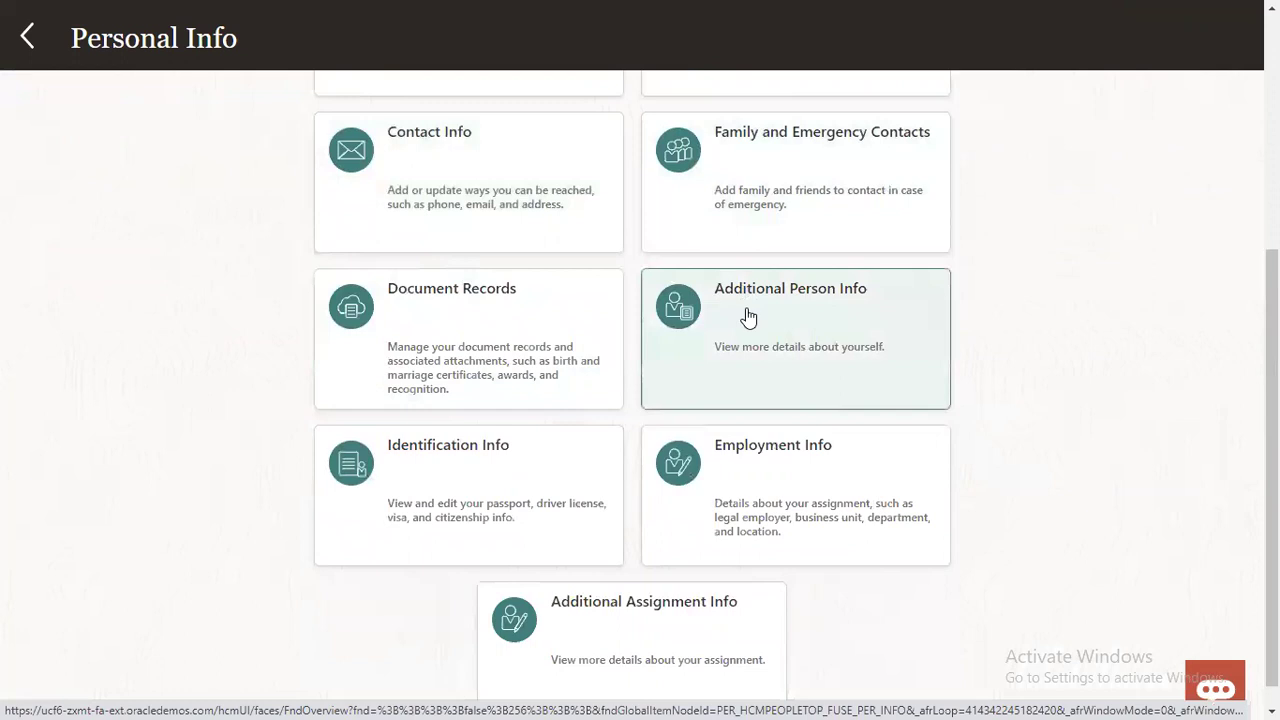
scroll(575, 505, "down", 1)
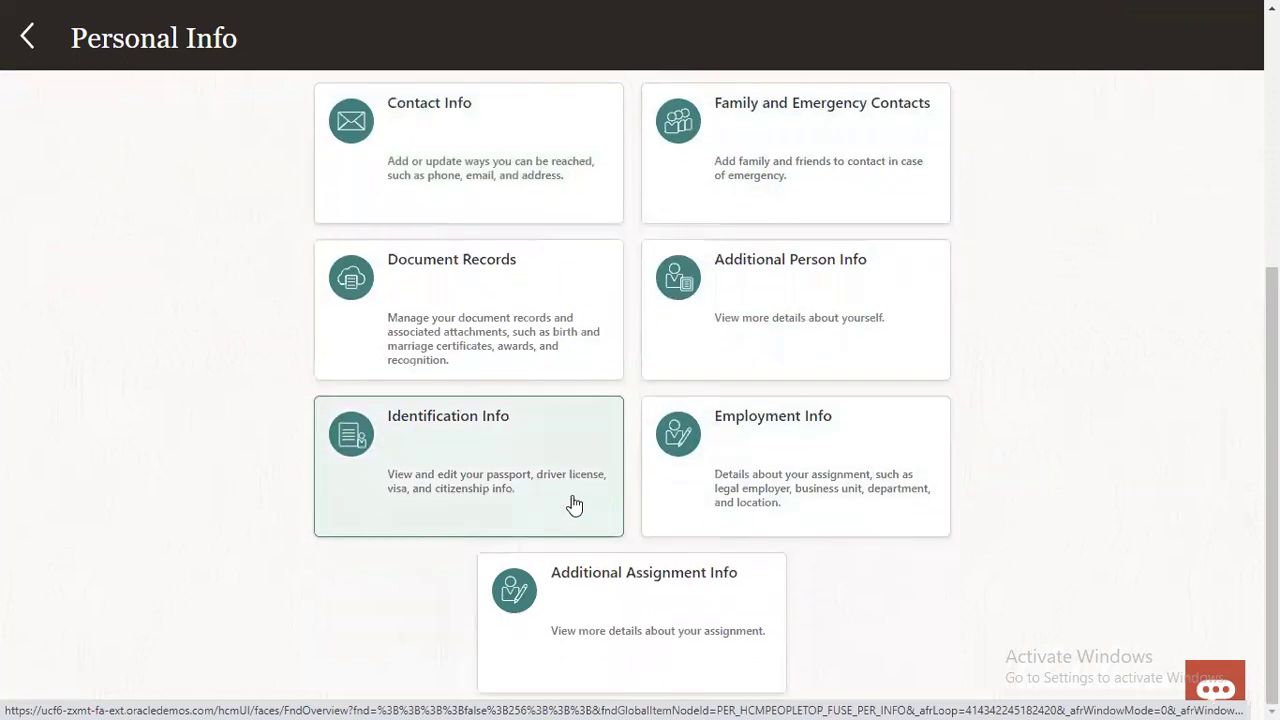
left_click(797, 476)
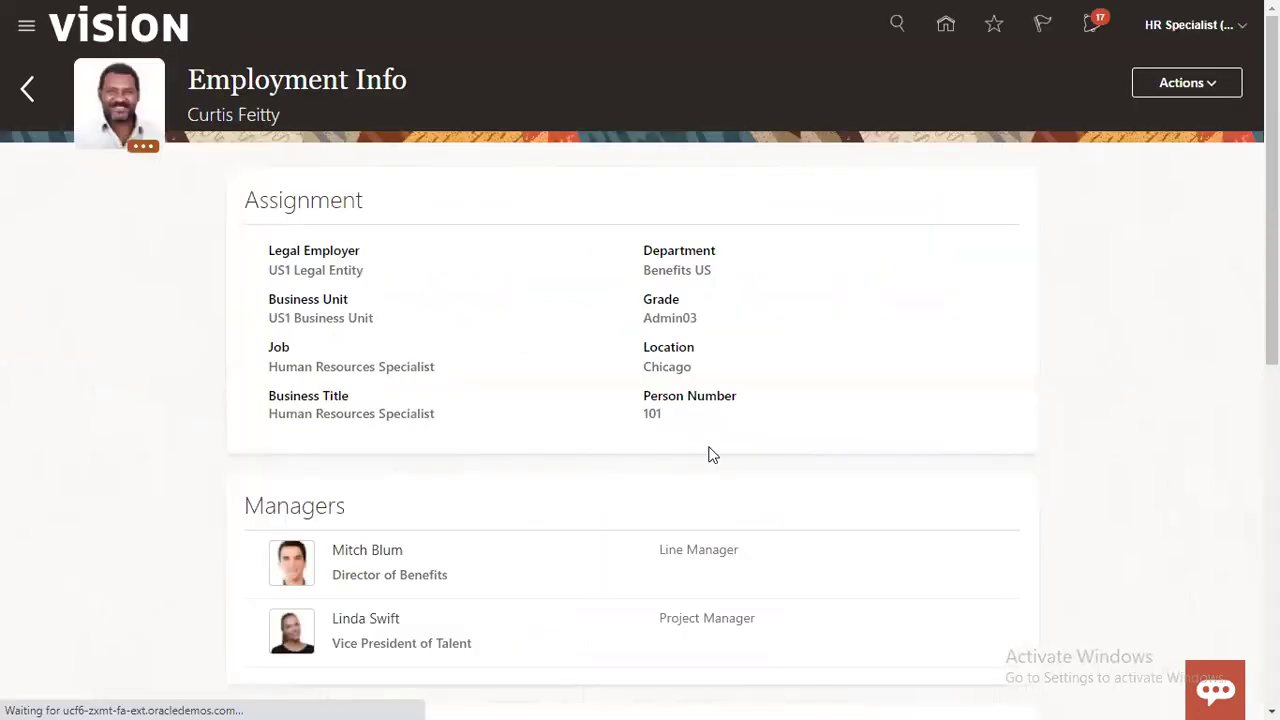
scroll(454, 514, "down", 2)
left_click_drag(244, 413, 346, 413)
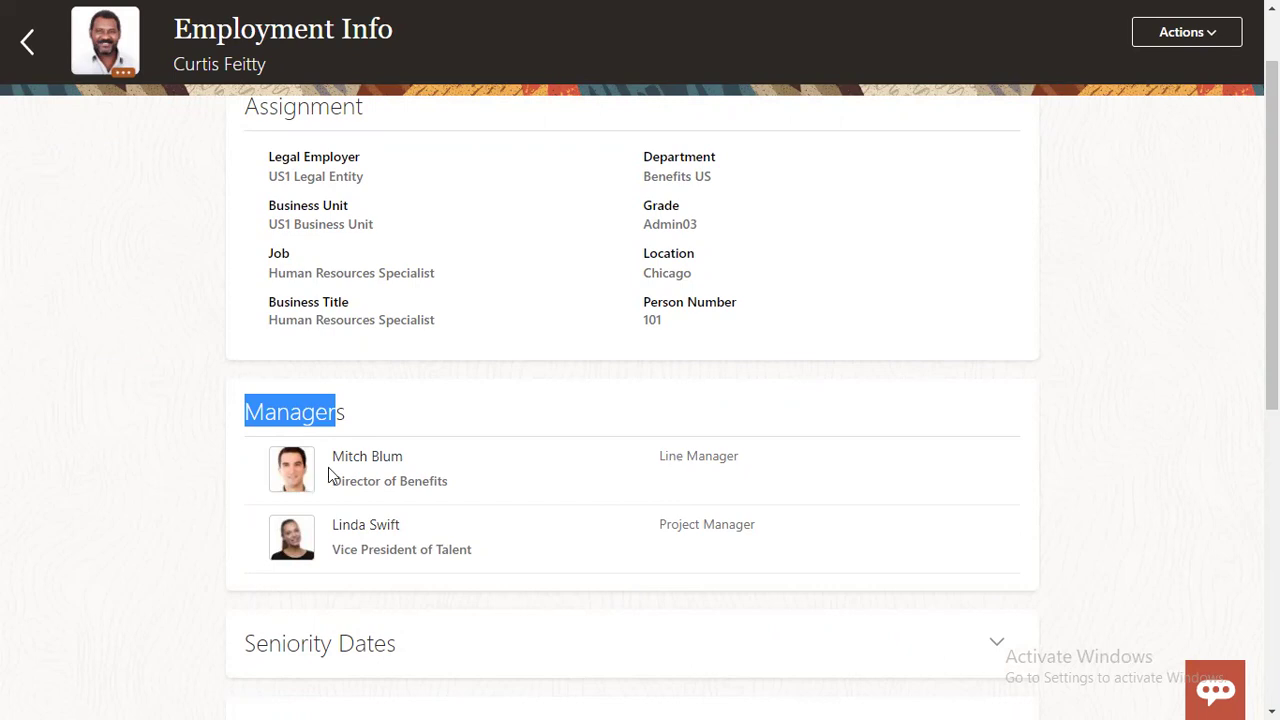
left_click_drag(332, 456, 406, 456)
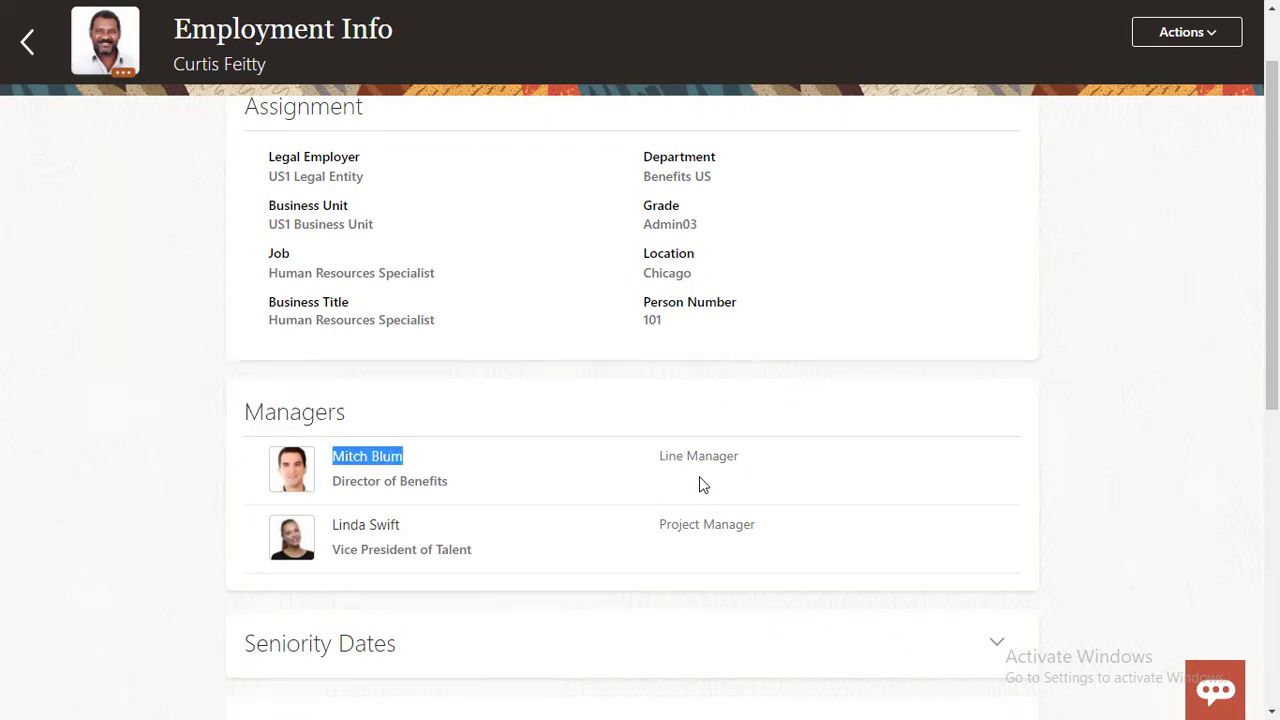
left_click_drag(660, 456, 740, 457)
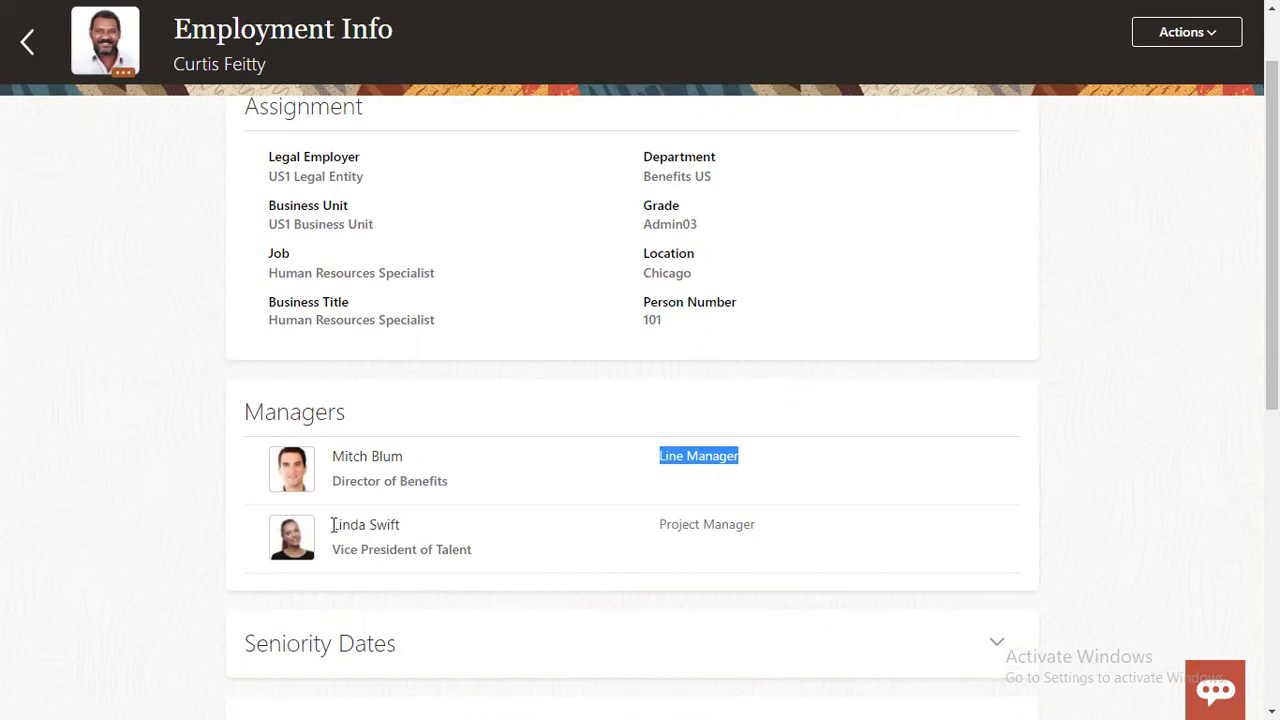
left_click_drag(336, 525, 406, 529)
left_click_drag(660, 524, 760, 528)
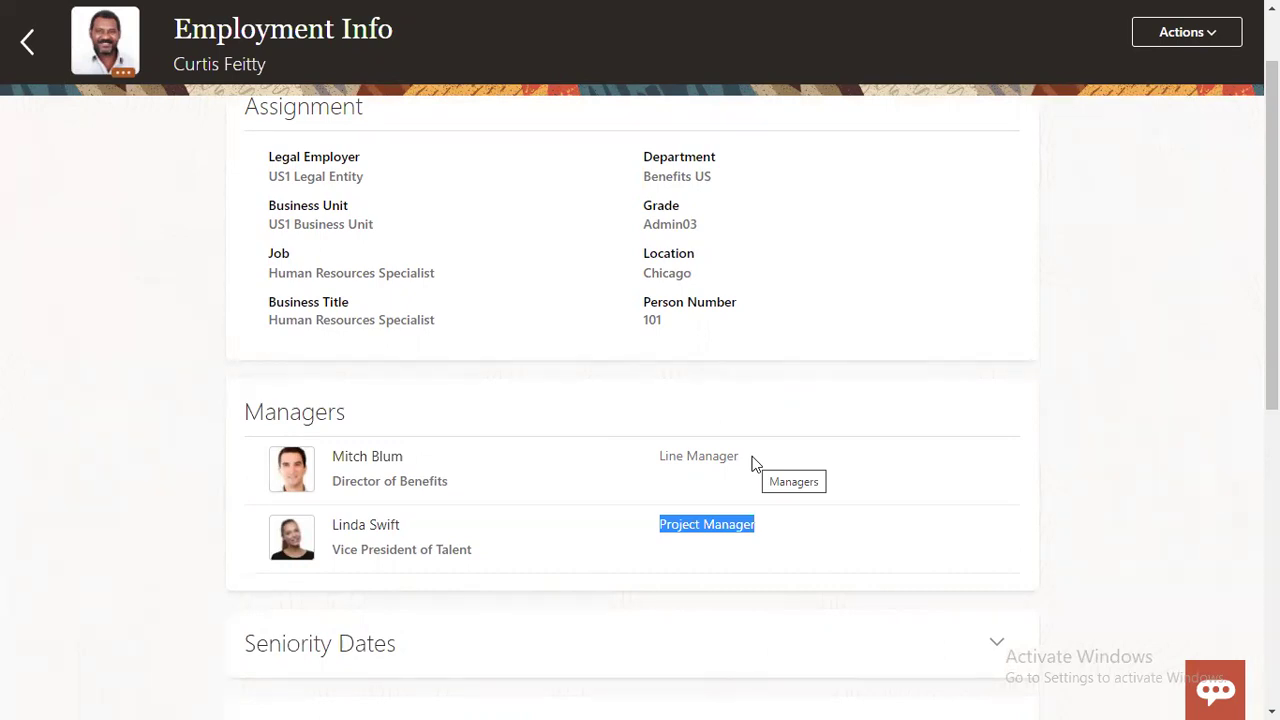
triple_click(666, 452)
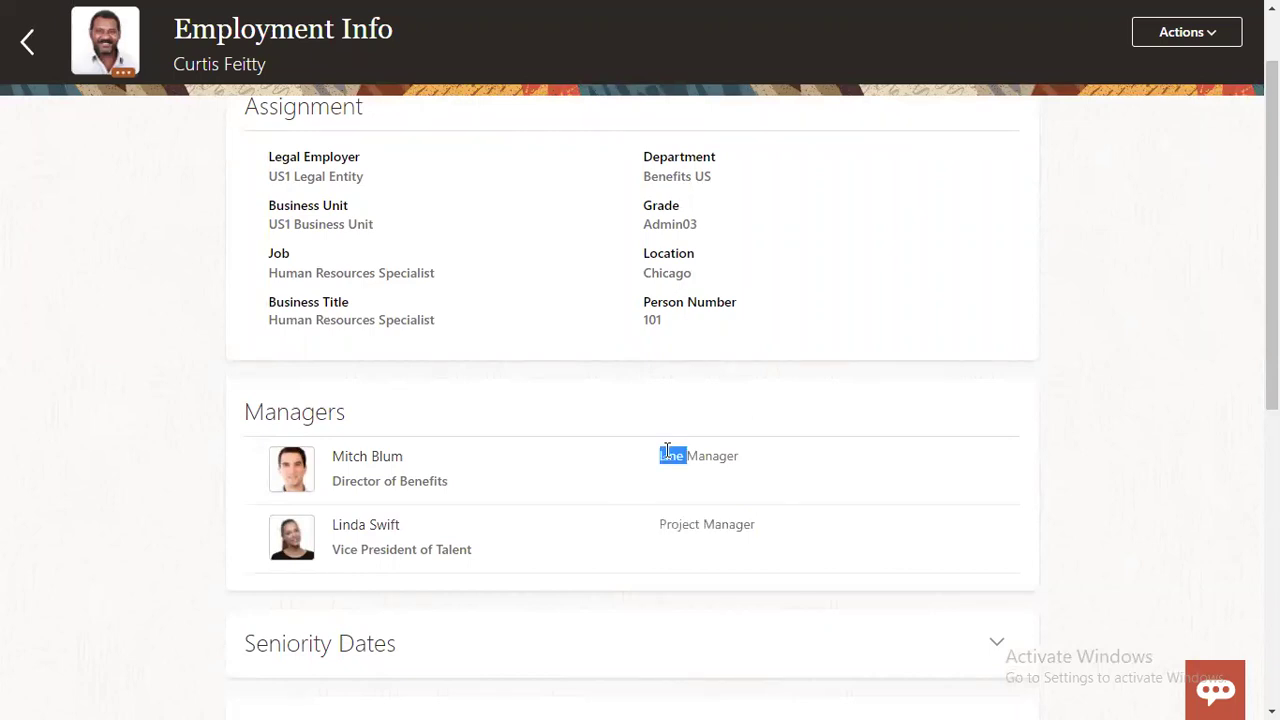
left_click_drag(334, 456, 405, 456)
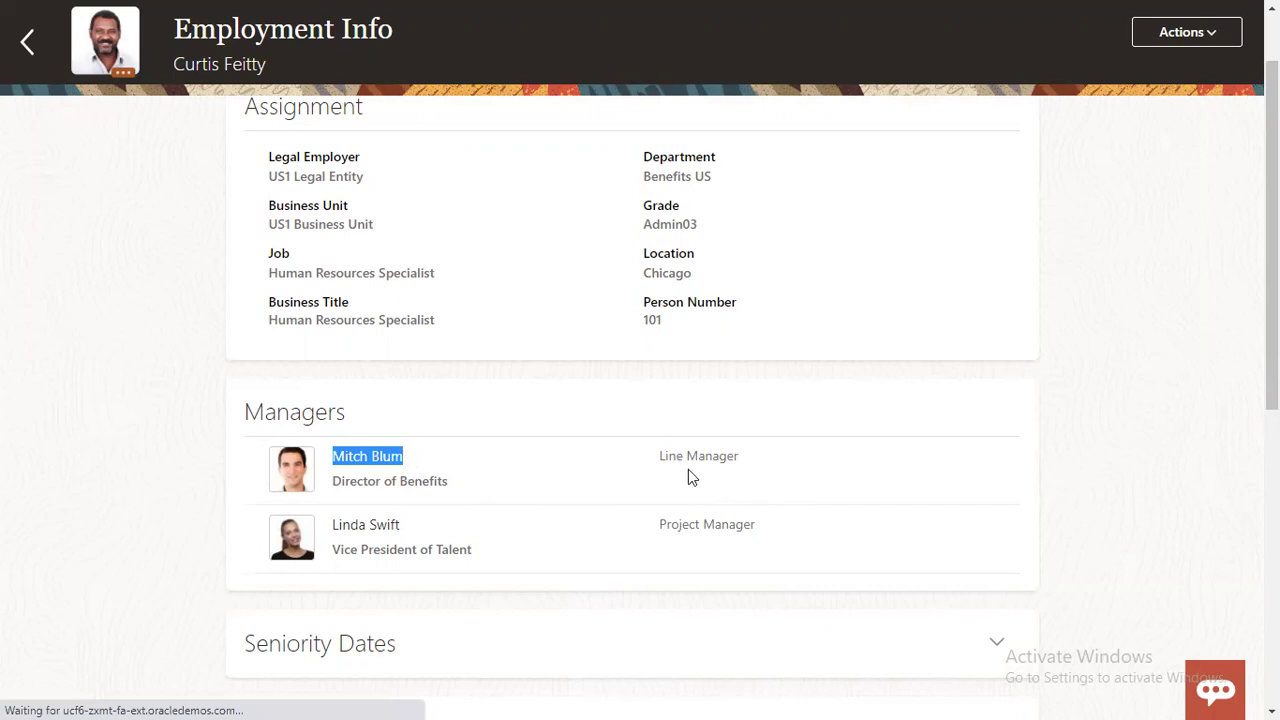
left_click_drag(661, 457, 741, 467)
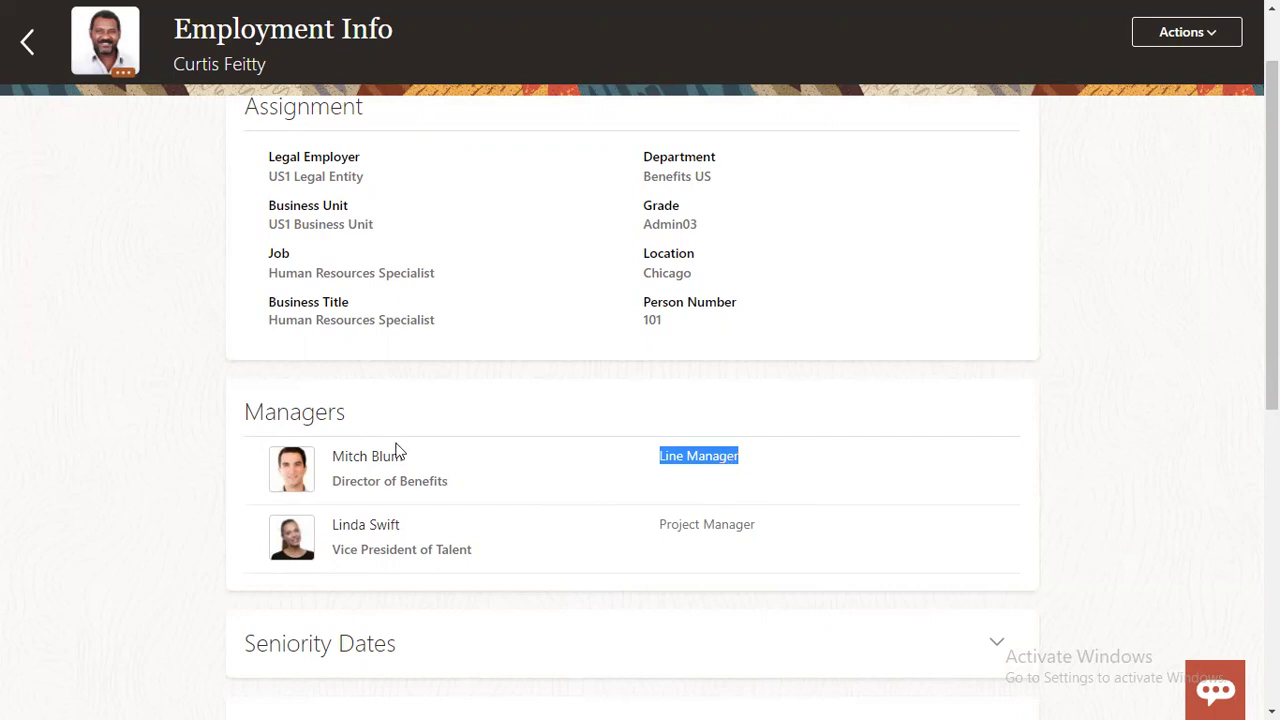
scroll(88, 152, "up", 2)
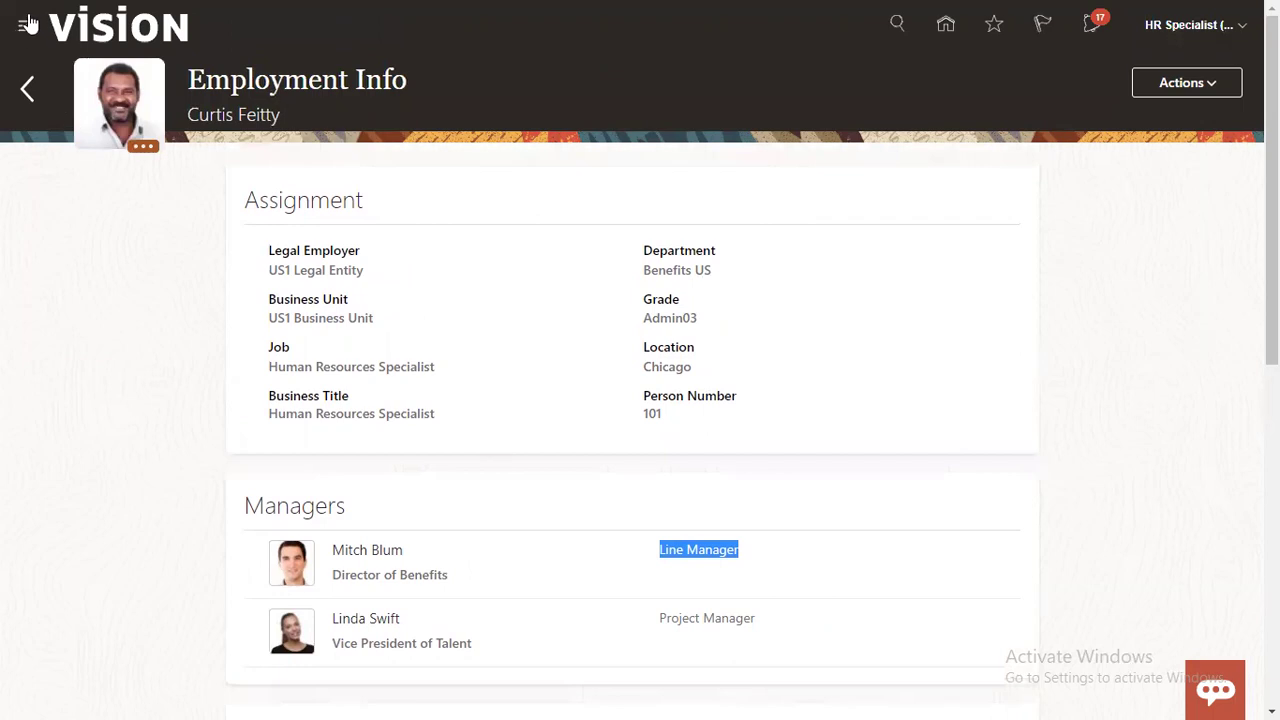
Step: Open the Security Console from the Navigator's Tools group and dismiss the security warning
left_click(27, 26)
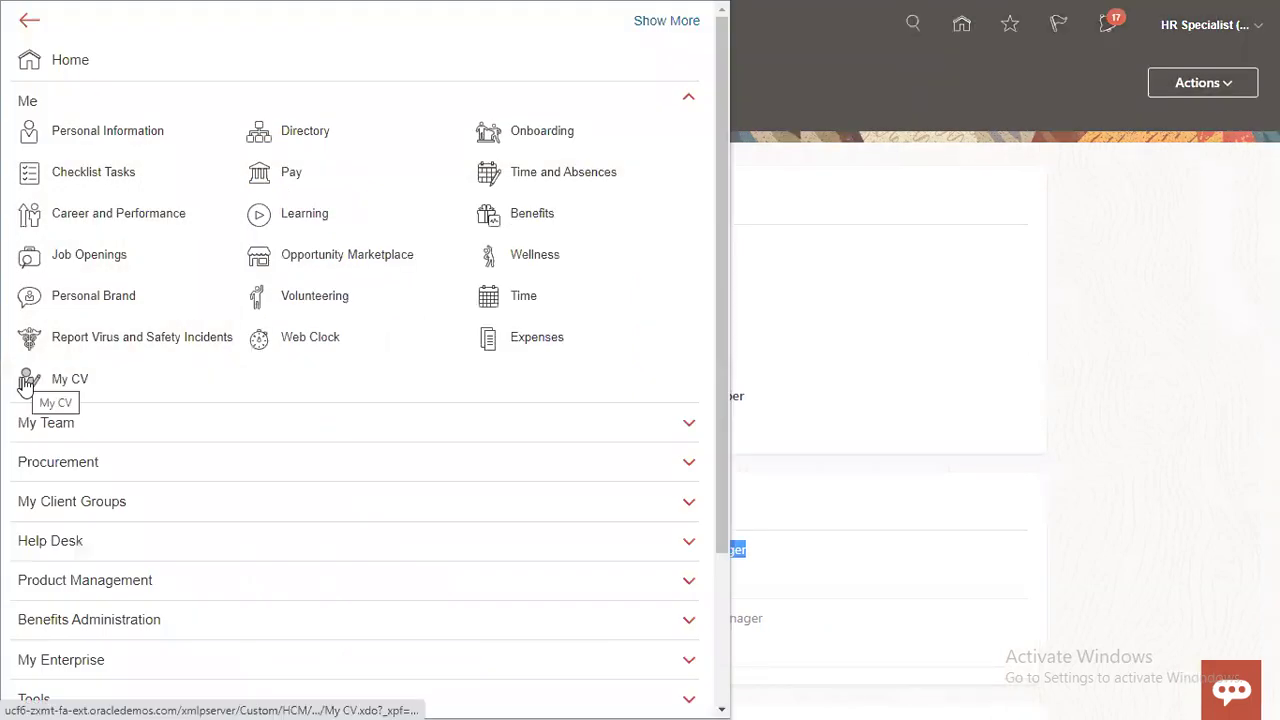
left_click(32, 112)
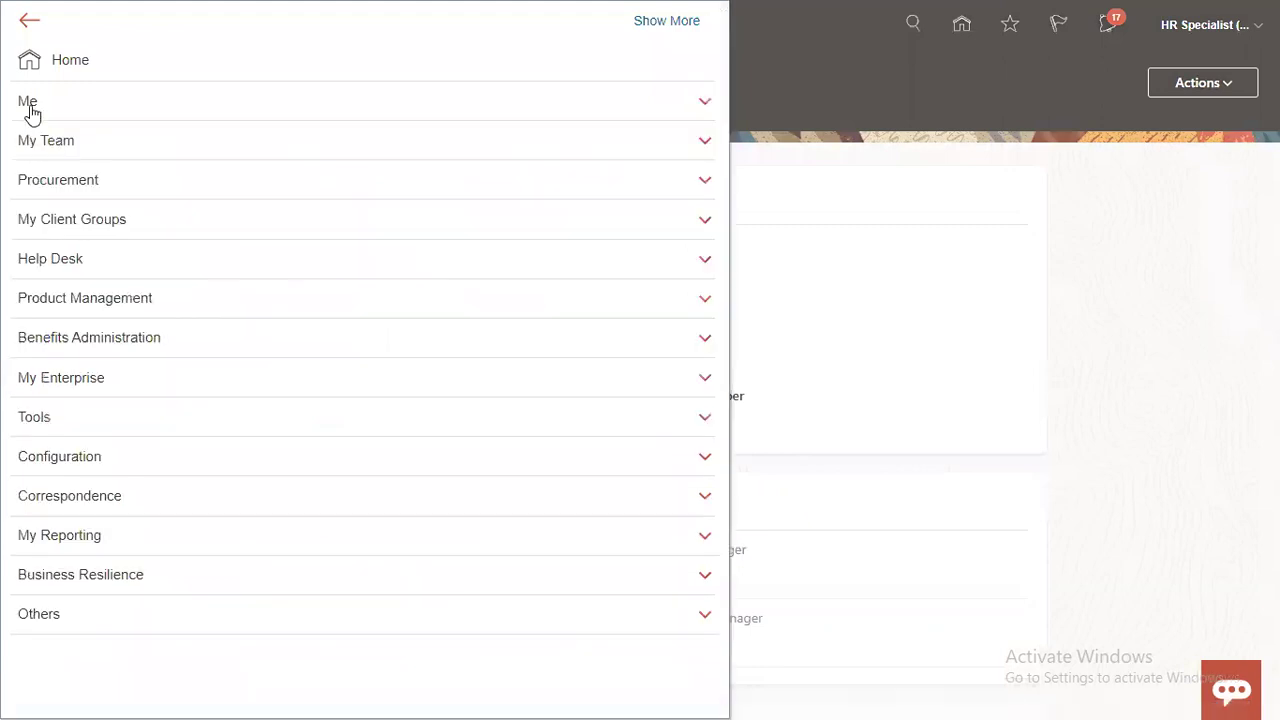
left_click(55, 421)
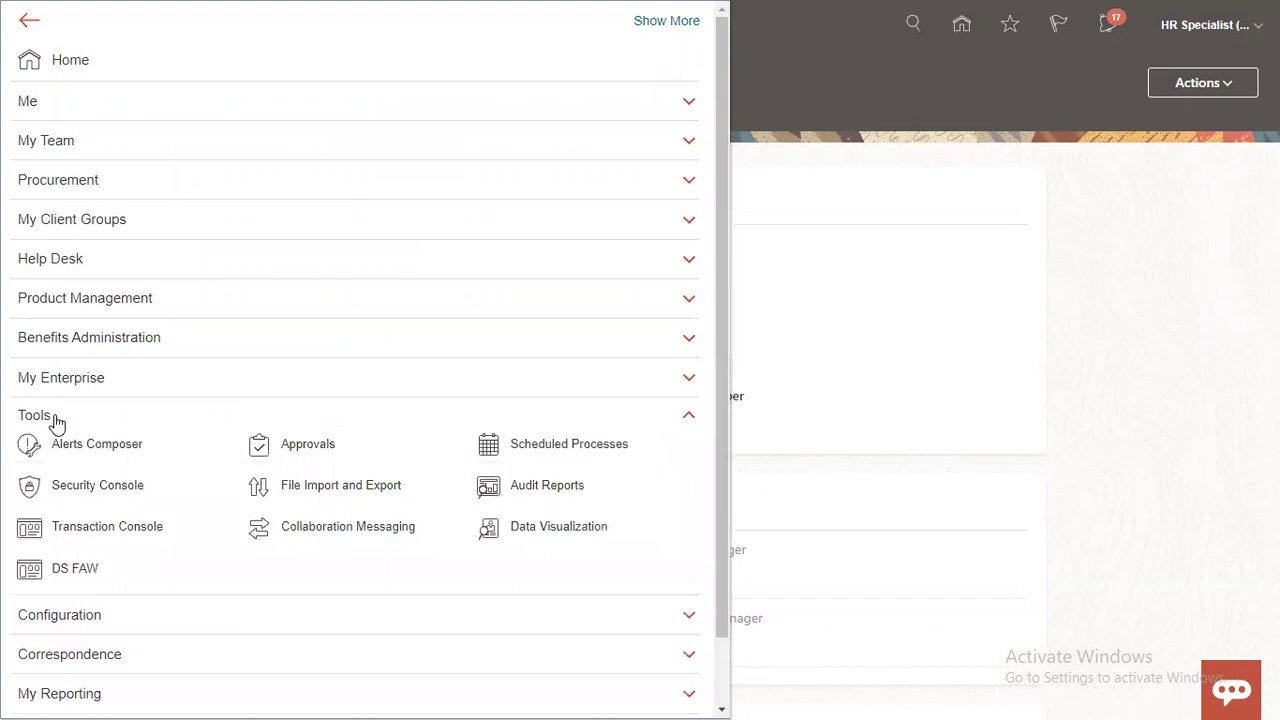
left_click(30, 488)
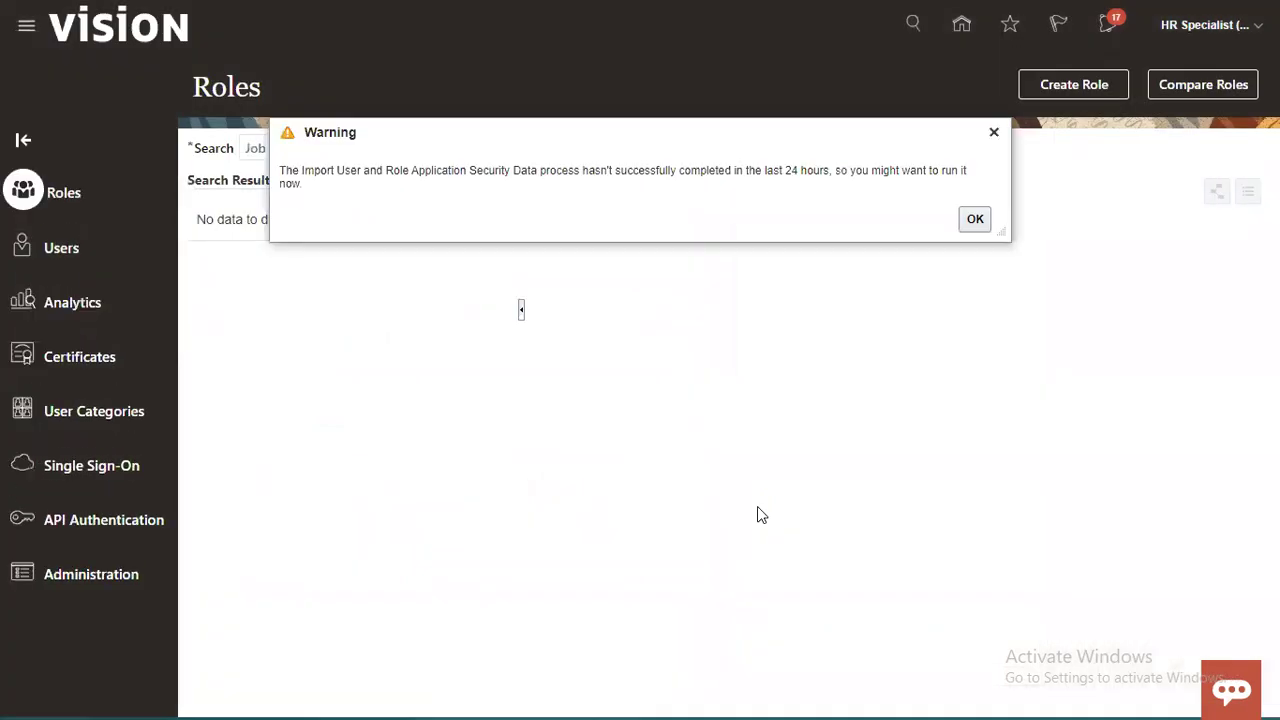
left_click(978, 220)
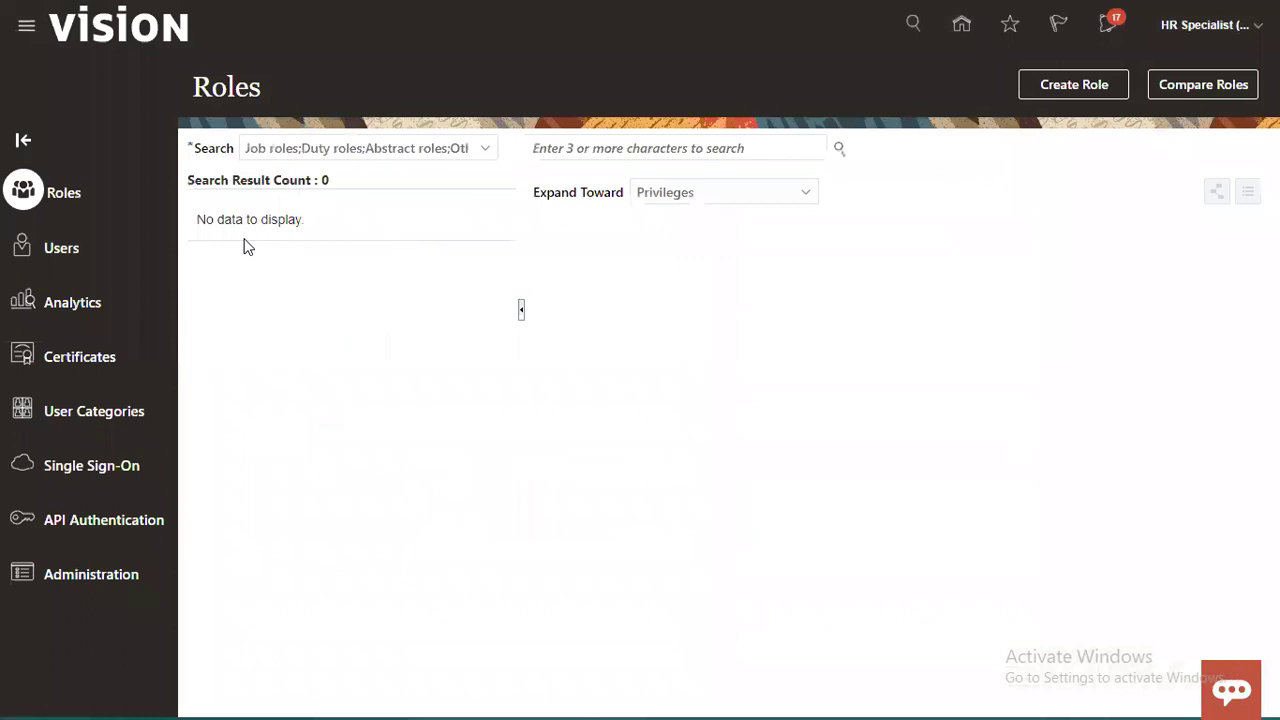
Step: Find the Director of Benefits' user account in Users and start a password reset
left_click(60, 246)
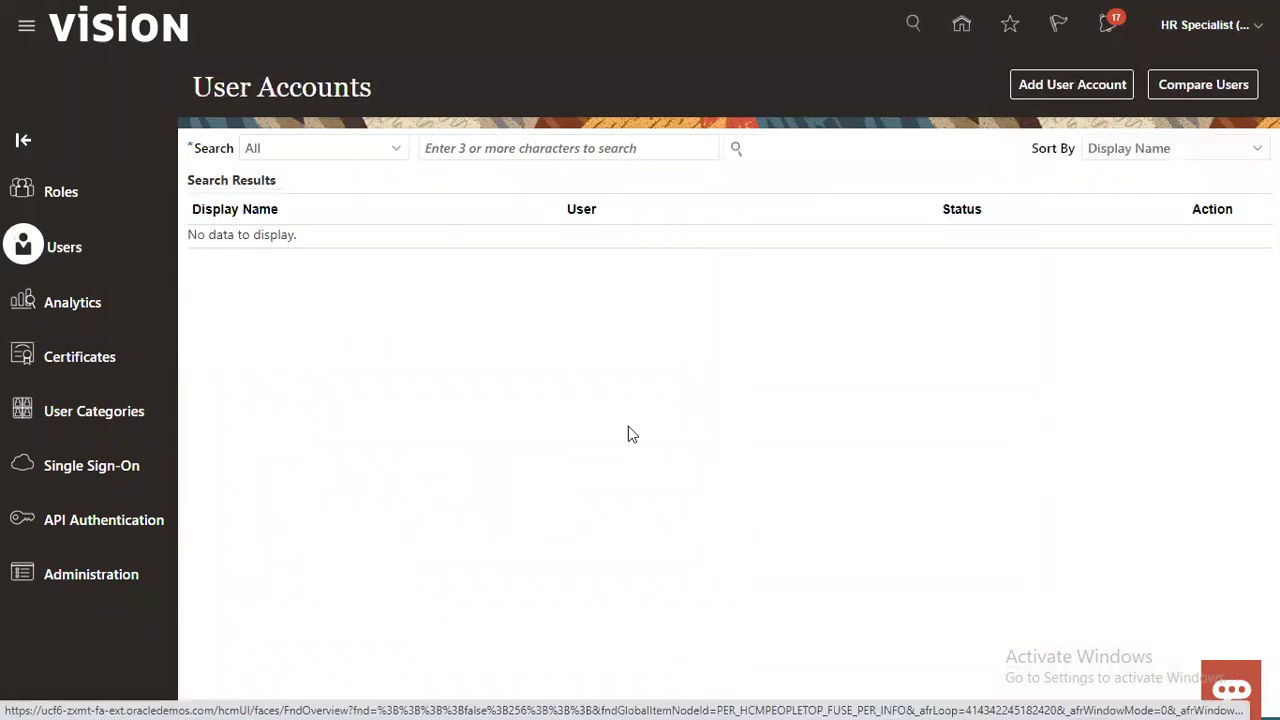
left_click(576, 152)
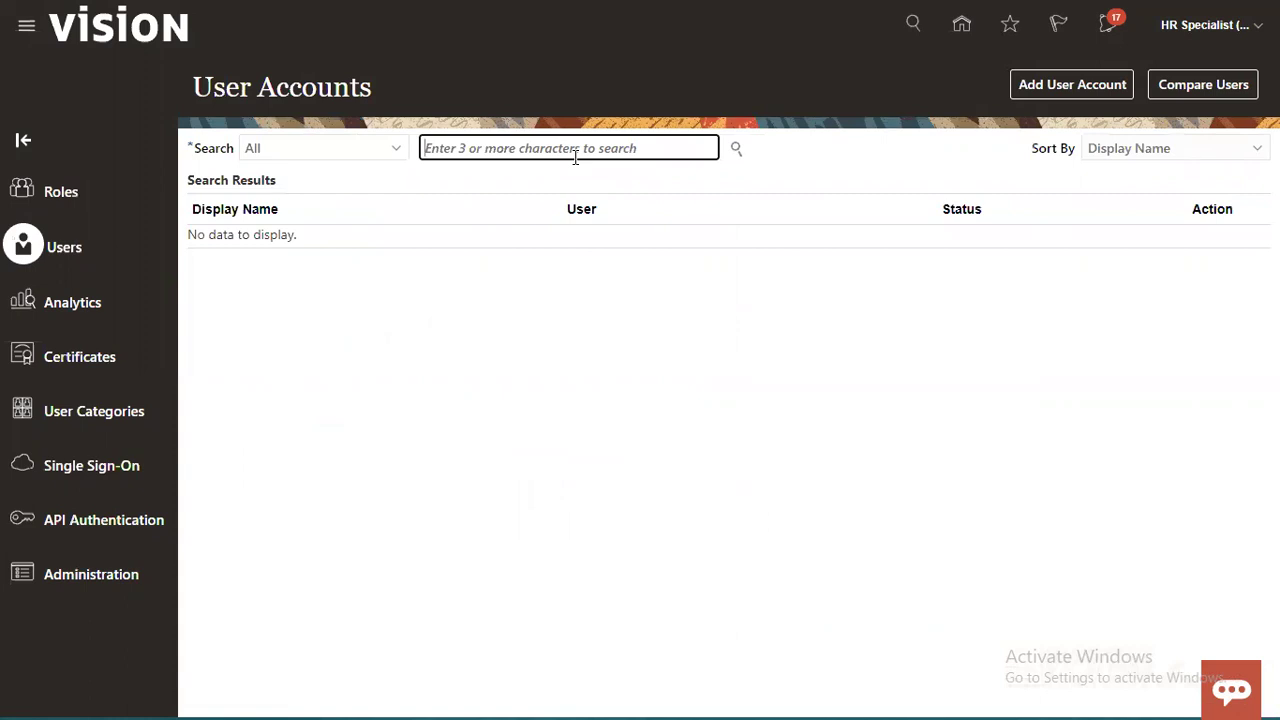
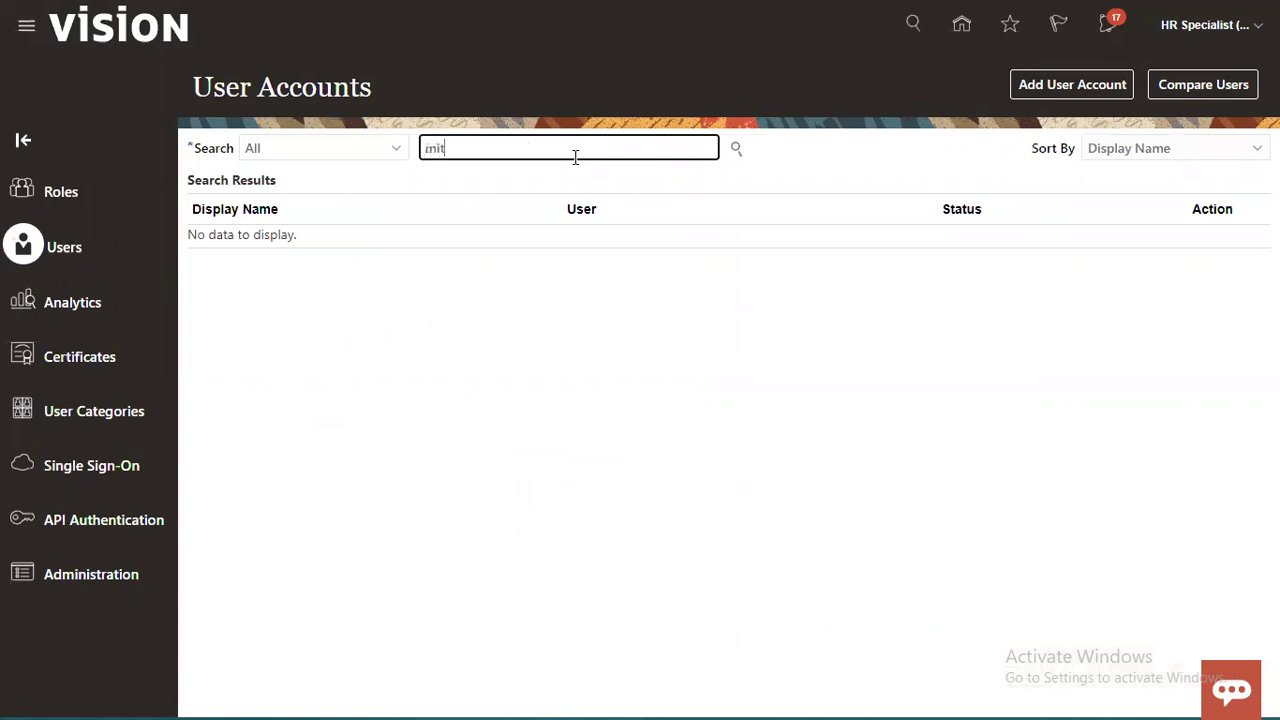
key("Return")
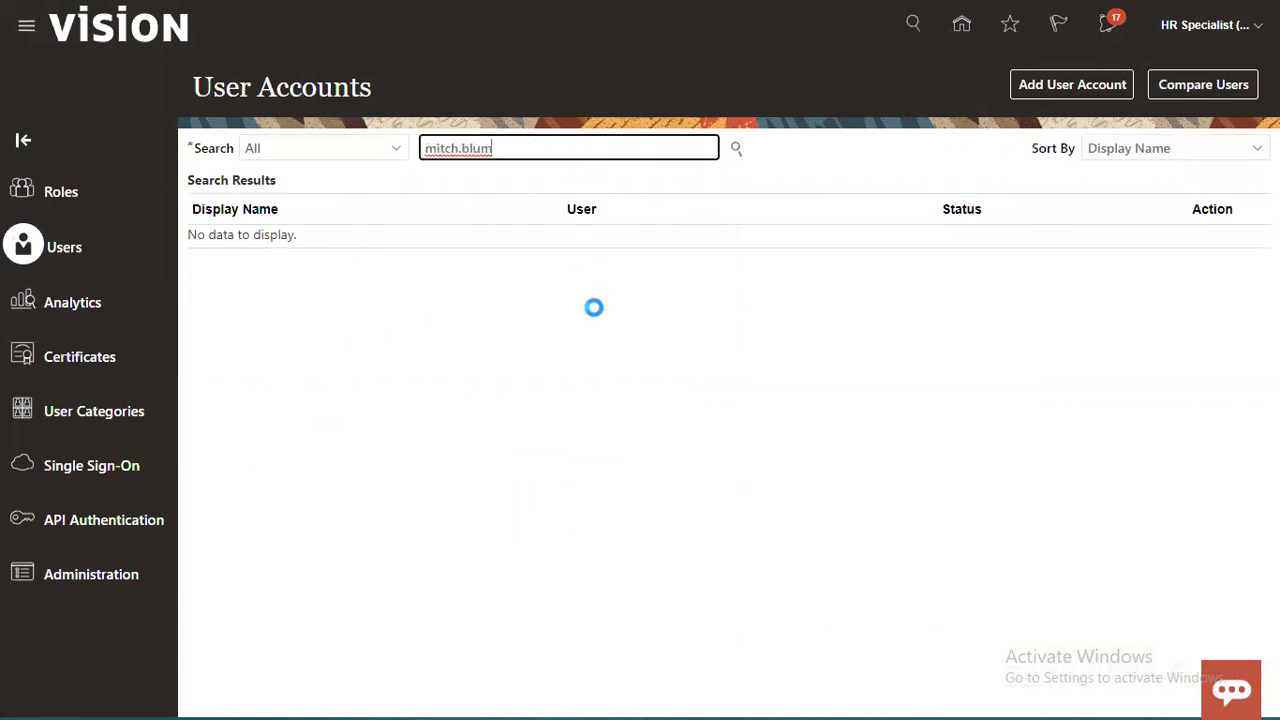
left_click(672, 257)
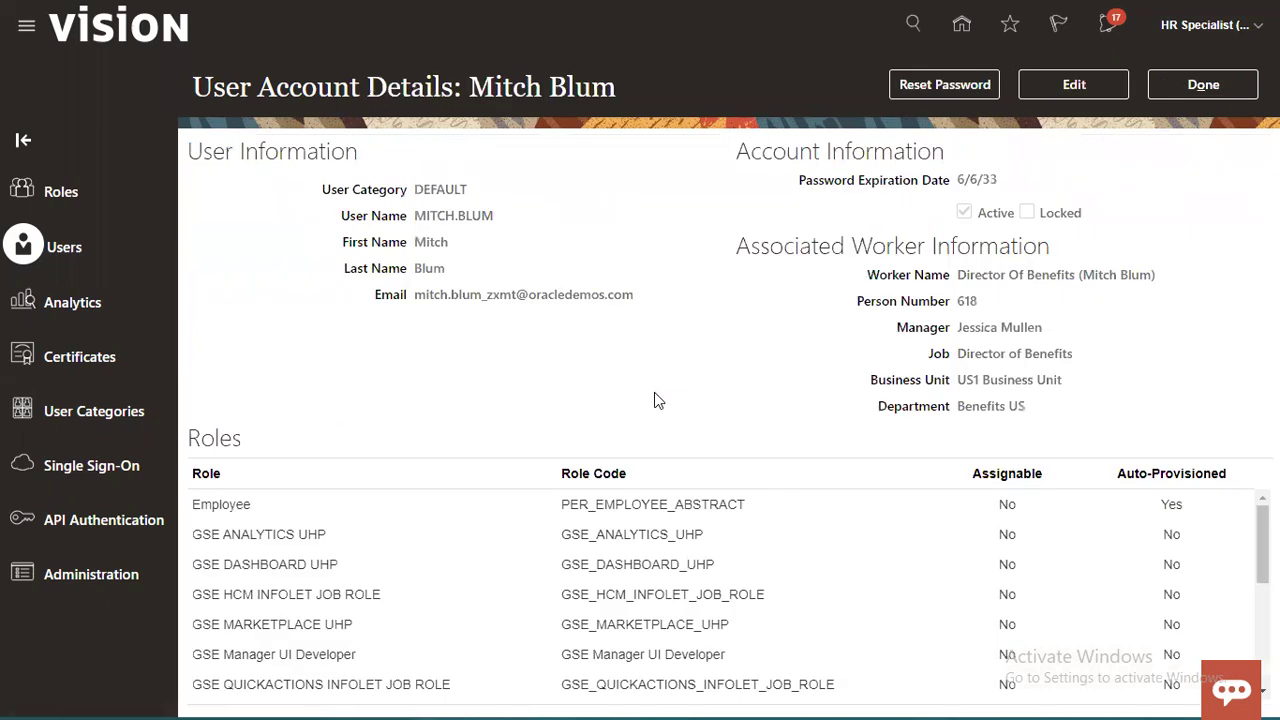
left_click(946, 88)
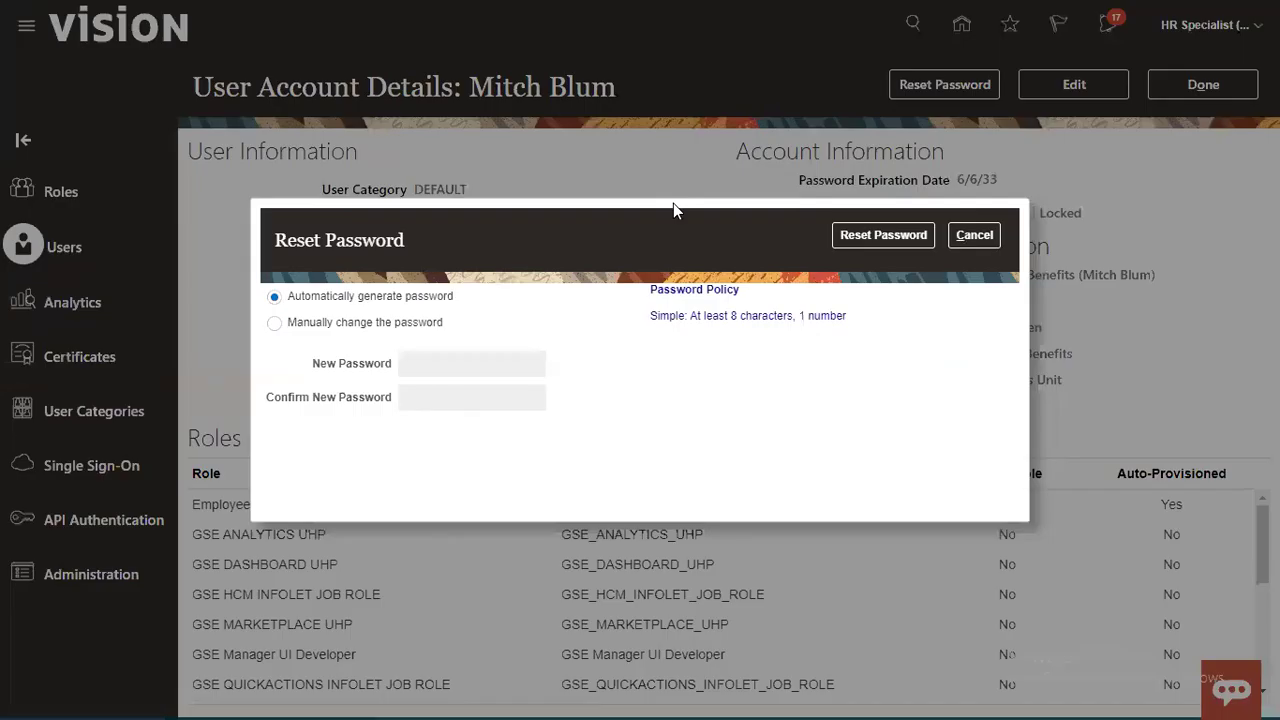
Step: Manually set and confirm a new password for the Director of Benefits account, then finish
left_click(367, 325)
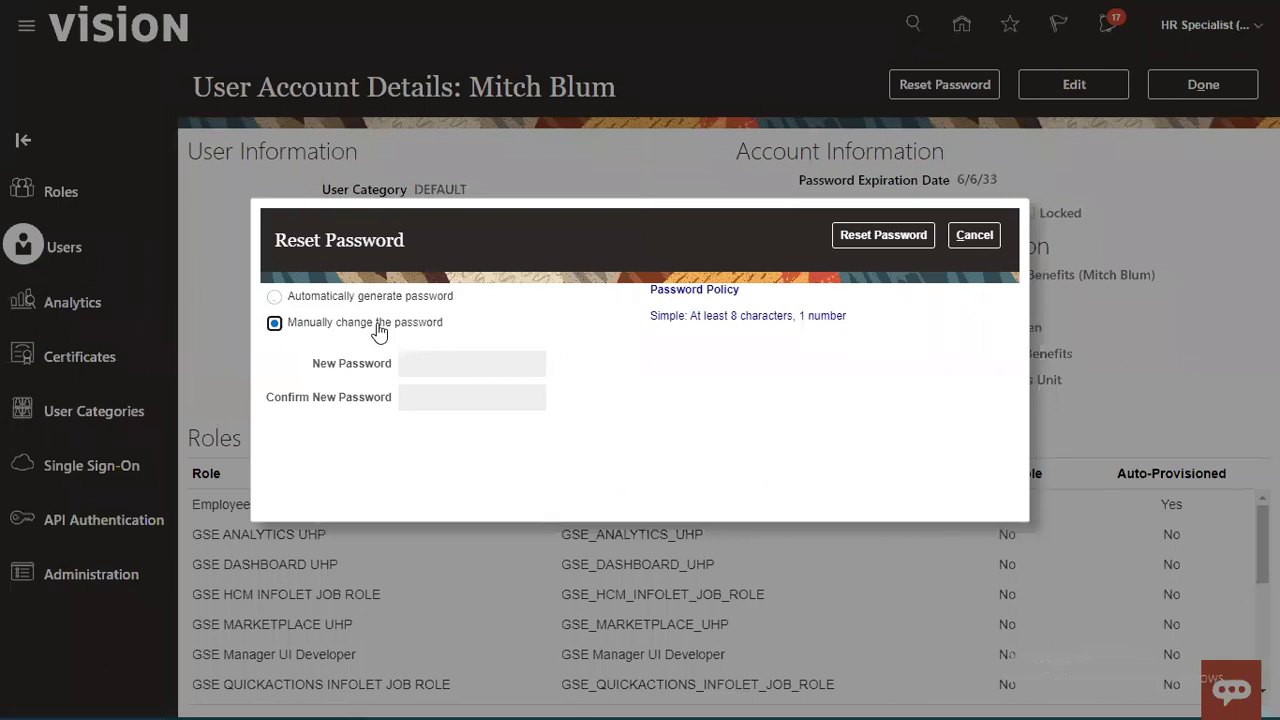
left_click(474, 369)
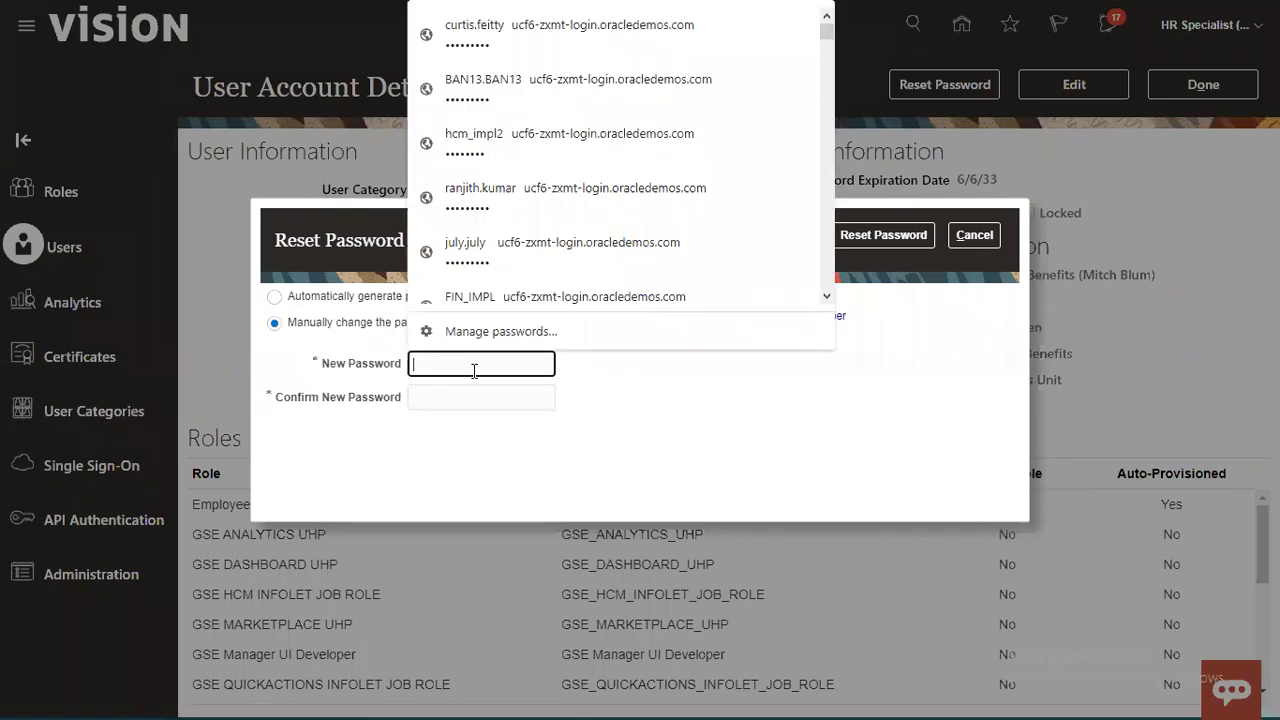
type("*****")
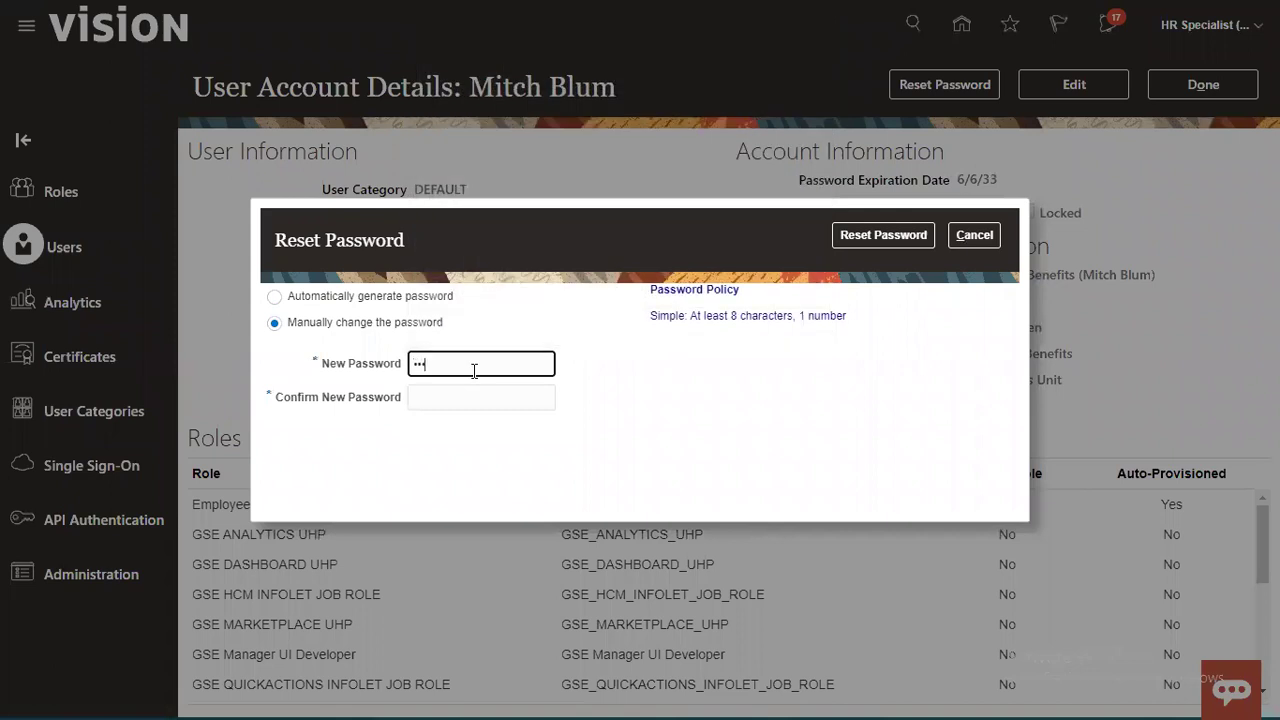
type("****")
key("Tab")
type("*********")
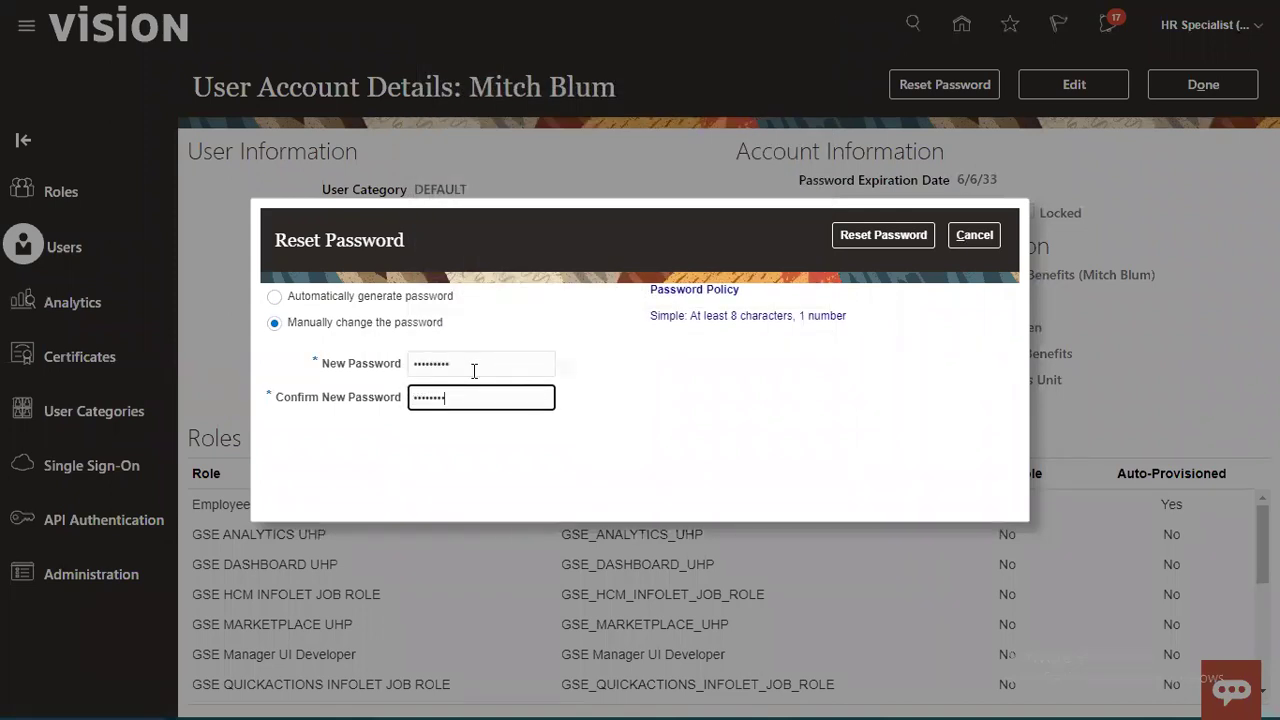
left_click(907, 236)
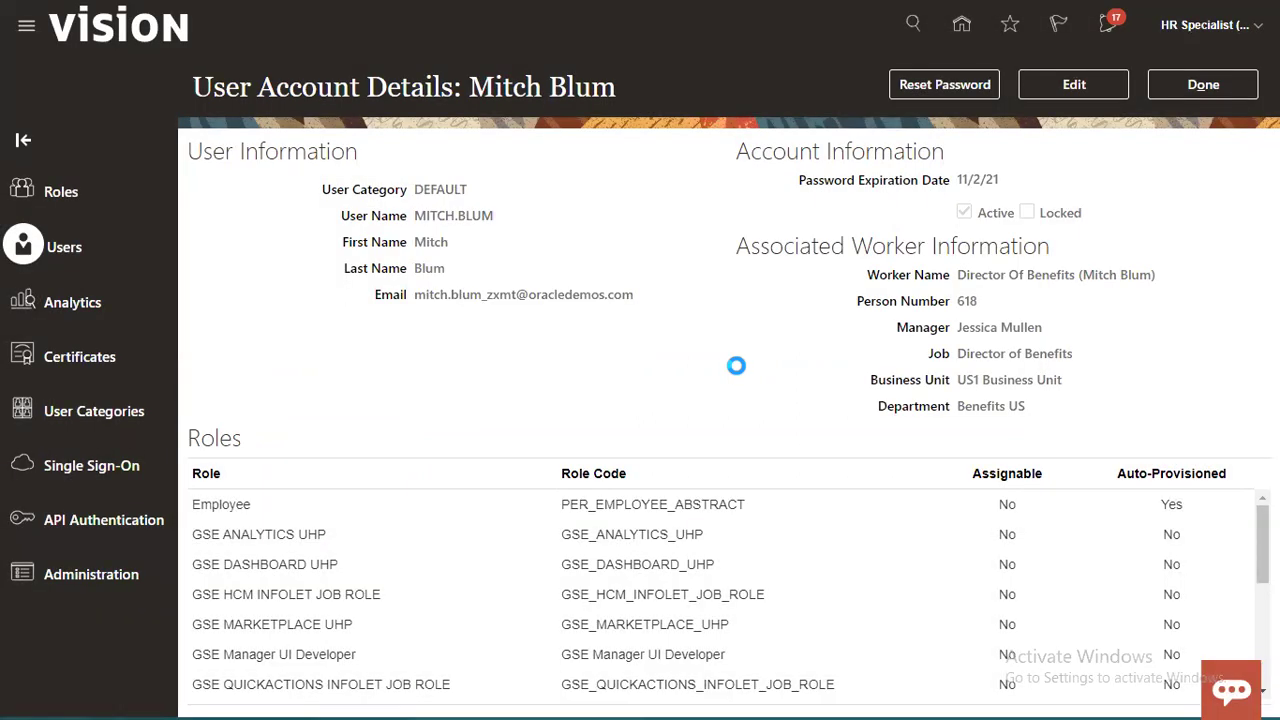
left_click(1234, 80)
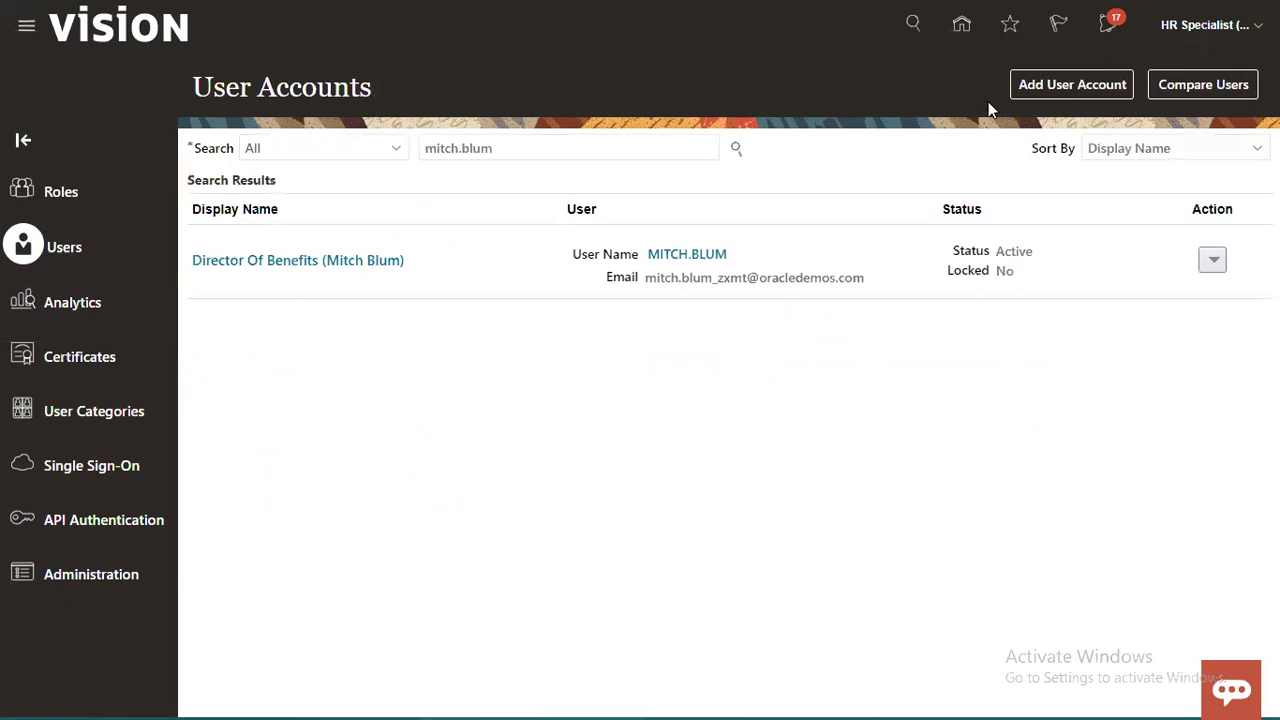
left_click(1205, 28)
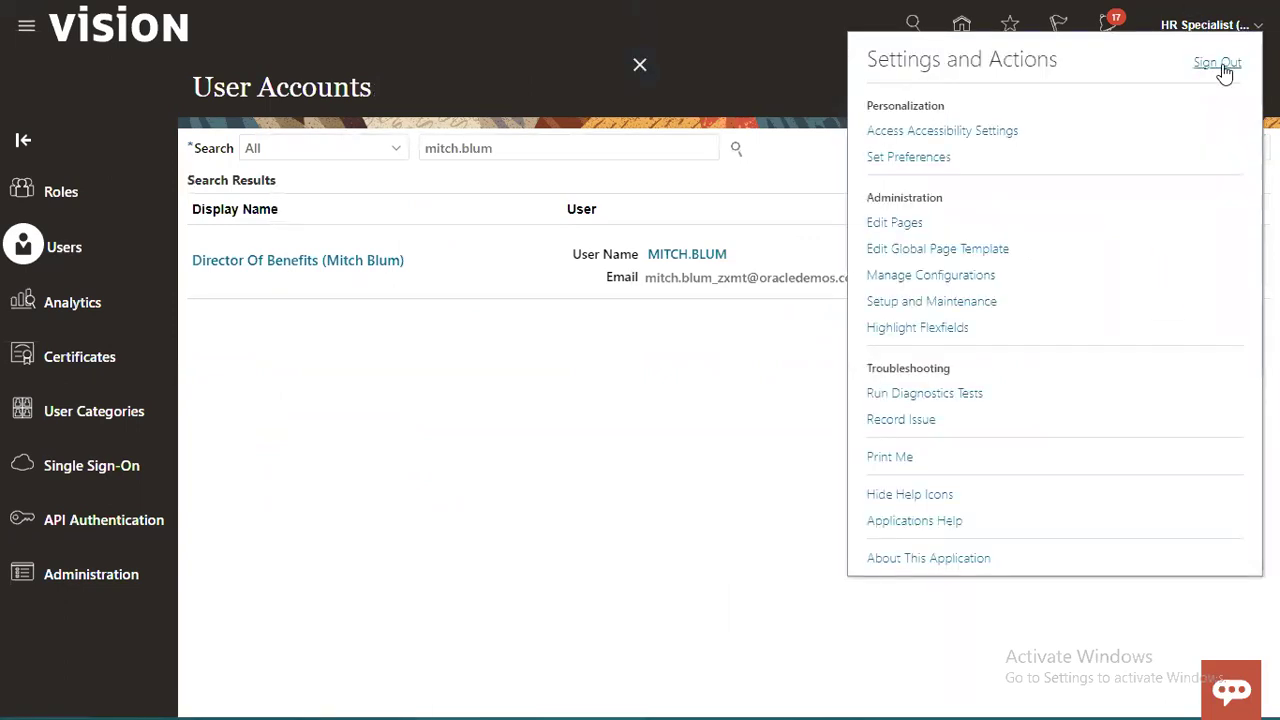
Step: Sign out and sign back in with the saved Director of Benefits credentials
left_click(1228, 62)
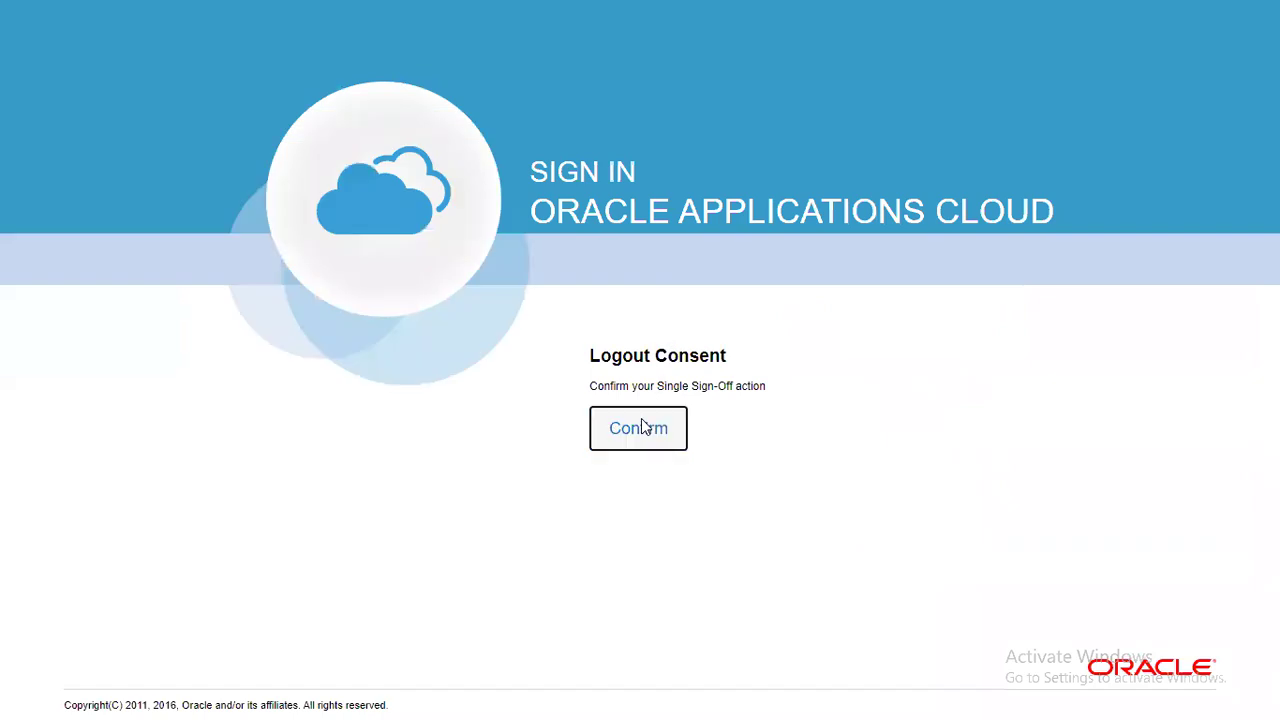
left_click(641, 427)
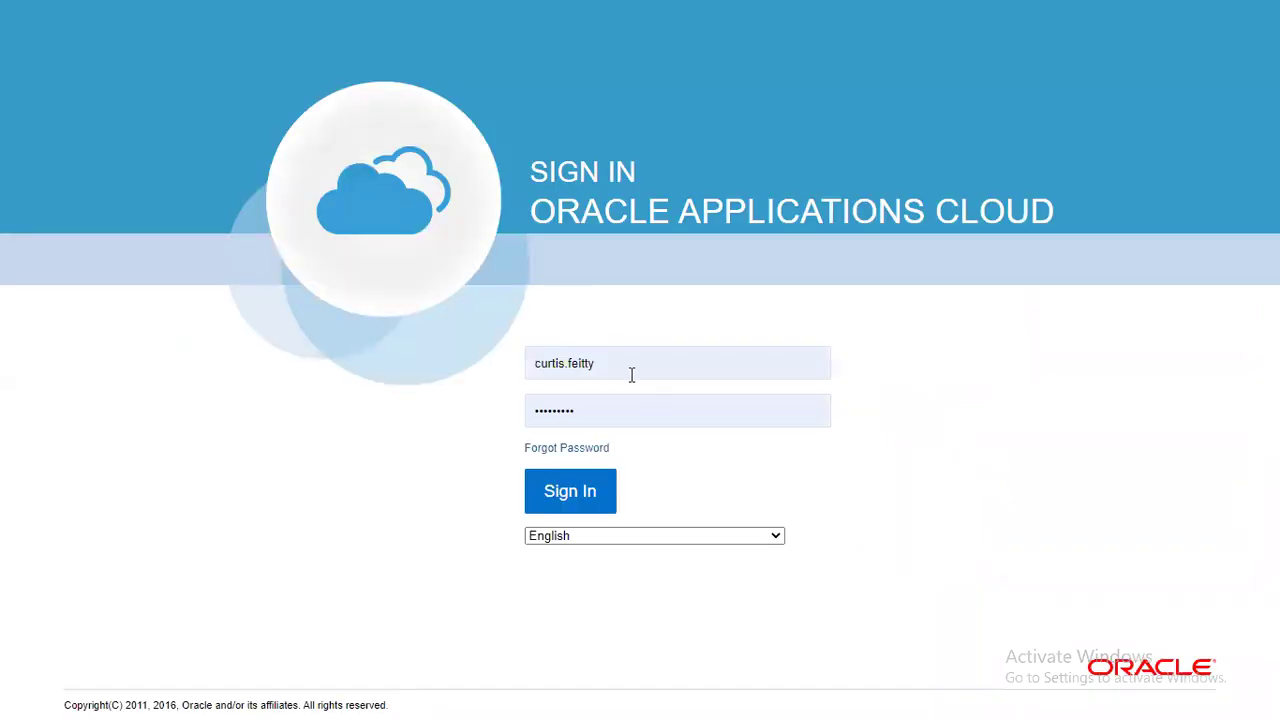
double_click(631, 374)
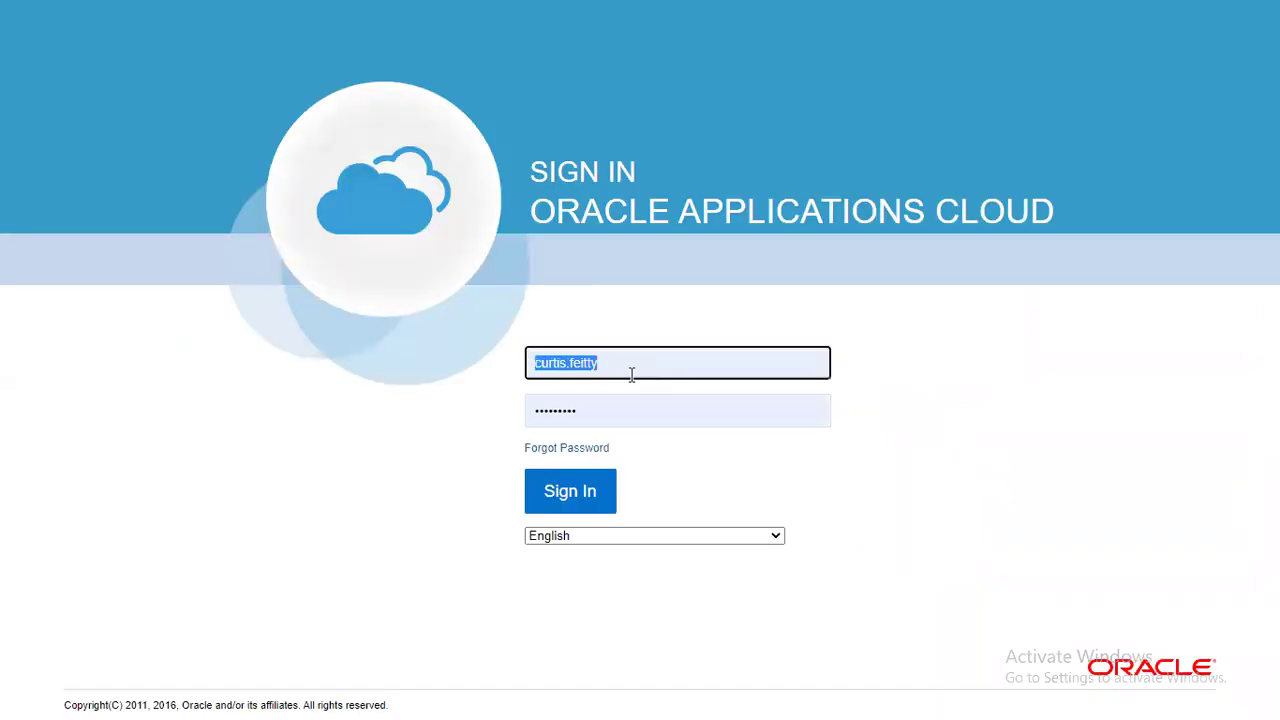
left_click(624, 420)
left_click(591, 491)
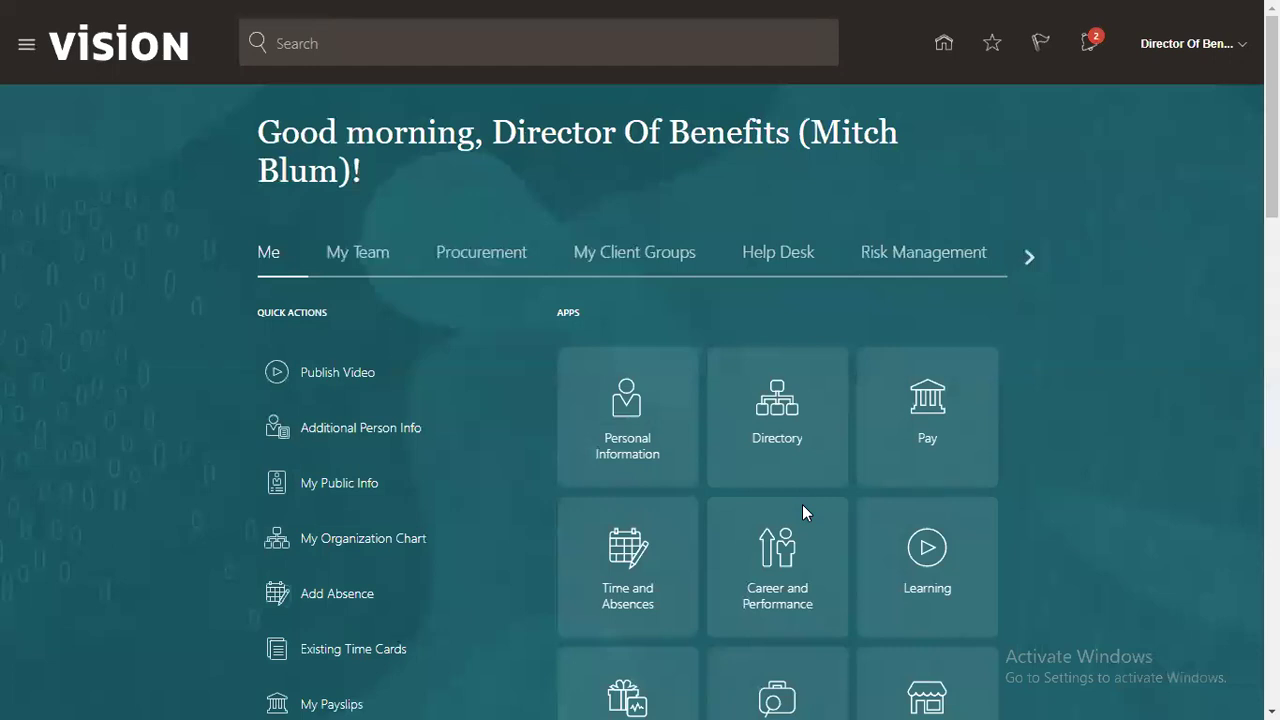
Step: Open the RTL_CLERK_JOB creation approval task from the notifications
left_click(1091, 48)
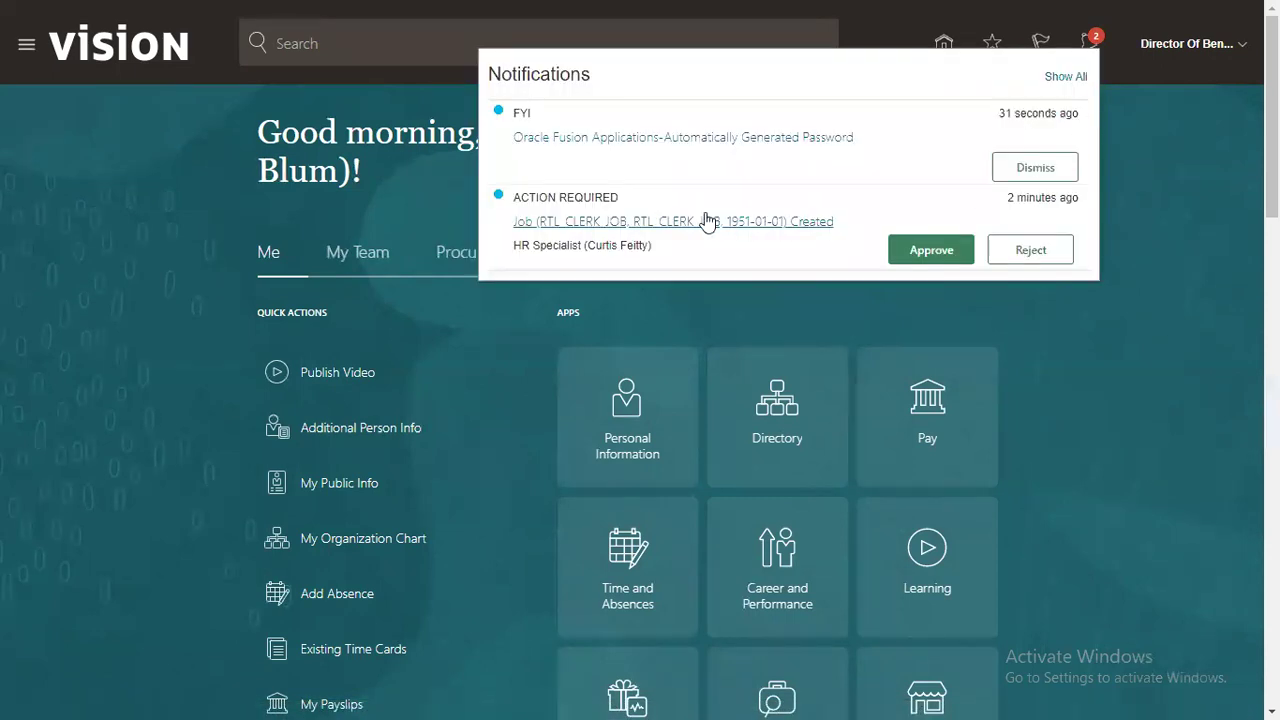
triple_click(586, 197)
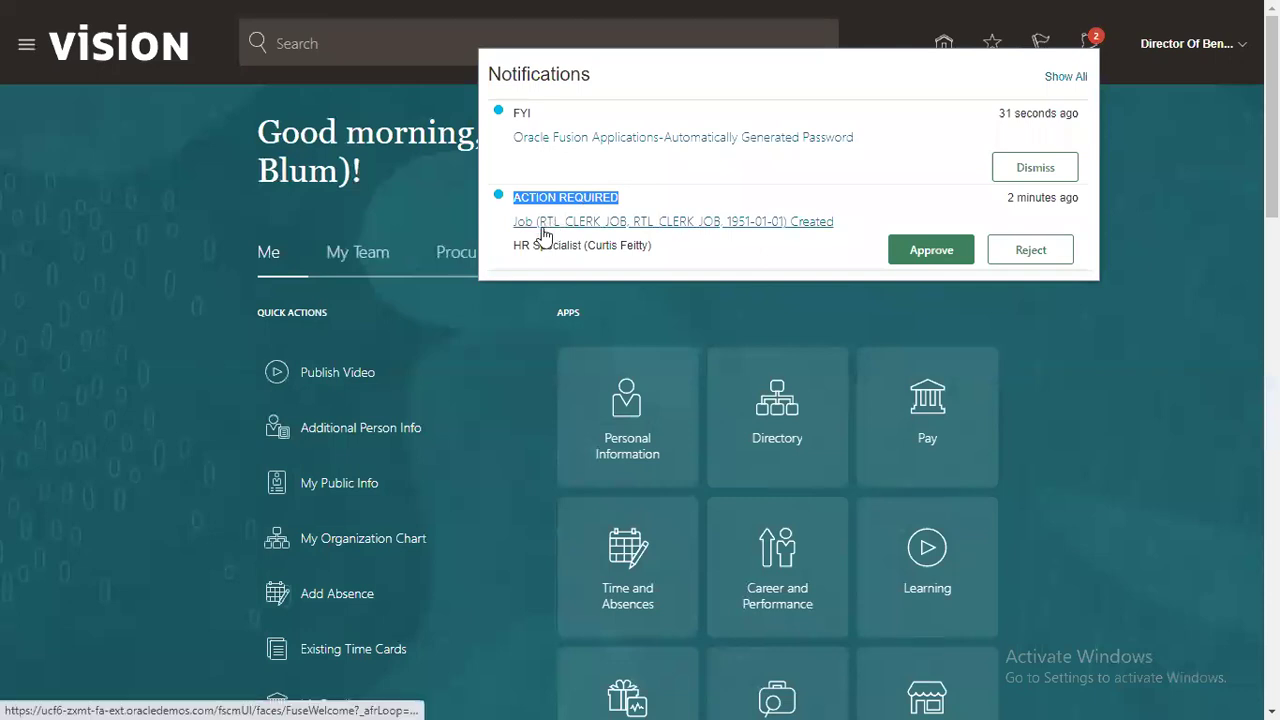
left_click(648, 224)
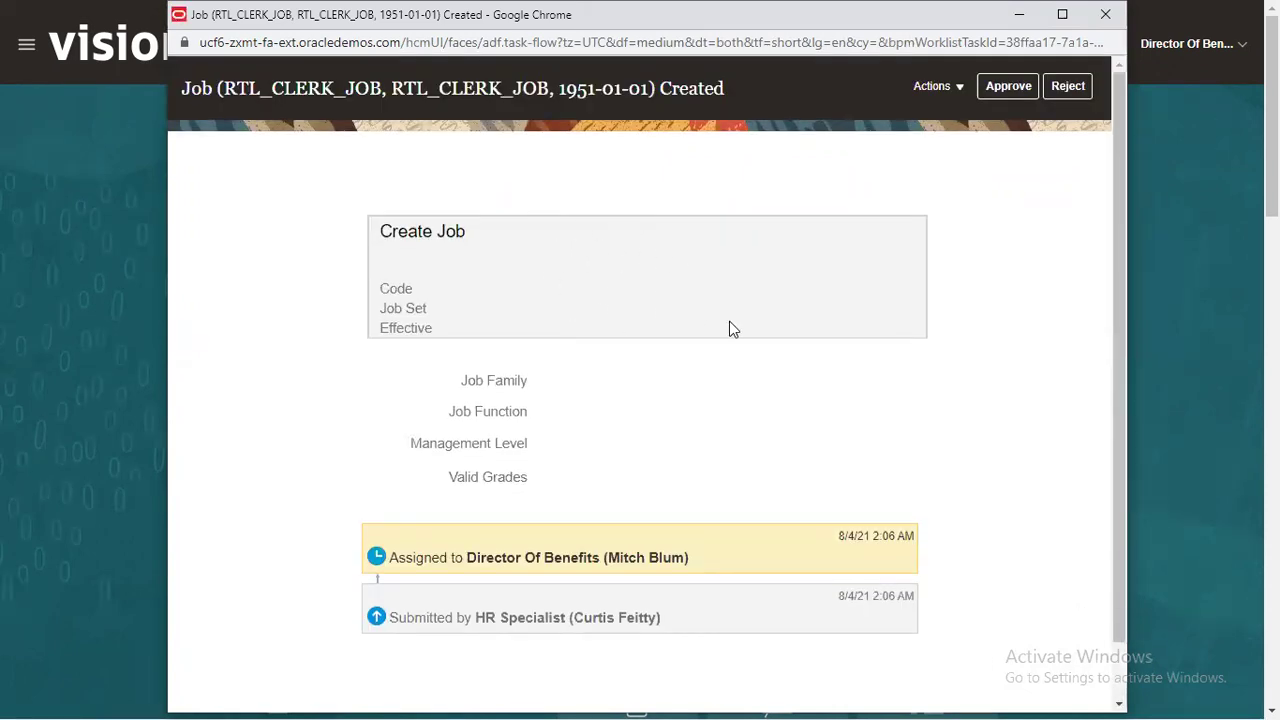
Step: Review the task's Actions menu for the RTL_CLERK_JOB creation, then choose Approve
left_click(952, 90)
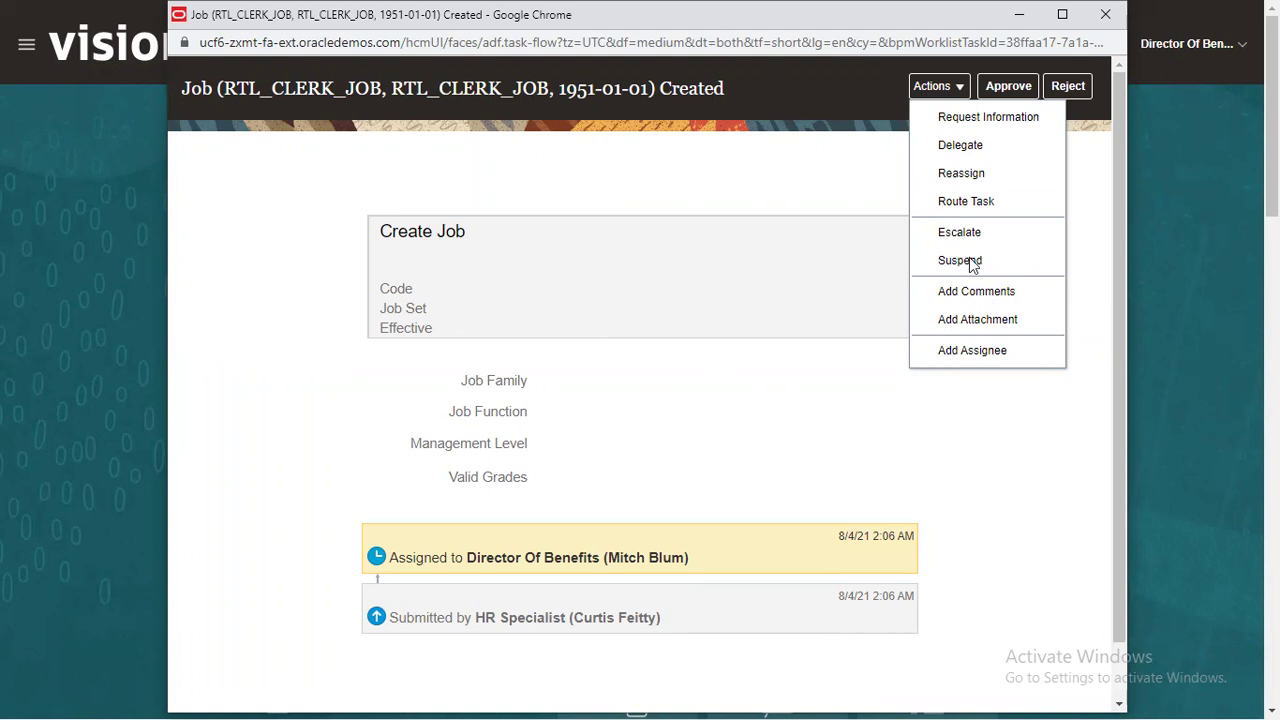
left_click(804, 221)
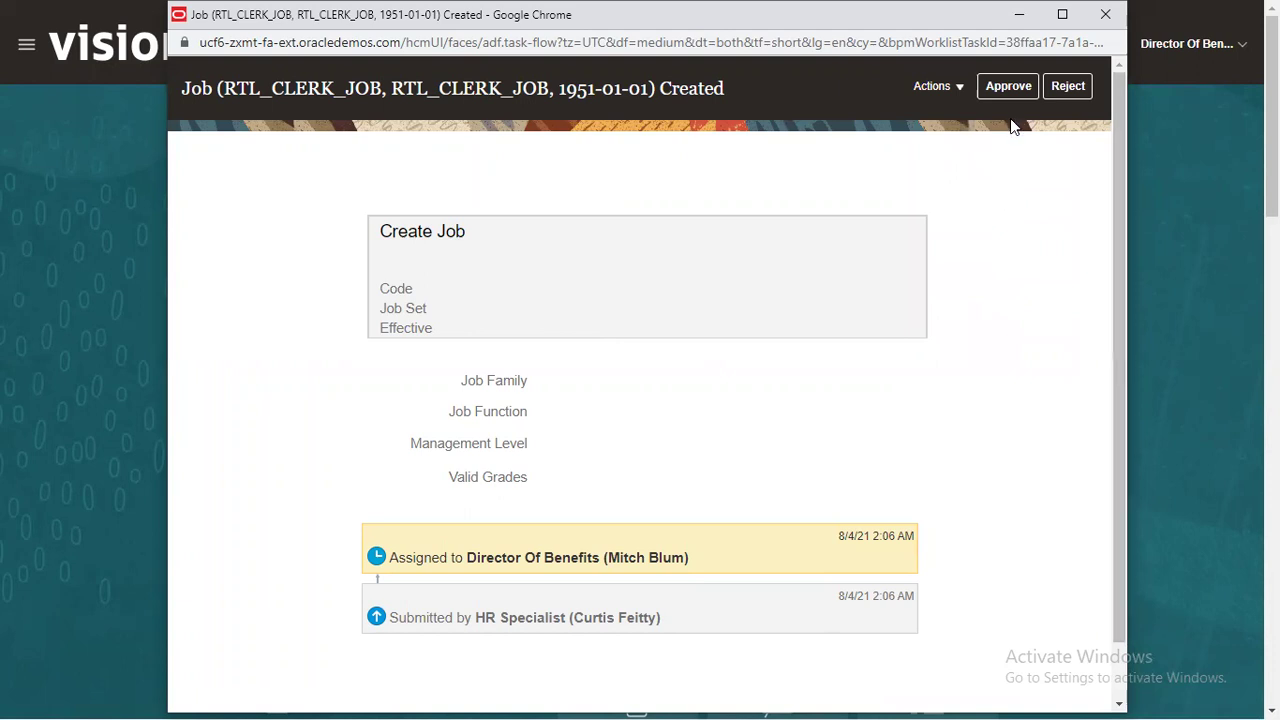
left_click(1010, 86)
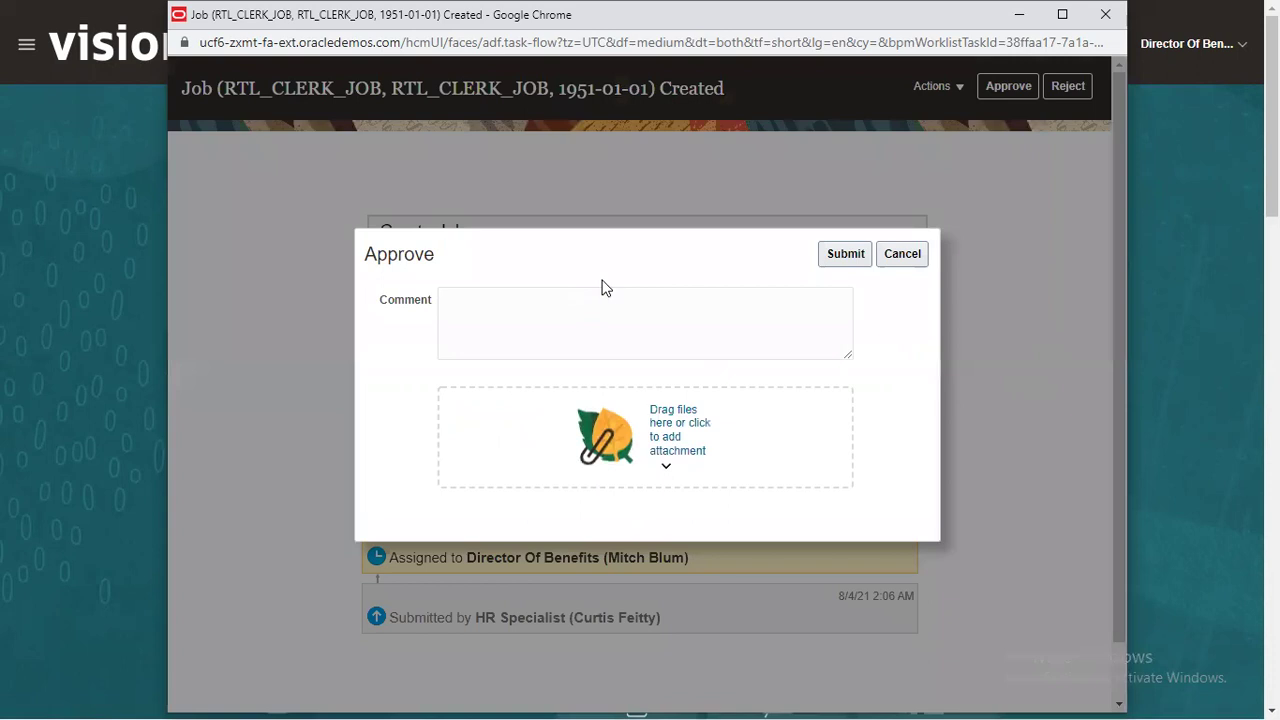
Step: Submit the approval with comment 'Job successfully Approved', correcting the 'succesfully' typo first
left_click(581, 296)
type("Job succes")
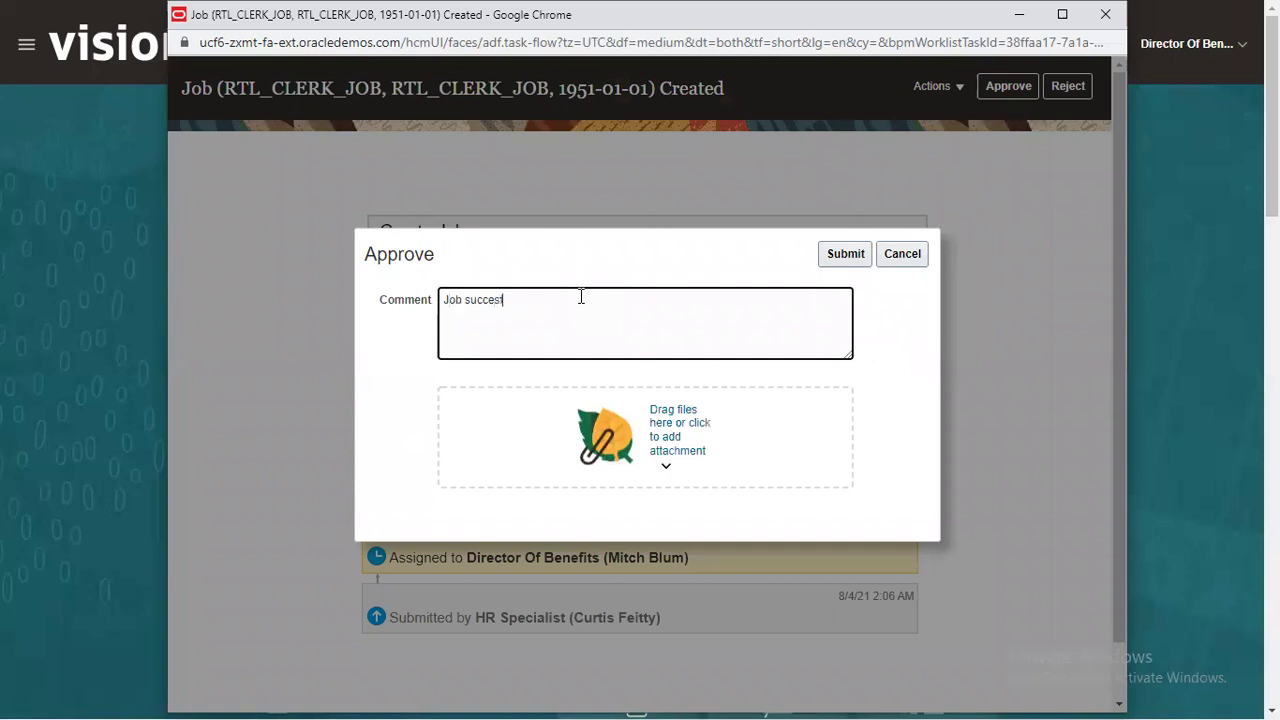
type("fully Approved")
right_click(479, 303)
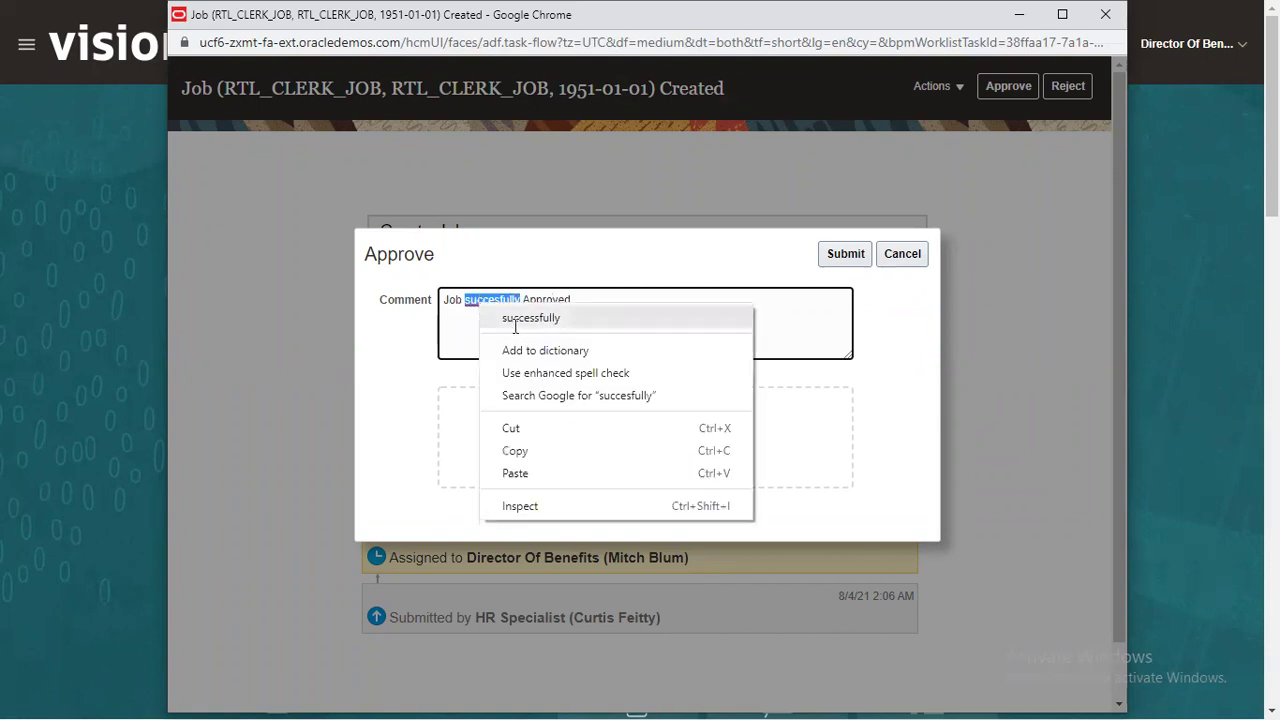
left_click(514, 318)
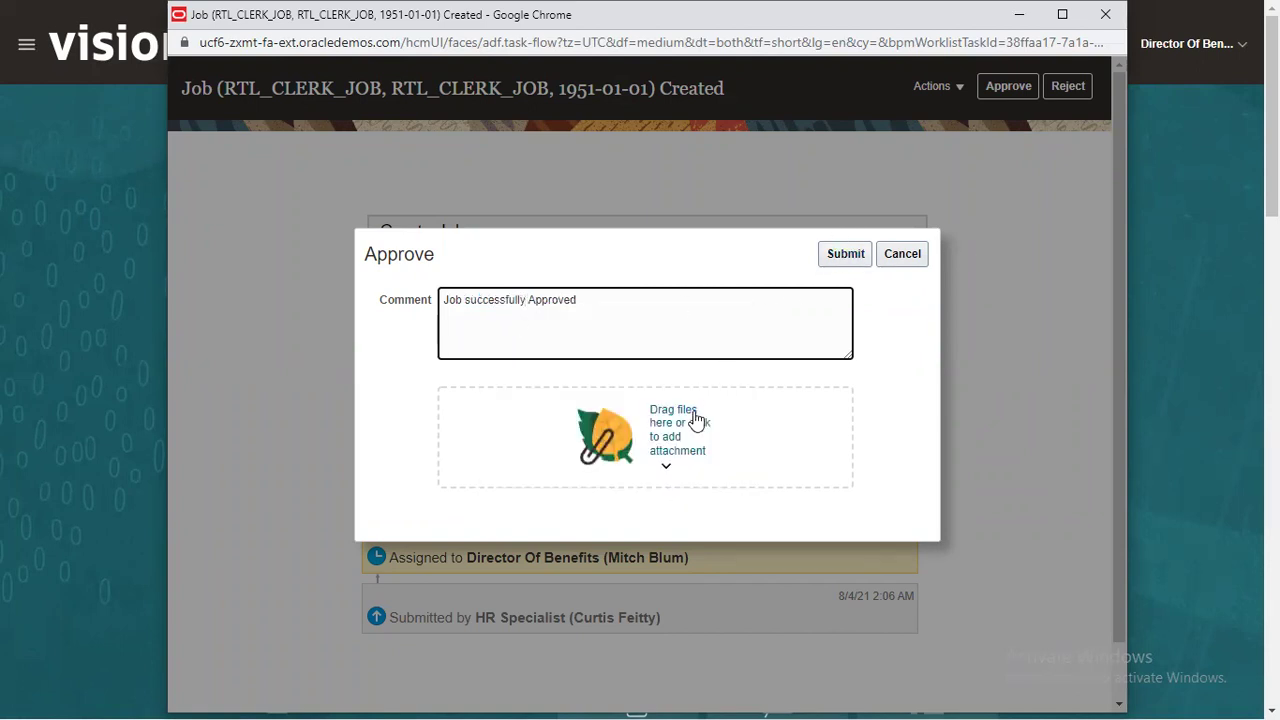
left_click(848, 258)
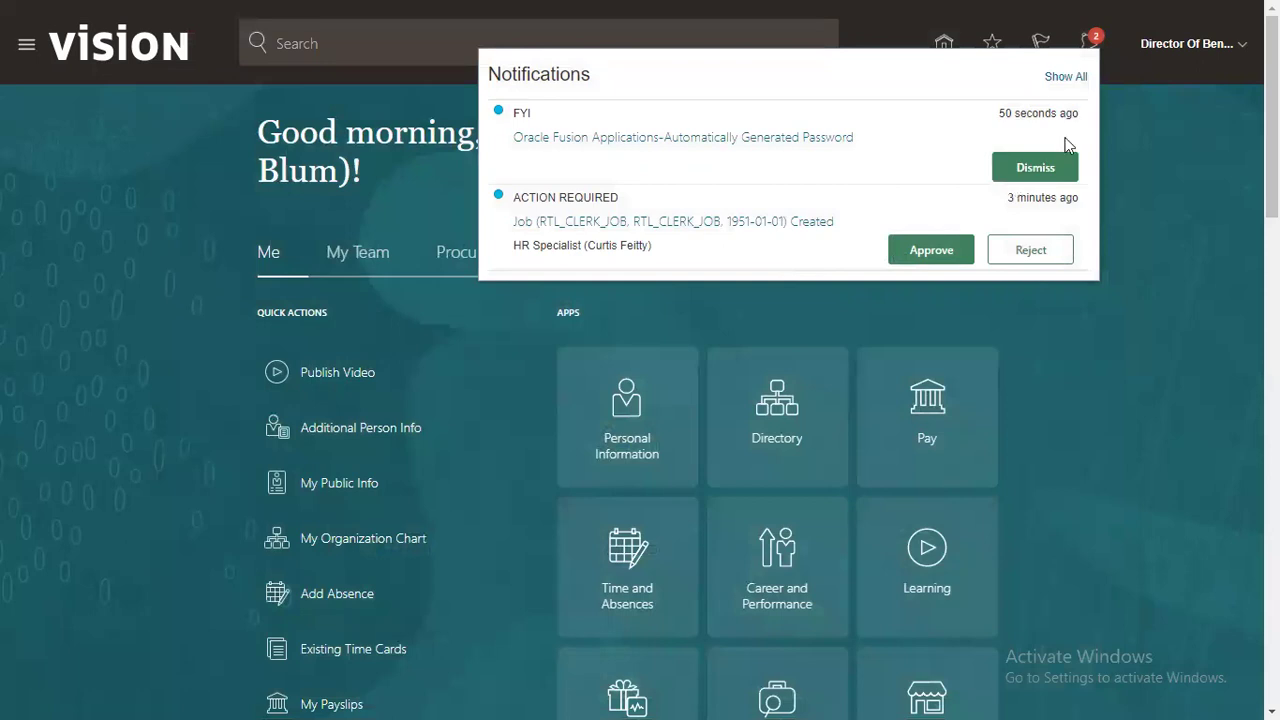
Step: Sign out of the Director of Benefits session and sign in with the saved HR Specialist credentials
left_click(1225, 57)
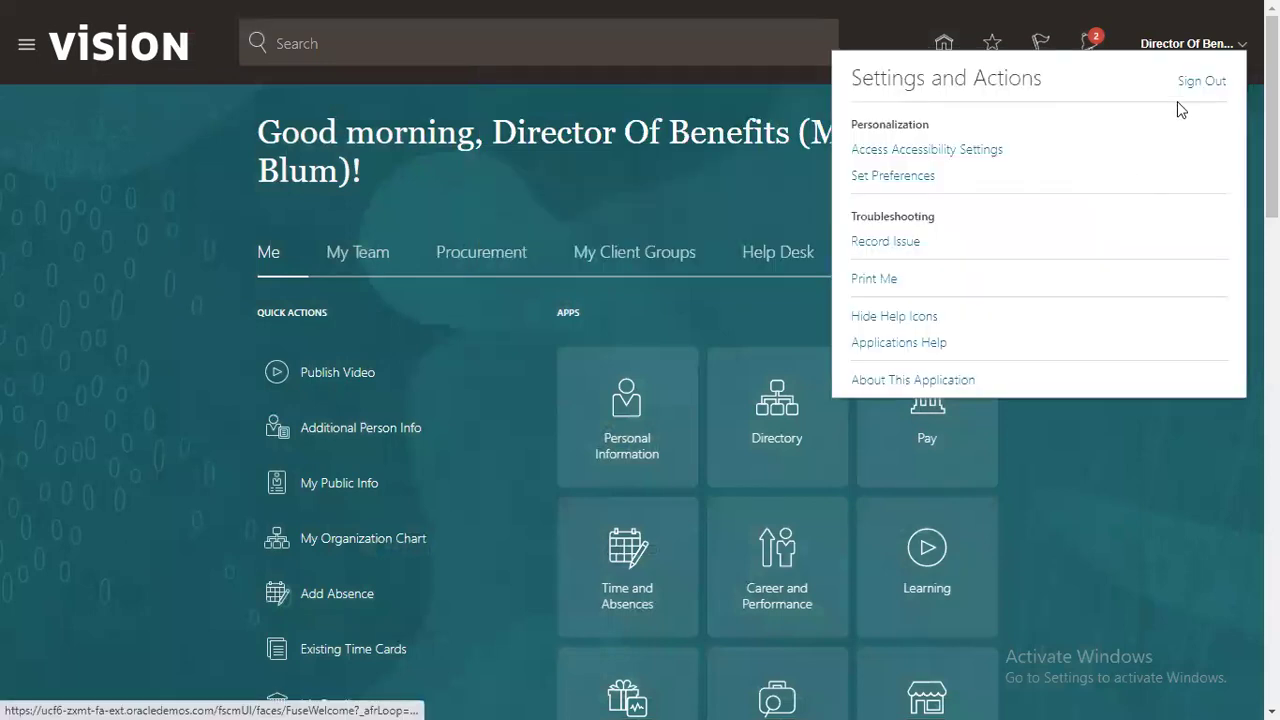
left_click(1201, 84)
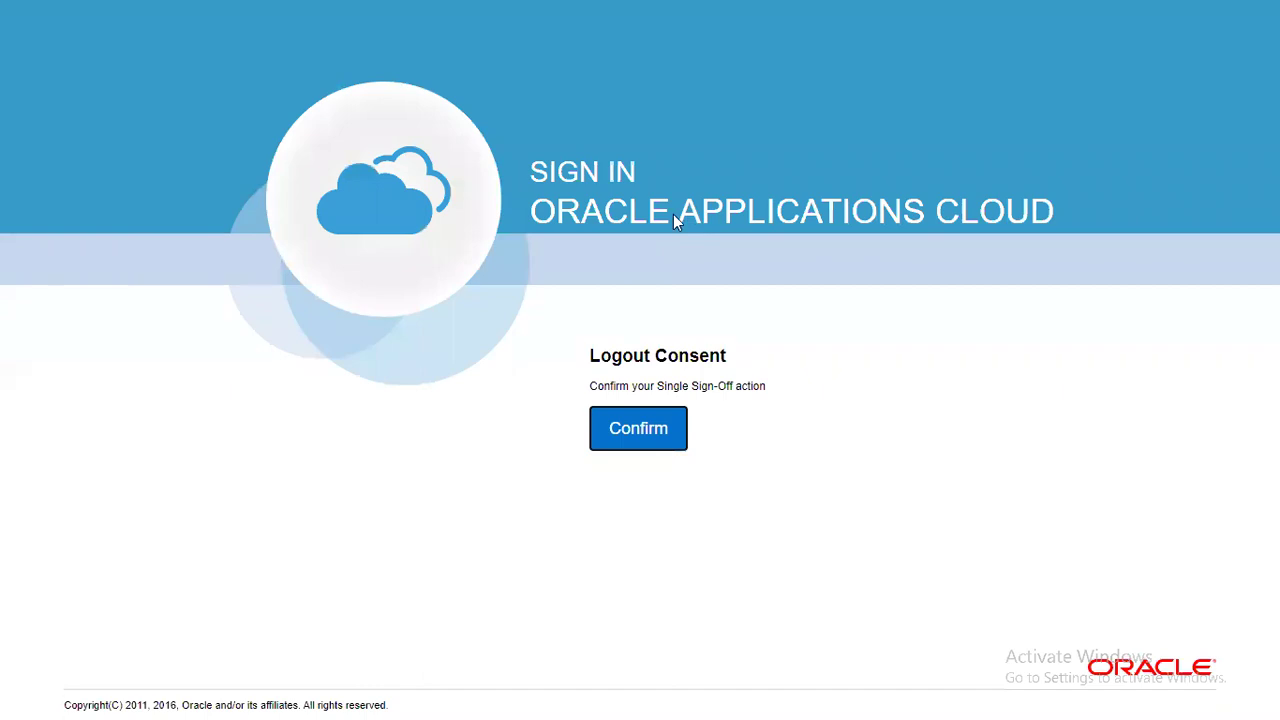
left_click(662, 440)
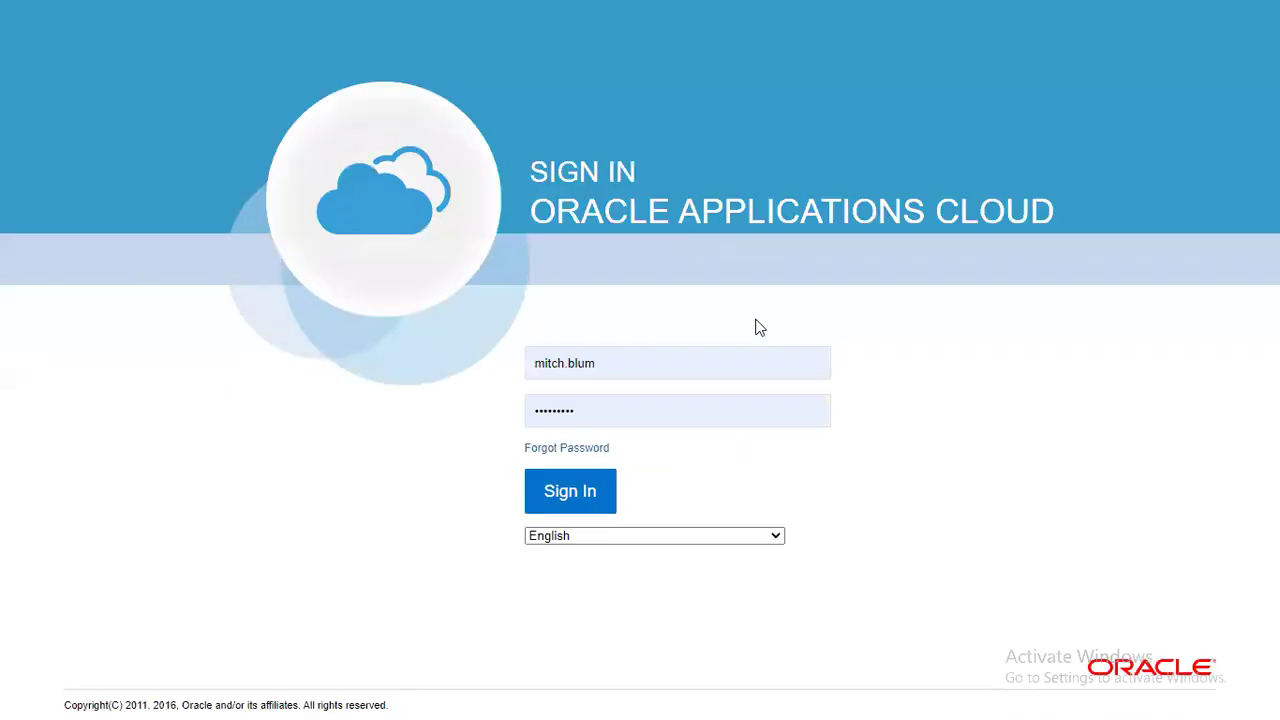
triple_click(643, 361)
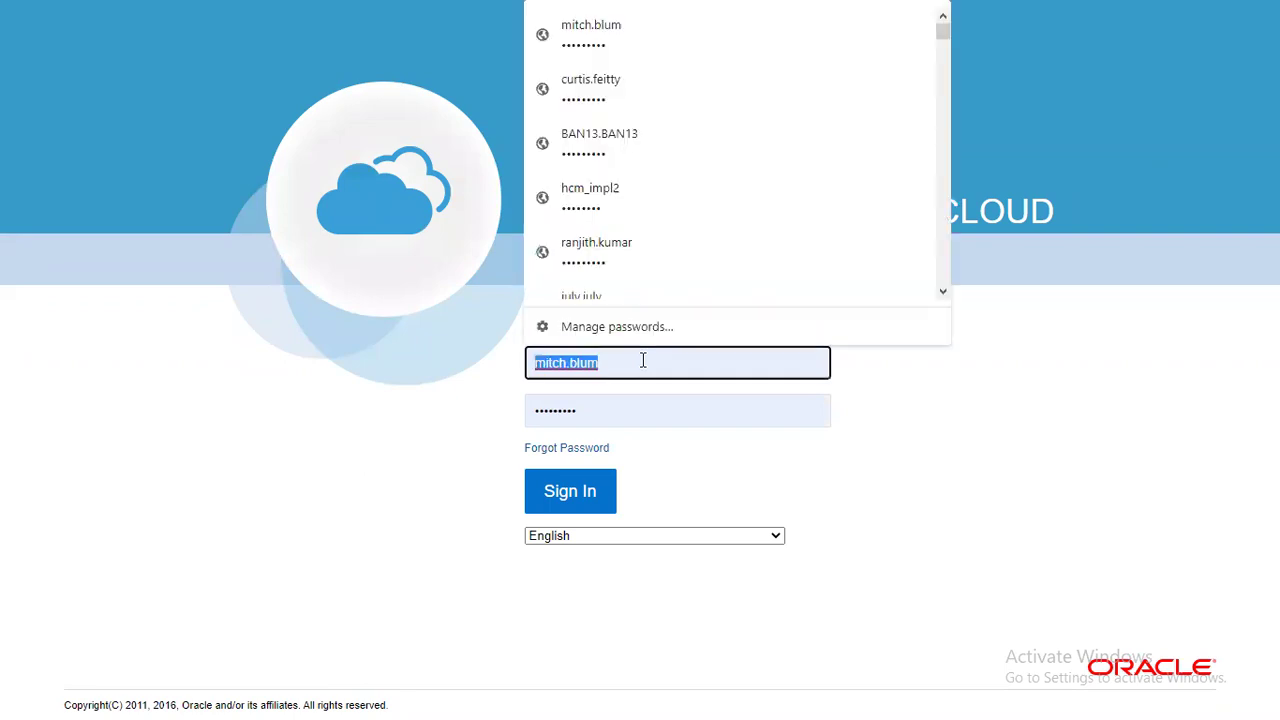
left_click(615, 406)
left_click(583, 496)
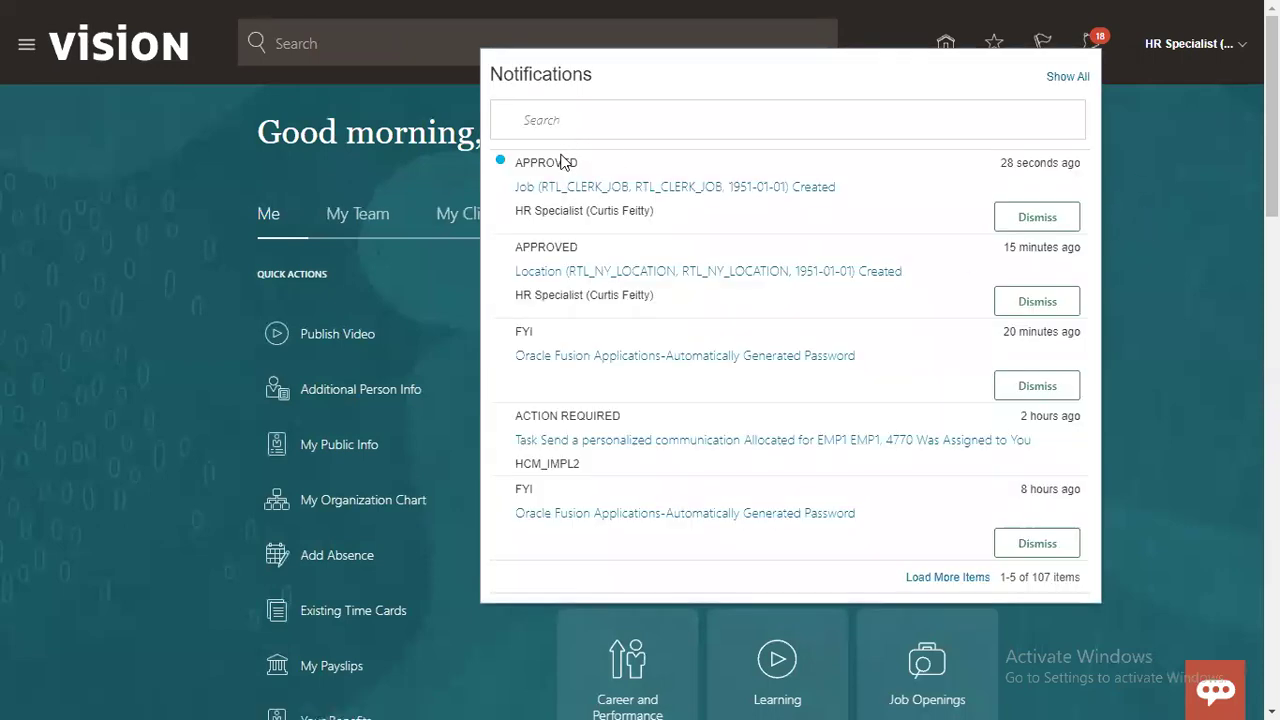
Step: Confirm the RTL_CLERK_JOB task shows APPROVED, then go to Setup and Maintenance
double_click(554, 162)
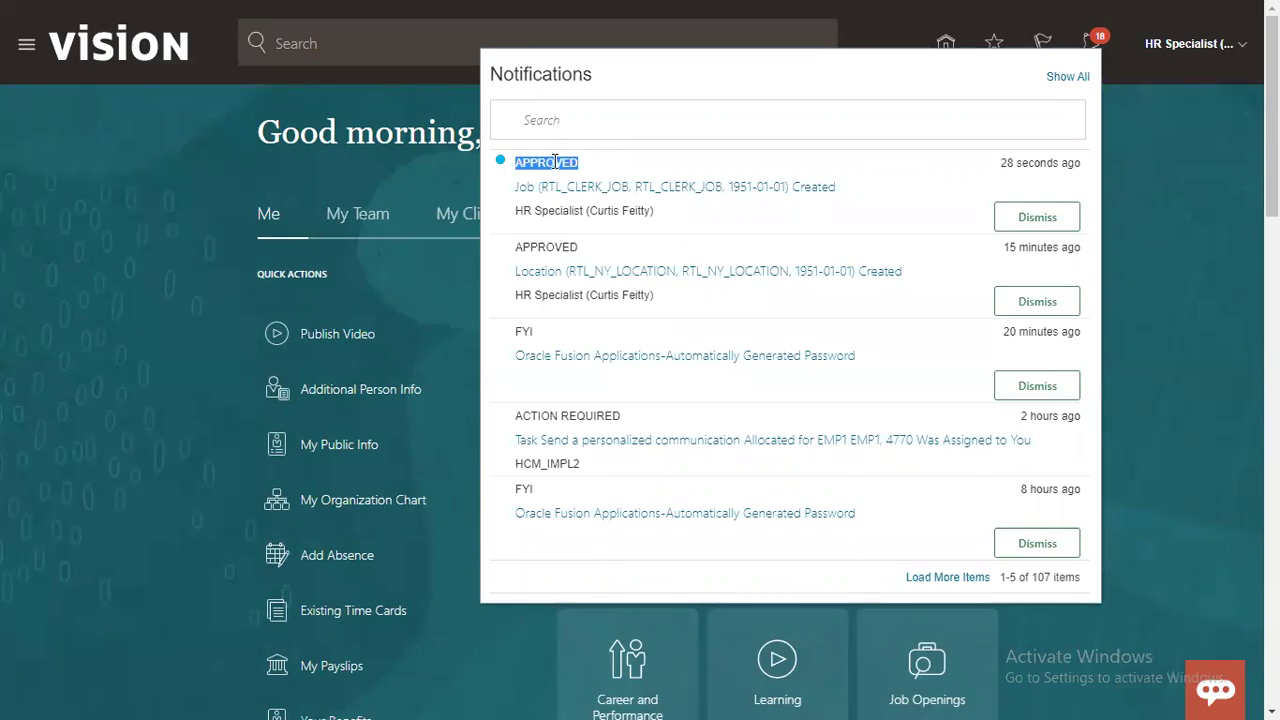
left_click(1193, 57)
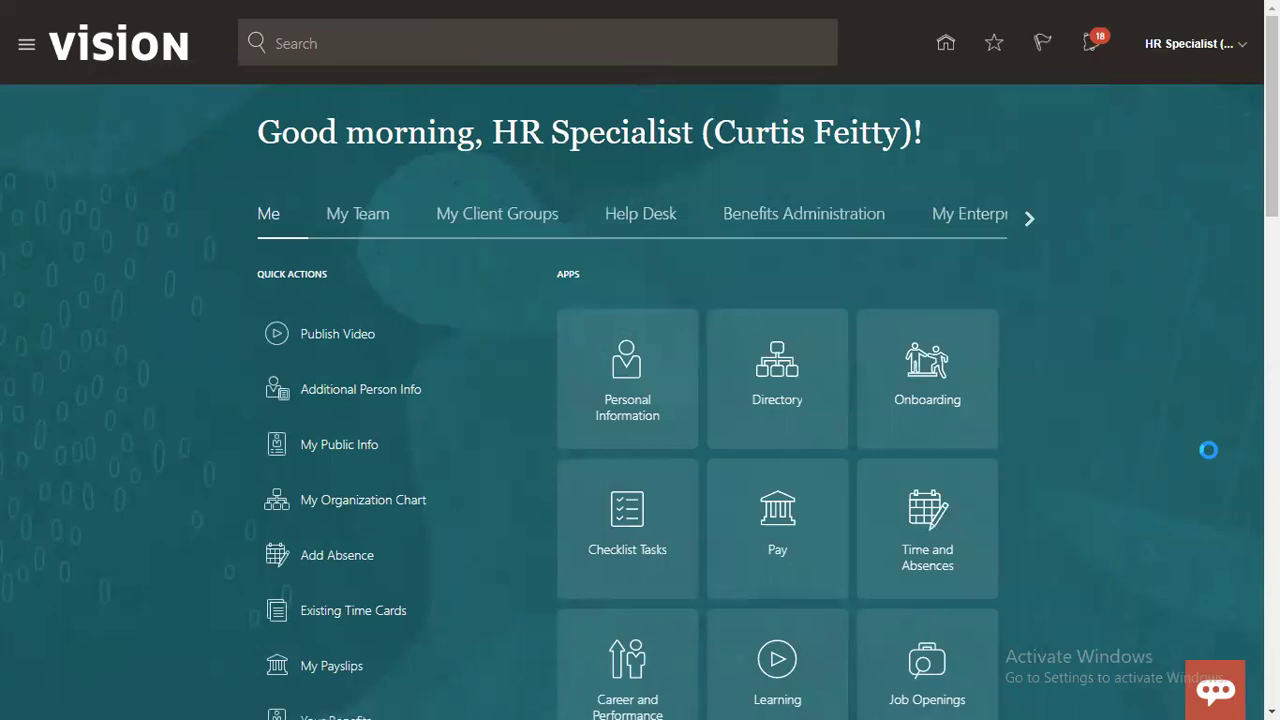
left_click(967, 322)
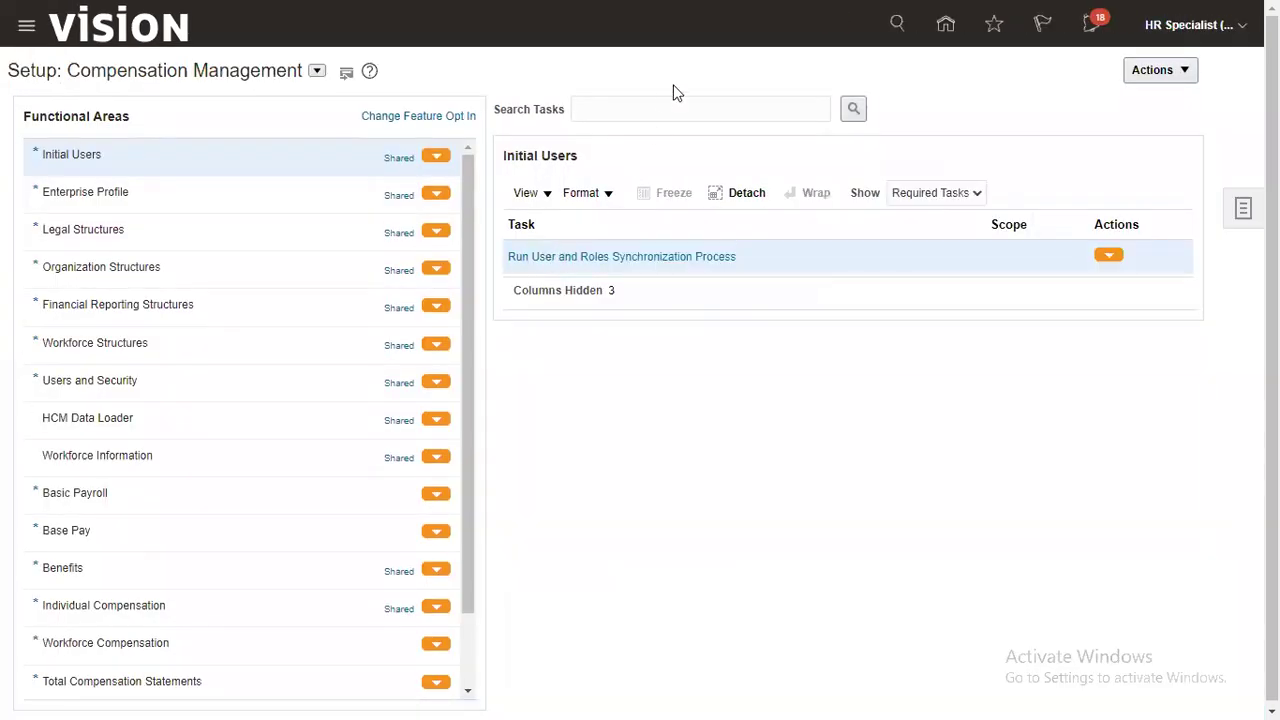
Step: Search setup tasks for 'Job' and open the Manage Jobs task
left_click(652, 107)
type("Job")
key("Return")
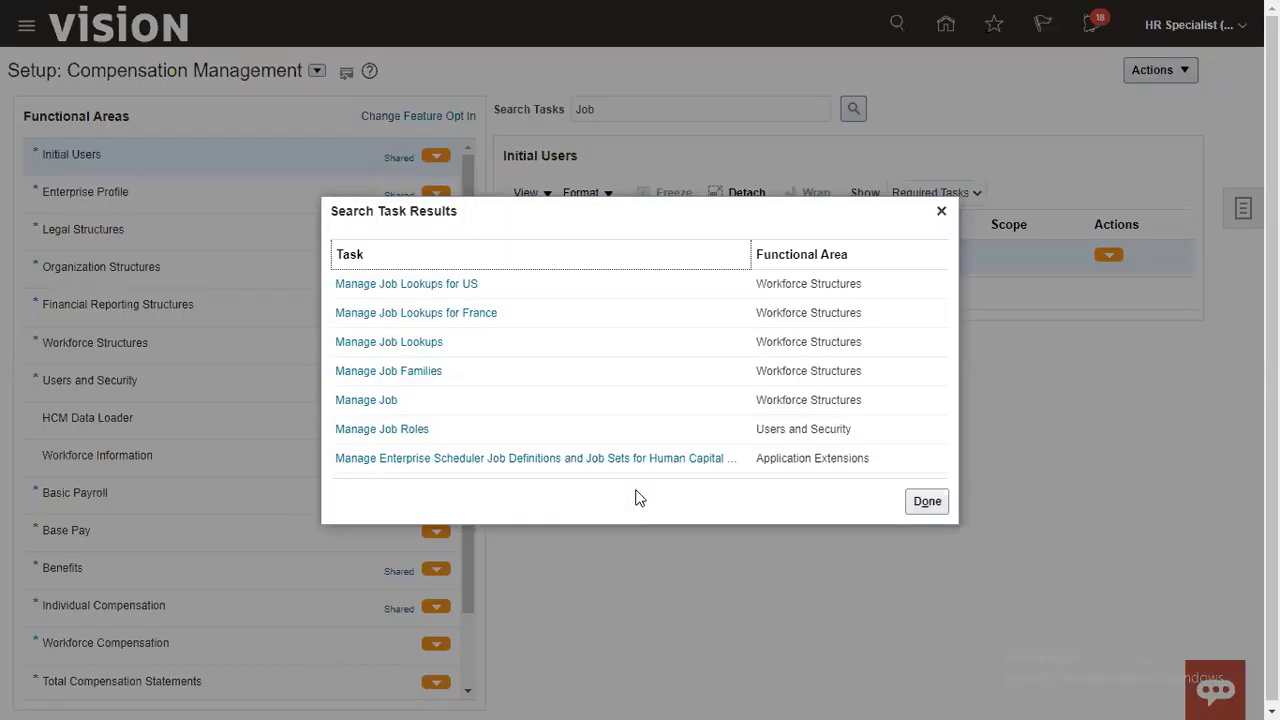
left_click(379, 401)
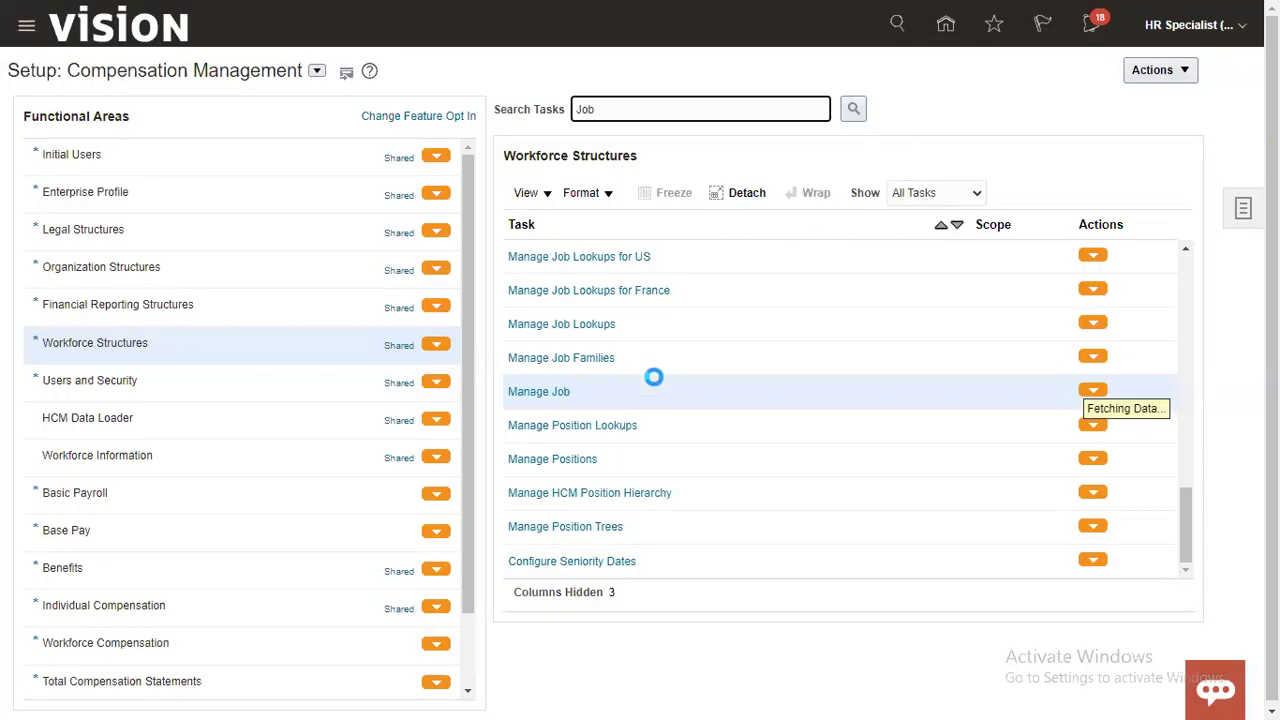
left_click(550, 398)
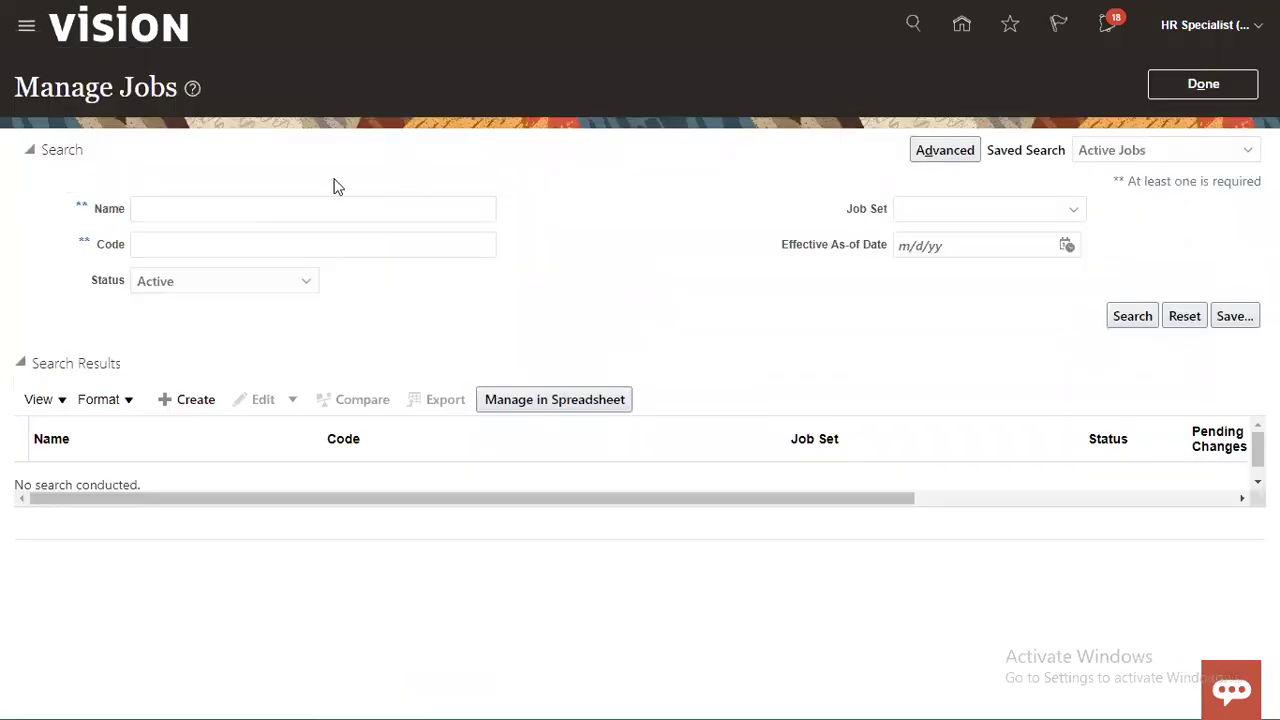
Step: Search jobs by name, view RTL_CLERK_JOB's details, and return to Compensation Management setup
left_click(320, 197)
type("job")
key("BackSpace")
key("BackSpace")
key("BackSpace")
type("RTI")
key("Return")
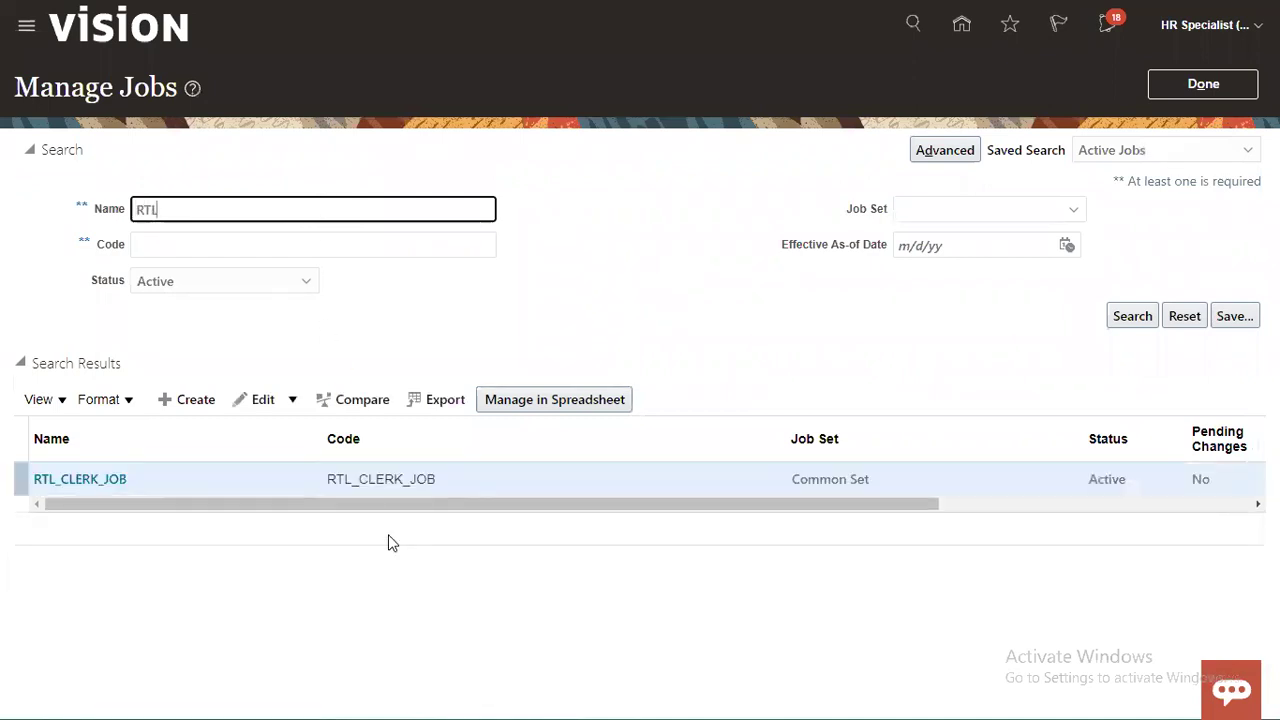
left_click(96, 490)
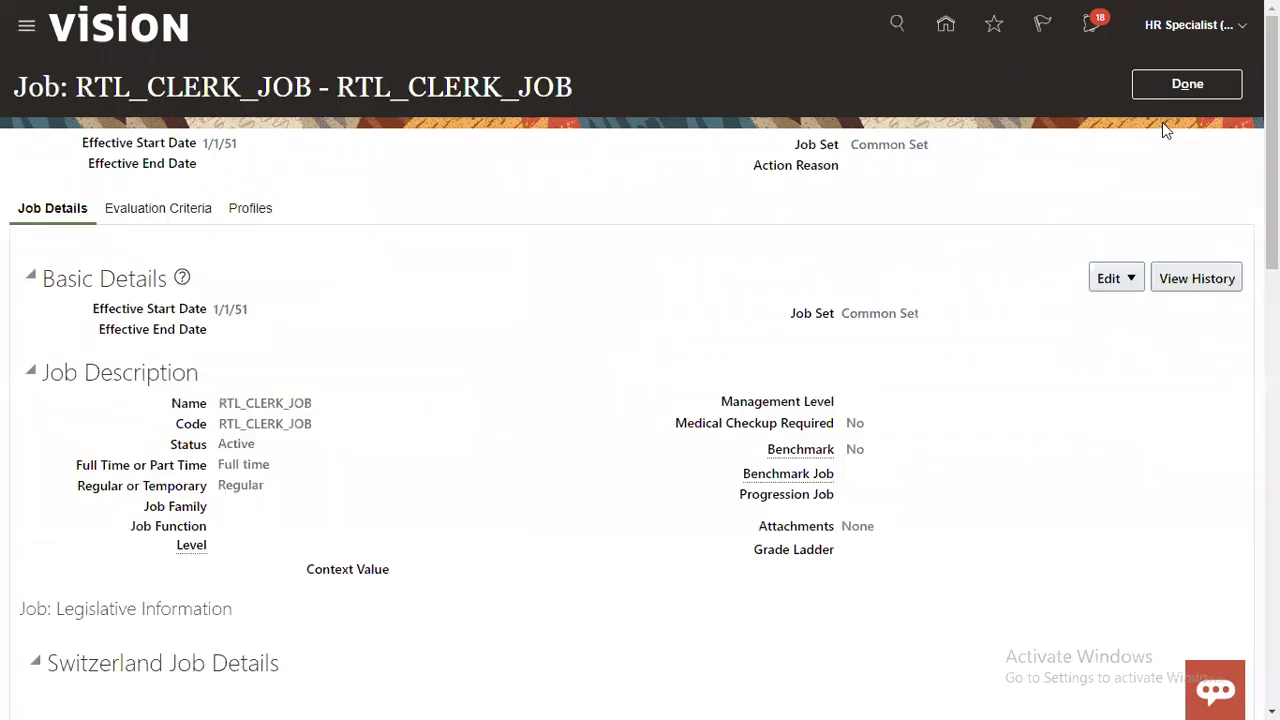
left_click(1196, 80)
left_click(1175, 84)
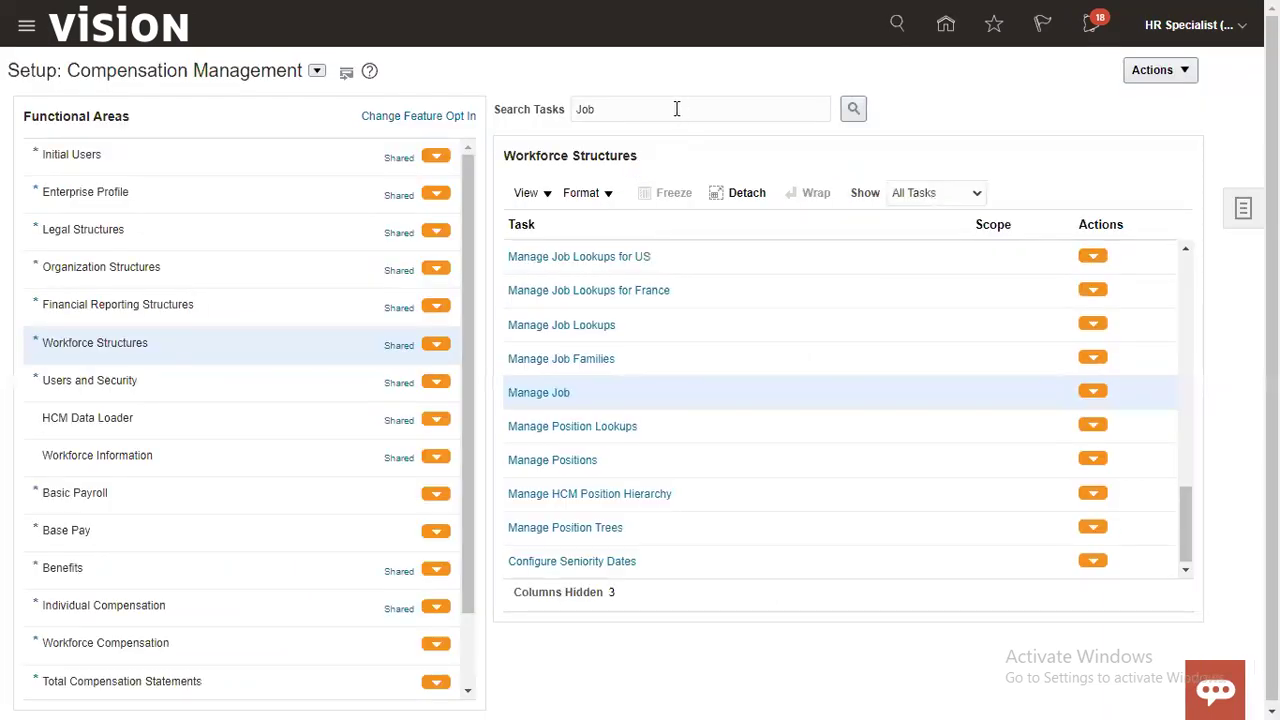
Step: Search setup tasks for 'Approval' and open Manage Approval Transactions for HCM
double_click(677, 109)
type("App")
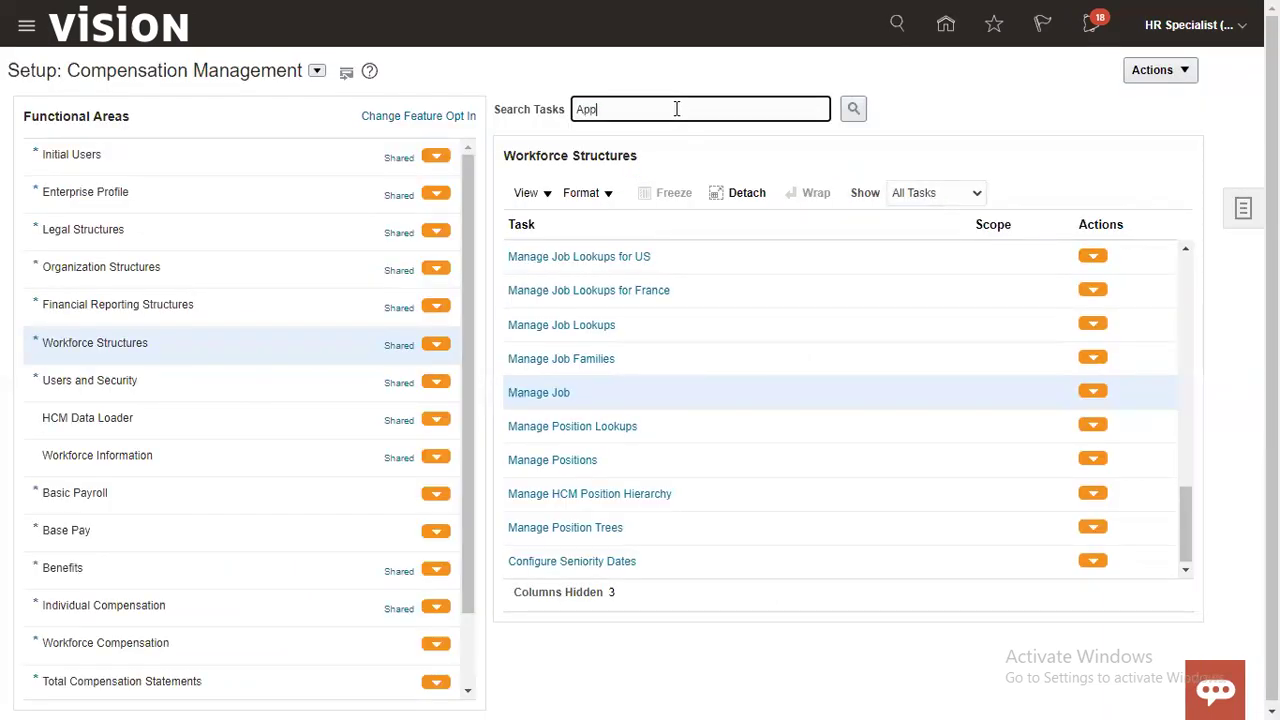
type("roval")
key("Return")
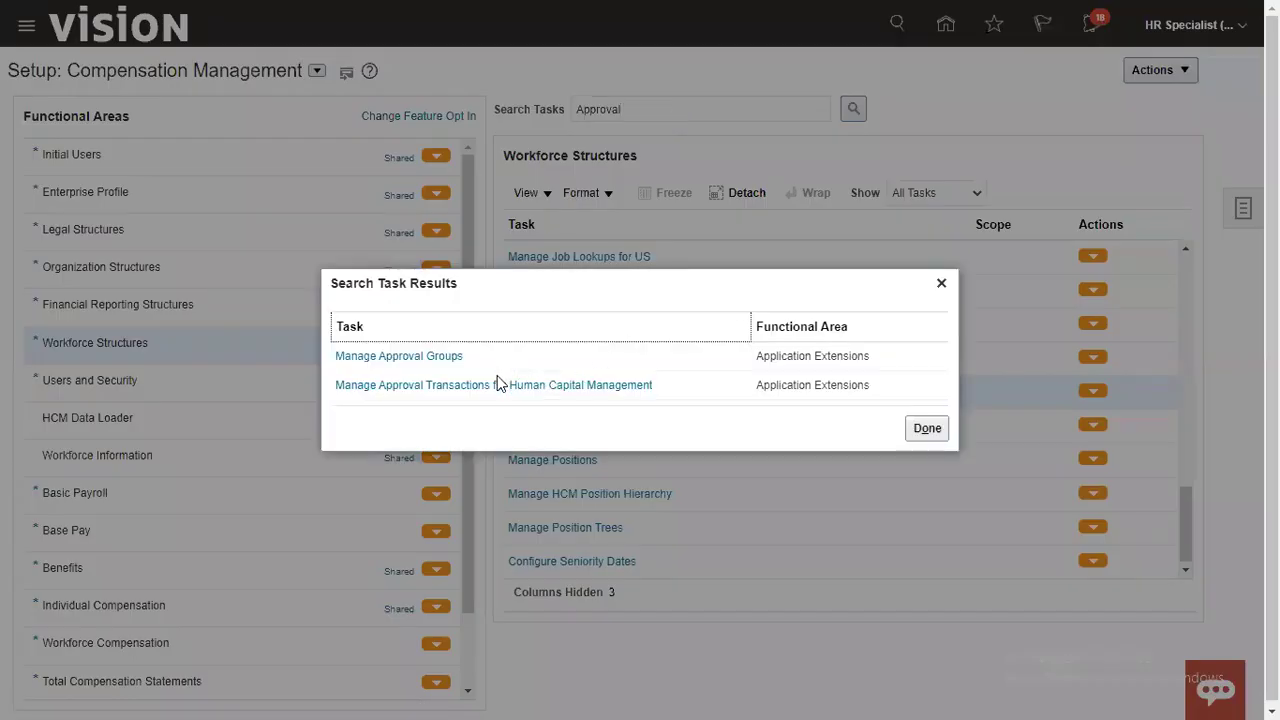
left_click(500, 386)
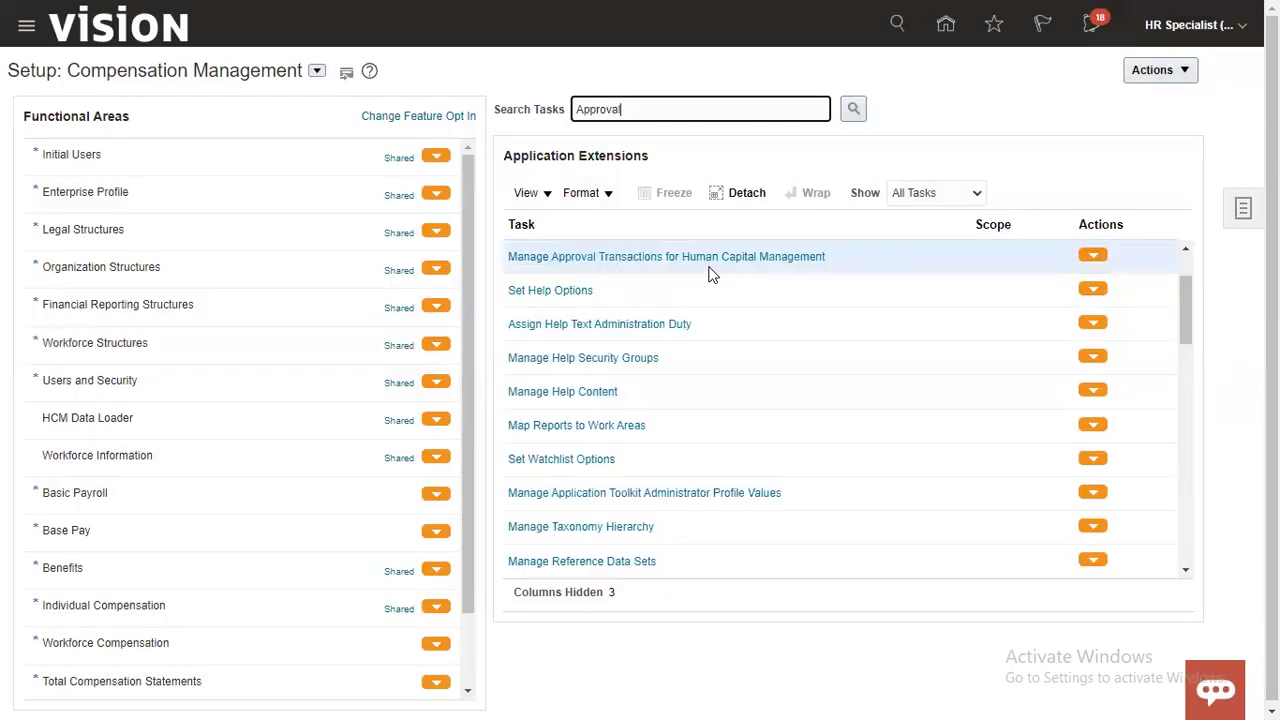
left_click(713, 257)
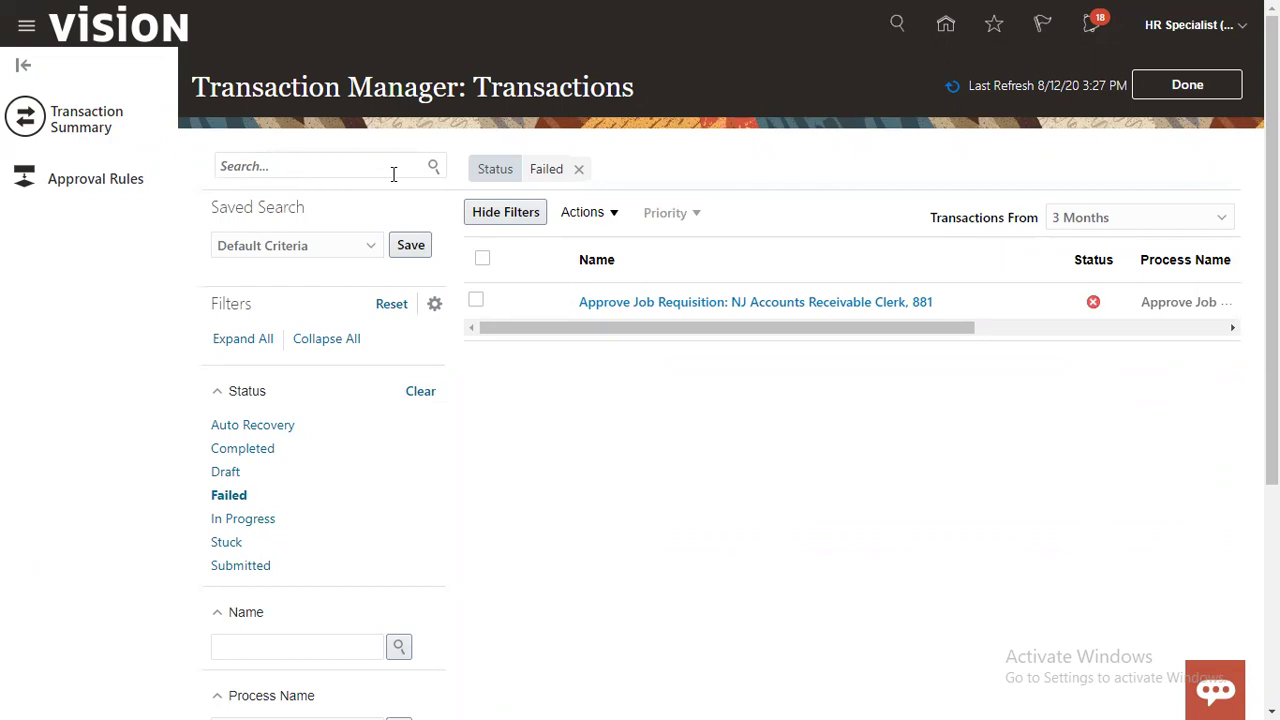
Step: Filter processes by 'Location', enable Bypass Approvals for Create Location, and finish
left_click(369, 164)
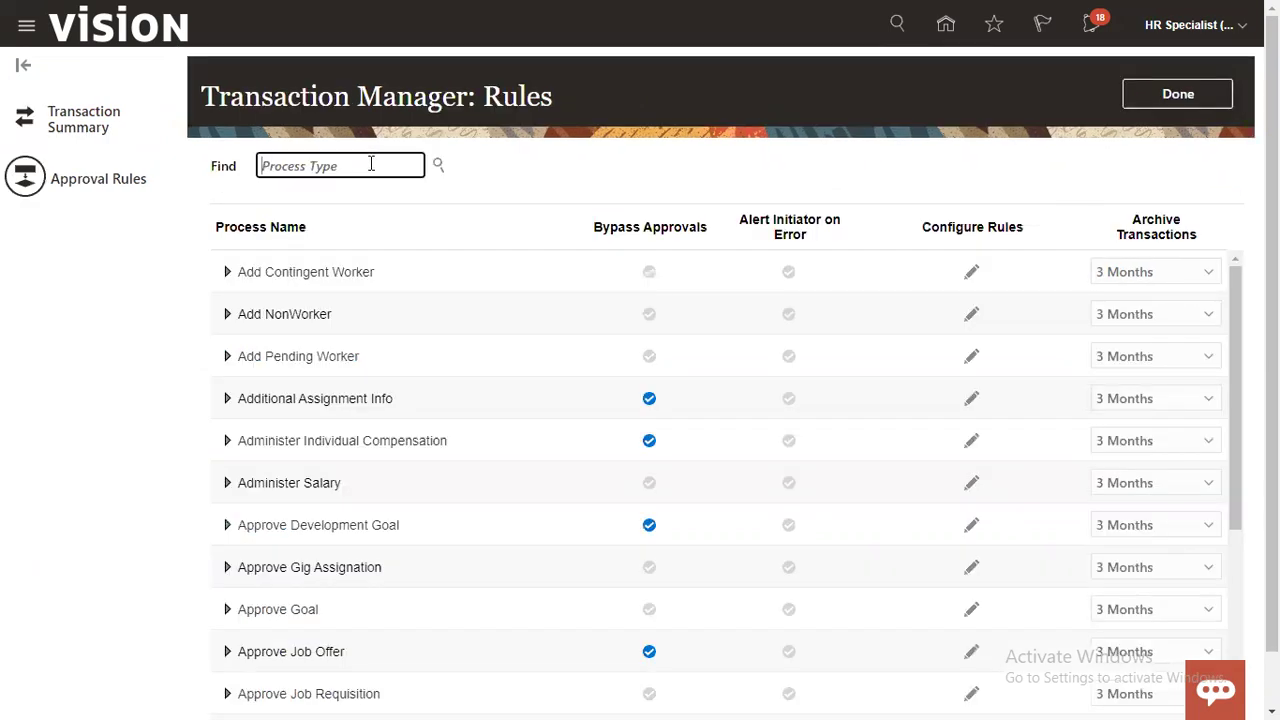
type("Location")
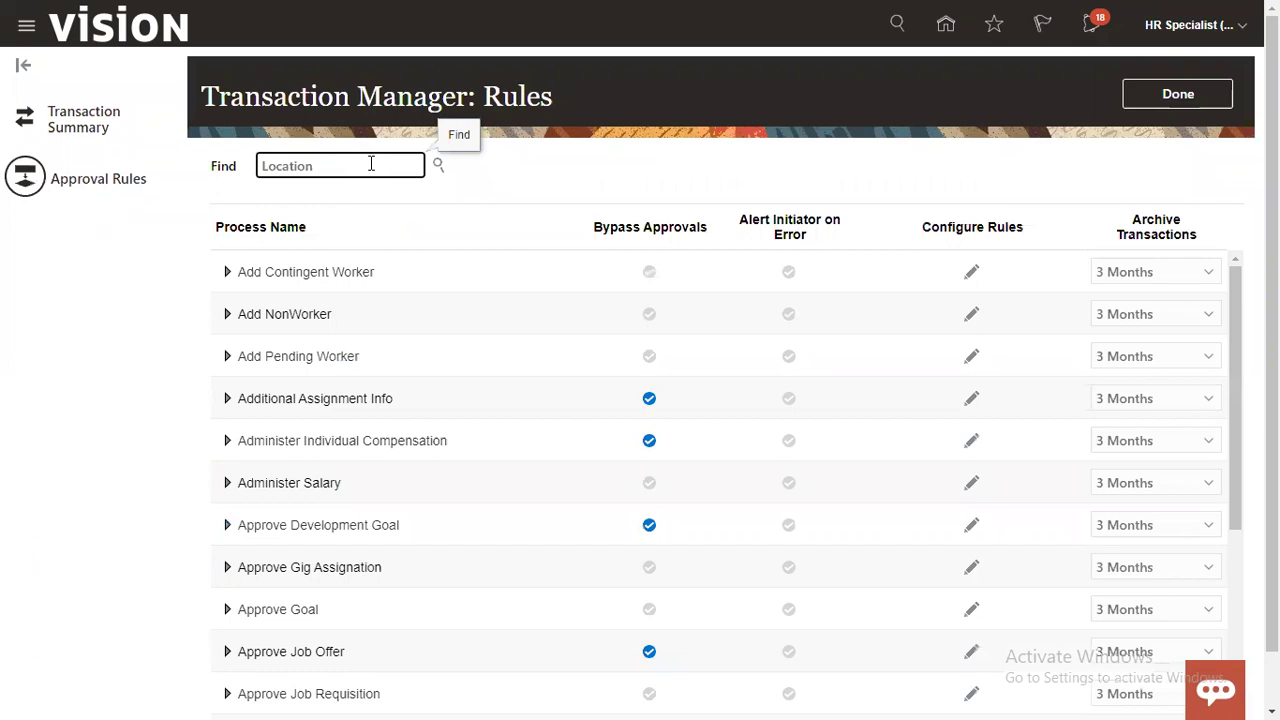
key("Return")
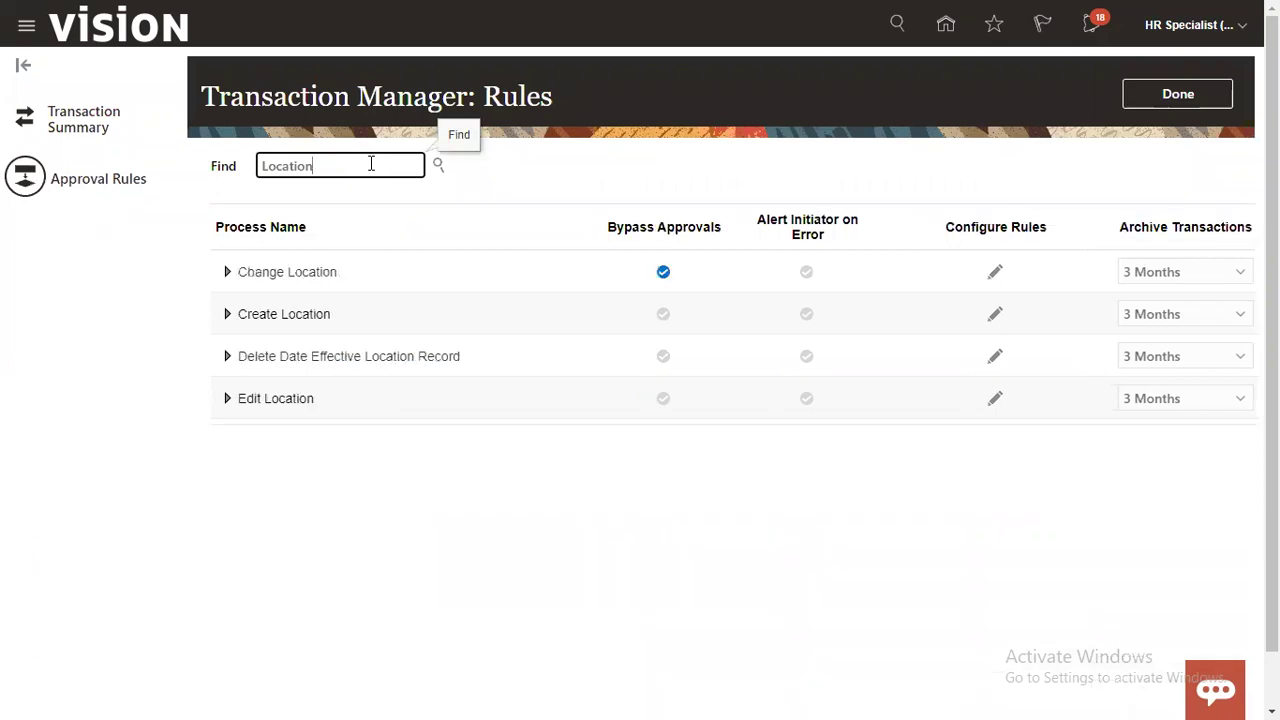
left_click(575, 327)
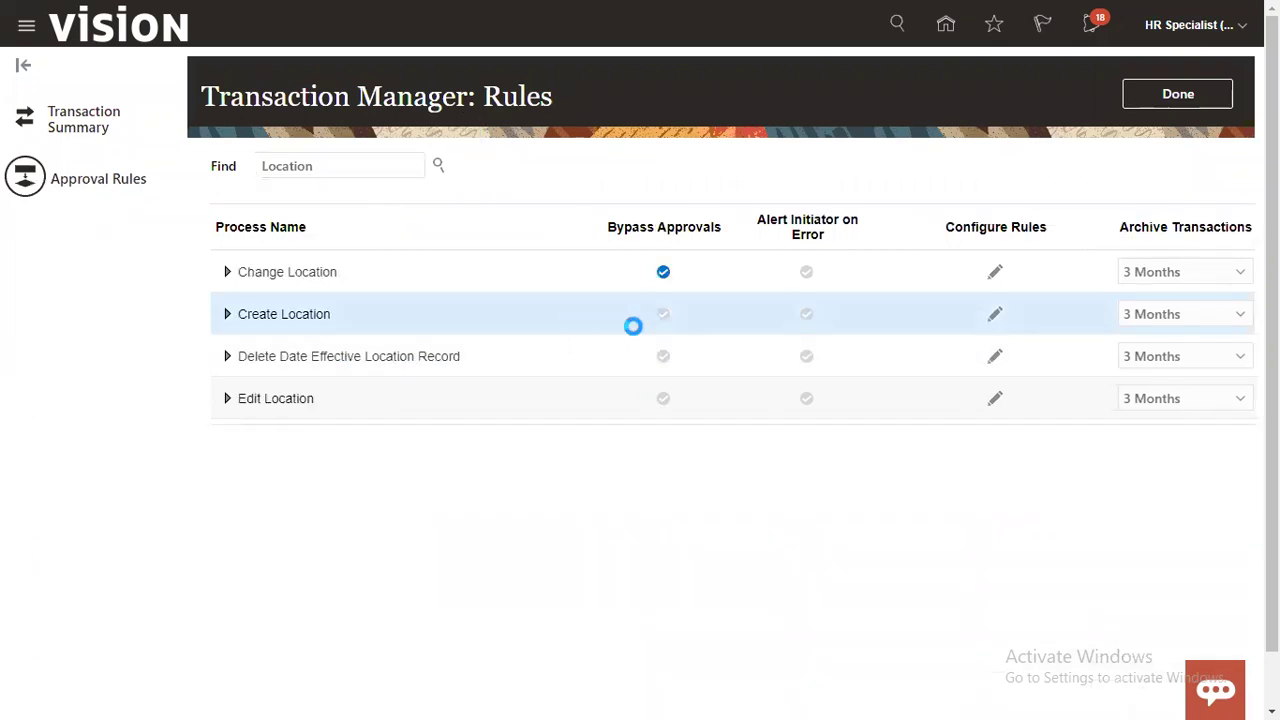
left_click(663, 315)
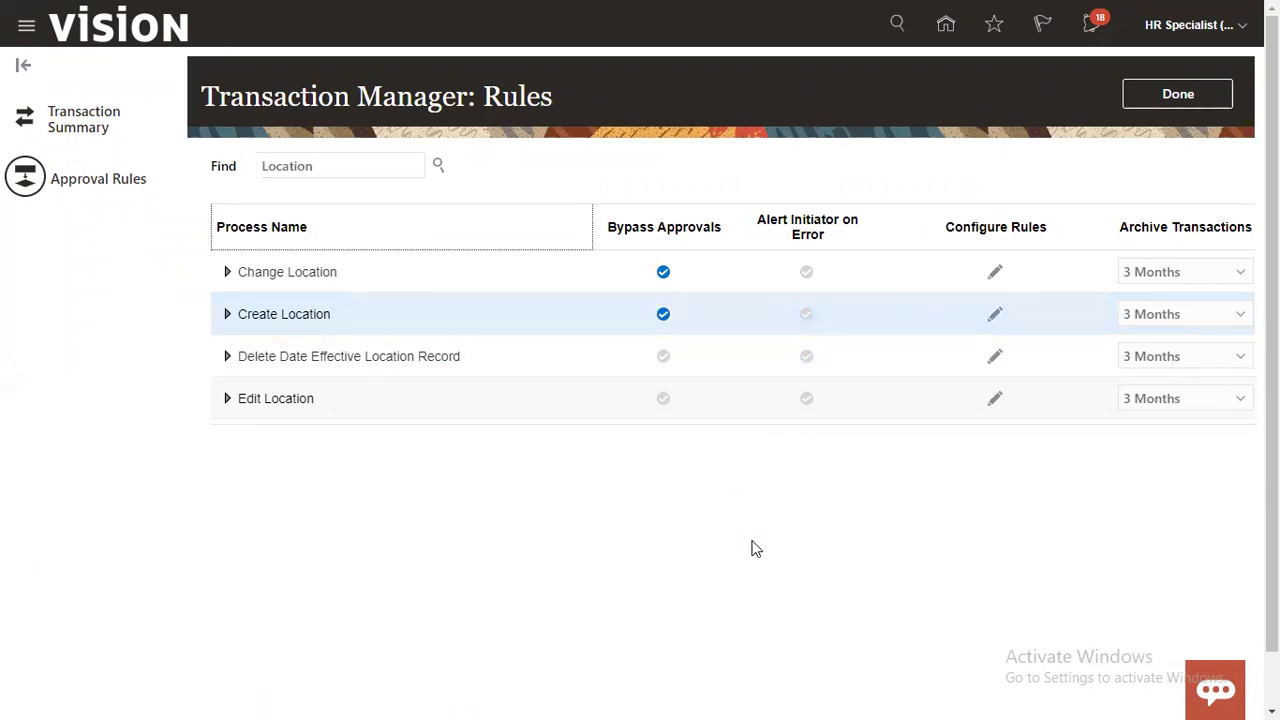
left_click(1188, 104)
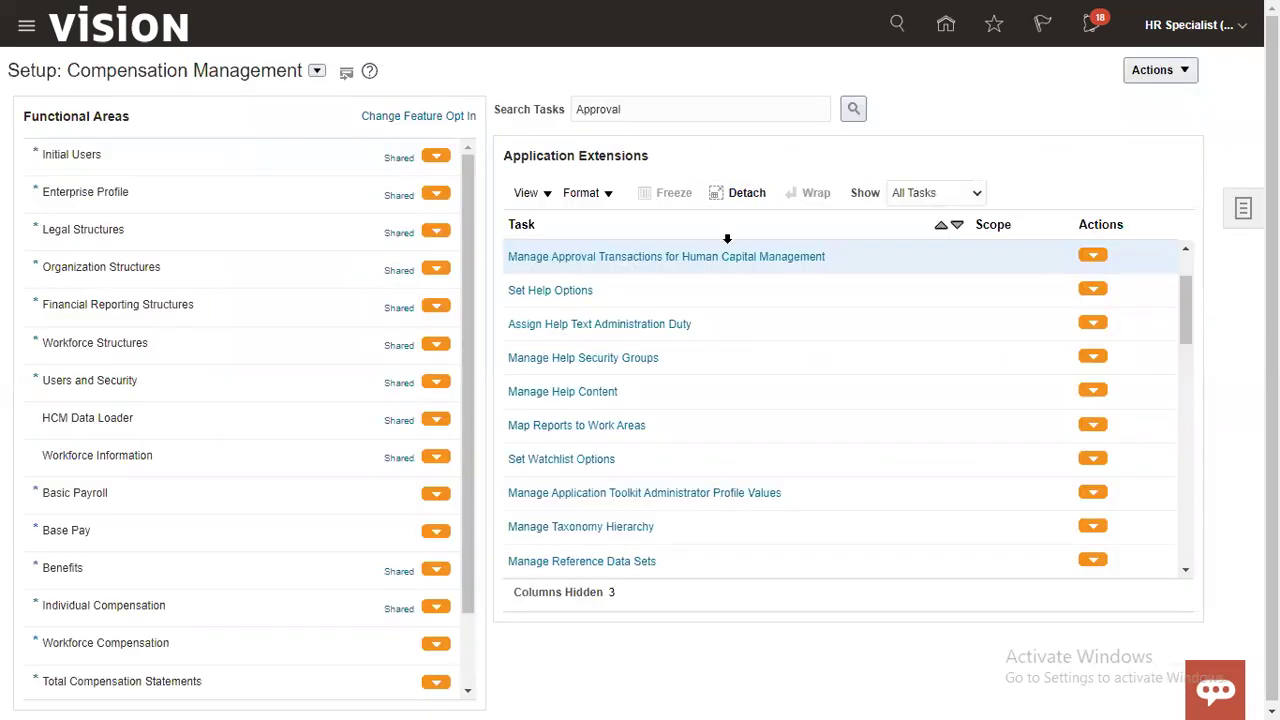
Step: In HCM approval transactions, filter approval rules by 'Job' and open the Create Job rule configuration
left_click(723, 262)
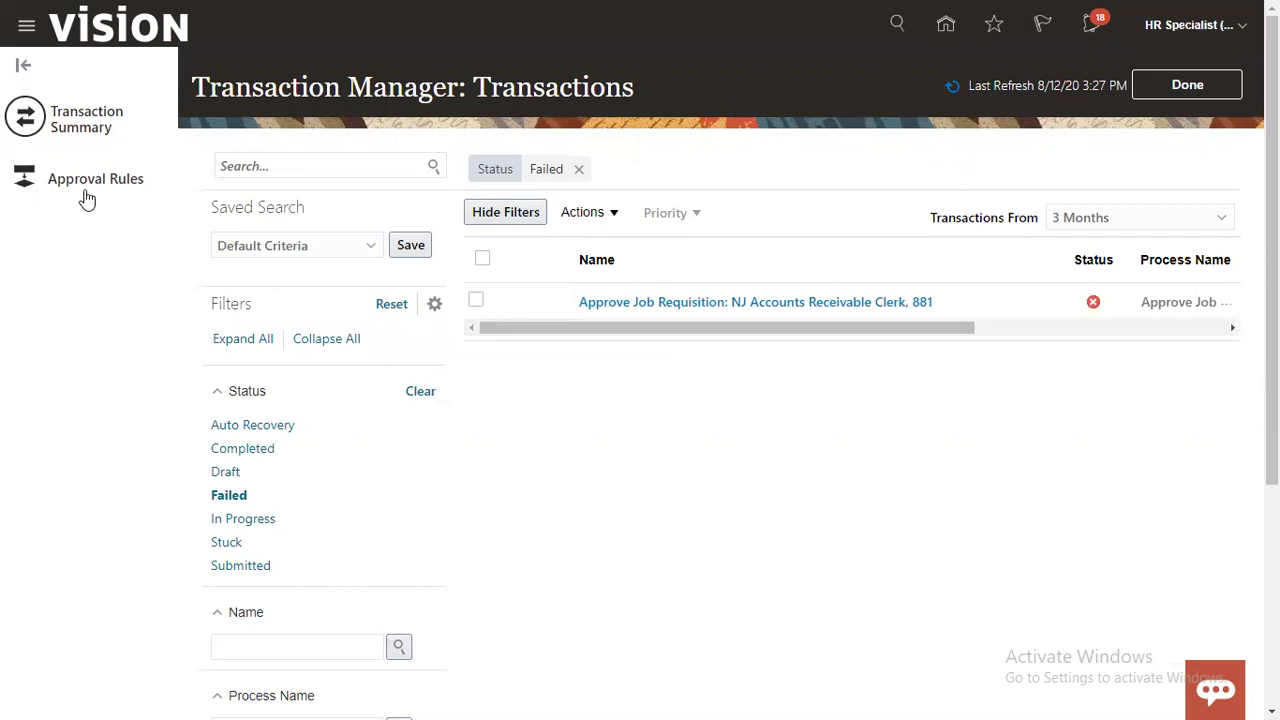
left_click(98, 194)
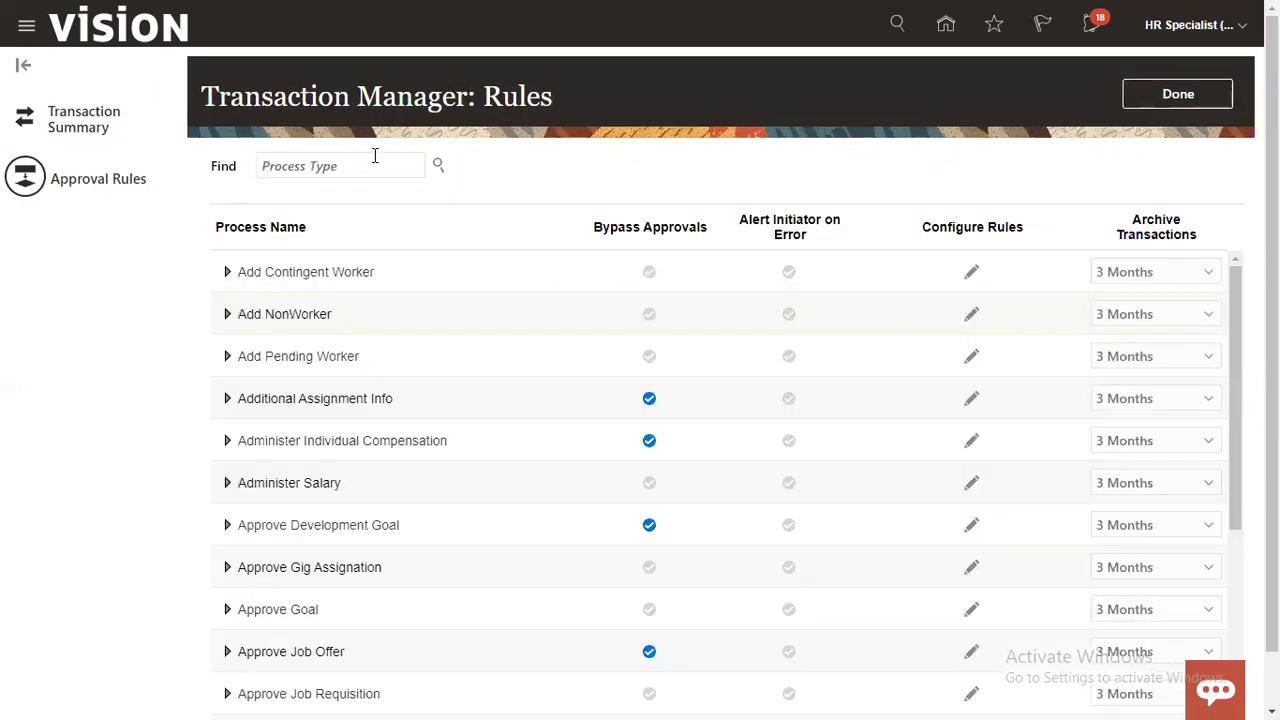
left_click(361, 165)
type("Job")
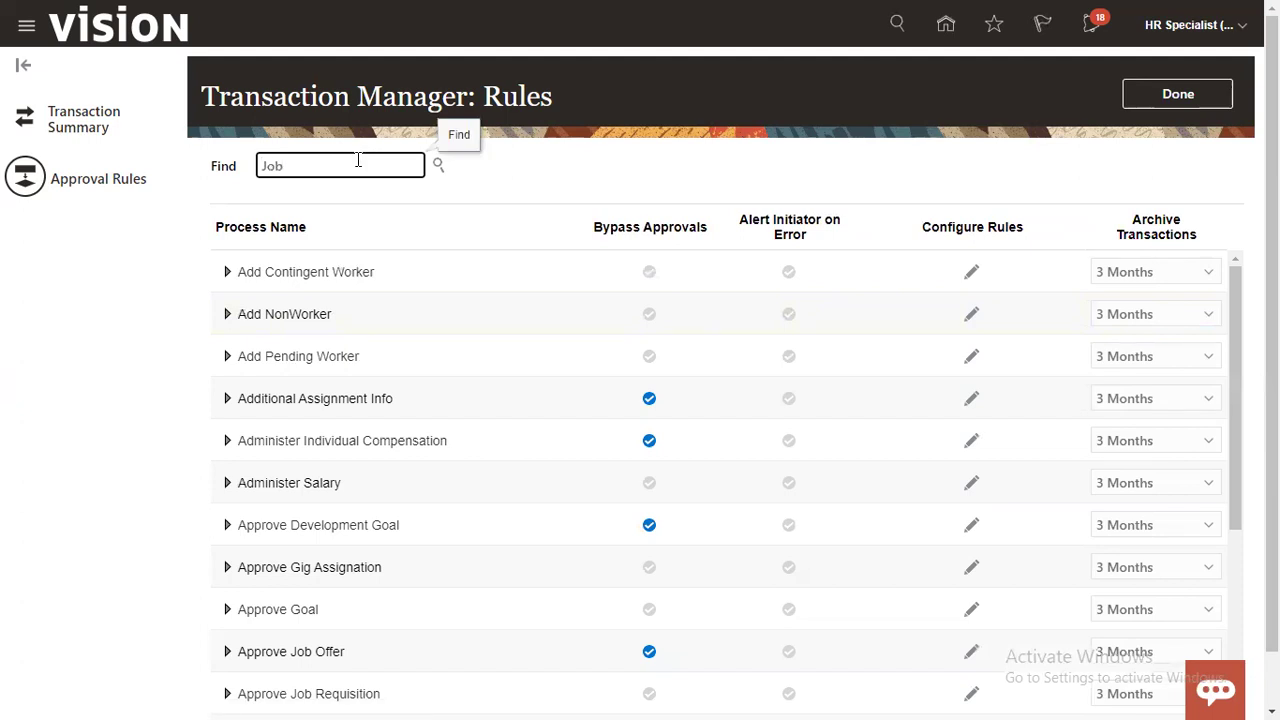
key("Return")
left_click(399, 350)
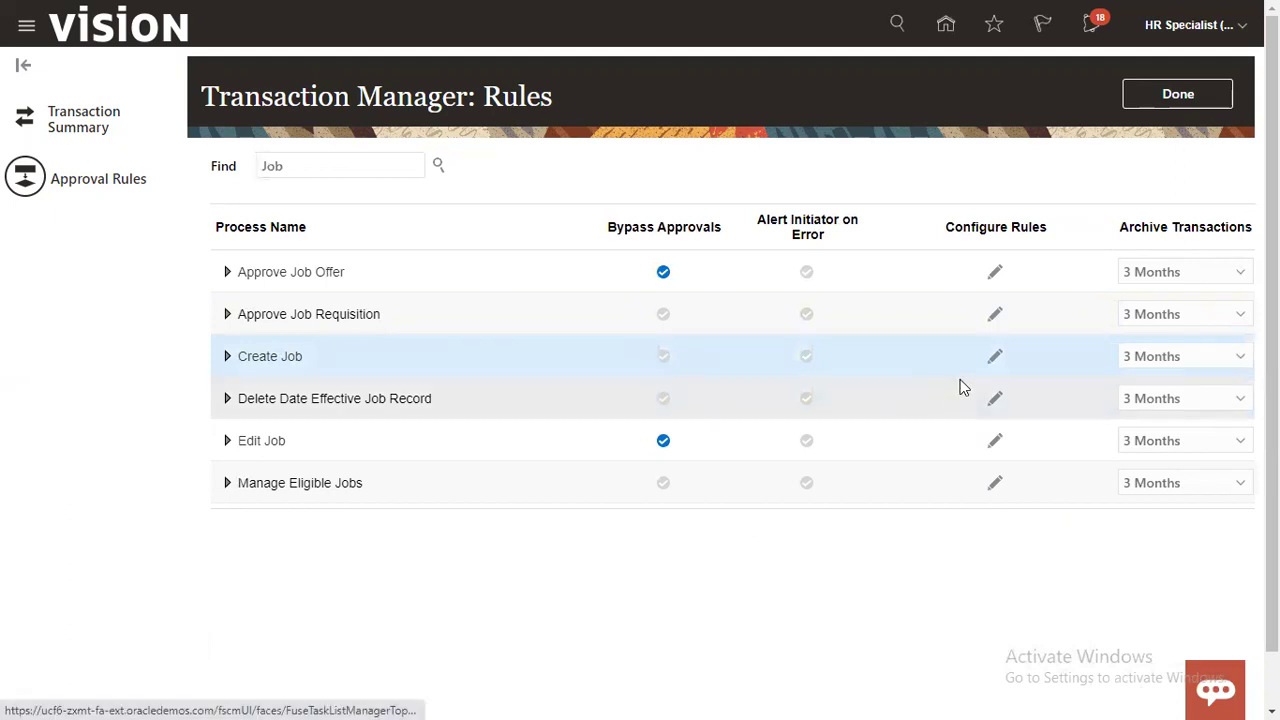
left_click(993, 356)
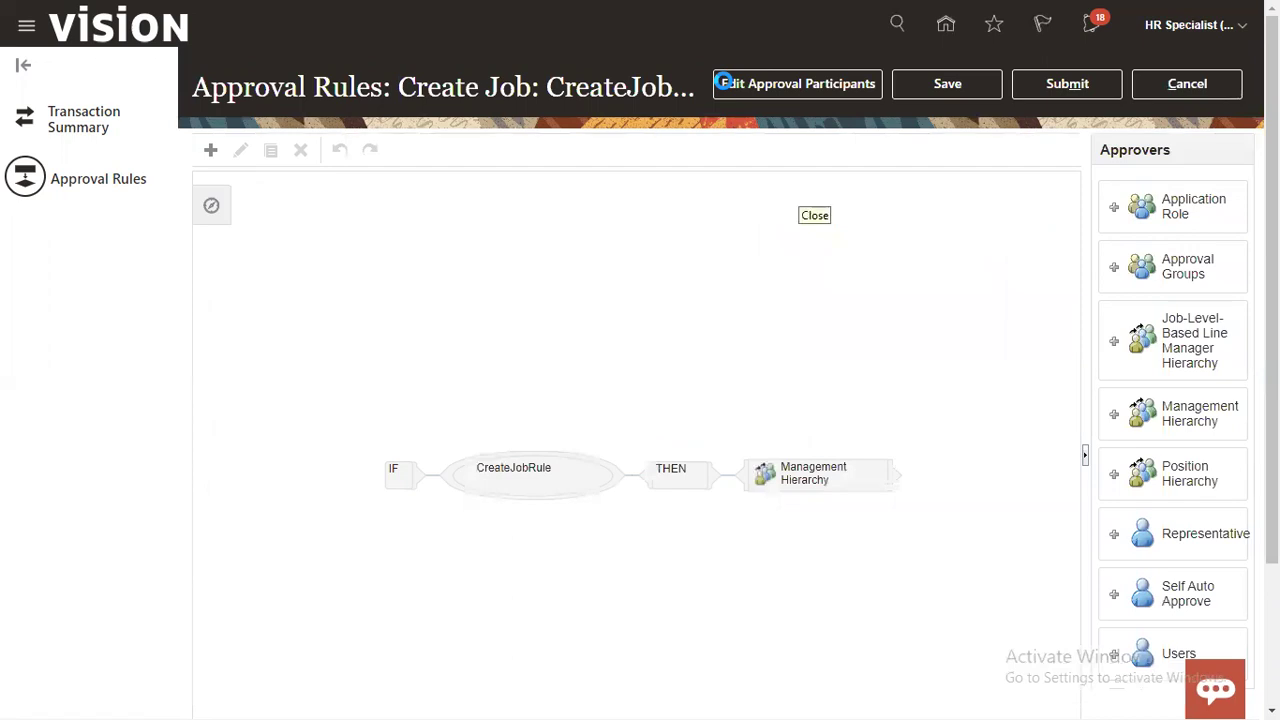
Step: Delete the Management Hierarchy approver from CreateJobRule
left_click_drag(1272, 290, 1272, 430)
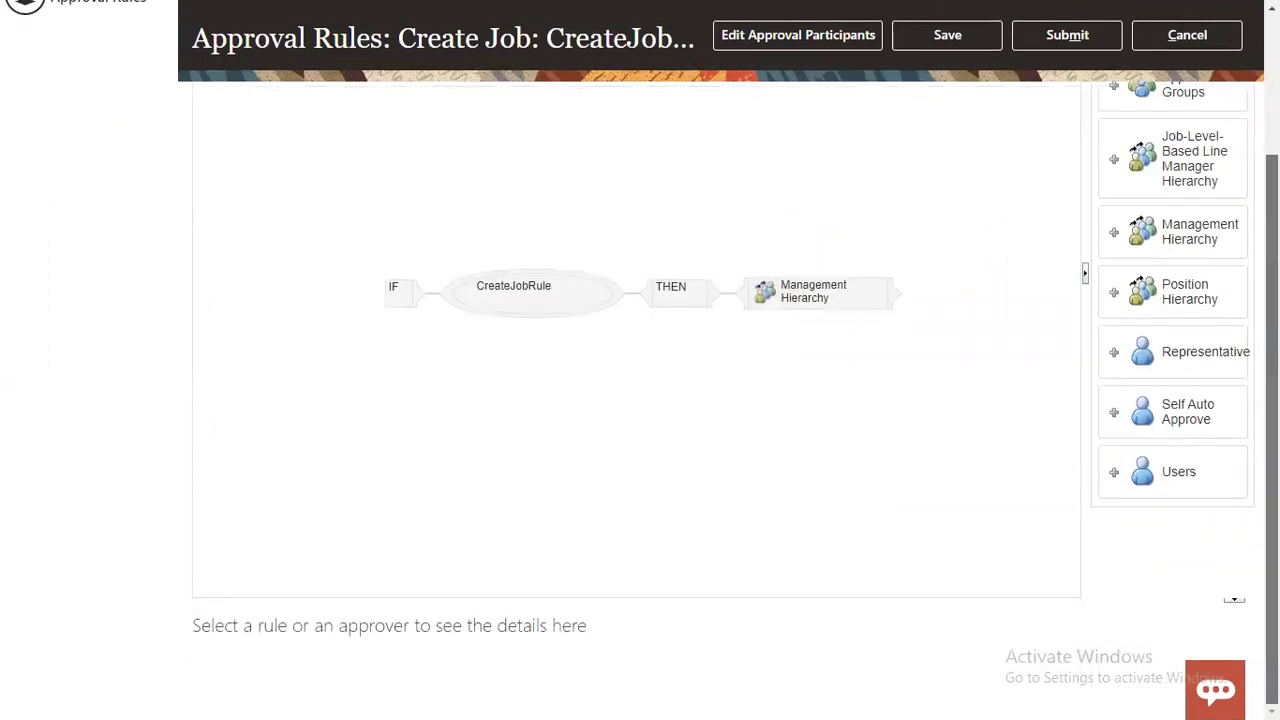
left_click(829, 303)
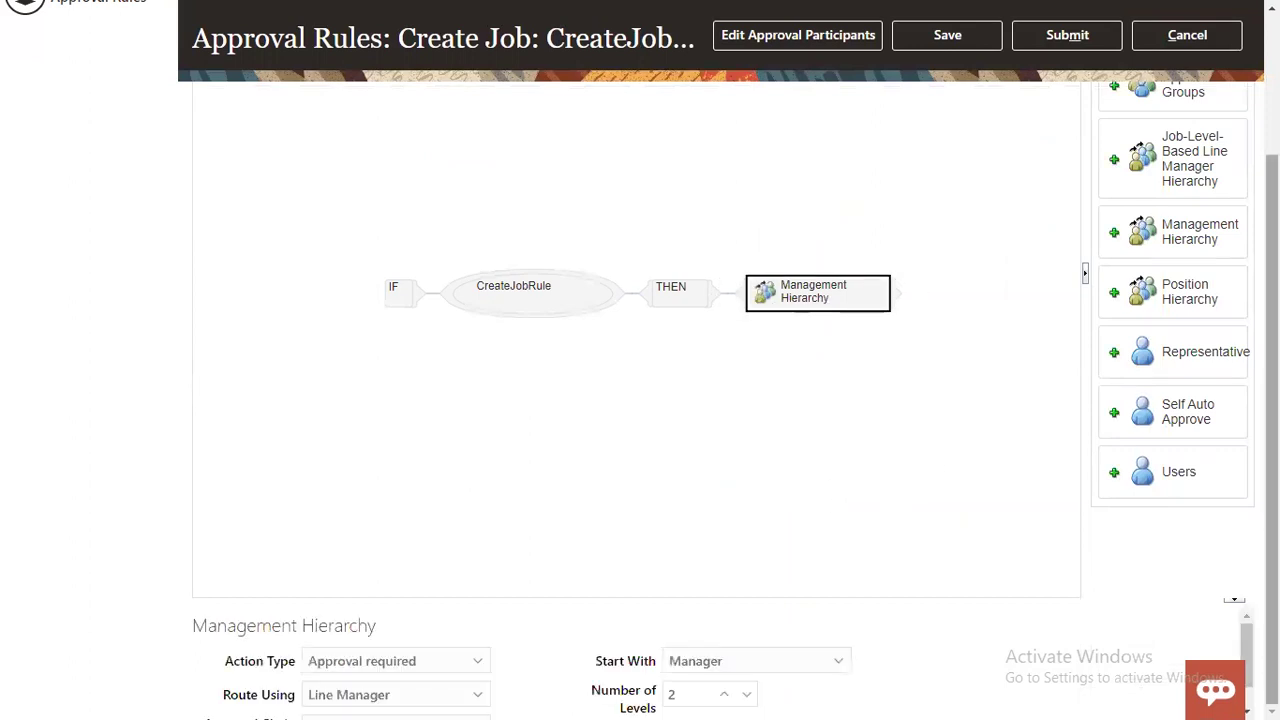
left_click_drag(506, 599, 553, 510)
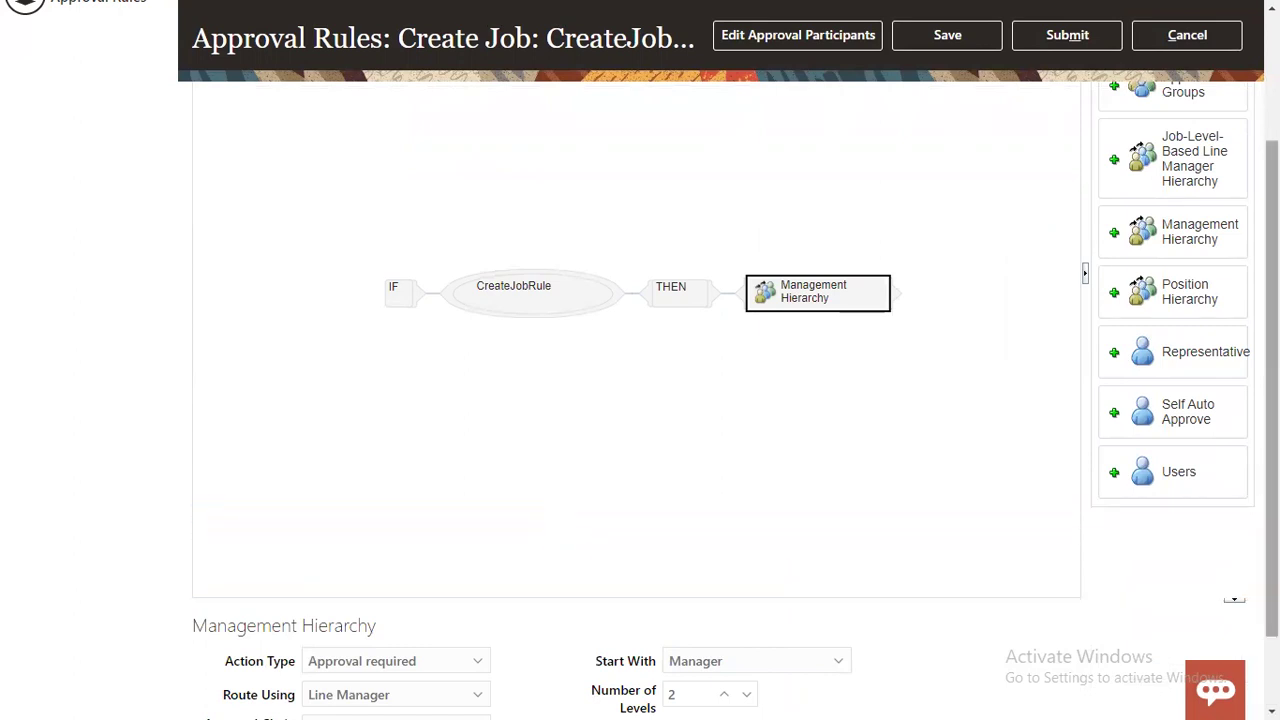
scroll(640, 400, "down", 1)
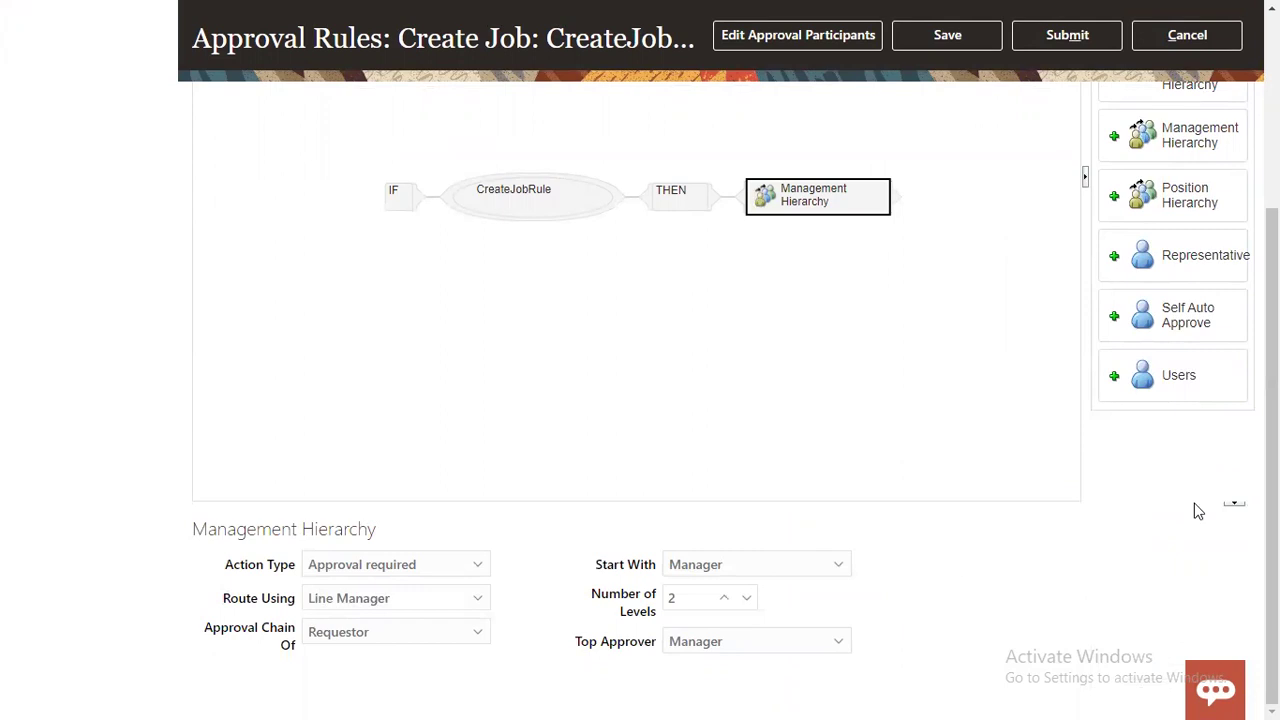
left_click_drag(1272, 480, 1272, 292)
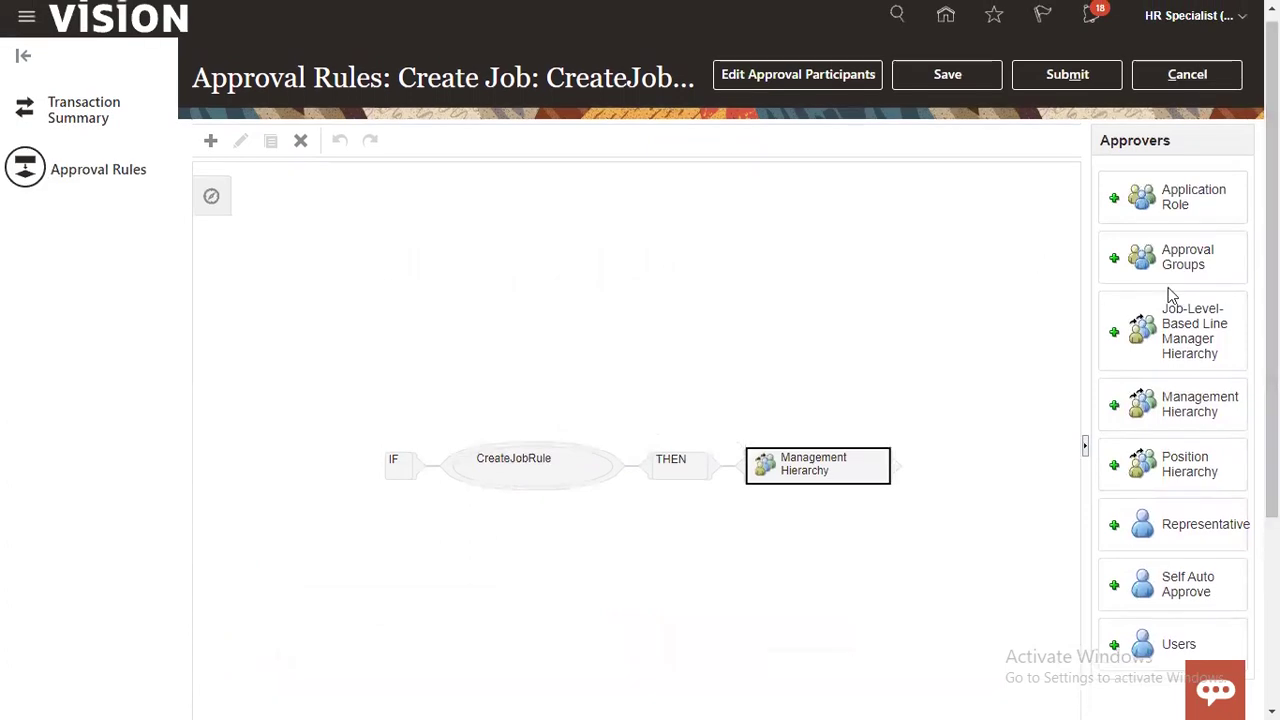
left_click(297, 142)
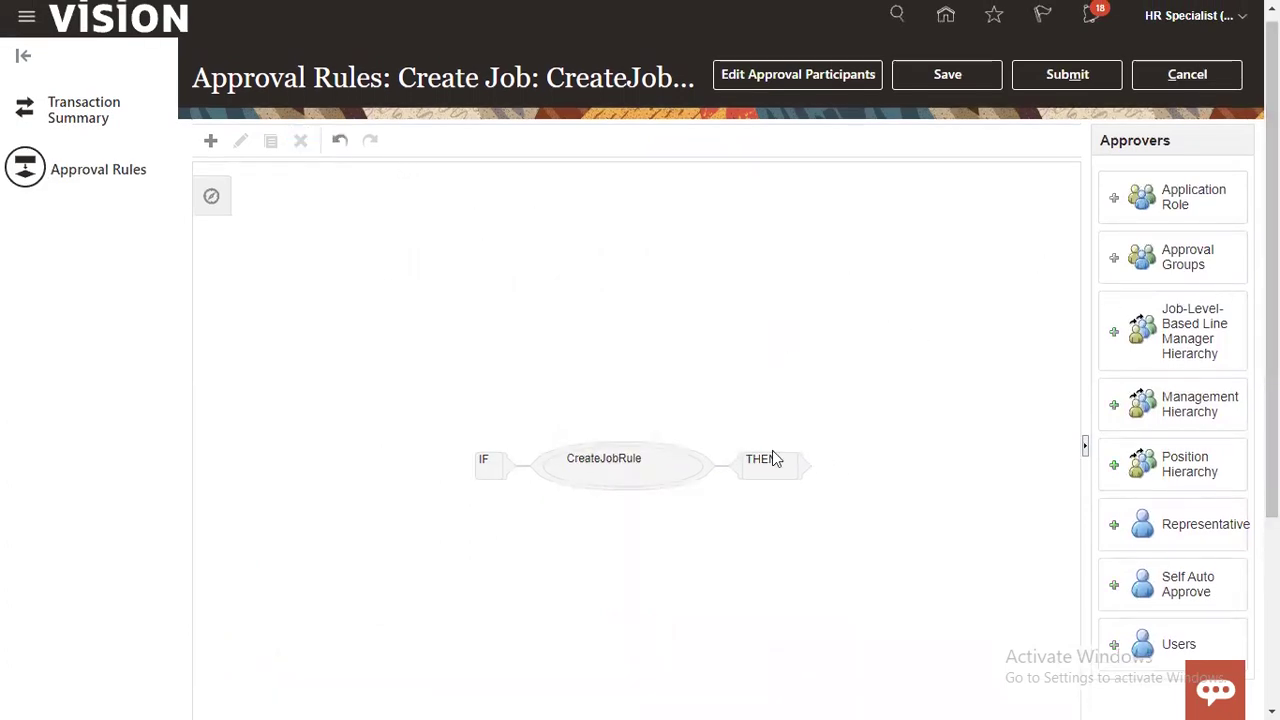
Step: Add Self Auto Approve under THEN, submit the rule change, and return to setup
left_click(772, 466)
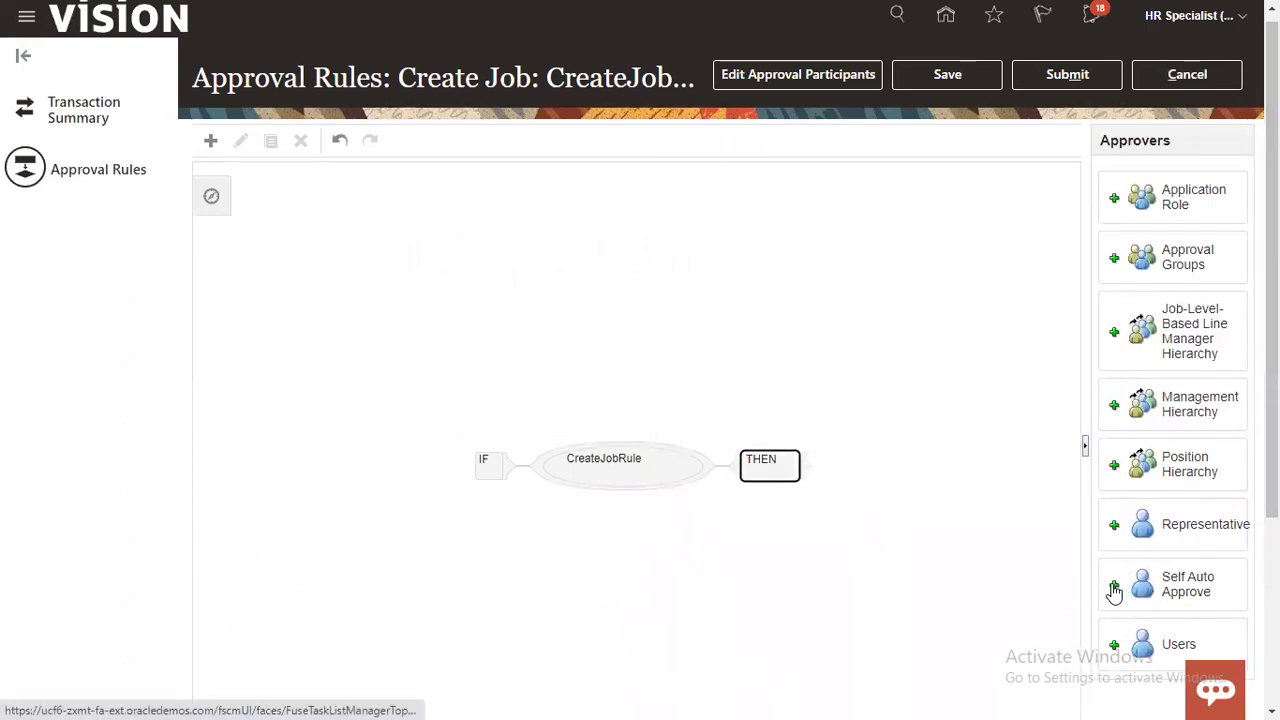
scroll(988, 391, "down", 3)
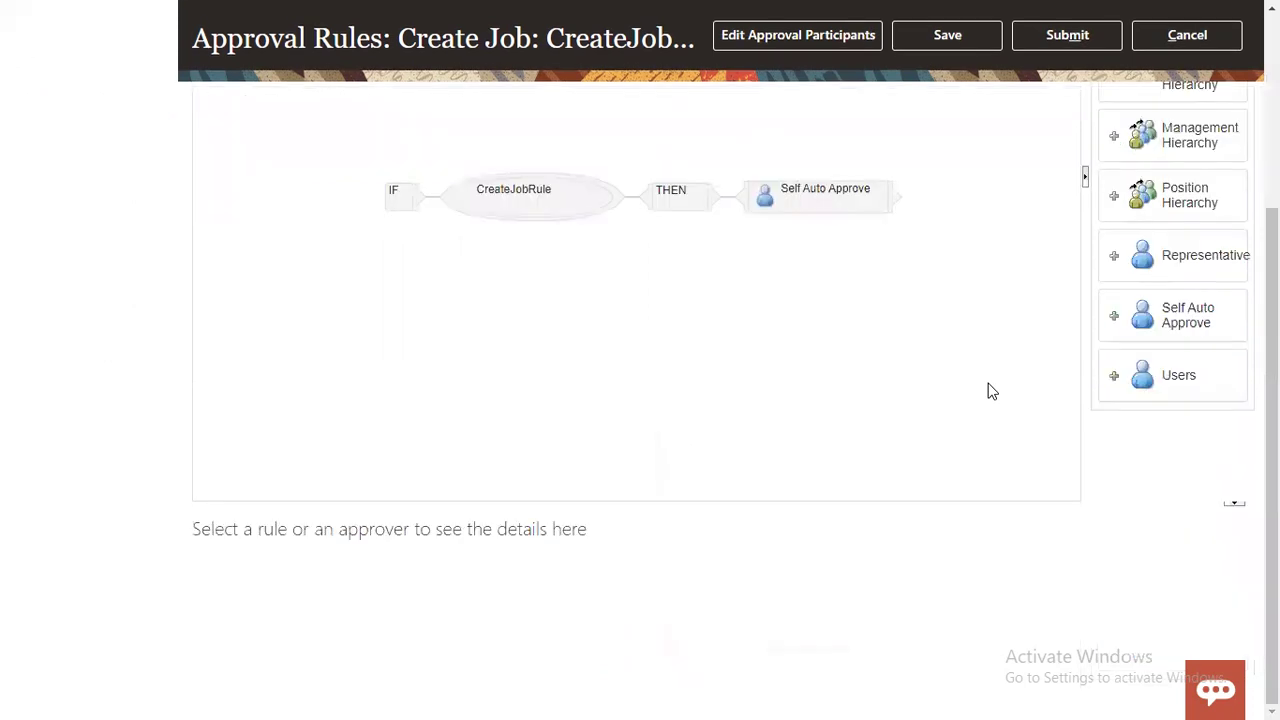
left_click(1026, 47)
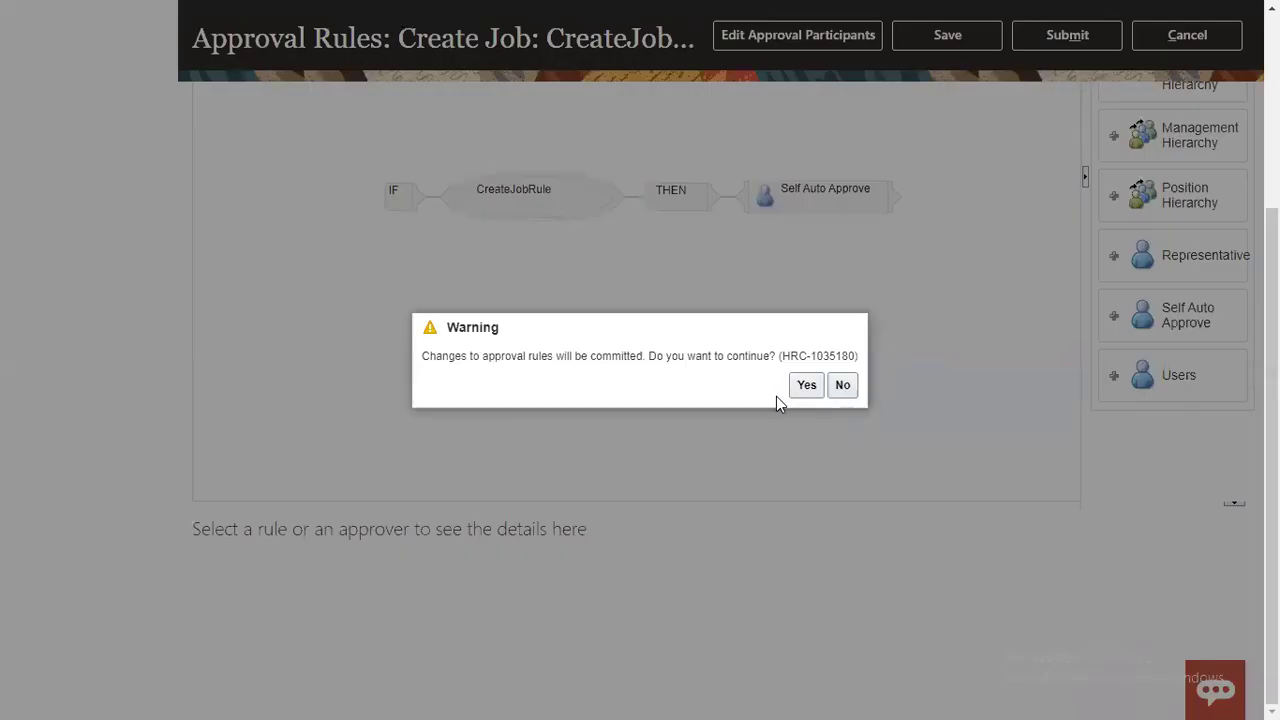
left_click(806, 385)
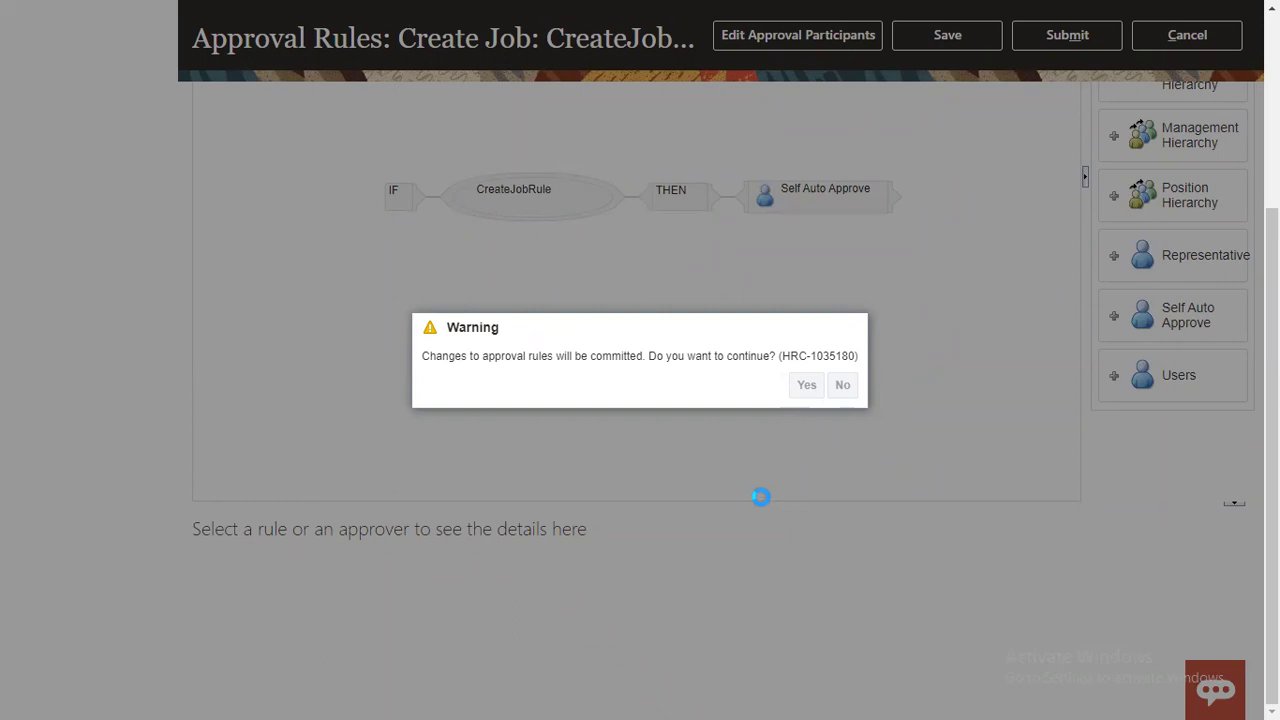
left_click(741, 393)
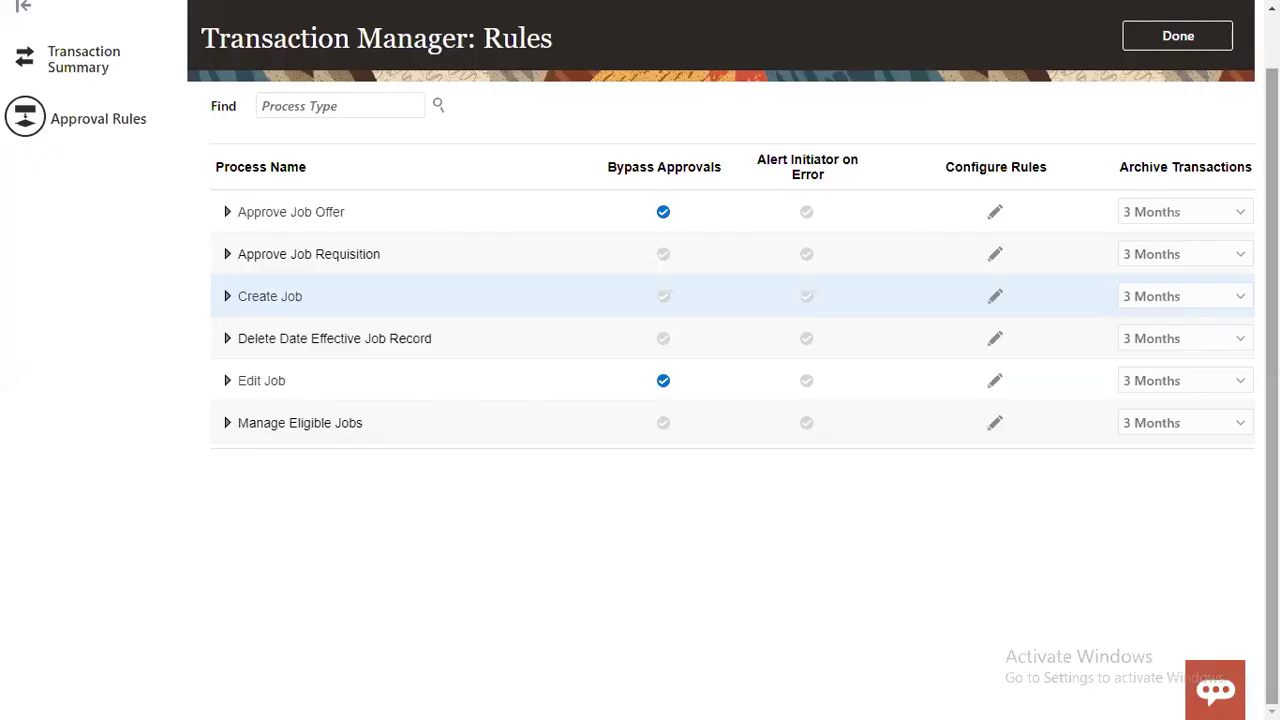
left_click_drag(1271, 300, 1271, 215)
left_click(1175, 96)
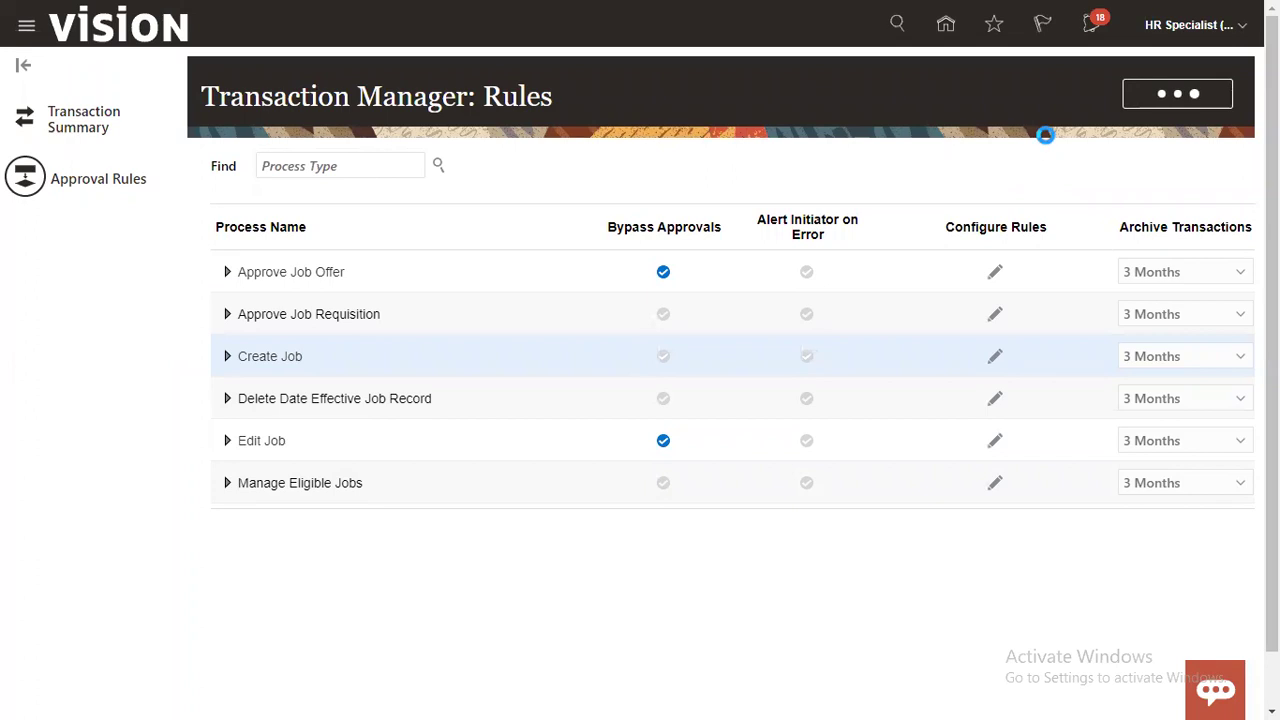
Step: Open the 'Job (RTL_CLERK_JOB) Created' notification from the notifications list
left_click(1090, 28)
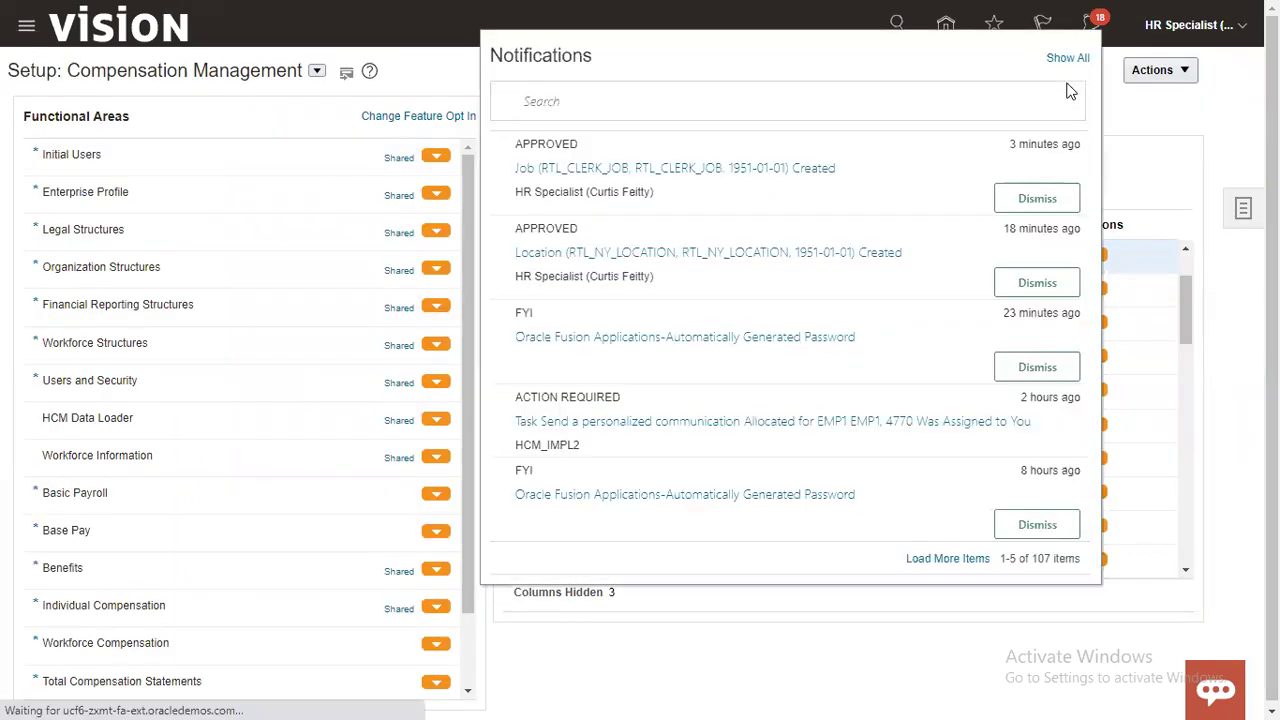
left_click(594, 172)
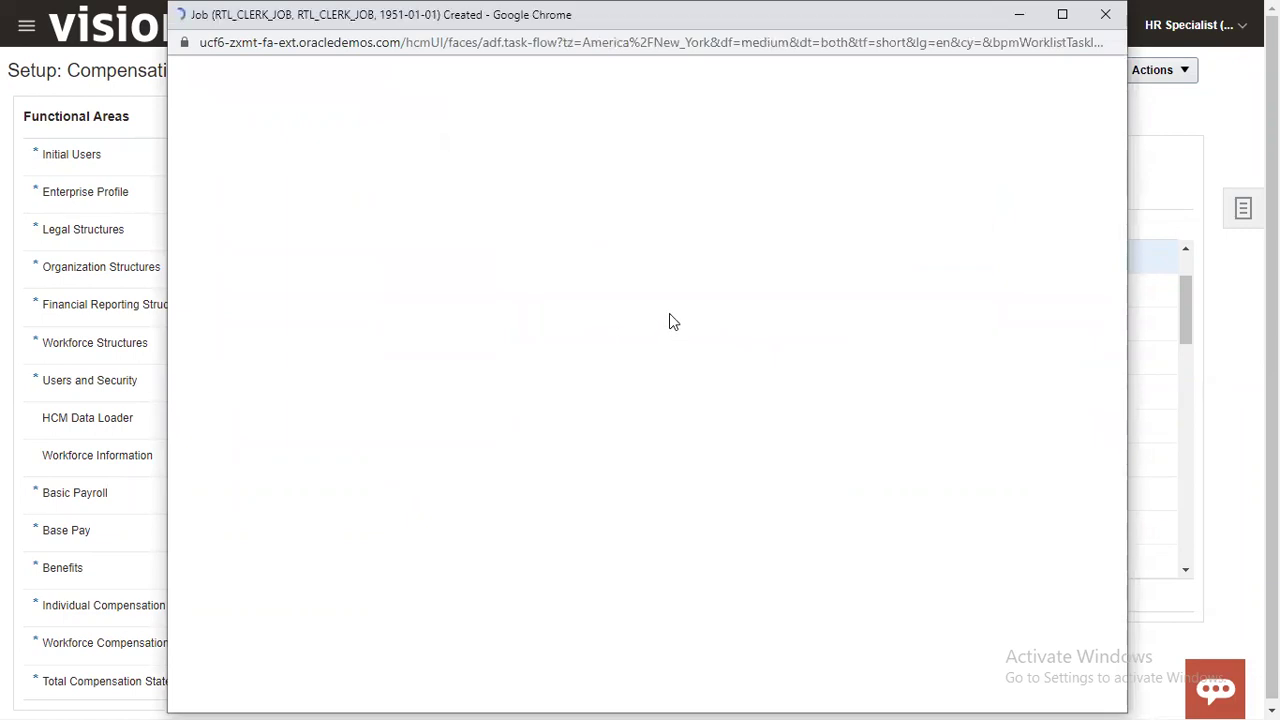
Step: Check the approval history showing Director Of Benefits approved RTL_CLERK_JOB, then close the window
scroll(671, 319, "down", 1)
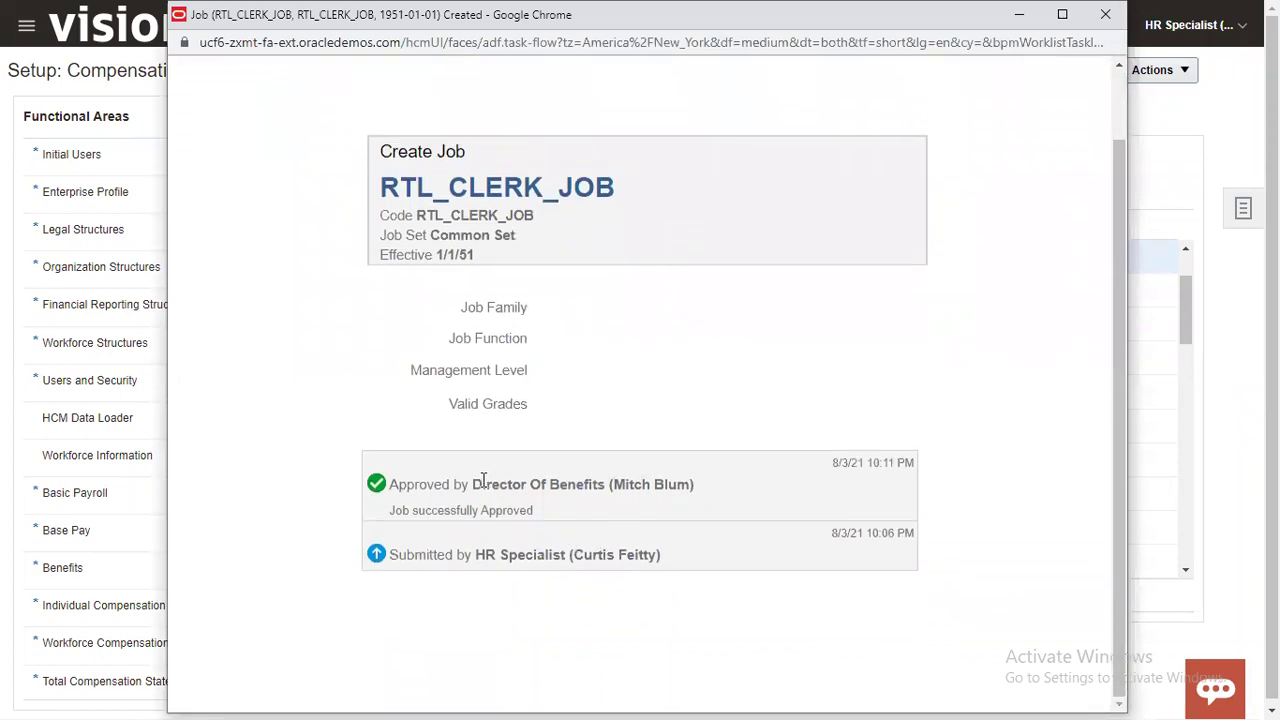
left_click_drag(477, 482, 683, 485)
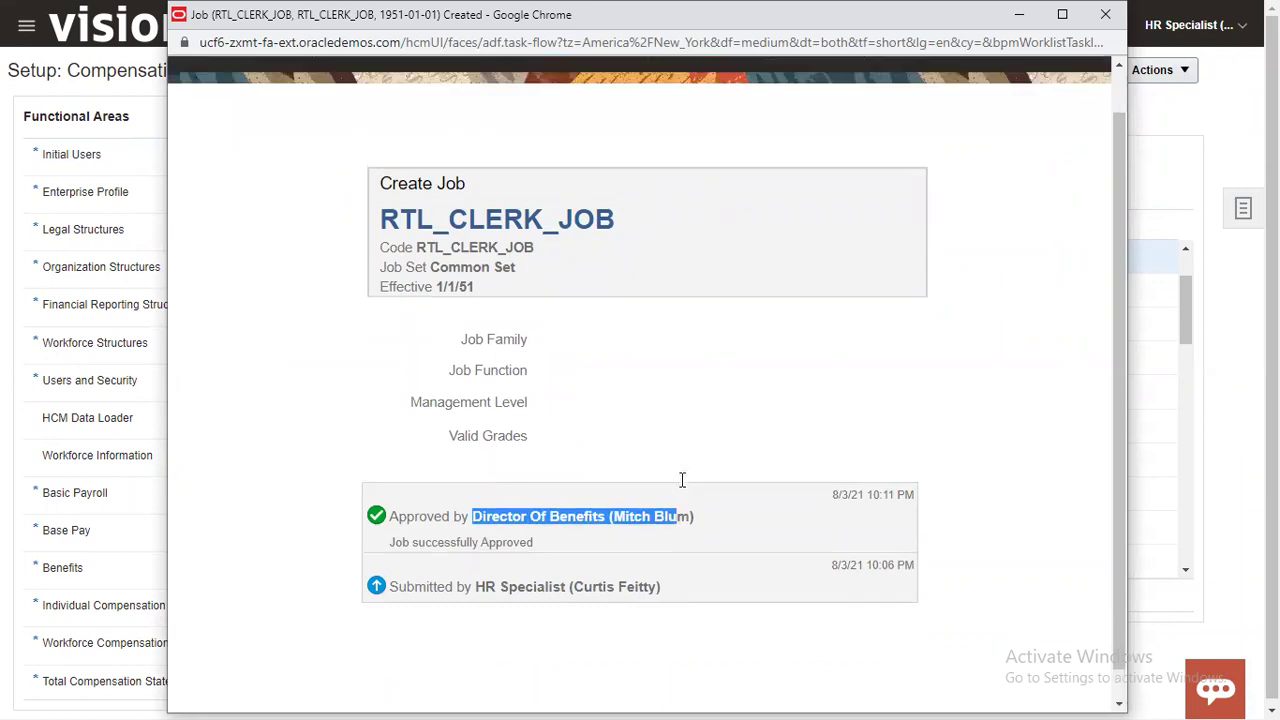
scroll(680, 477, "up", 1)
left_click(1105, 14)
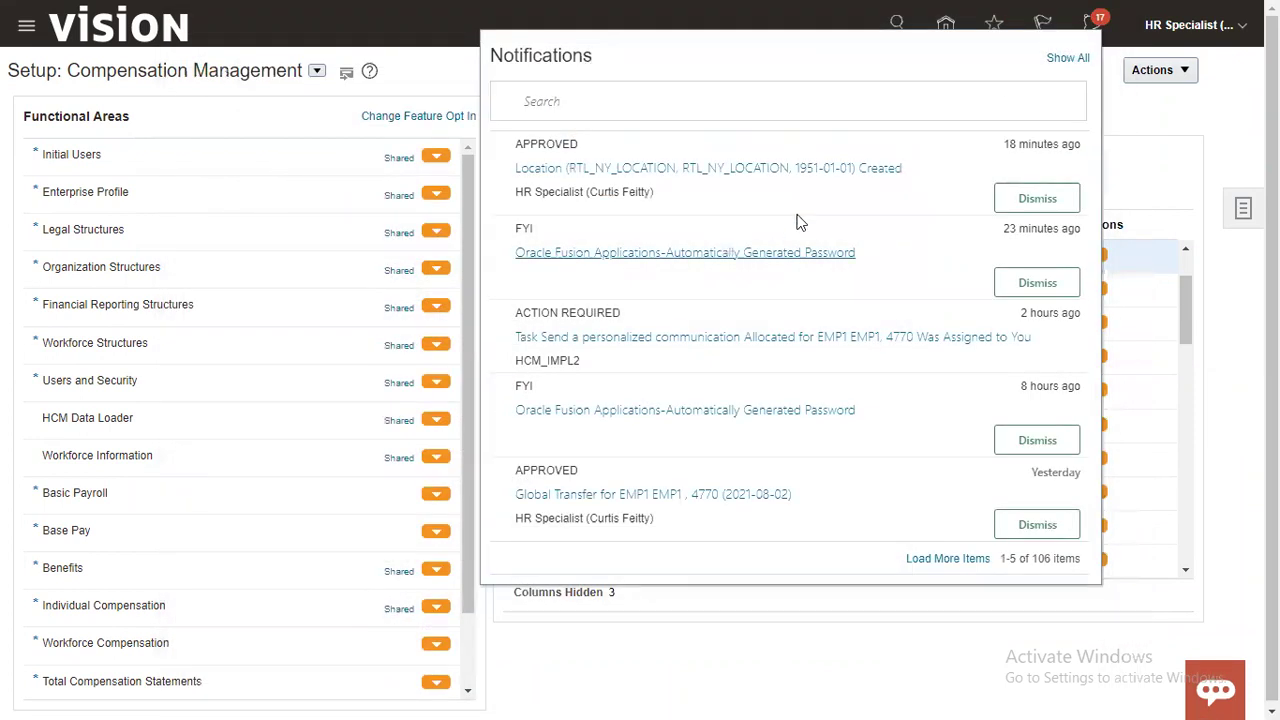
Step: Close the notifications and open Manage Approval Transactions for Human Capital Management
left_click(1222, 116)
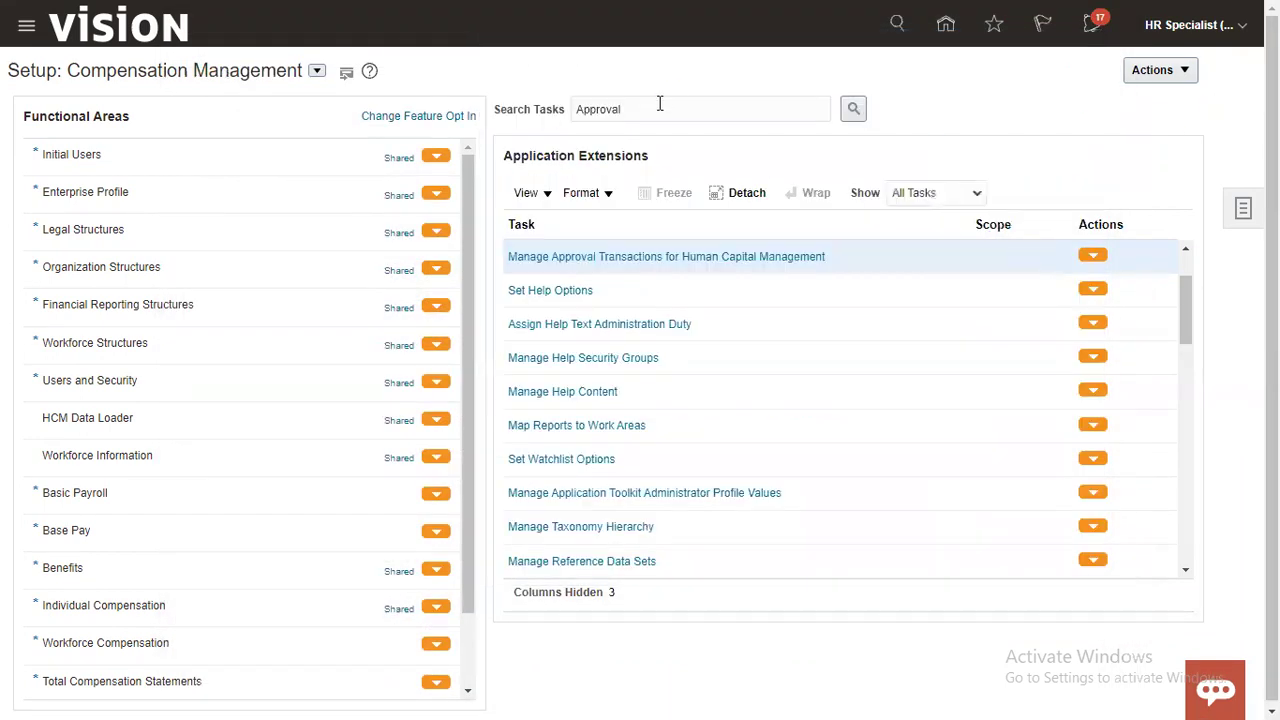
left_click(738, 256)
double_click(682, 110)
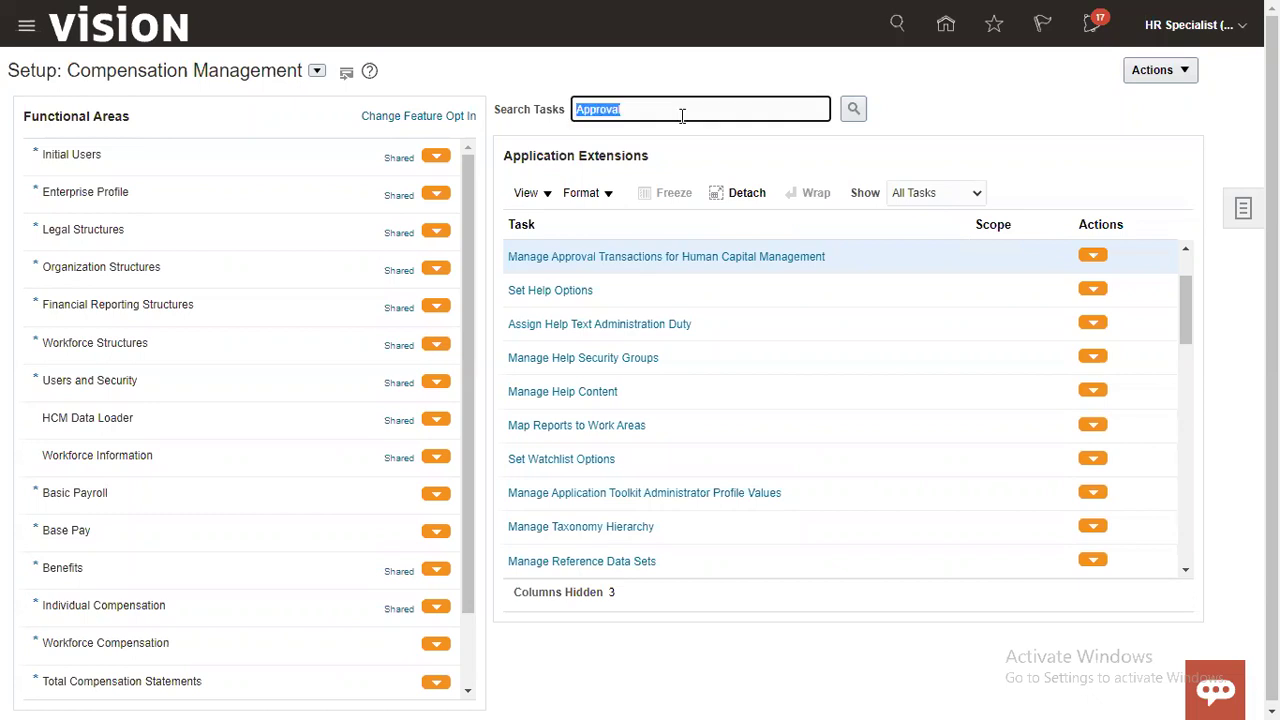
left_click(737, 257)
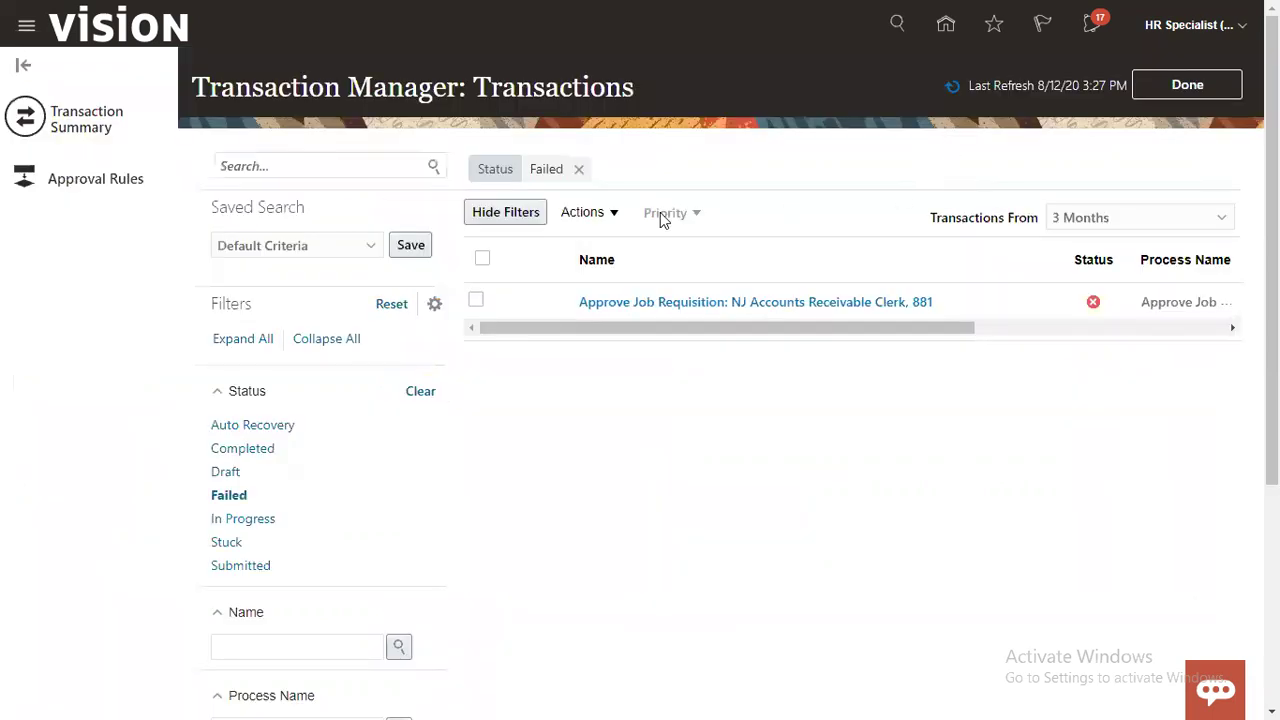
Step: Filter approval rules to 'Emp' processes and uncheck Bypass Approvals for Hire an Employee
left_click(95, 178)
left_click(318, 164)
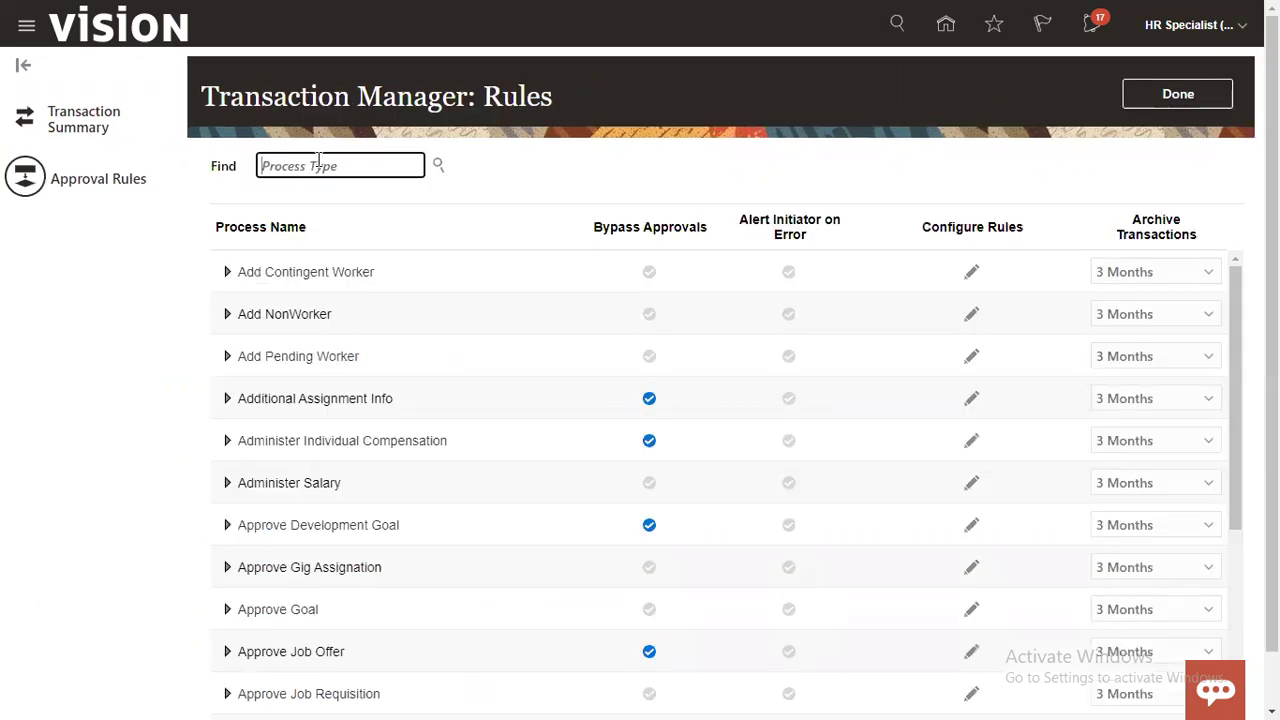
type("Empo")
key("BackSpace")
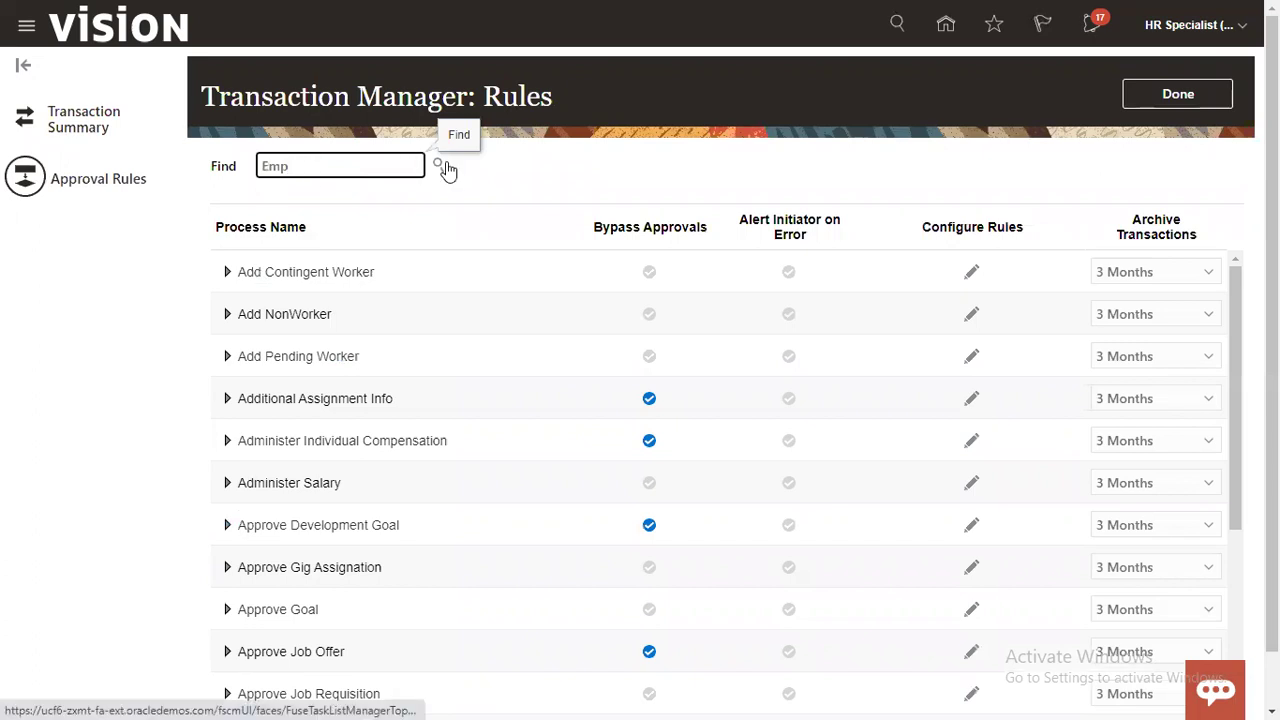
left_click(445, 168)
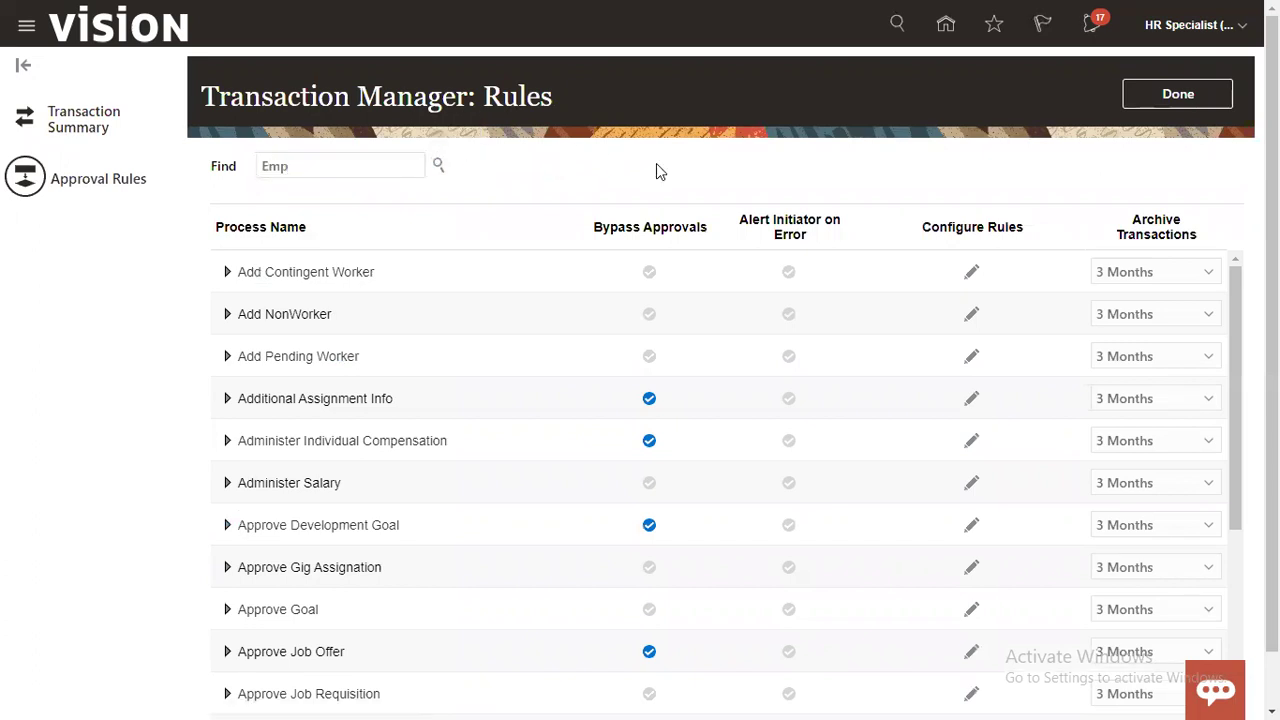
left_click(425, 369)
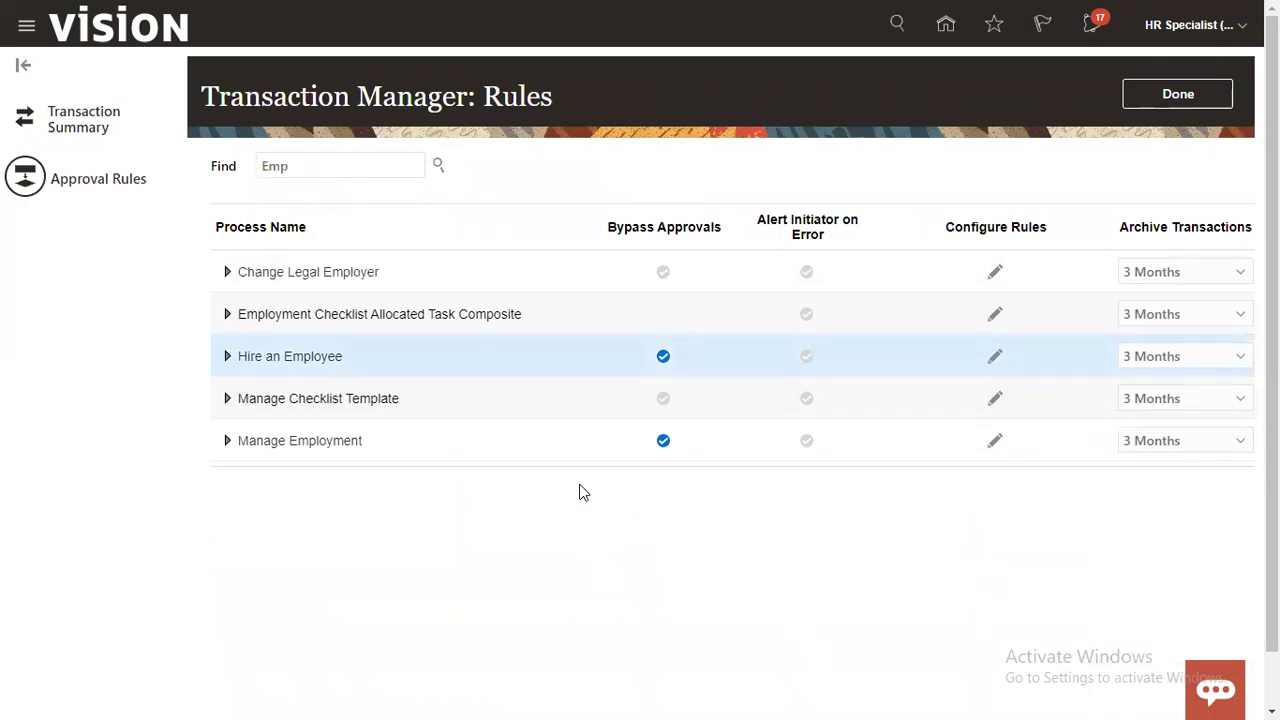
left_click(664, 358)
left_click(429, 349)
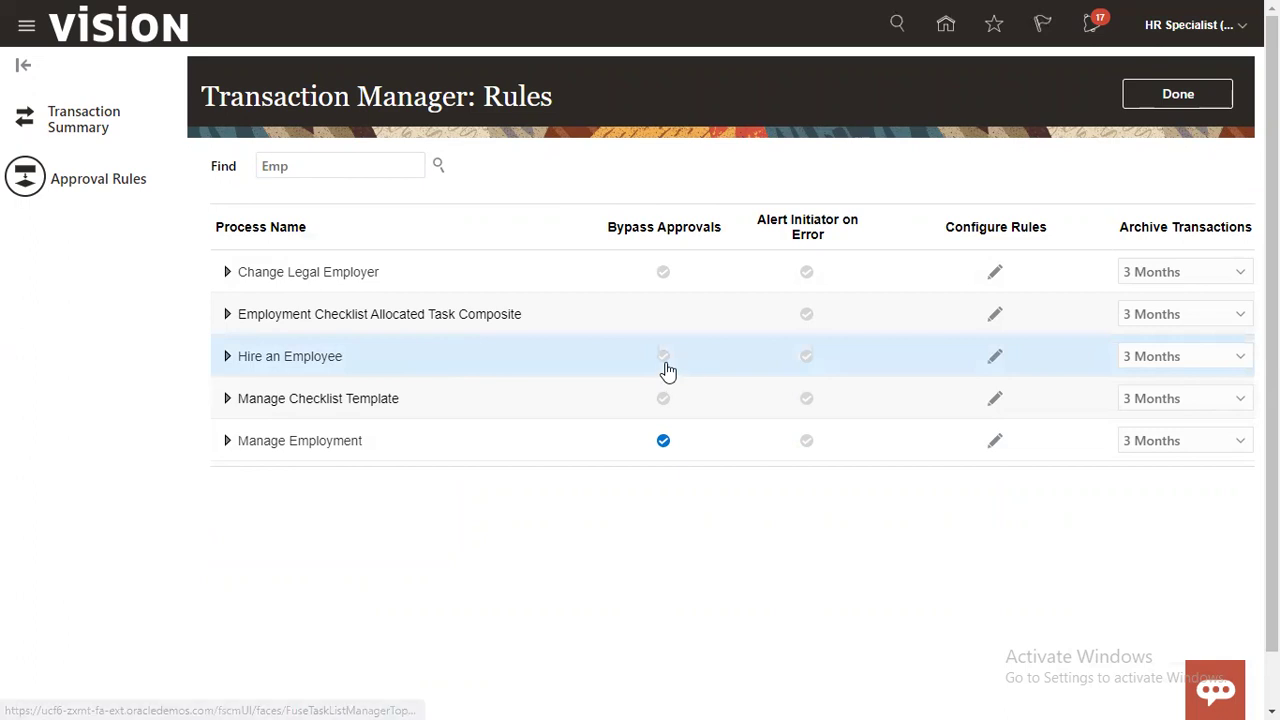
Step: Open Hire an Employee's rule configuration and delete the Others rule
left_click(994, 357)
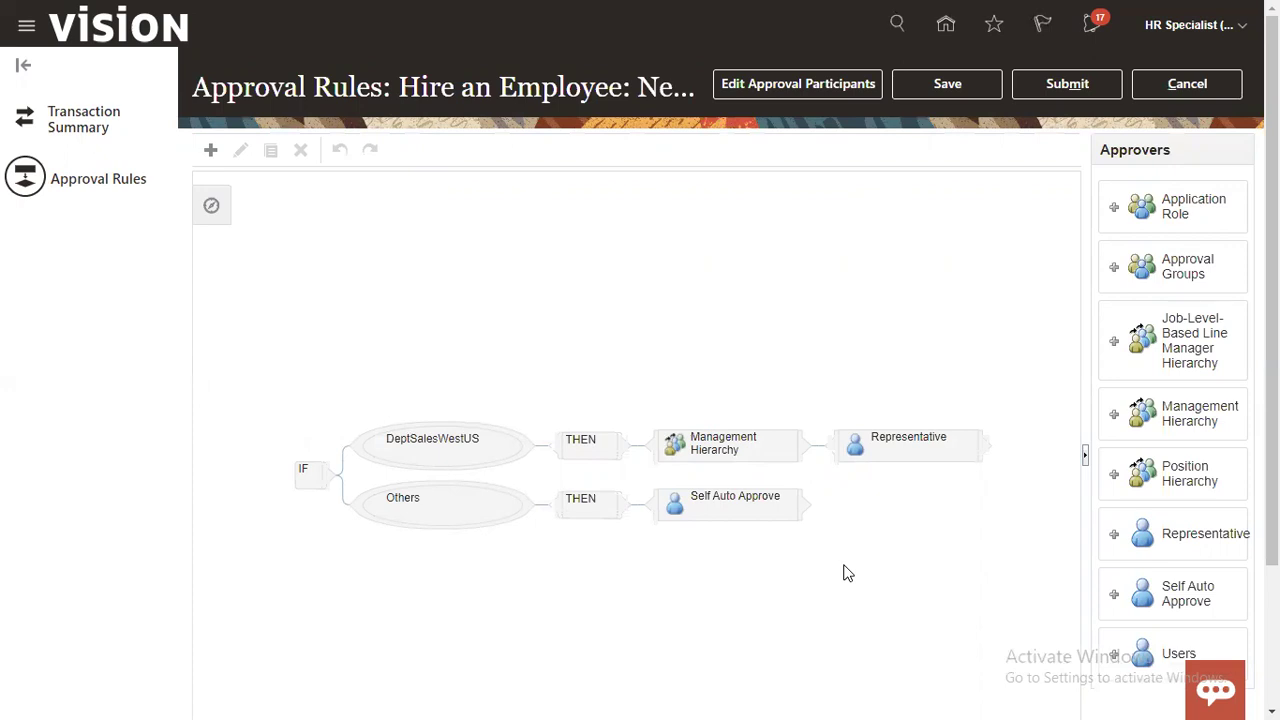
left_click(465, 515)
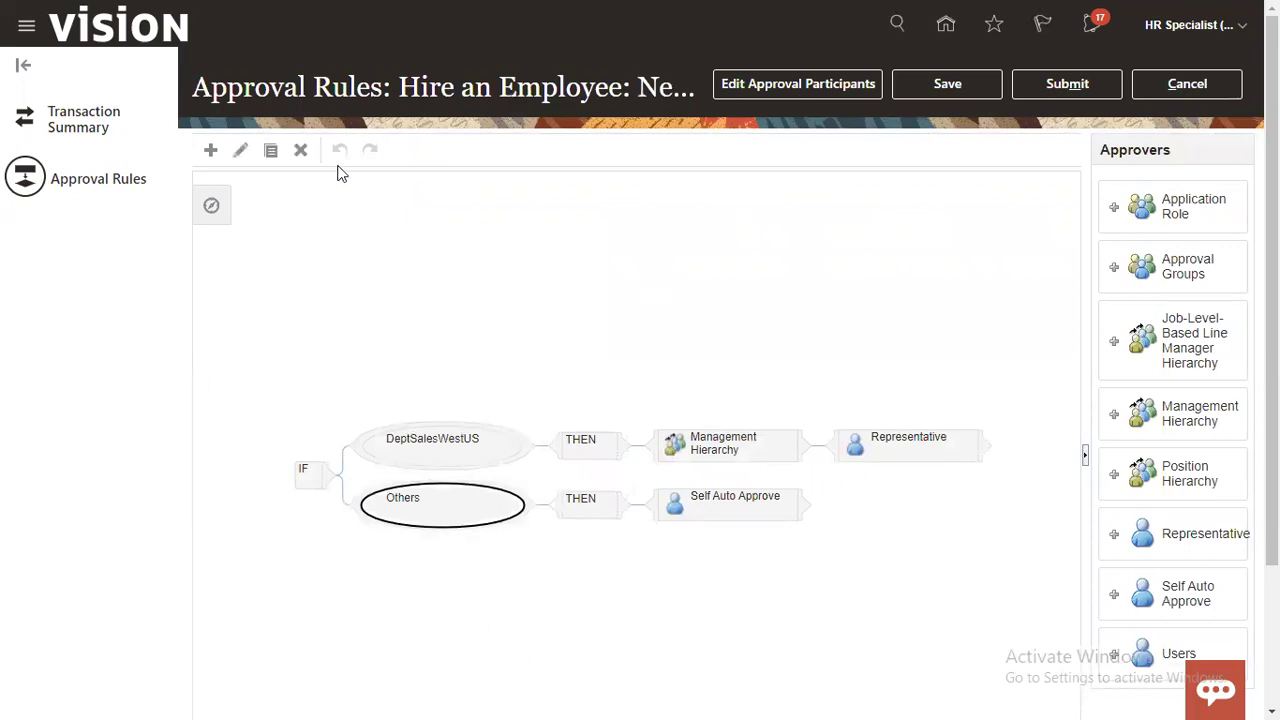
left_click(304, 155)
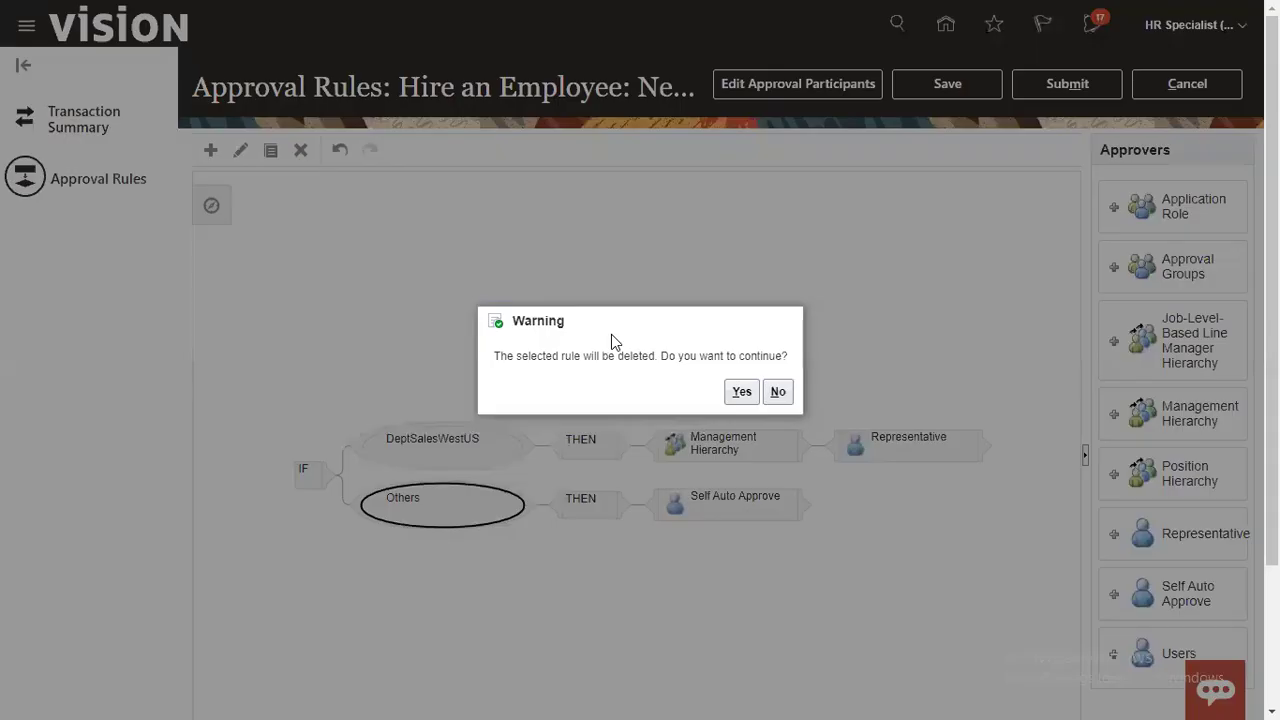
left_click(753, 392)
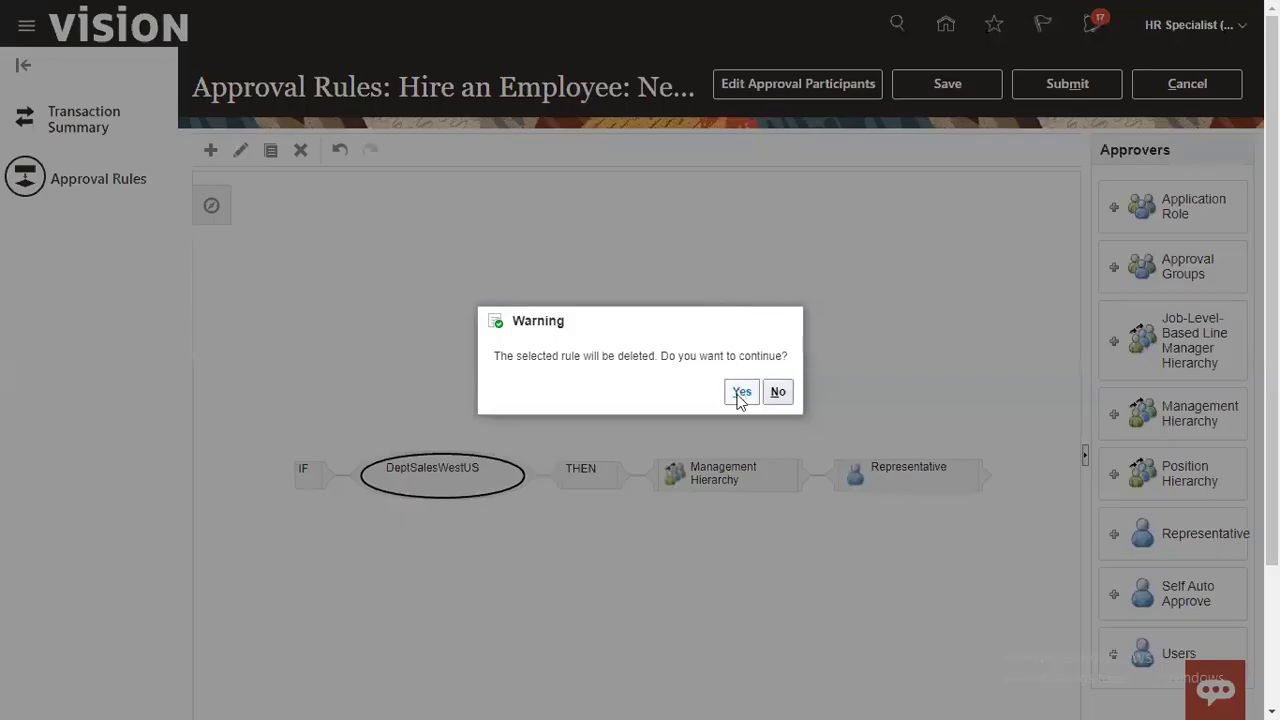
Step: Delete the DeptSalesWestUS rule and add a new rule to the empty rule tree
left_click(741, 391)
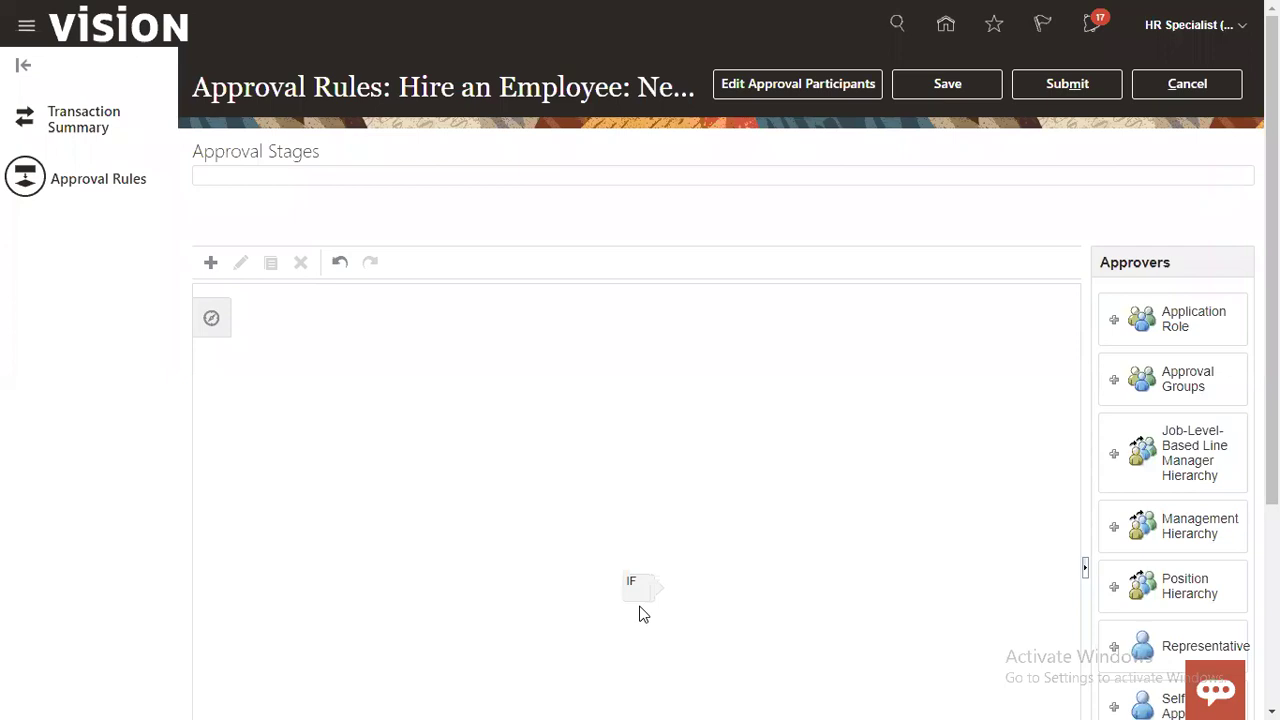
mouse_move(1272, 416)
left_mouse_down()
mouse_move(1272, 517)
mouse_move(1272, 424)
left_mouse_up()
mouse_move(643, 581)
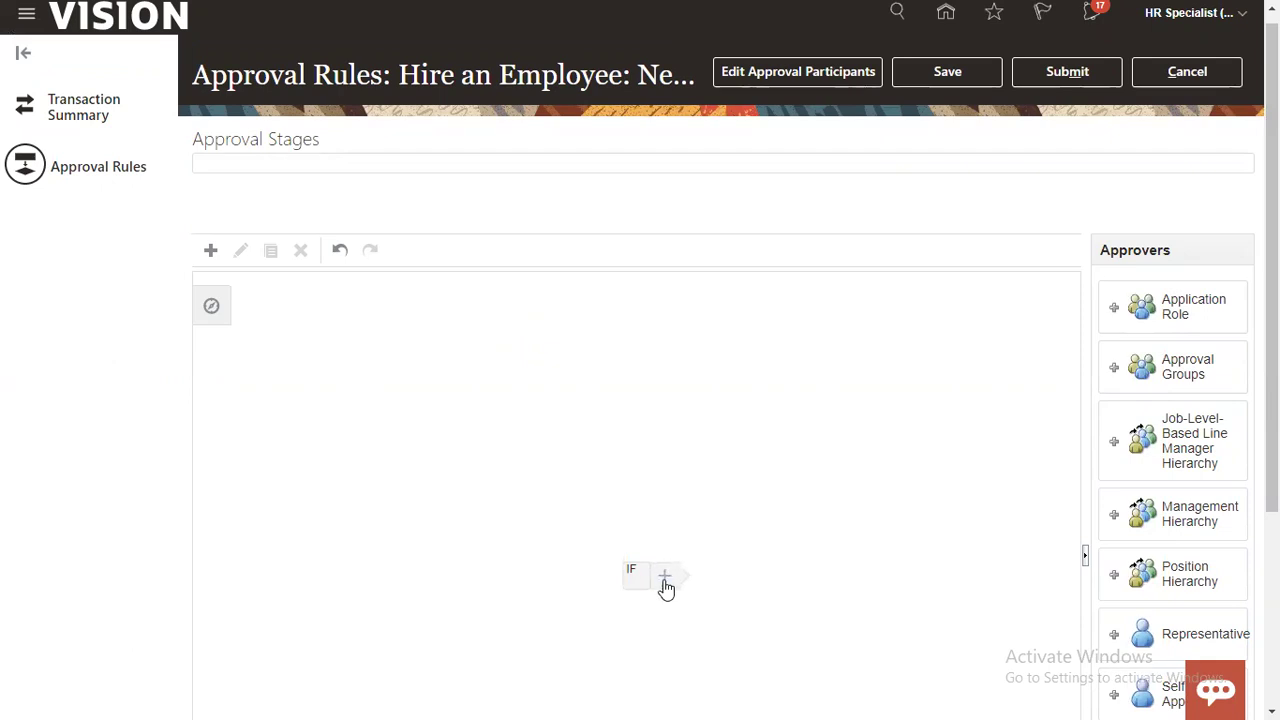
left_click(799, 594)
scroll(666, 614, "down", 3)
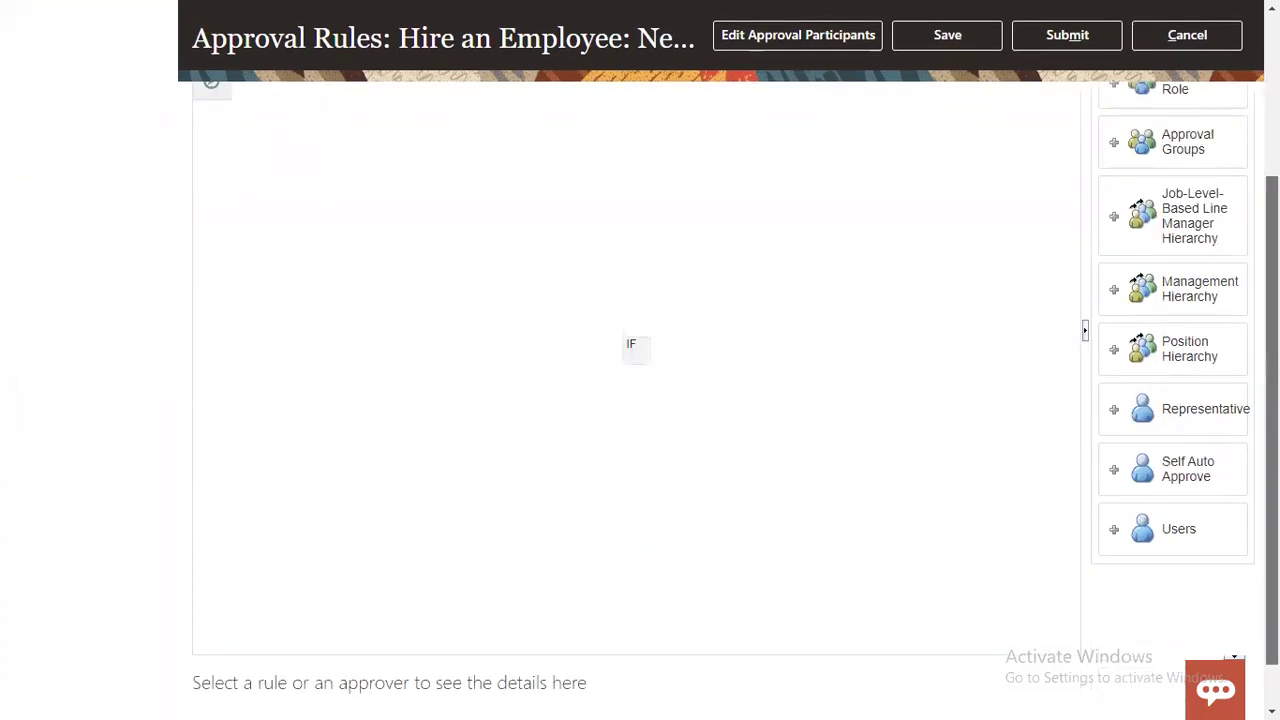
scroll(640, 400, "up", 3)
left_click(213, 264)
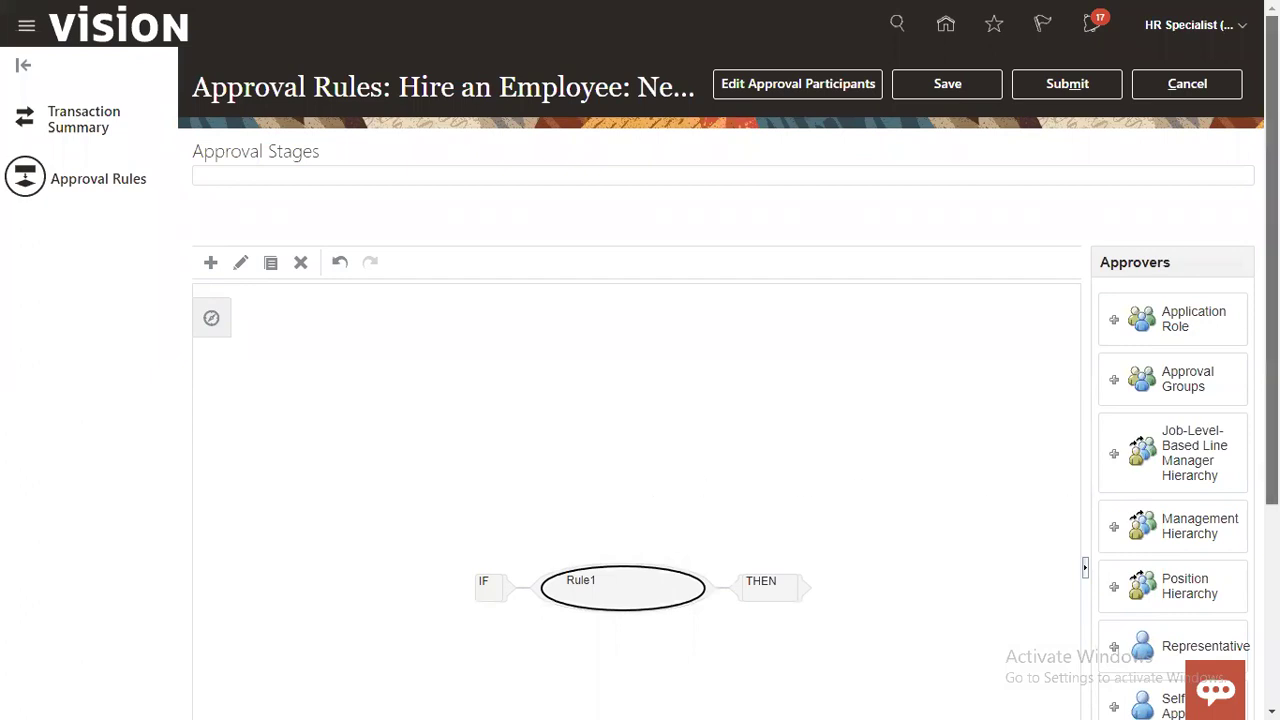
Step: Rename the new rule from Rule1 to 'RTL Rule'
scroll(1271, 470, "down", 1)
scroll(1271, 470, "down", 2)
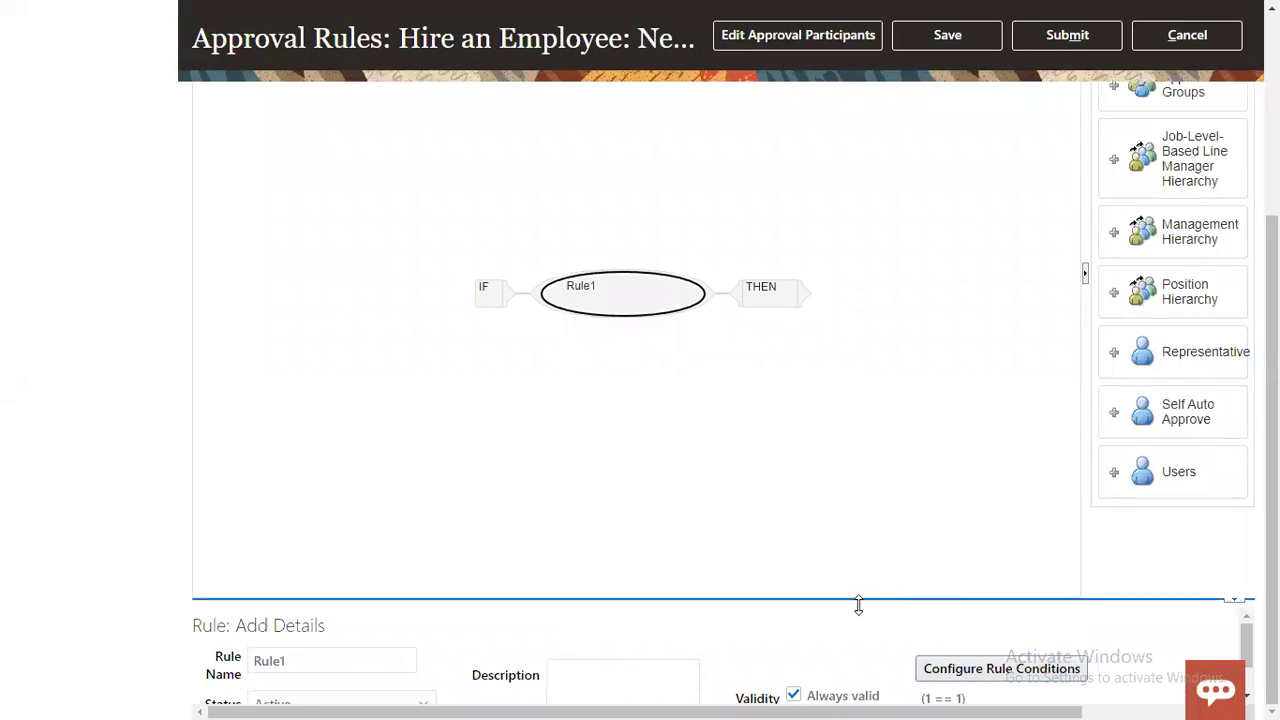
left_click_drag(857, 606, 886, 526)
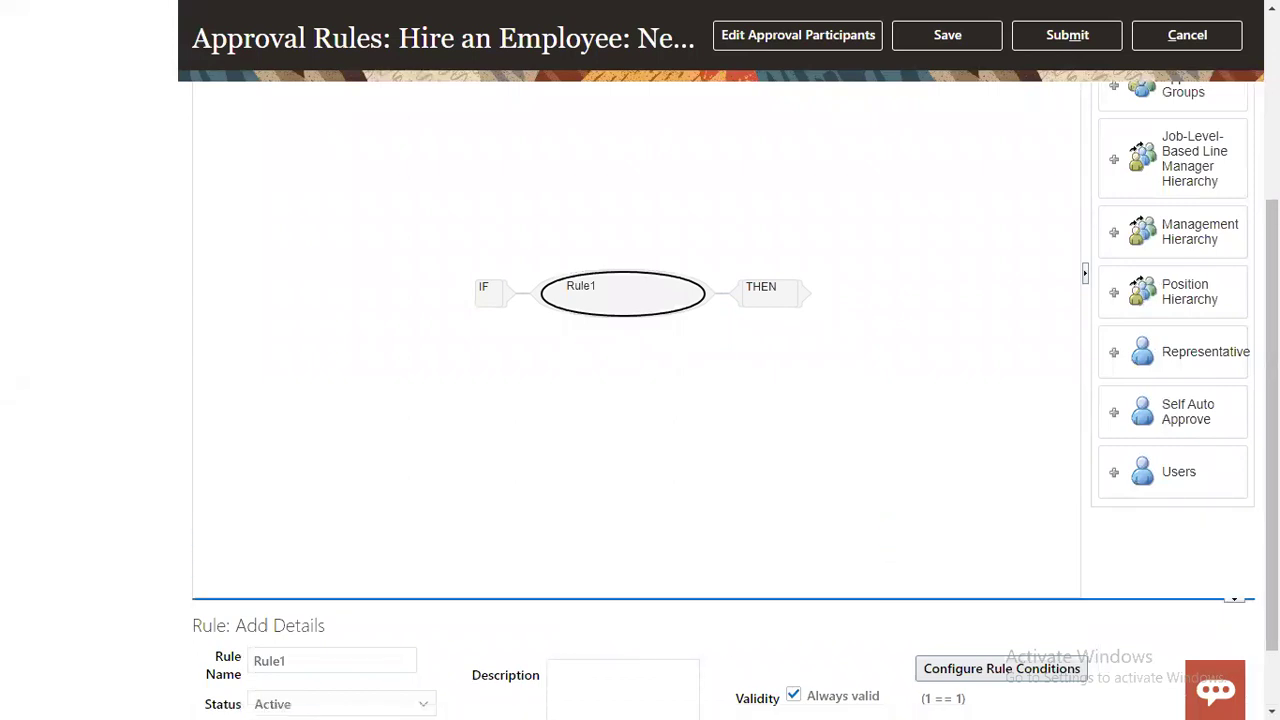
scroll(796, 575, "down", 1)
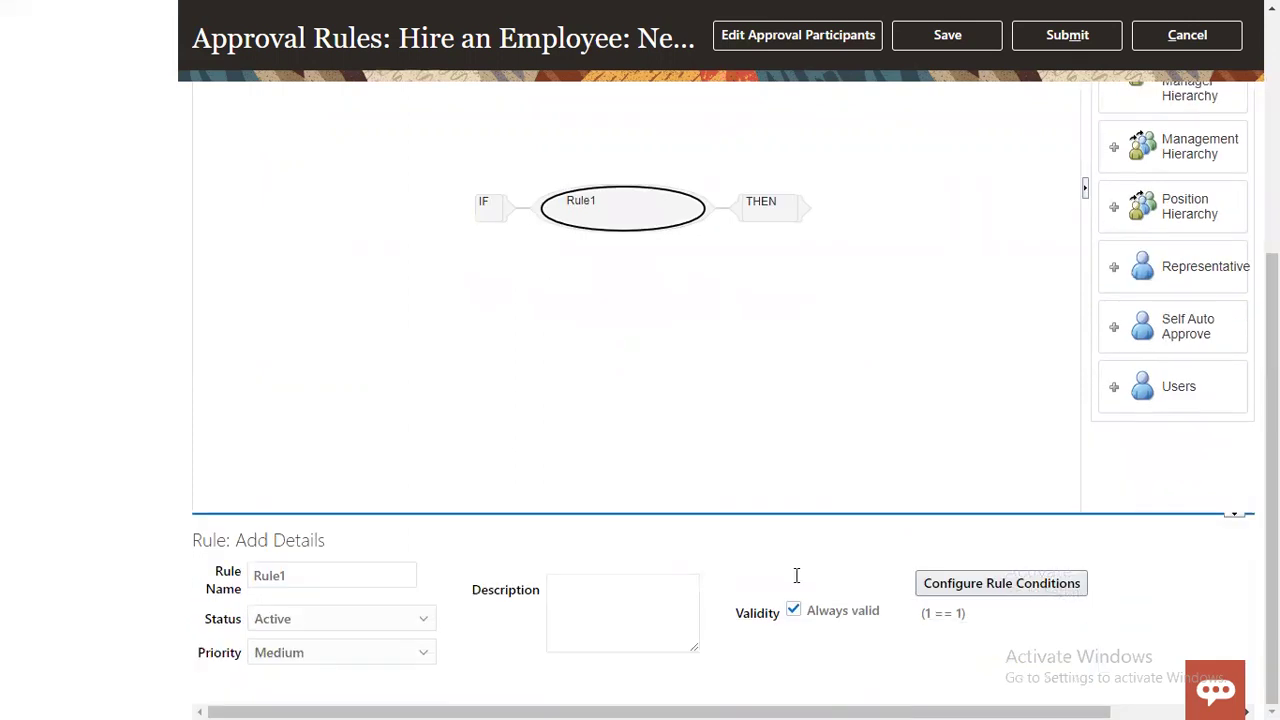
left_click(380, 572)
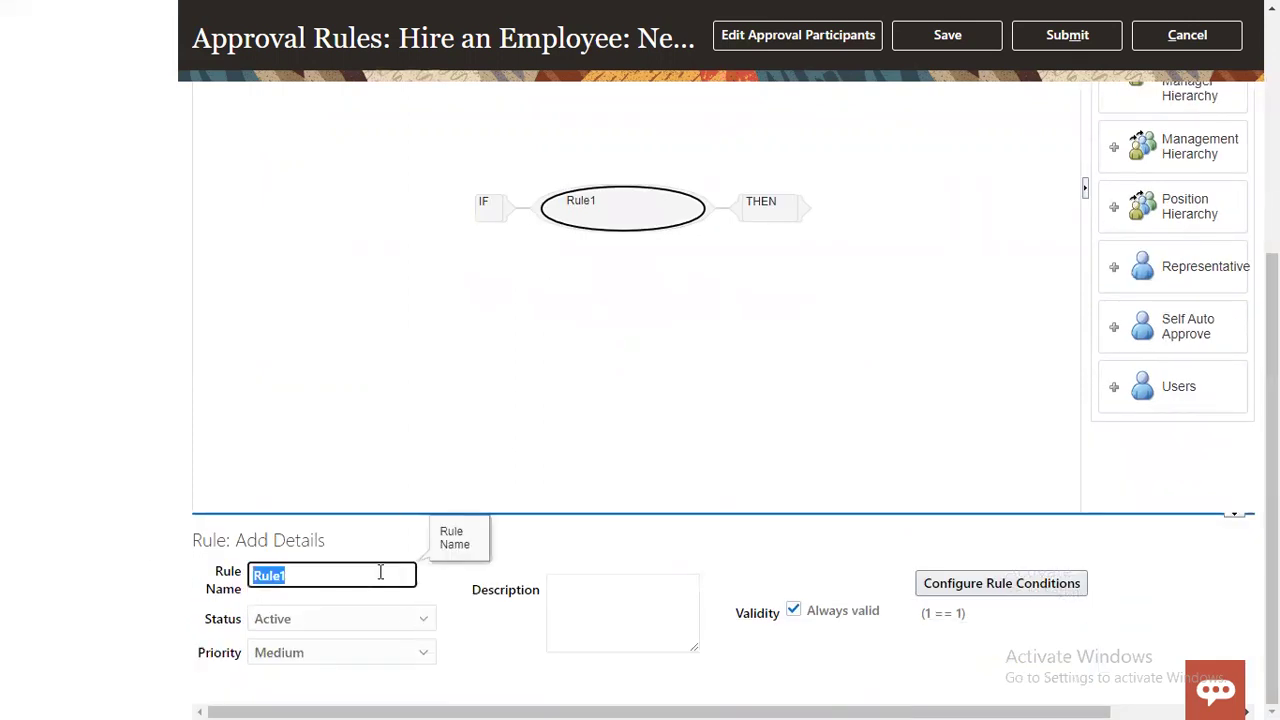
type("RTL Rule")
left_click(791, 645)
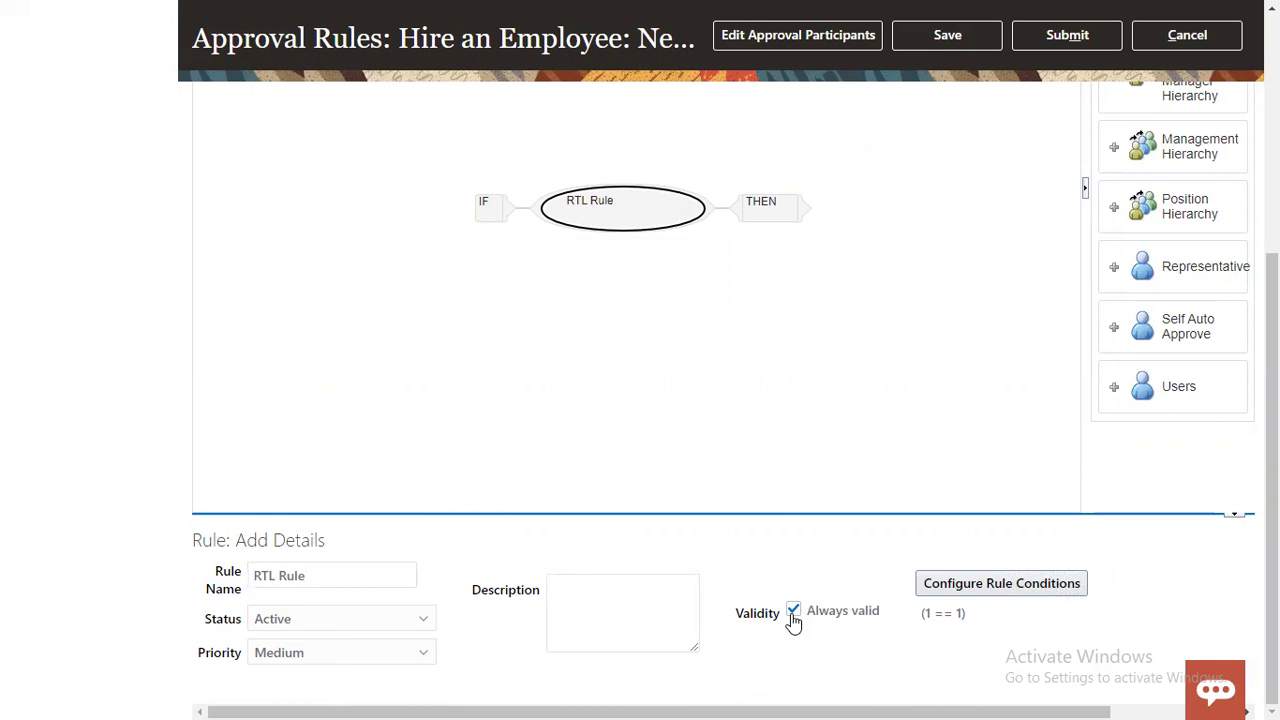
Step: Add a Management Hierarchy approver under THEN in RTL Rule and save, triggering error RUL-05714
left_click(768, 222)
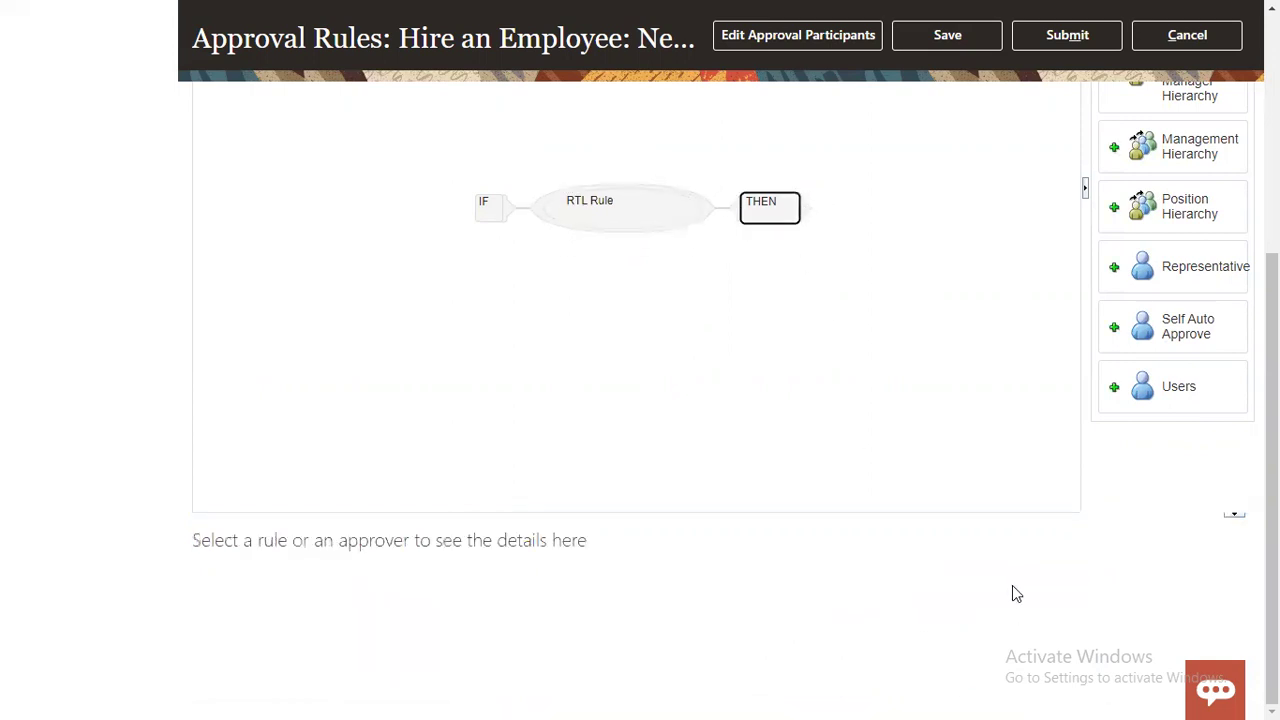
left_click(588, 214)
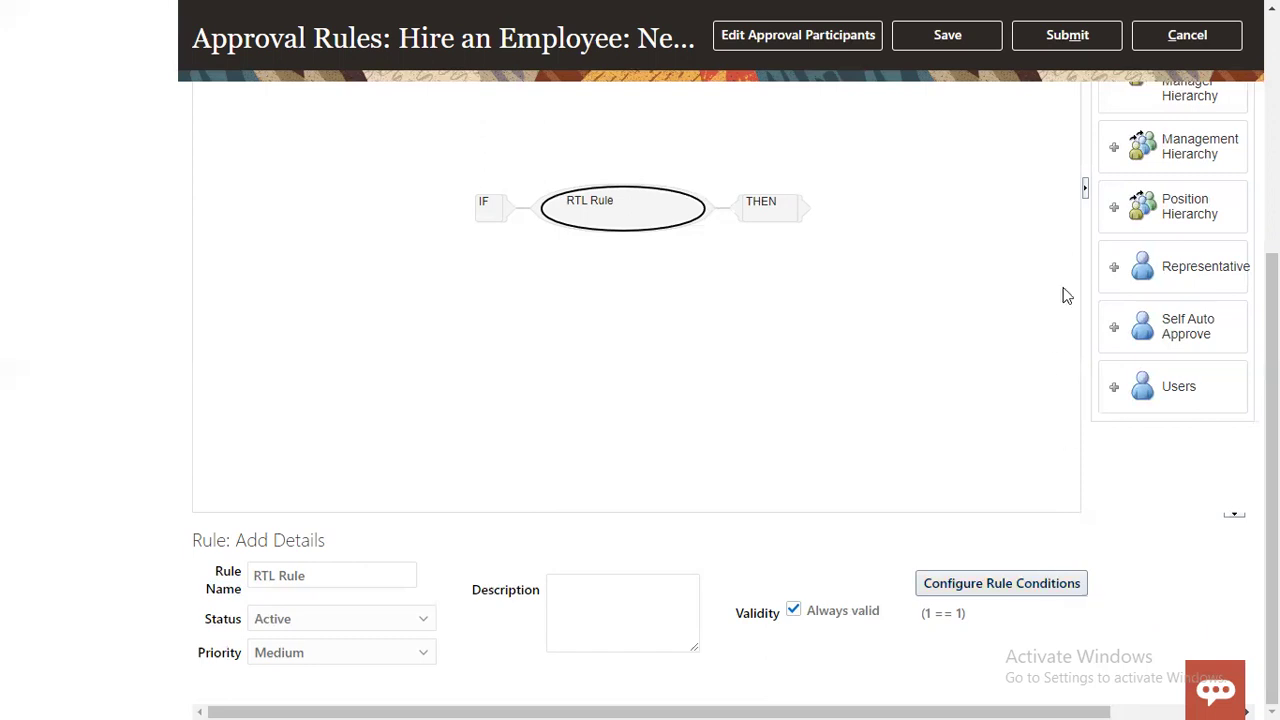
left_click(777, 220)
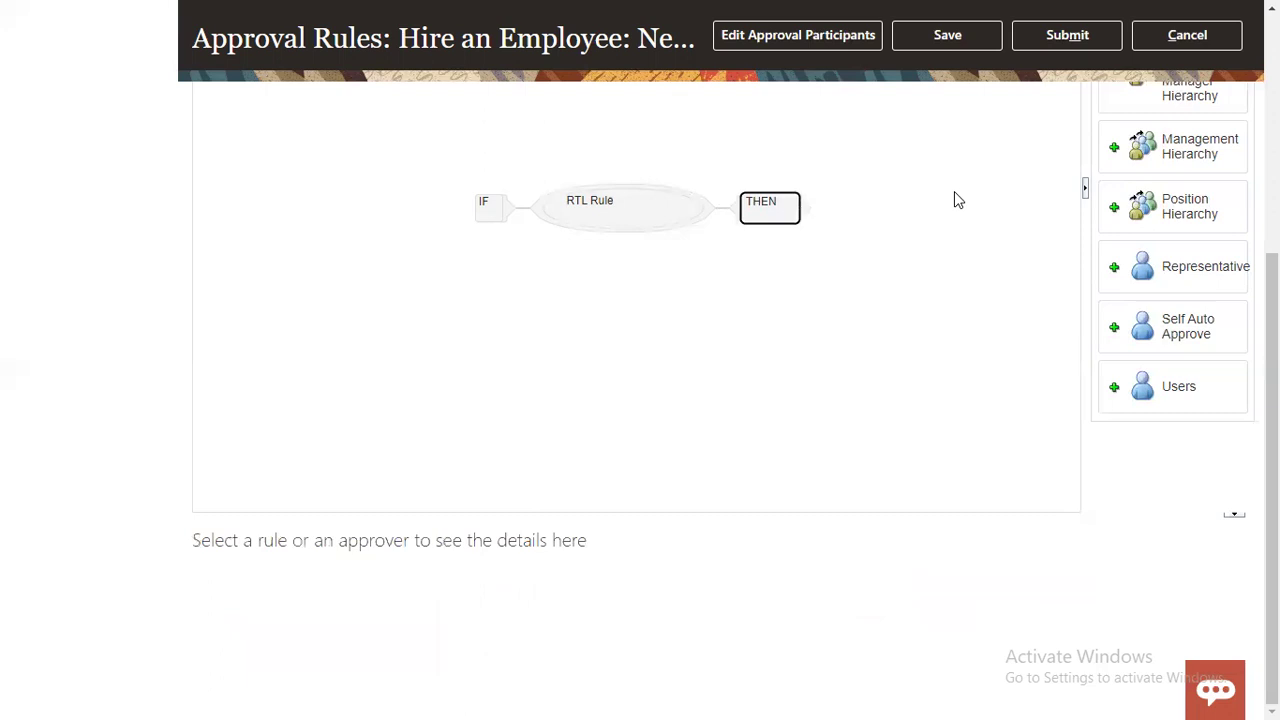
left_click(1115, 151)
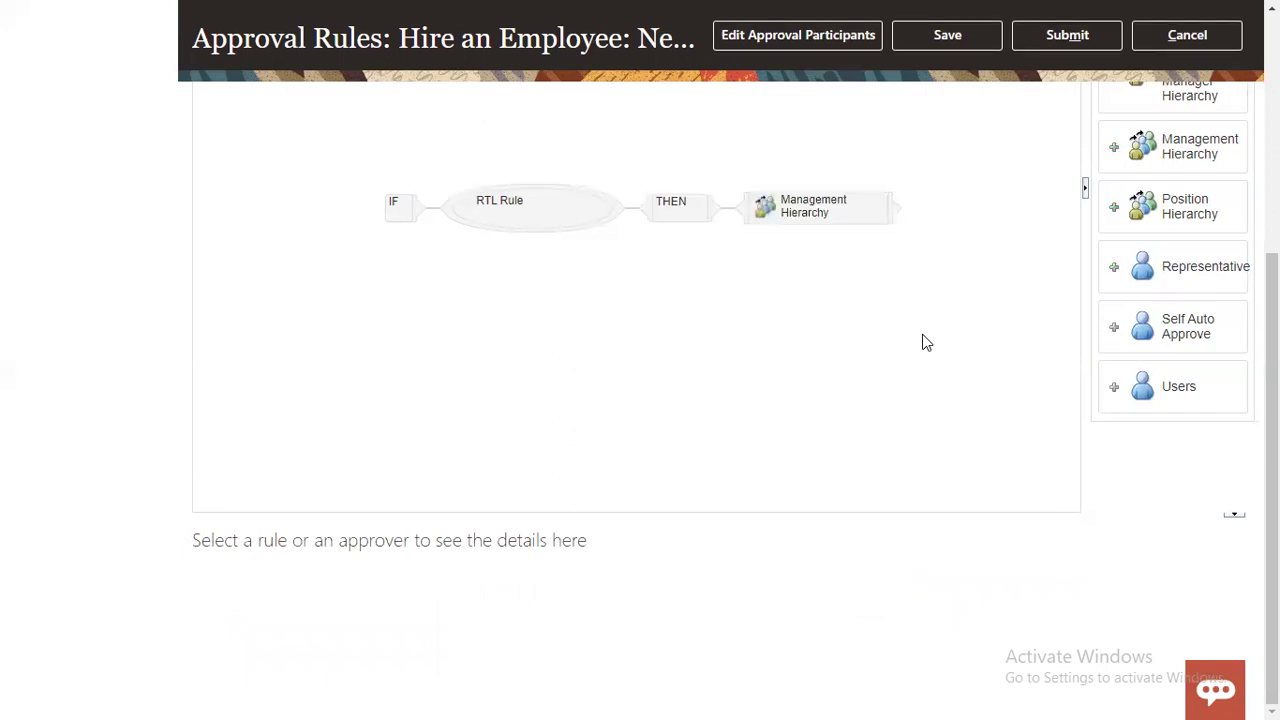
left_click(846, 214)
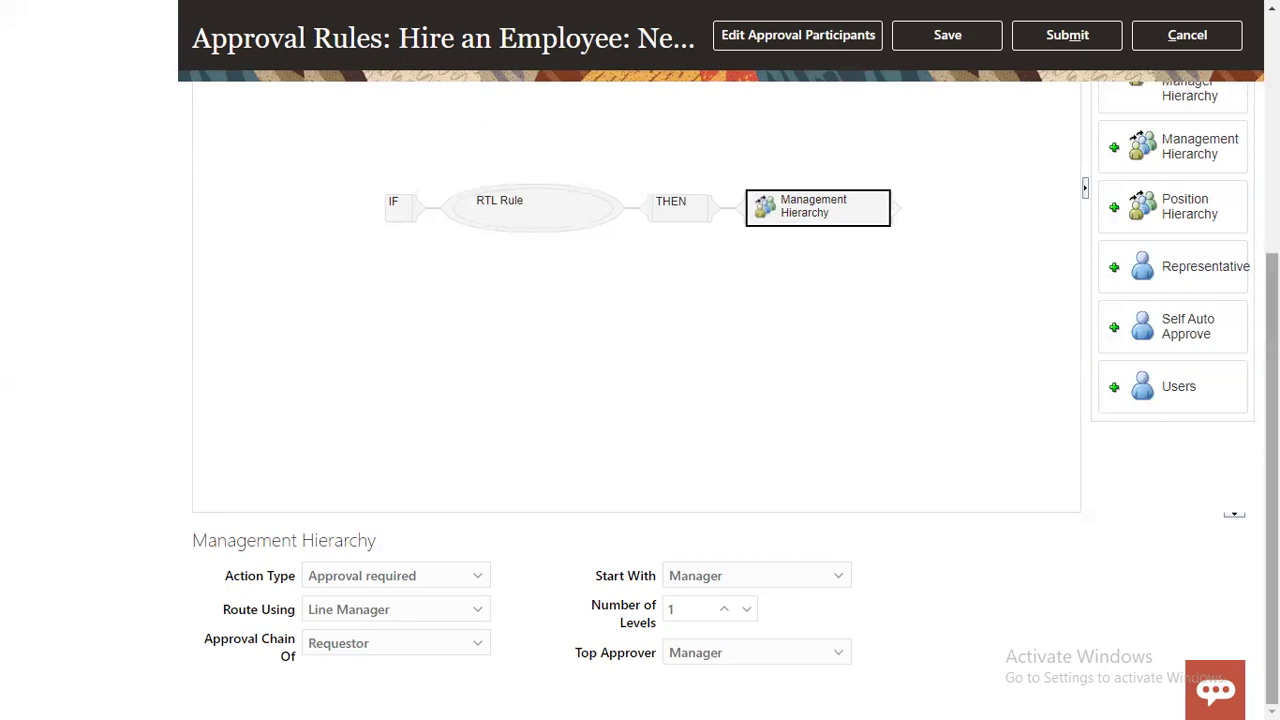
scroll(640, 400, "up", 5)
left_click(947, 38)
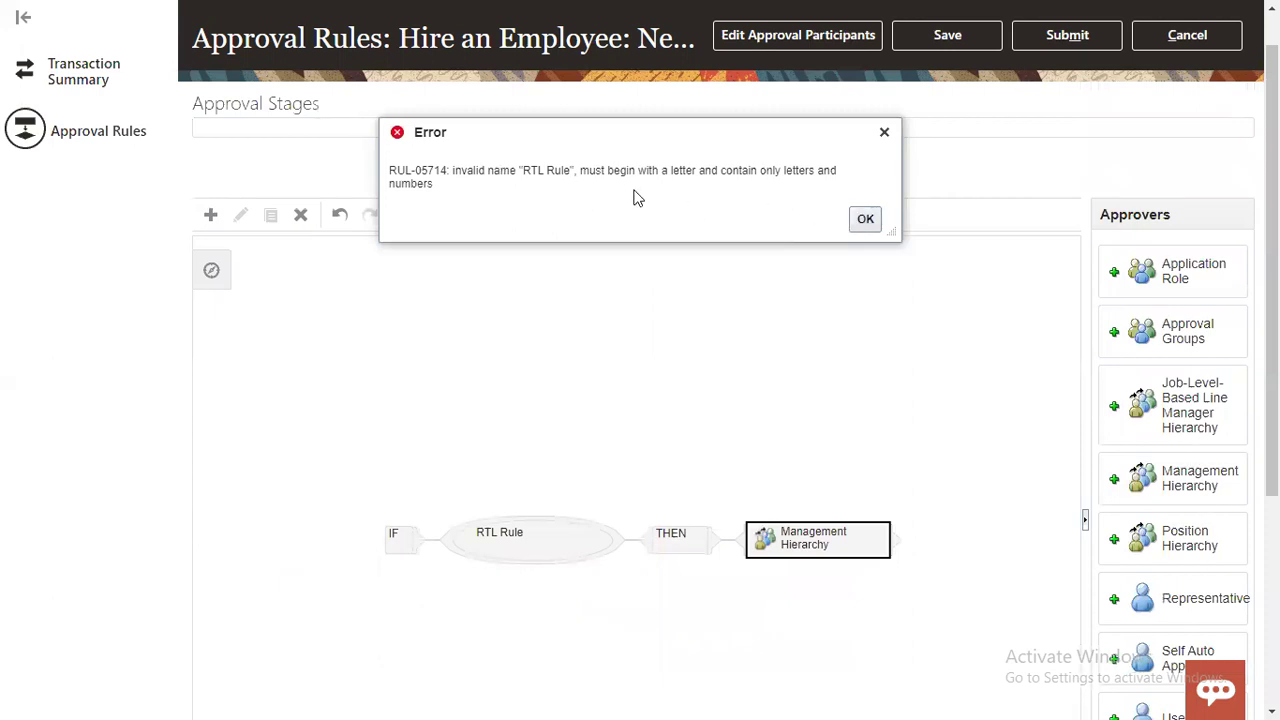
Step: Dismiss the error, rename the rule to 'RTLRule', and save the rules
left_click(865, 218)
scroll(400, 600, "down", 4)
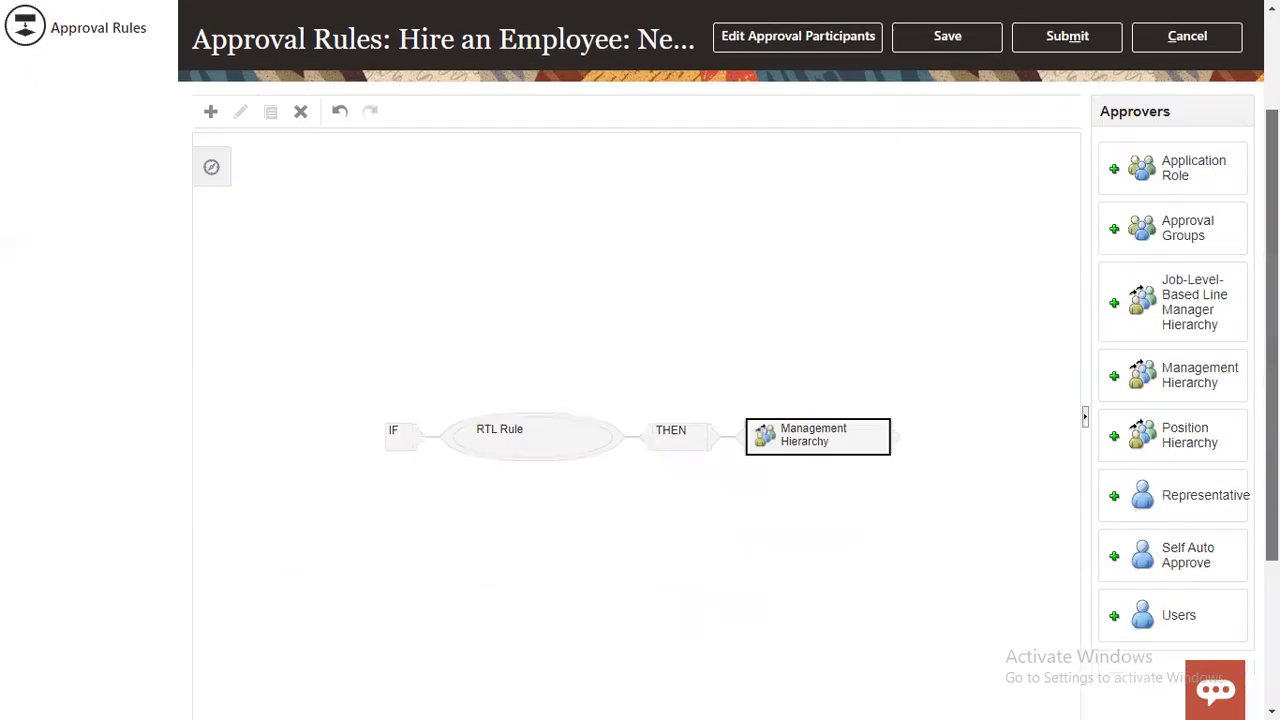
left_click(612, 209)
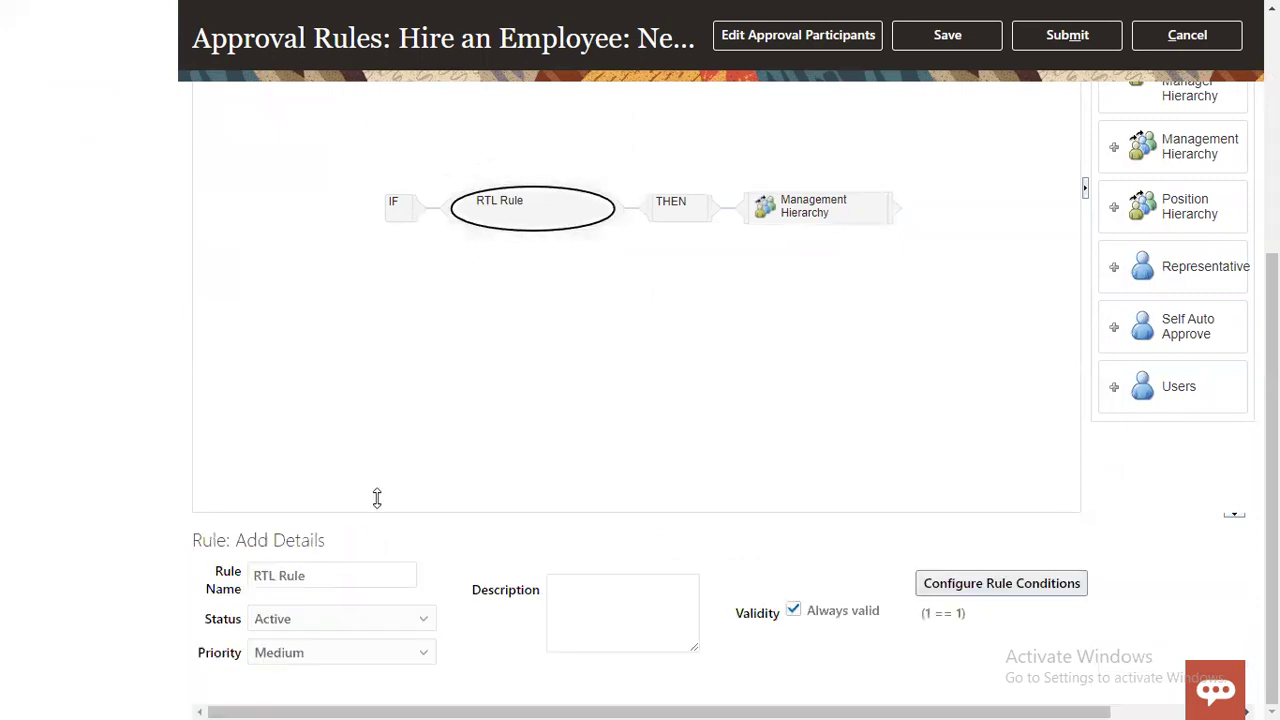
left_click(279, 577)
key("BackSpace")
left_click(978, 38)
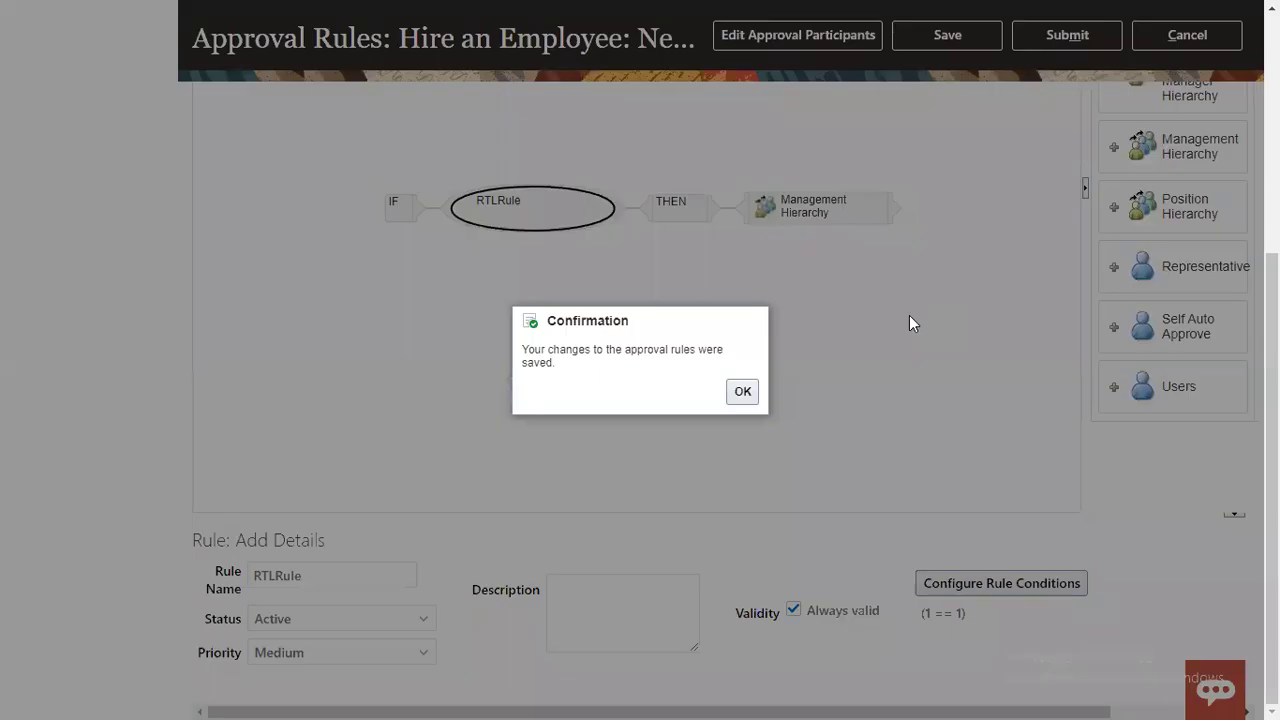
left_click(741, 393)
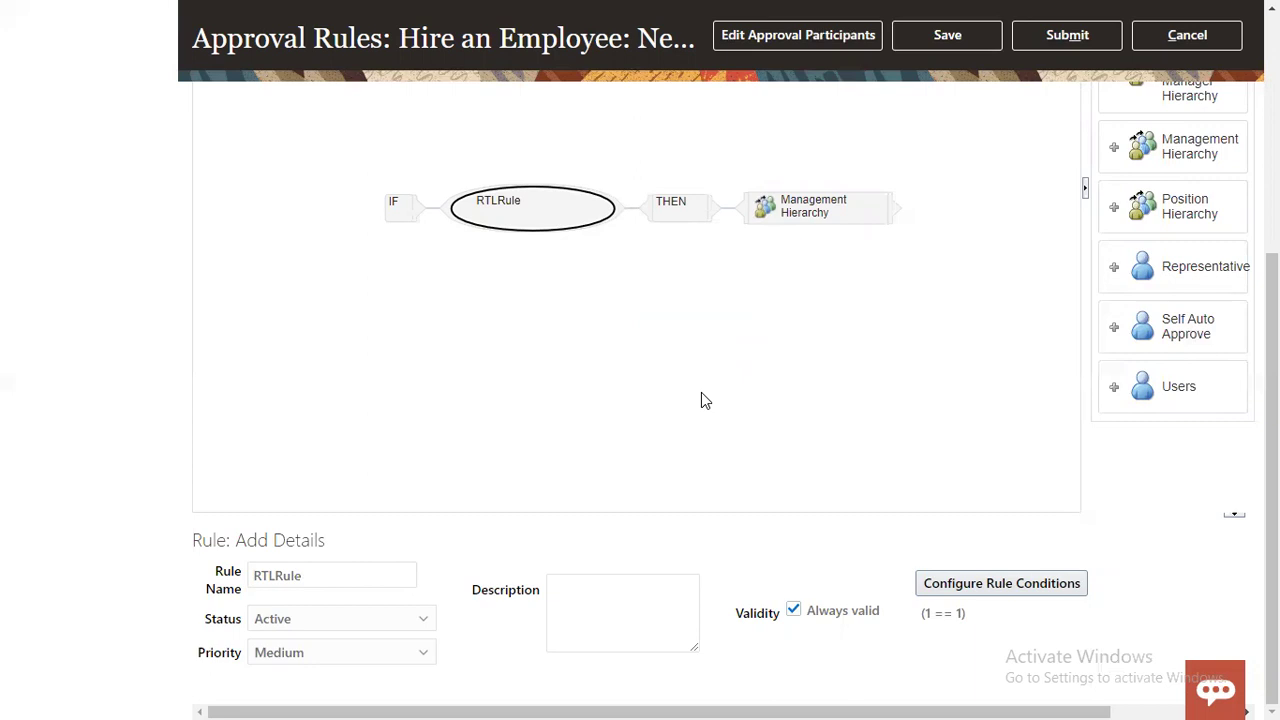
Step: Submit the Hire an Employee approval rule changes and confirm
left_click(1030, 40)
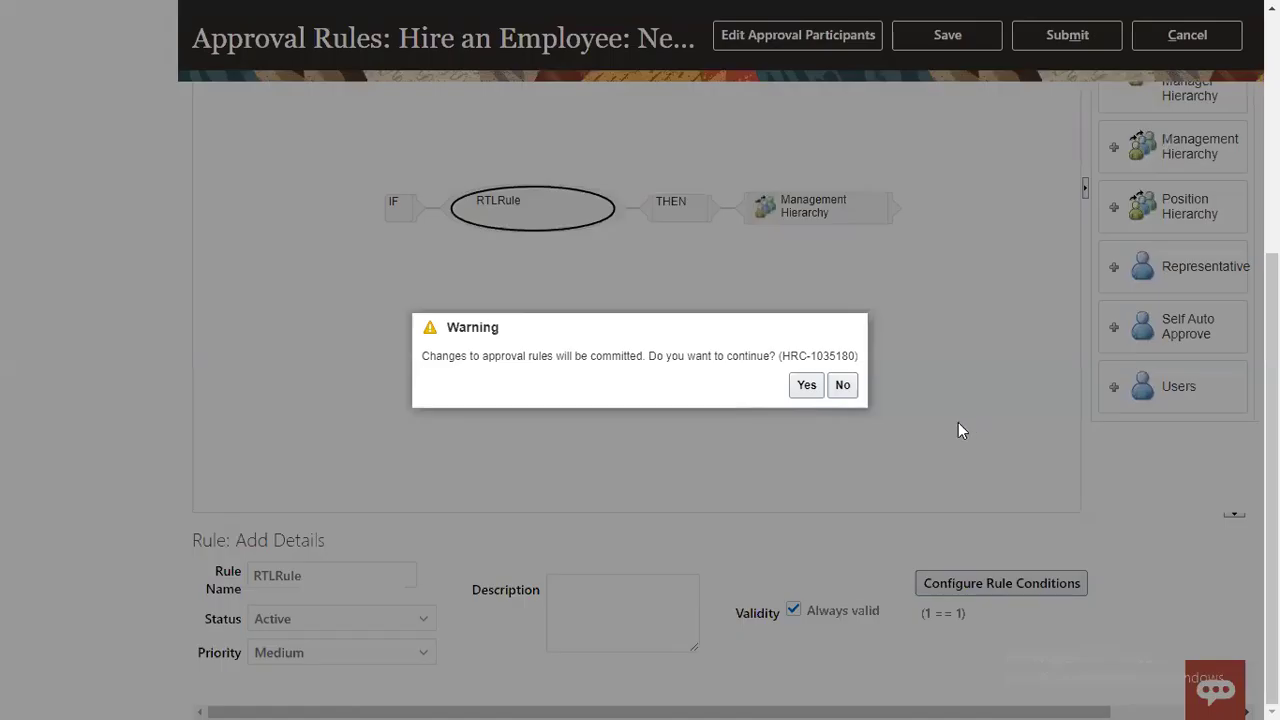
left_click(805, 385)
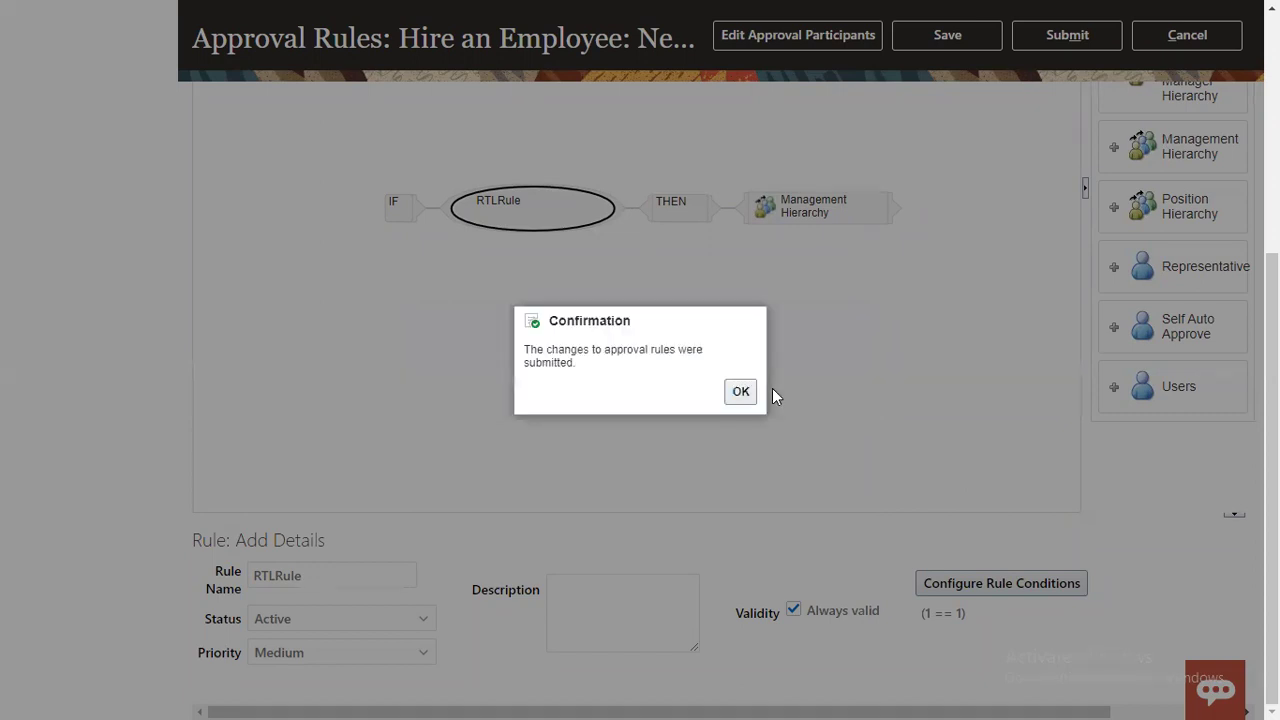
left_click(733, 395)
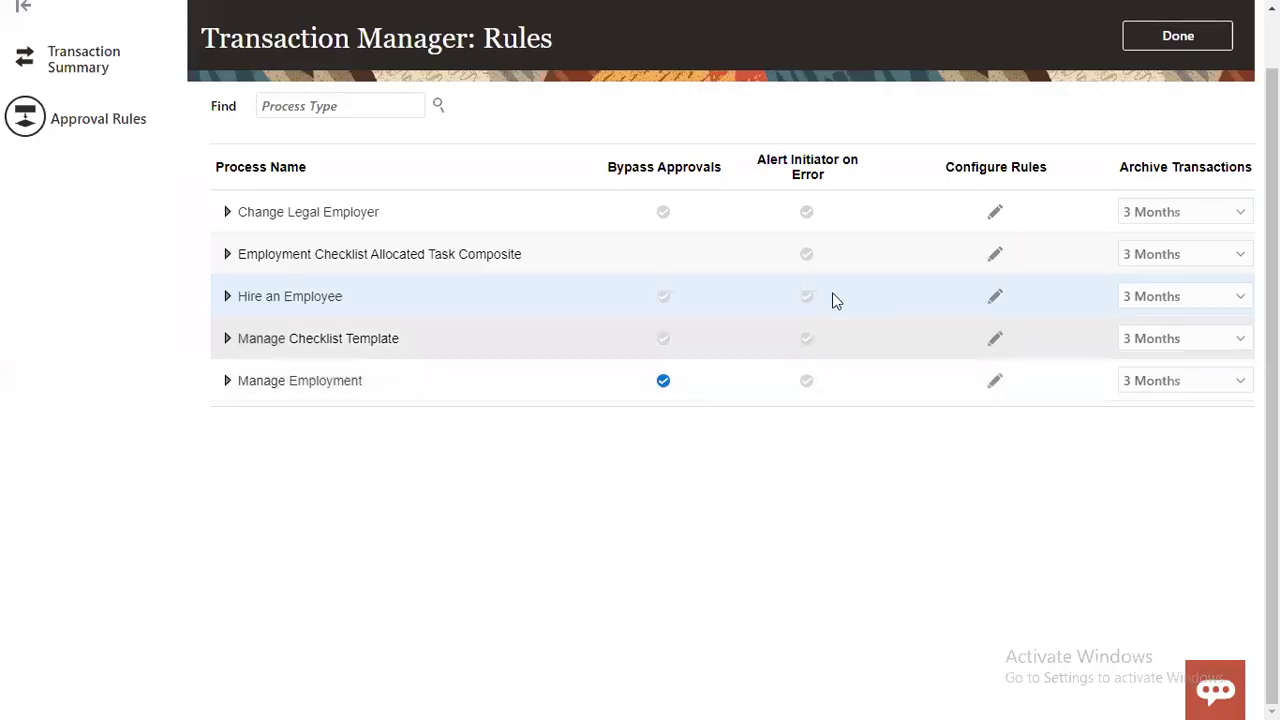
Step: Close Transaction Manager: Rules with Done and bring up the Navigator menu
left_click(1178, 35)
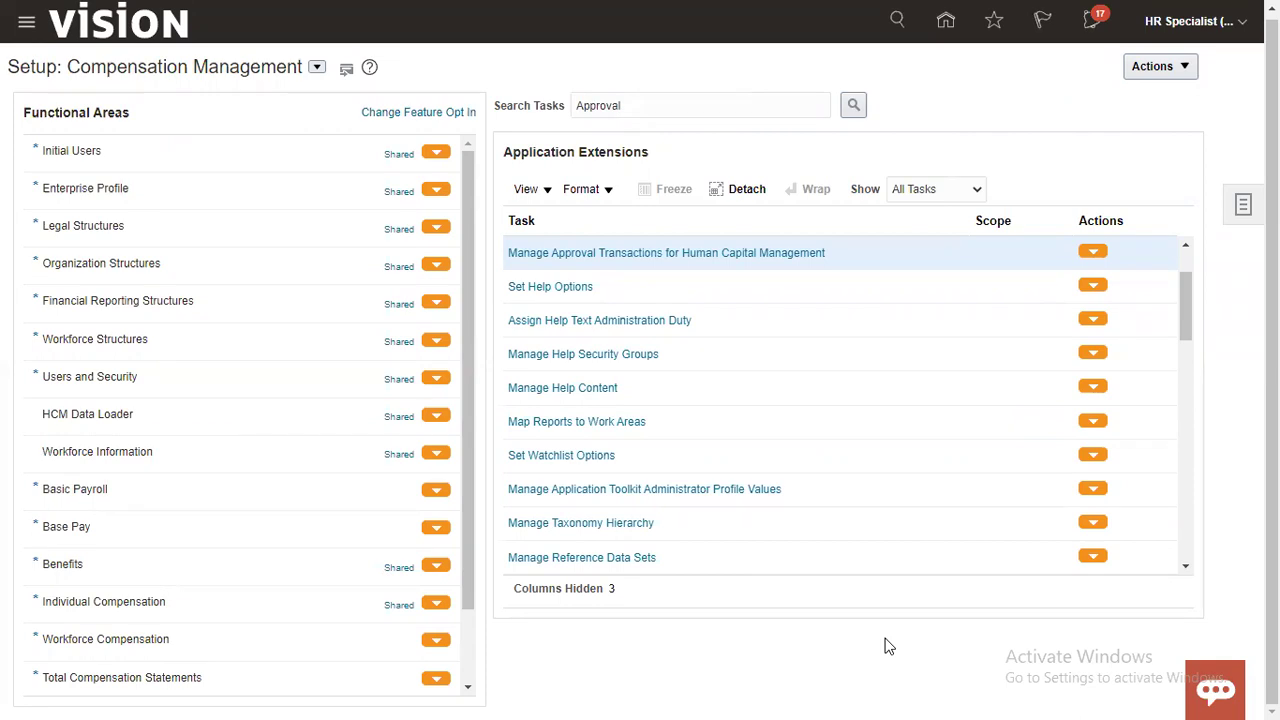
left_click(27, 27)
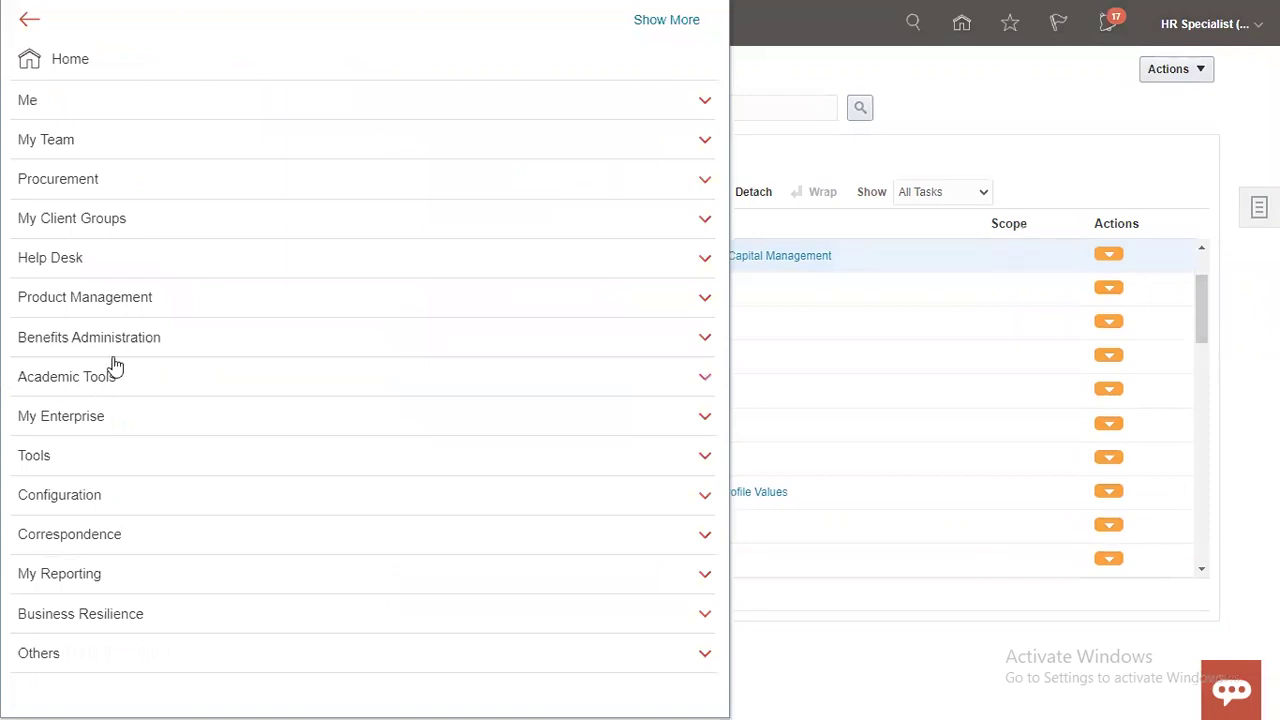
Step: Start a new hire via My Client Groups > New Person > Hire an Employee
left_click(125, 218)
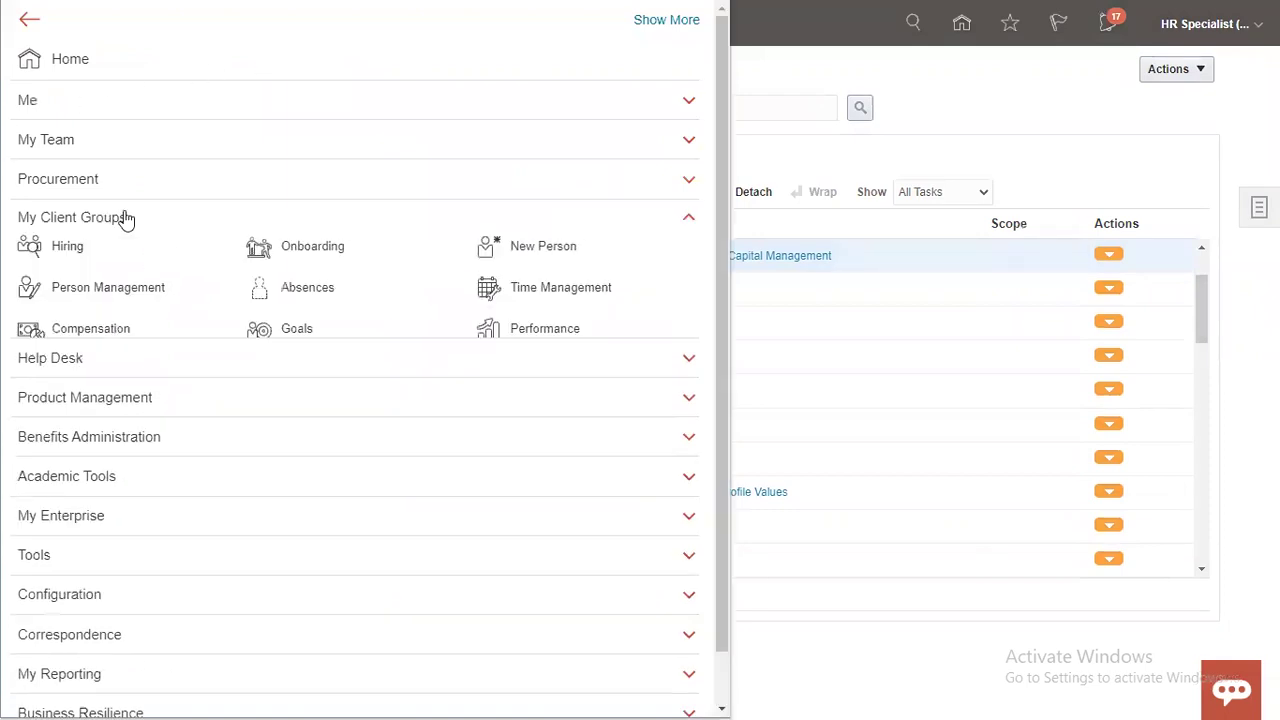
left_click(567, 254)
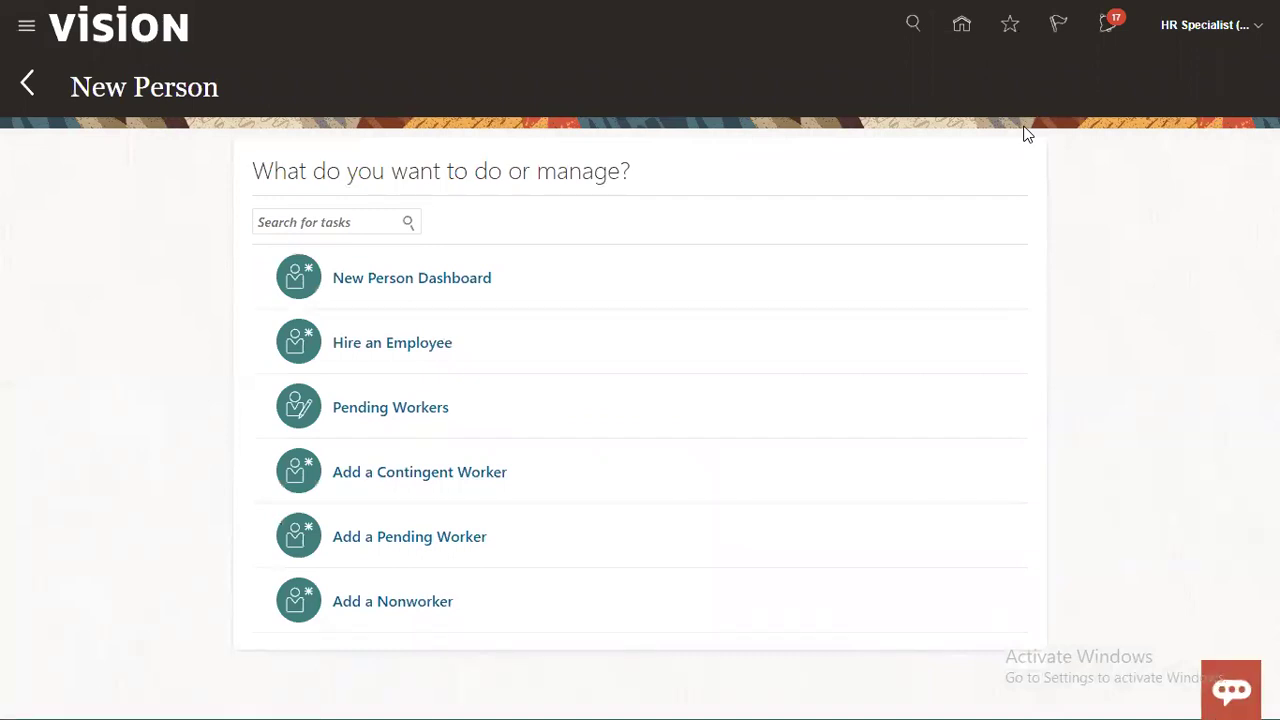
left_click(353, 341)
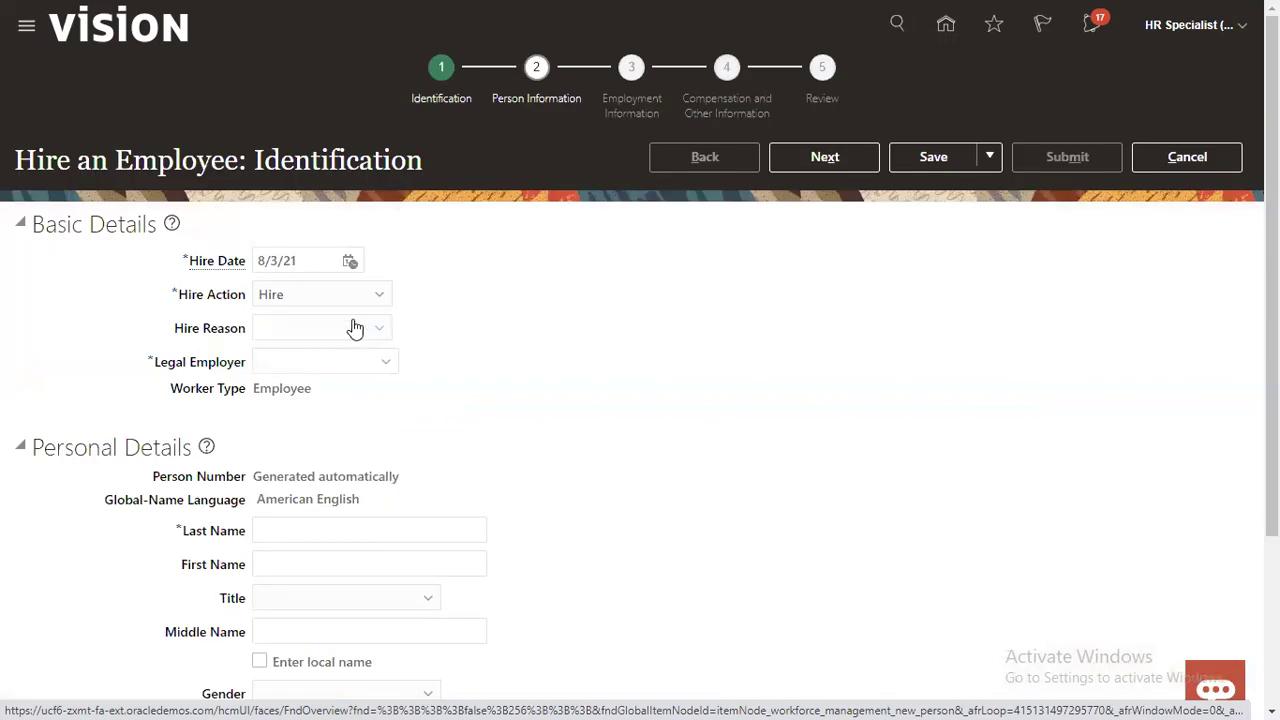
Step: Set hire date 1/1/21, reason Hire to fill vacant position, legal employer US1 Legal Entity
left_click(319, 260)
type("1/1/")
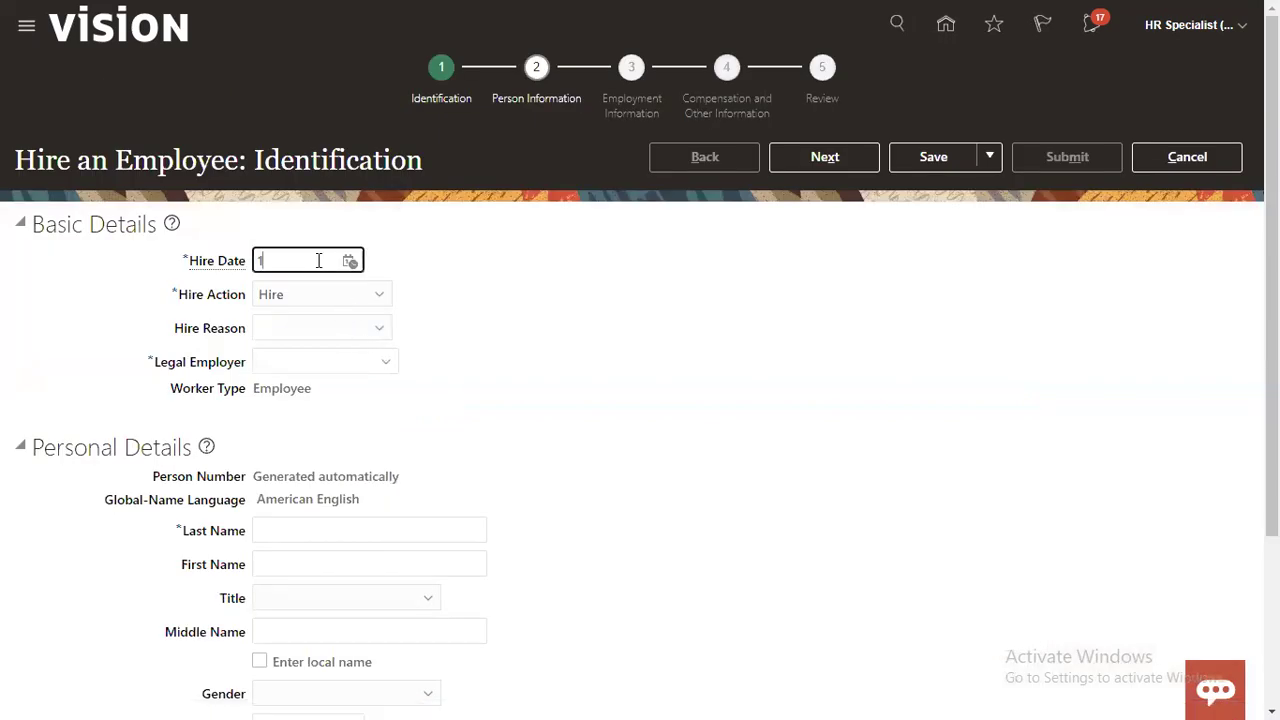
type("21")
key("Tab")
key("Tab")
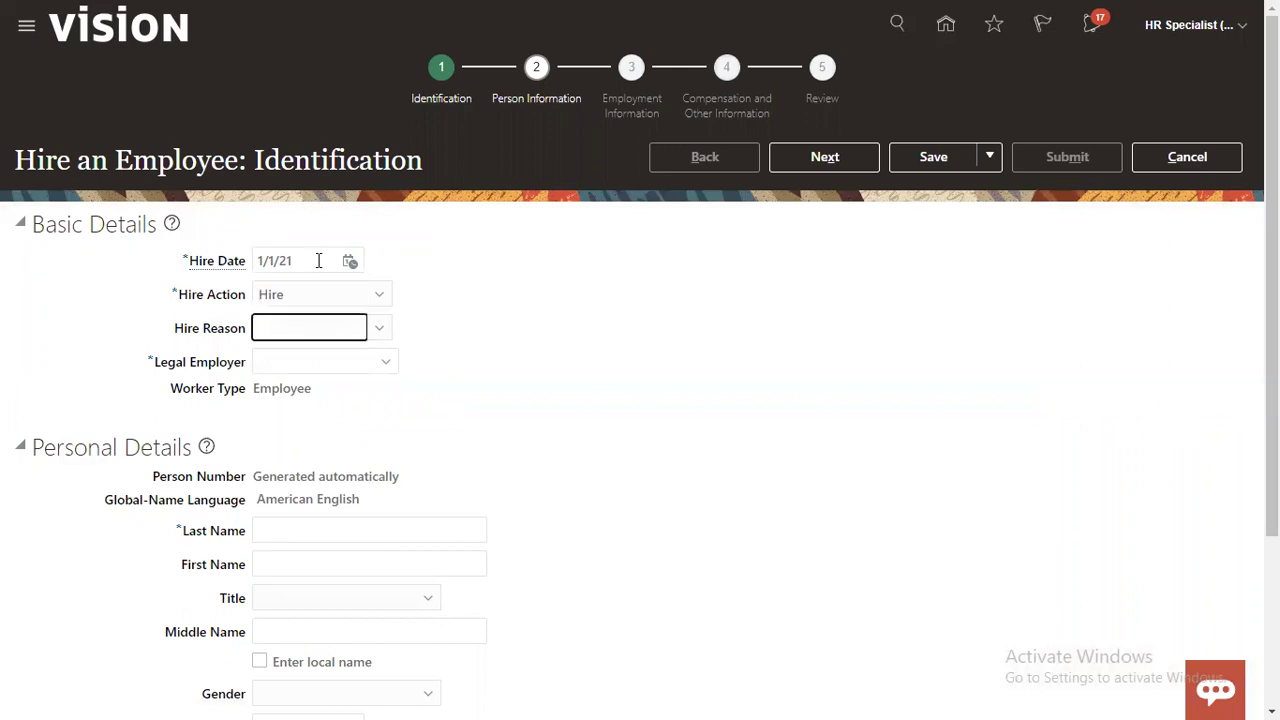
left_click(337, 328)
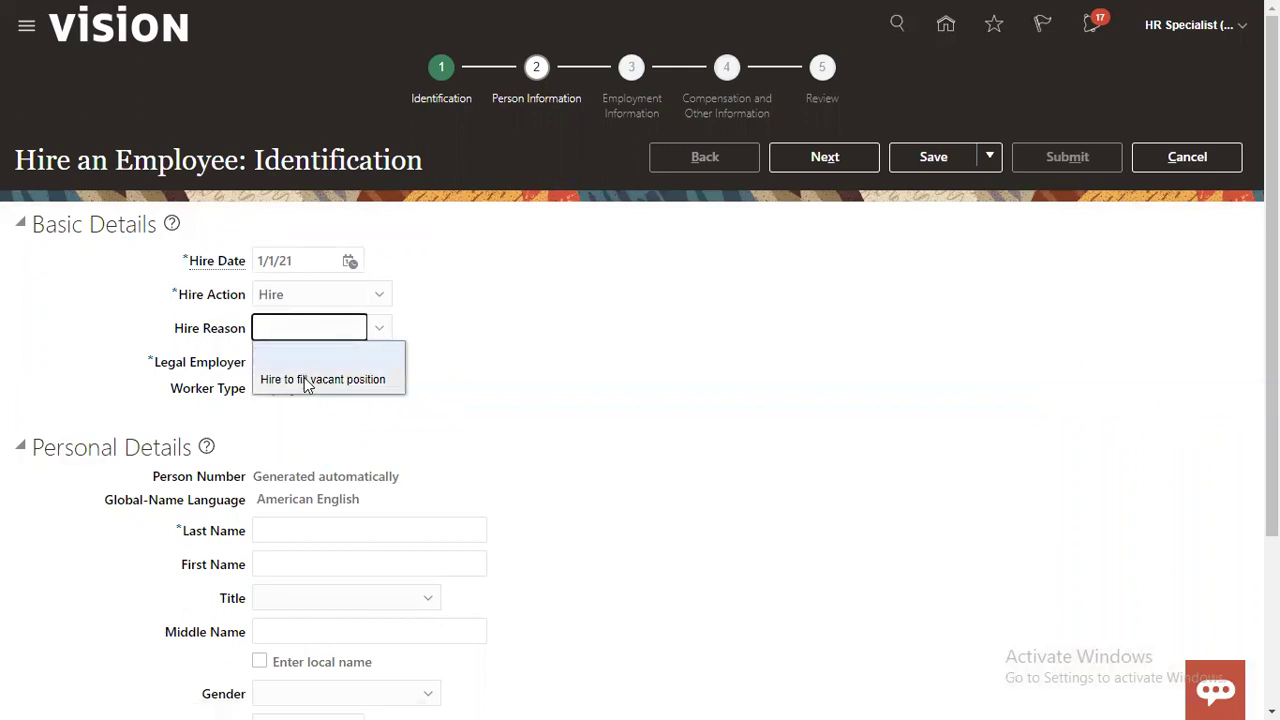
left_click(298, 376)
left_click(298, 362)
type("US1")
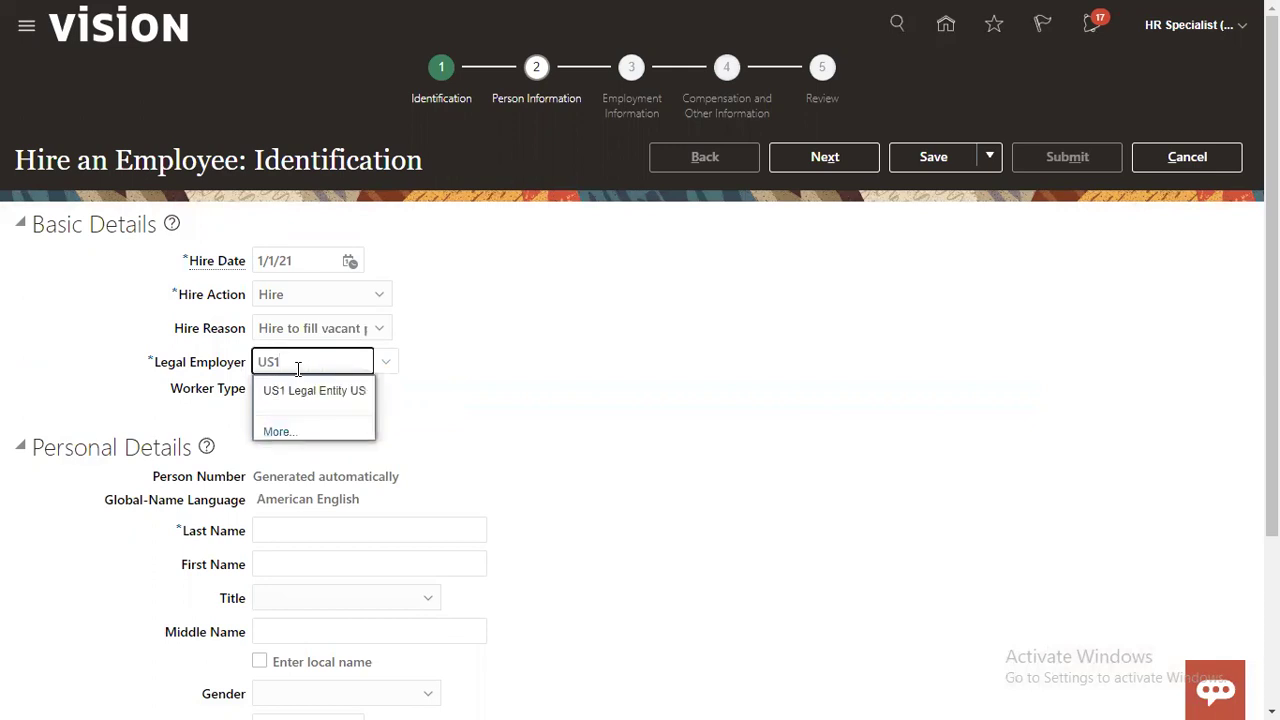
left_click(274, 390)
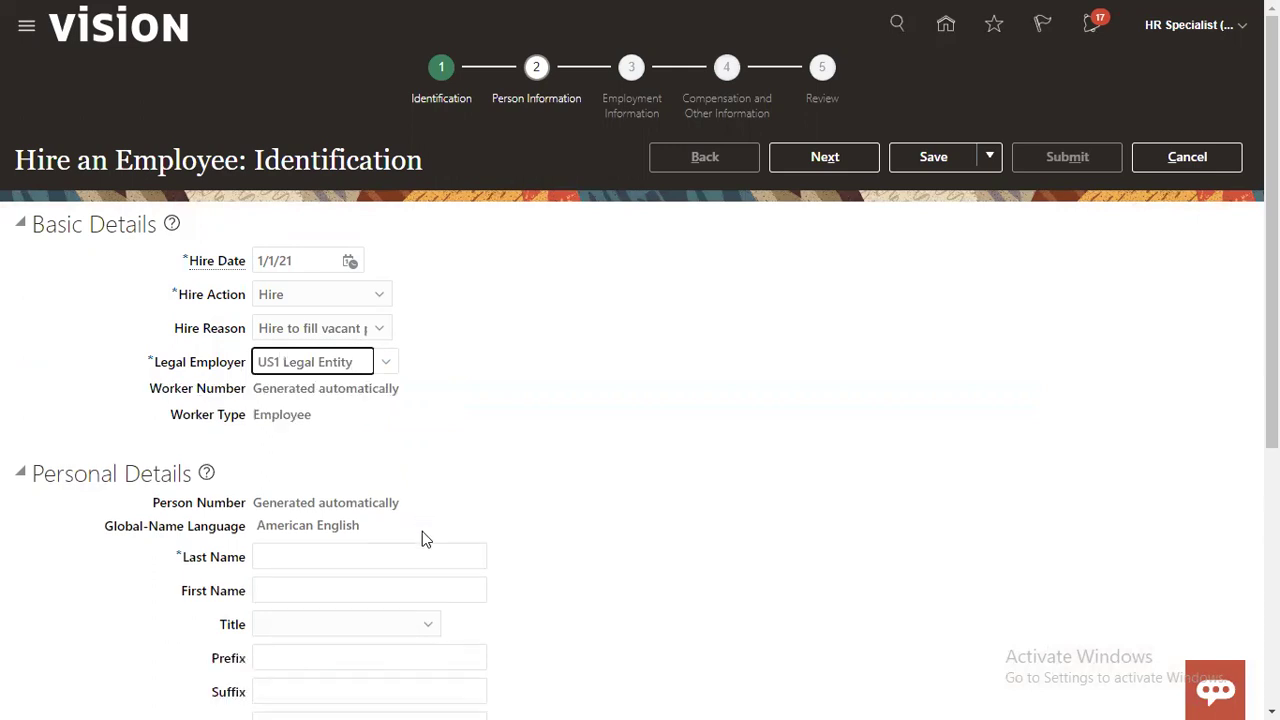
Step: Enter the new hire's last and first names, with title Mr. and gender Male
scroll(425, 511, "down", 1)
scroll(425, 511, "down", 3)
left_click(372, 372)
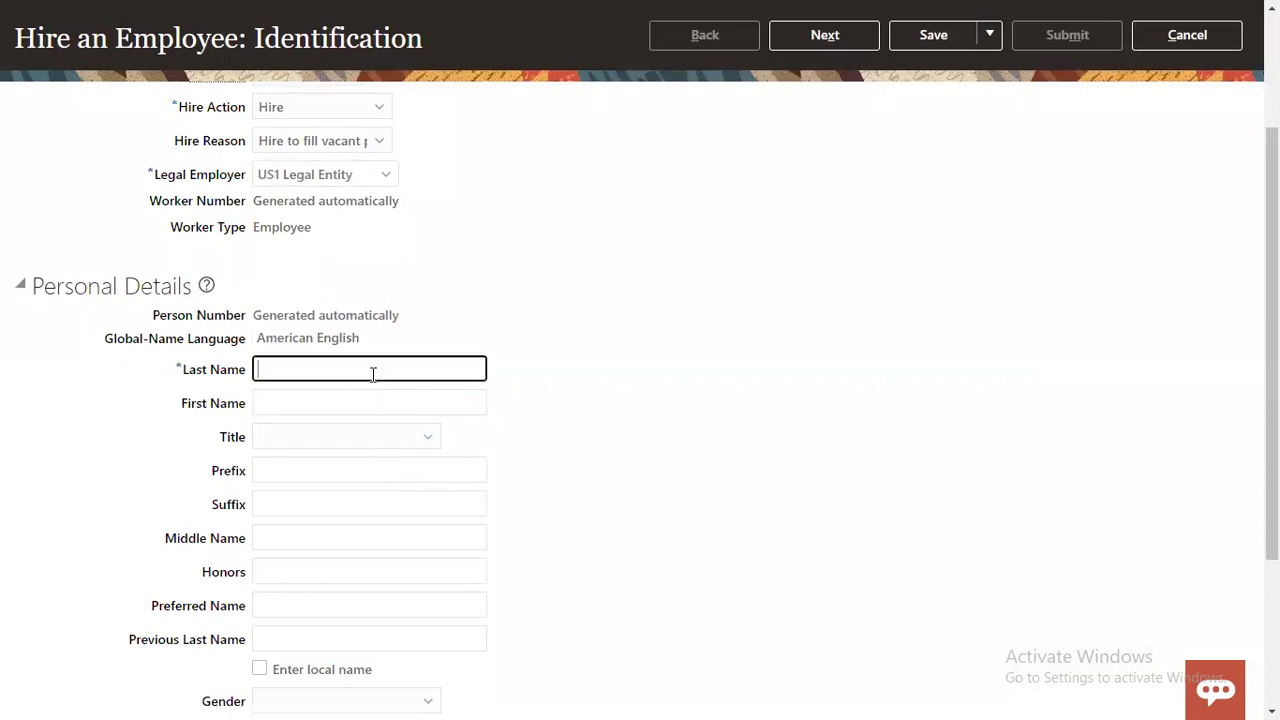
type("NEW1")
key("Tab")
type("NEW1")
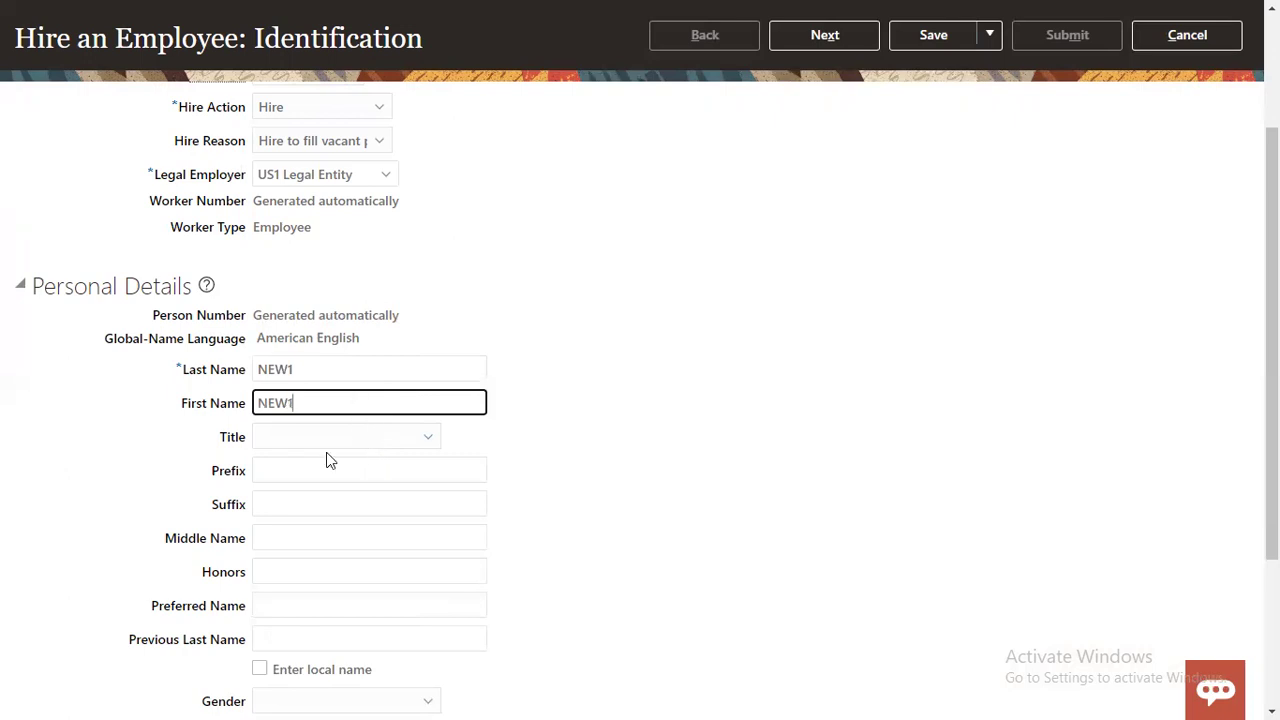
left_click(328, 443)
left_click(277, 547)
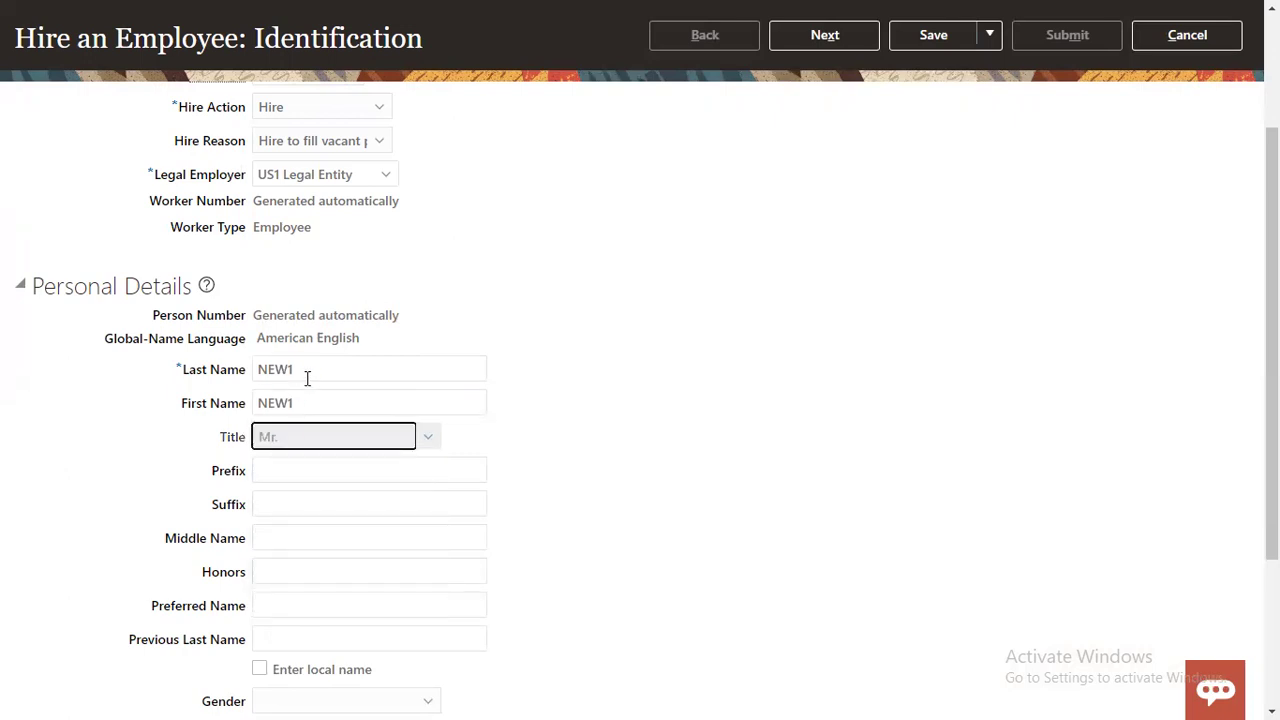
scroll(366, 477, "down", 3)
left_click(295, 516)
left_click(272, 591)
Step: Enter the date of birth, accept the age warning, and add a Social Security Number
left_click(285, 540)
type("1/1/778")
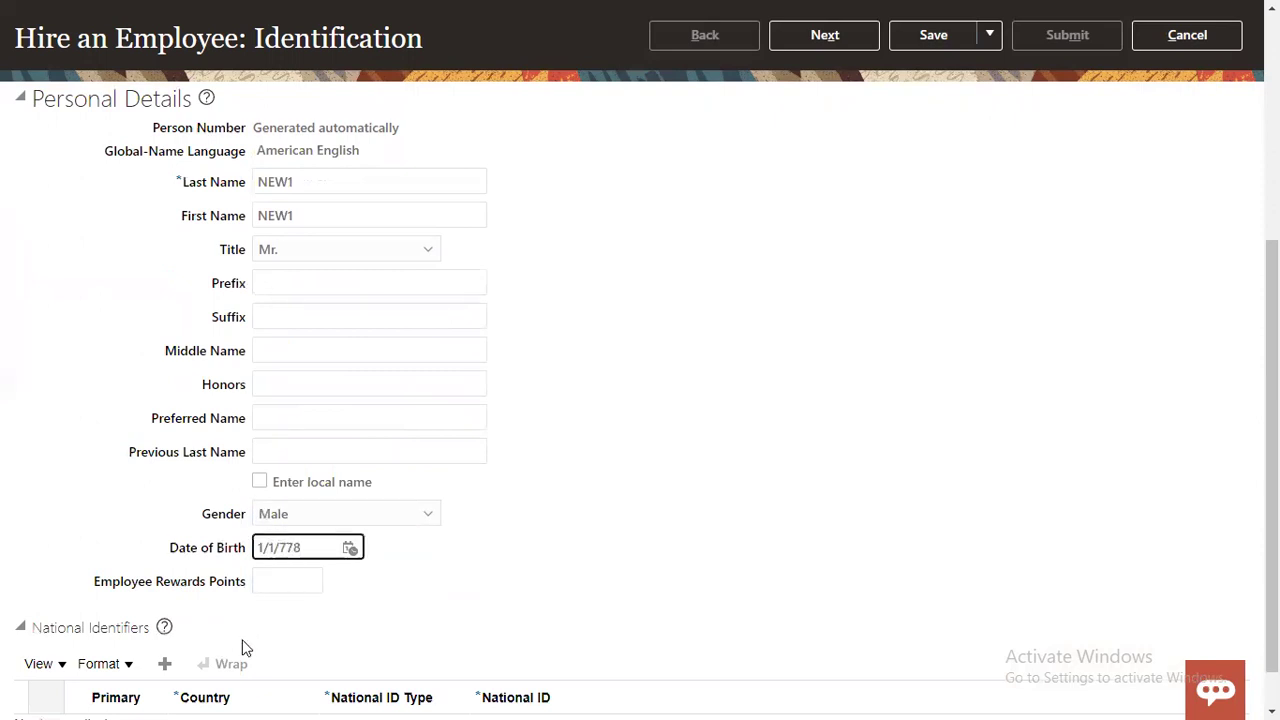
left_click(164, 663)
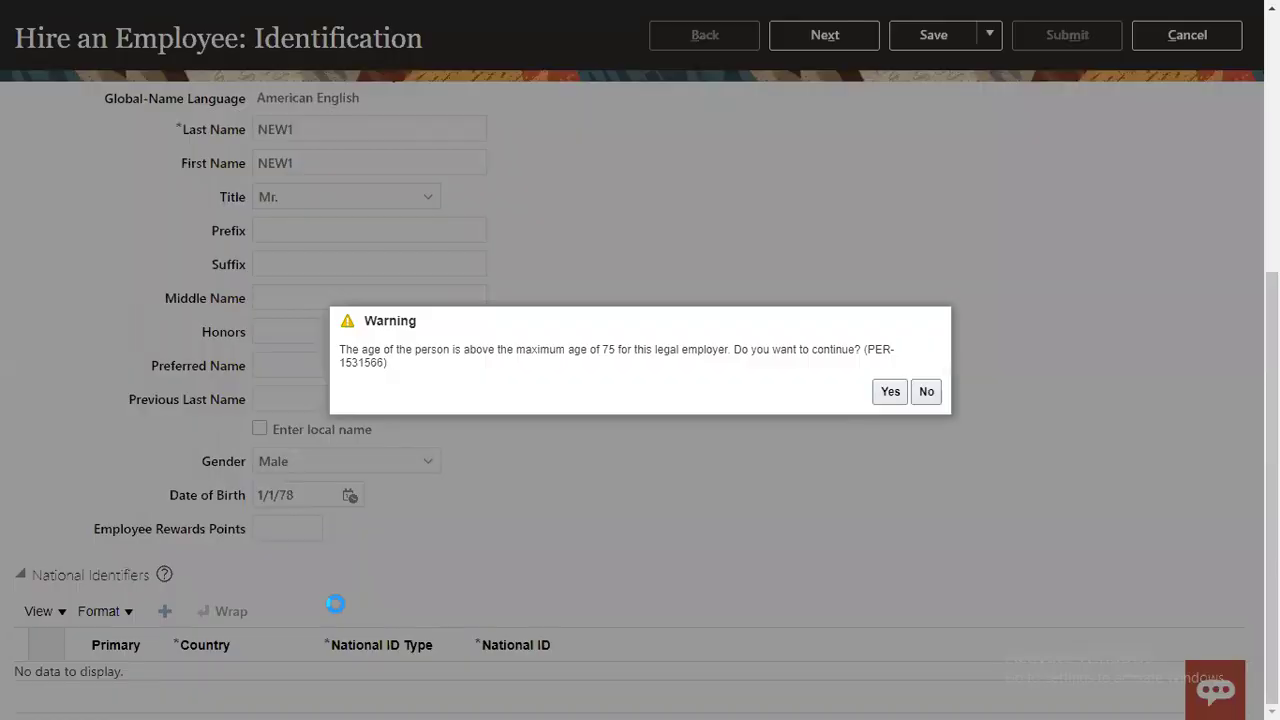
left_click(884, 394)
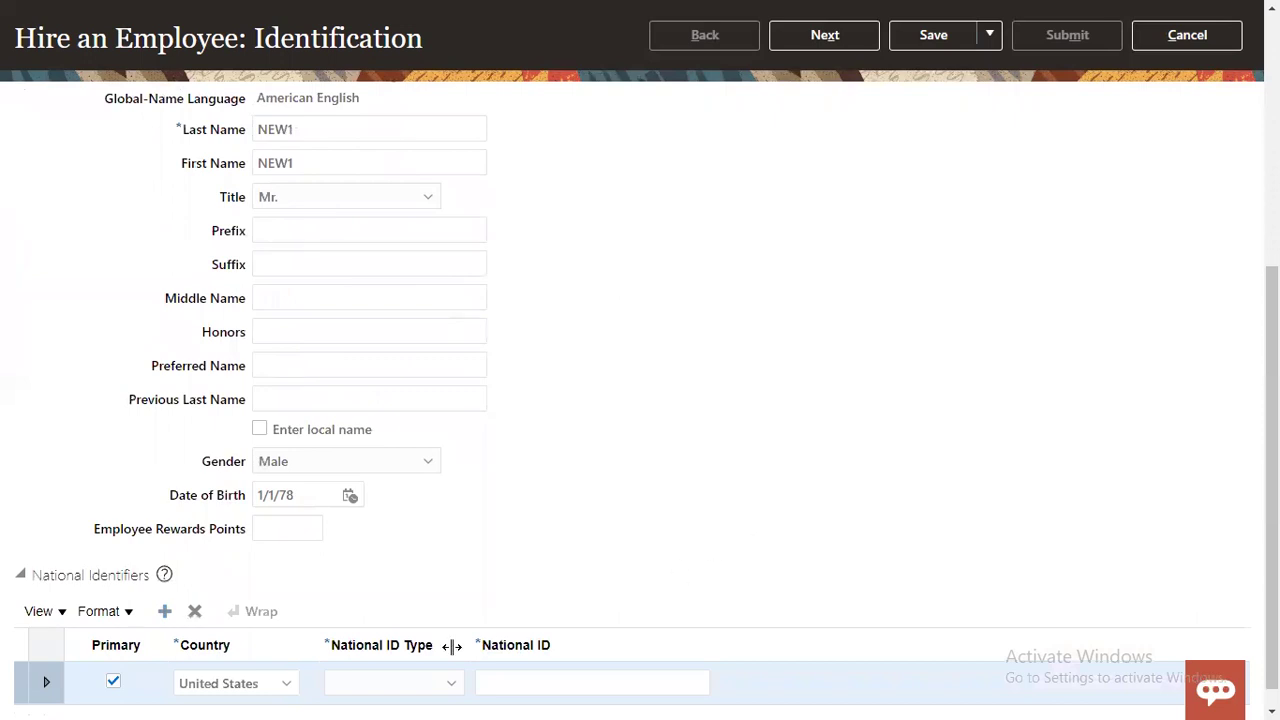
left_click(405, 688)
left_click(393, 622)
left_click(503, 678)
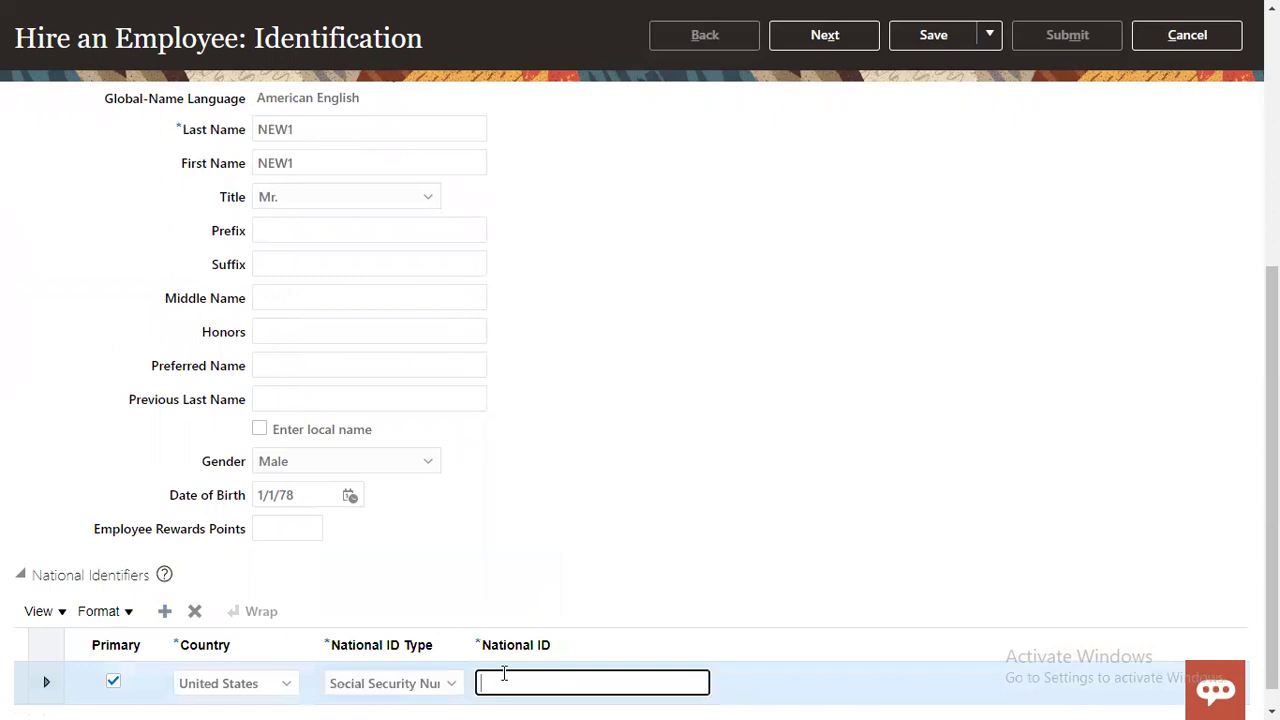
left_click(837, 45)
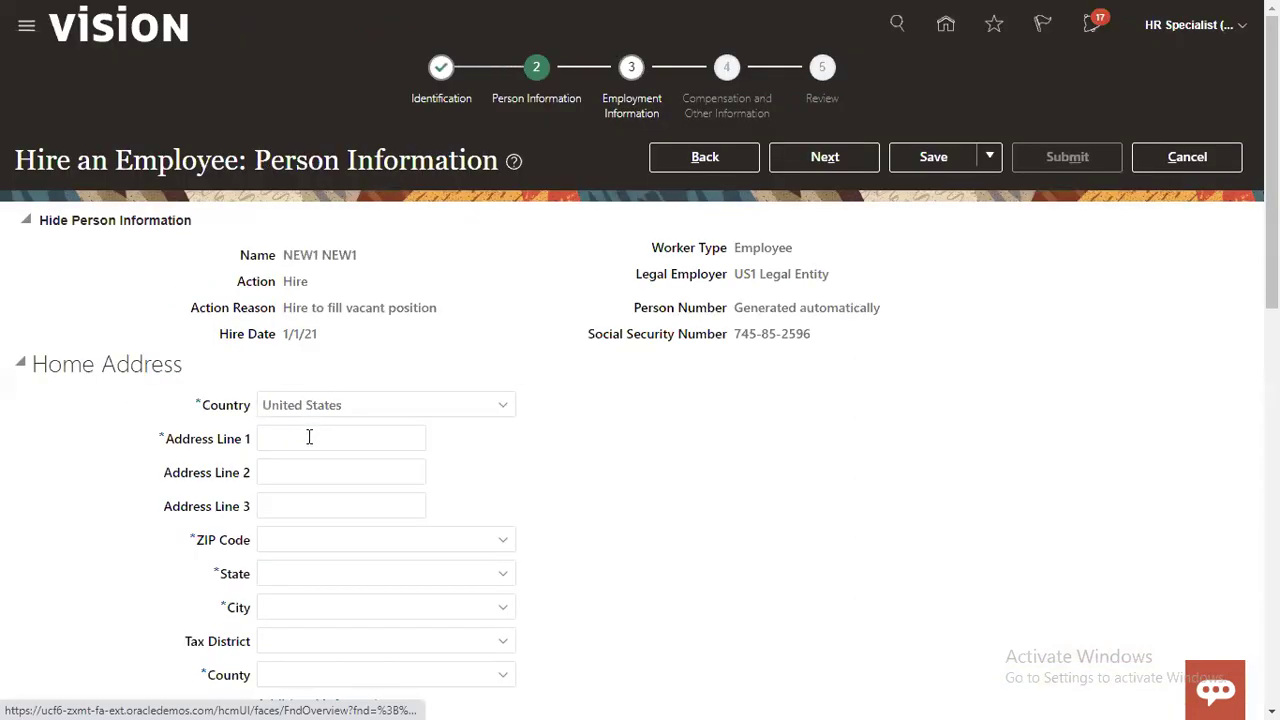
Step: Enter the home address line and ZIP code, letting state, city and county auto-fill
left_click(309, 437)
type("N")
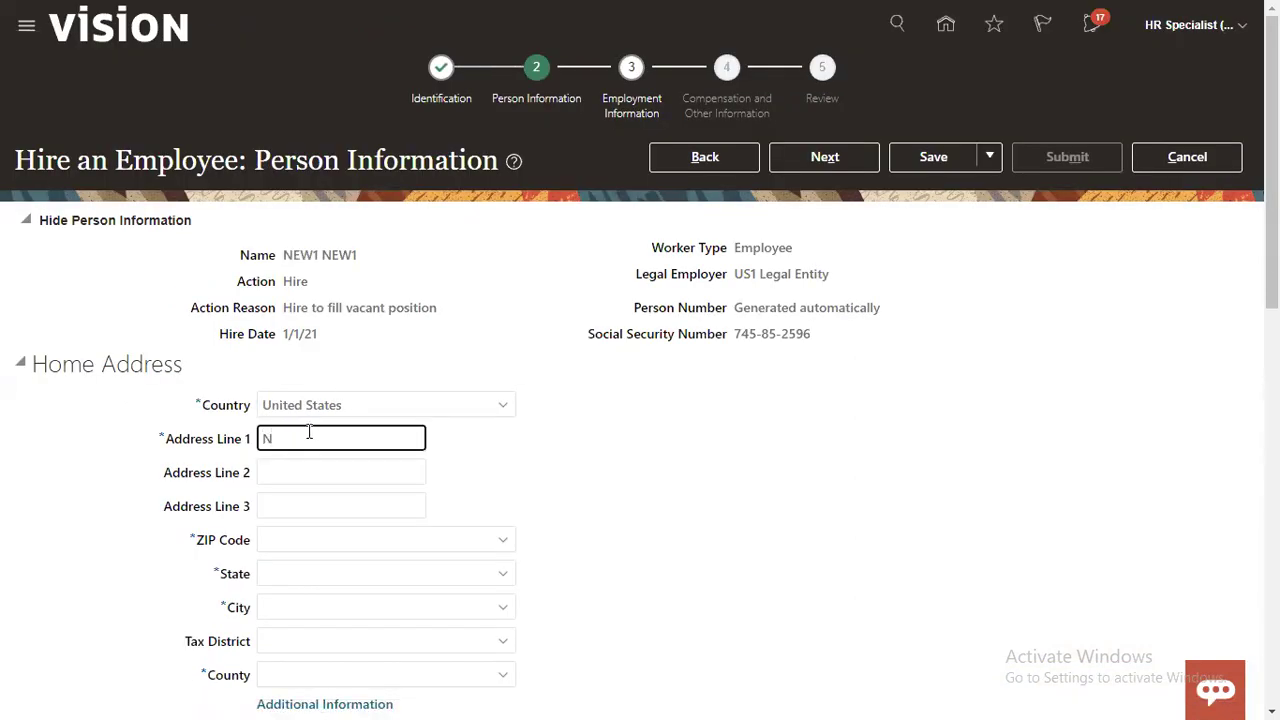
type("EW LOCATION")
key("Tab")
key("Tab")
key("Tab")
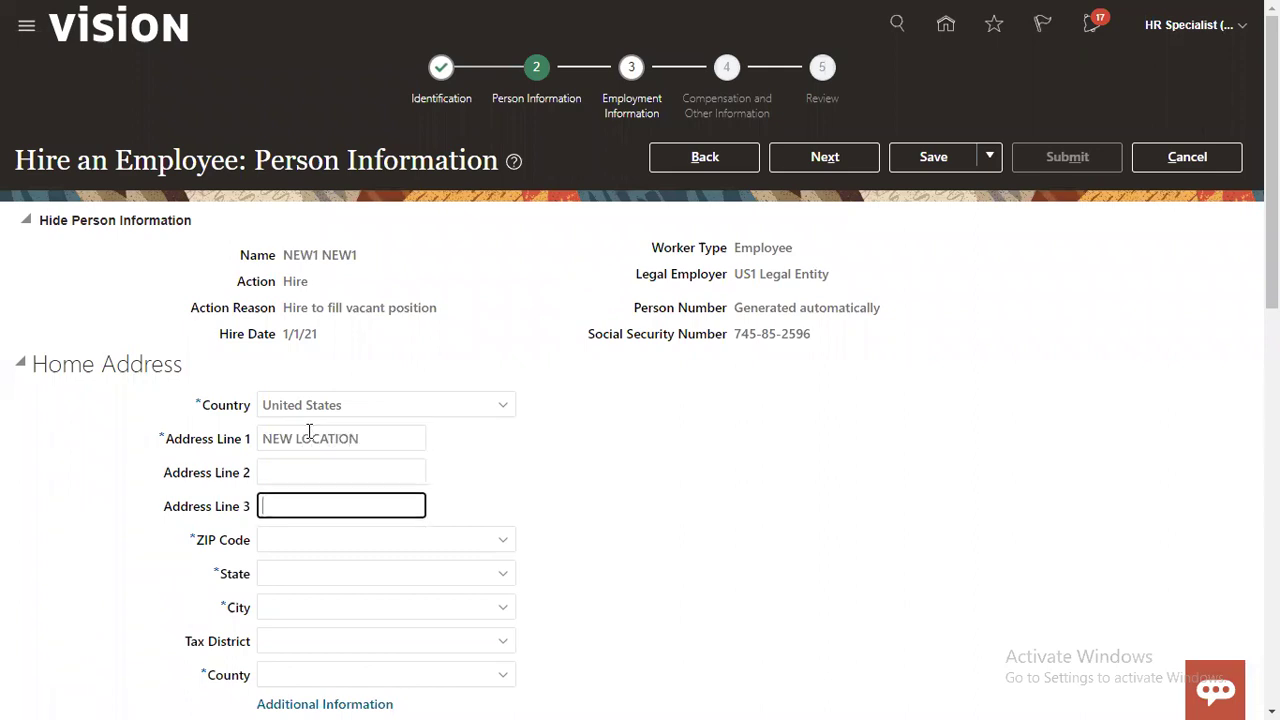
type("12200")
key("Tab")
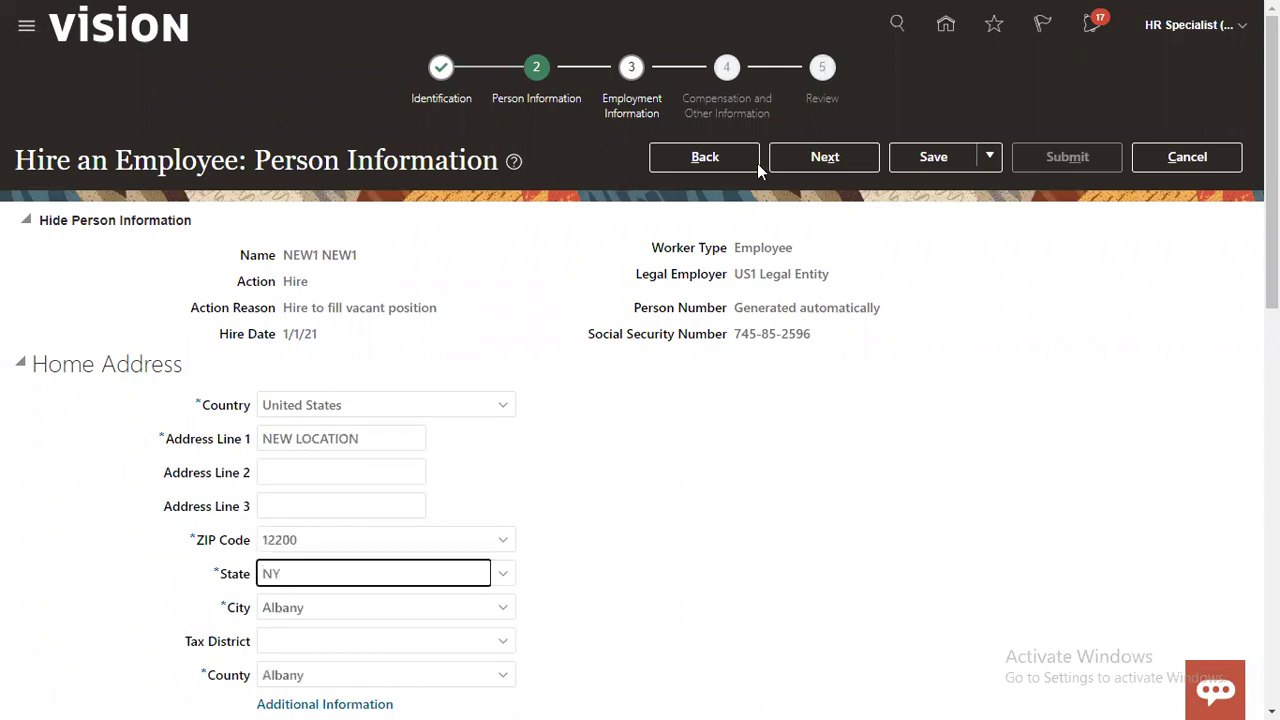
left_click(801, 170)
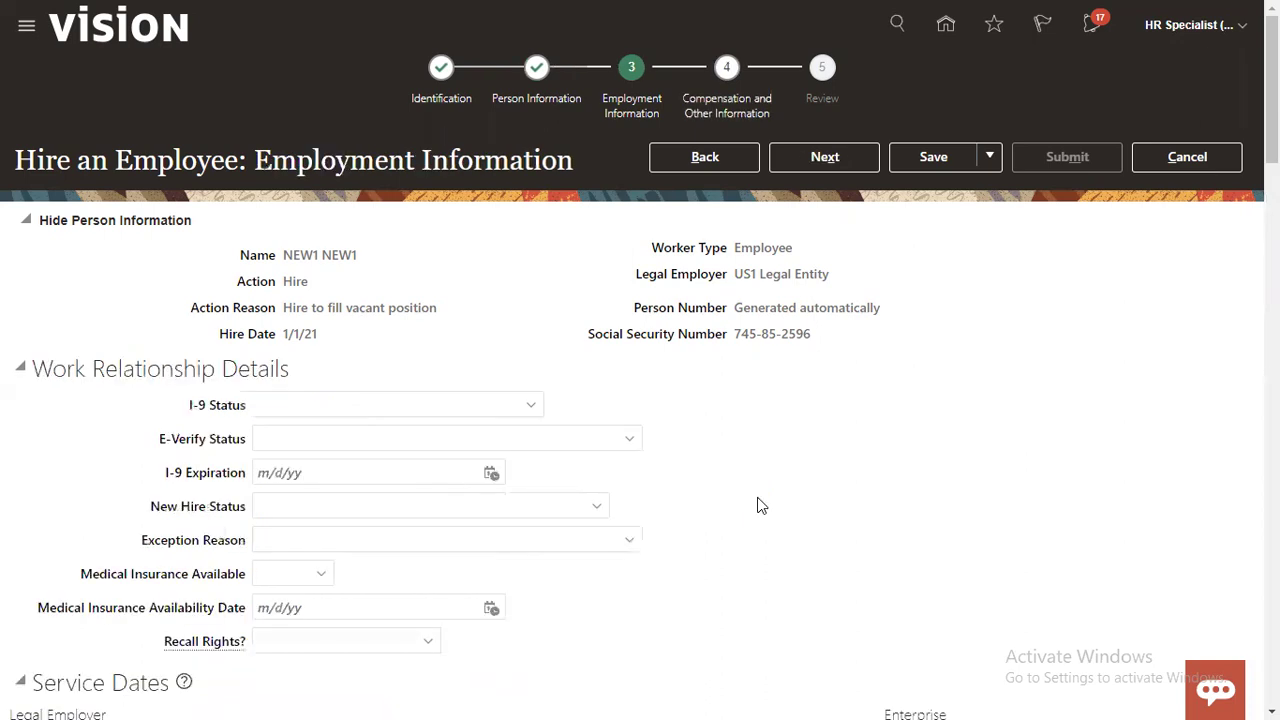
Step: Set the business unit to US1 Business Unit
scroll(755, 497, "down", 5)
left_click(414, 483)
type("US1")
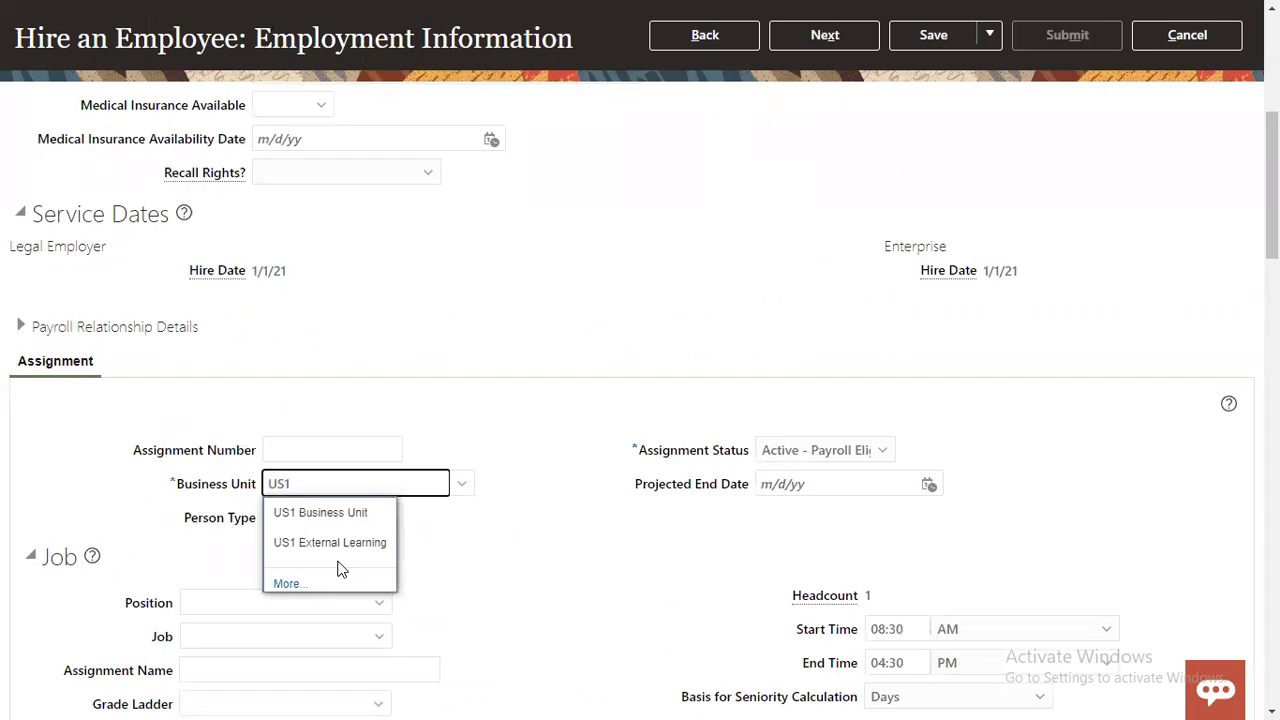
left_click(332, 516)
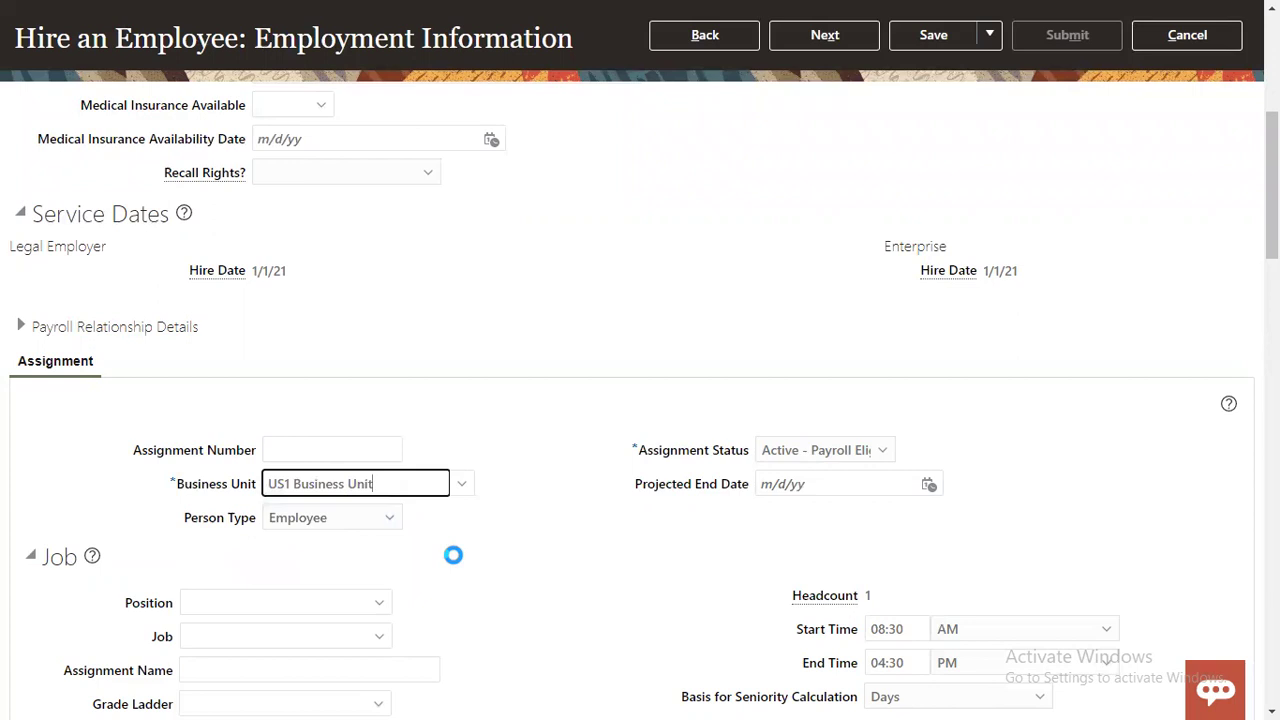
Step: Look up 'human' in the Job field and choose Human Resources Administrator
scroll(453, 555, "down", 4)
left_click(288, 228)
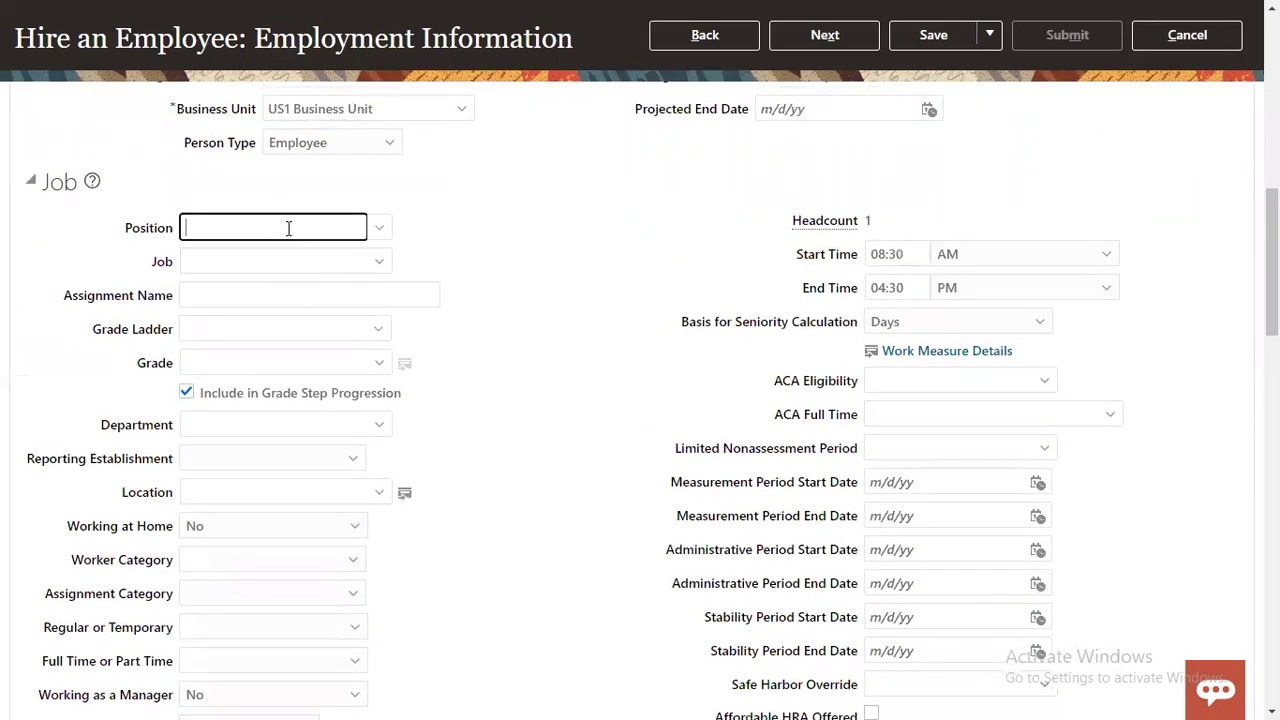
type("hu")
key("BackSpace")
key("BackSpace")
key("Tab")
type("human")
key("Tab")
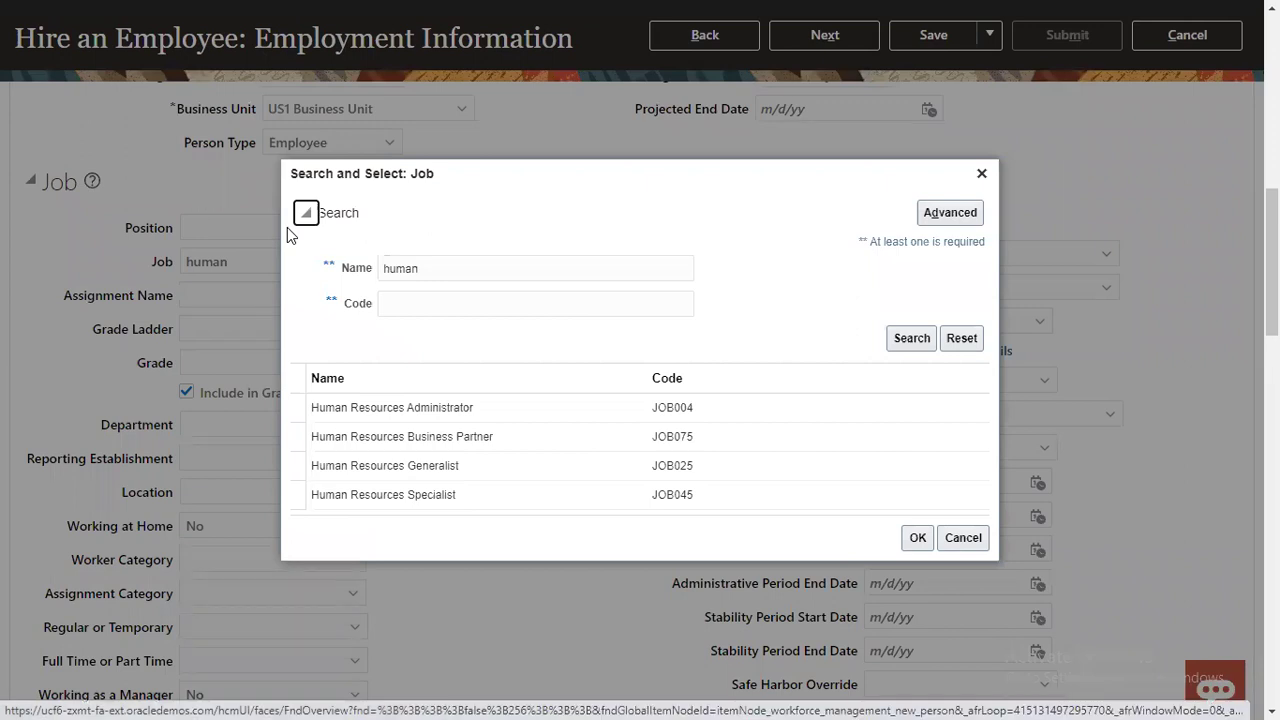
left_click(424, 405)
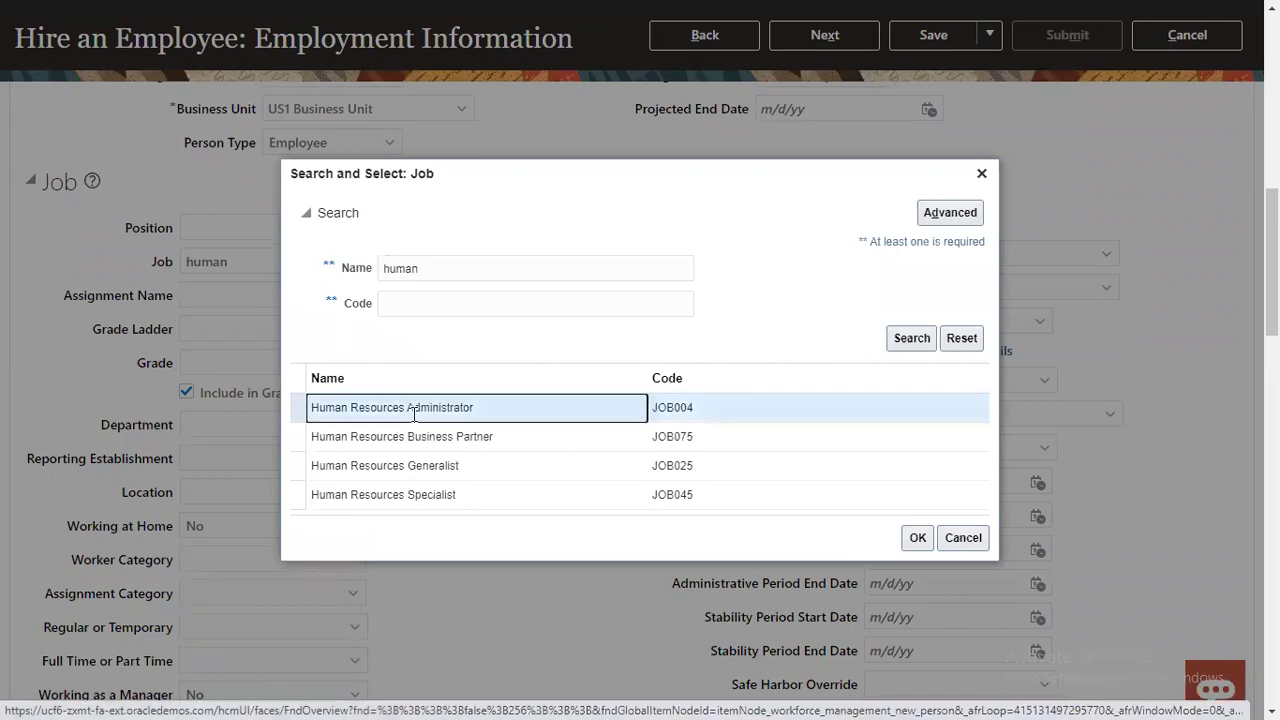
left_click(917, 537)
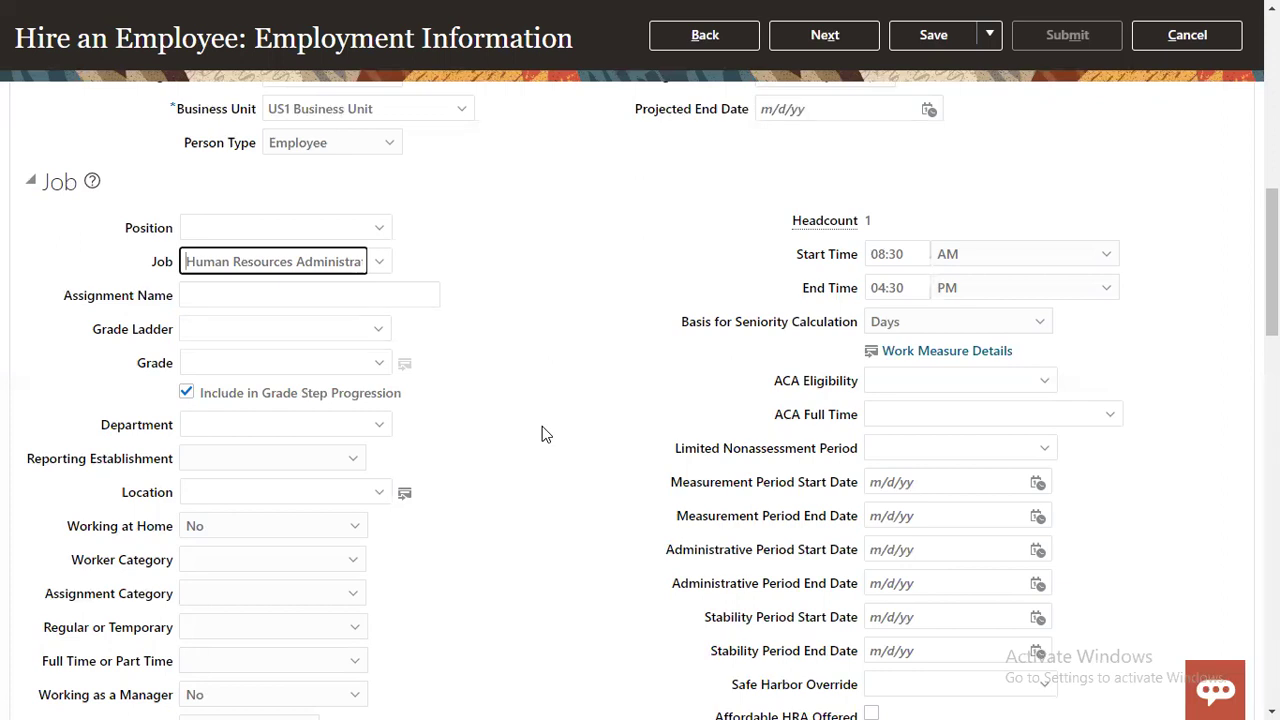
Step: Advance the hire through to the Review step
scroll(549, 409, "down", 1)
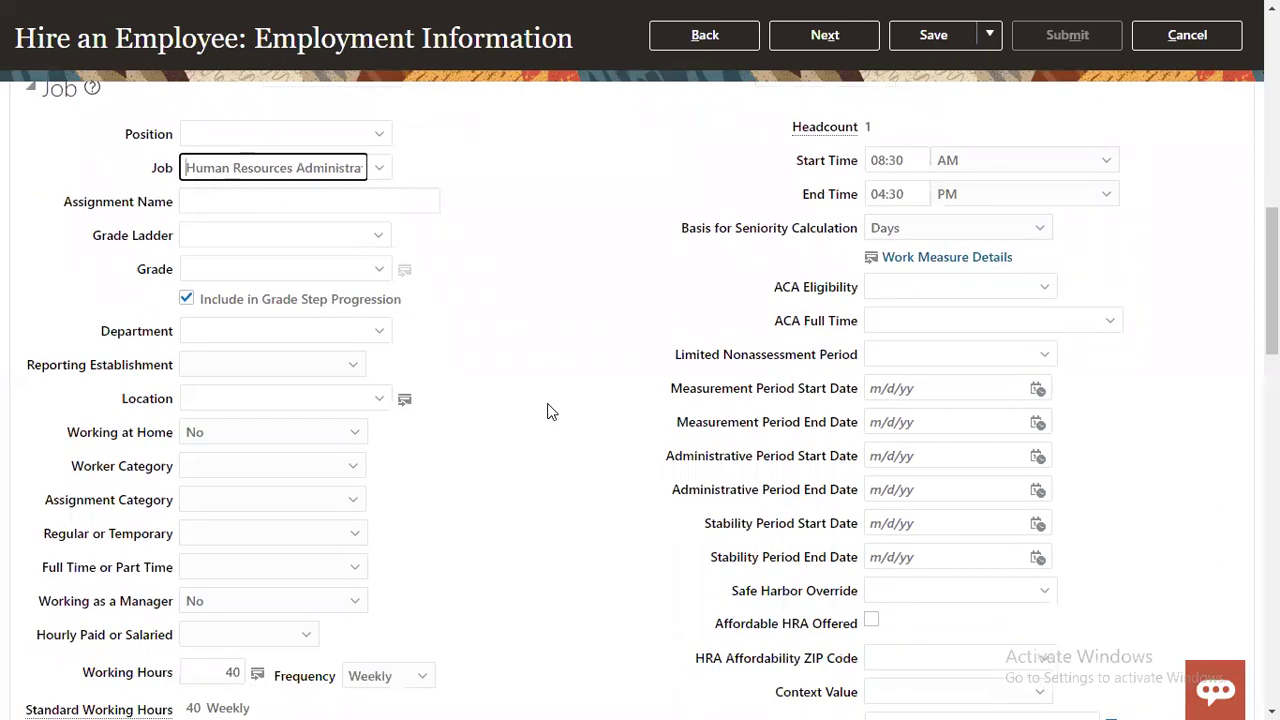
left_click(825, 35)
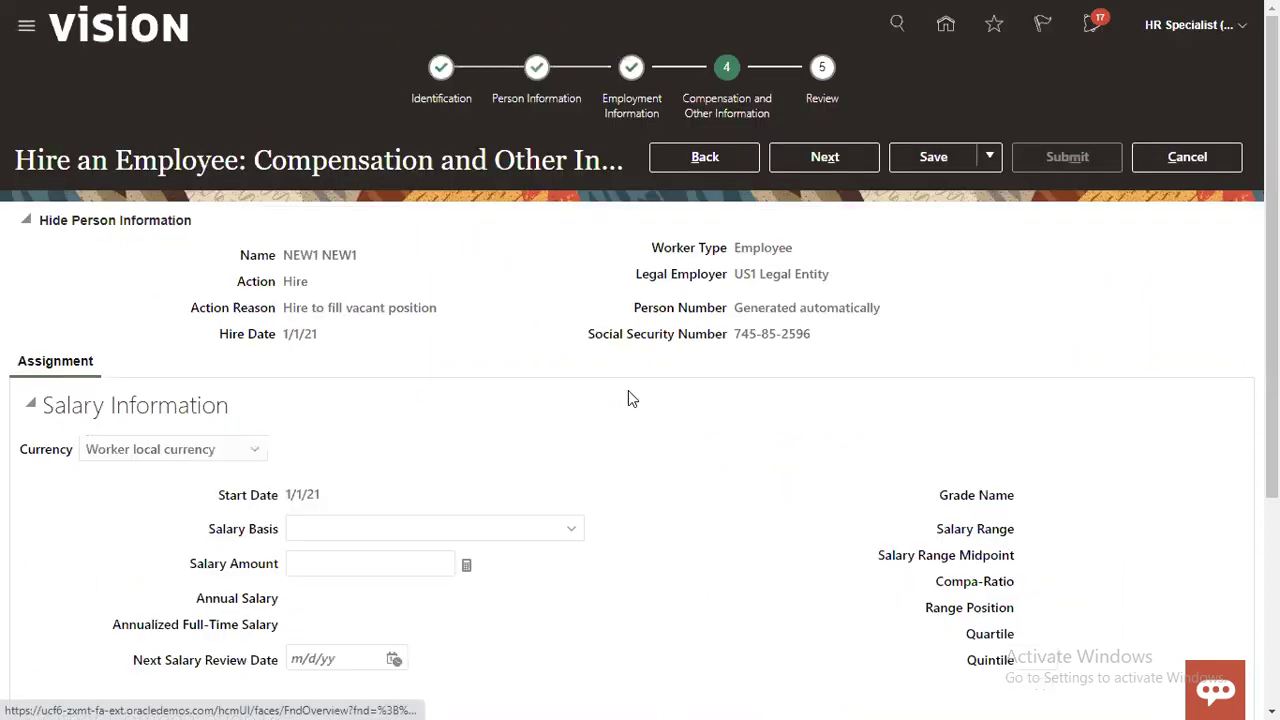
left_click(821, 163)
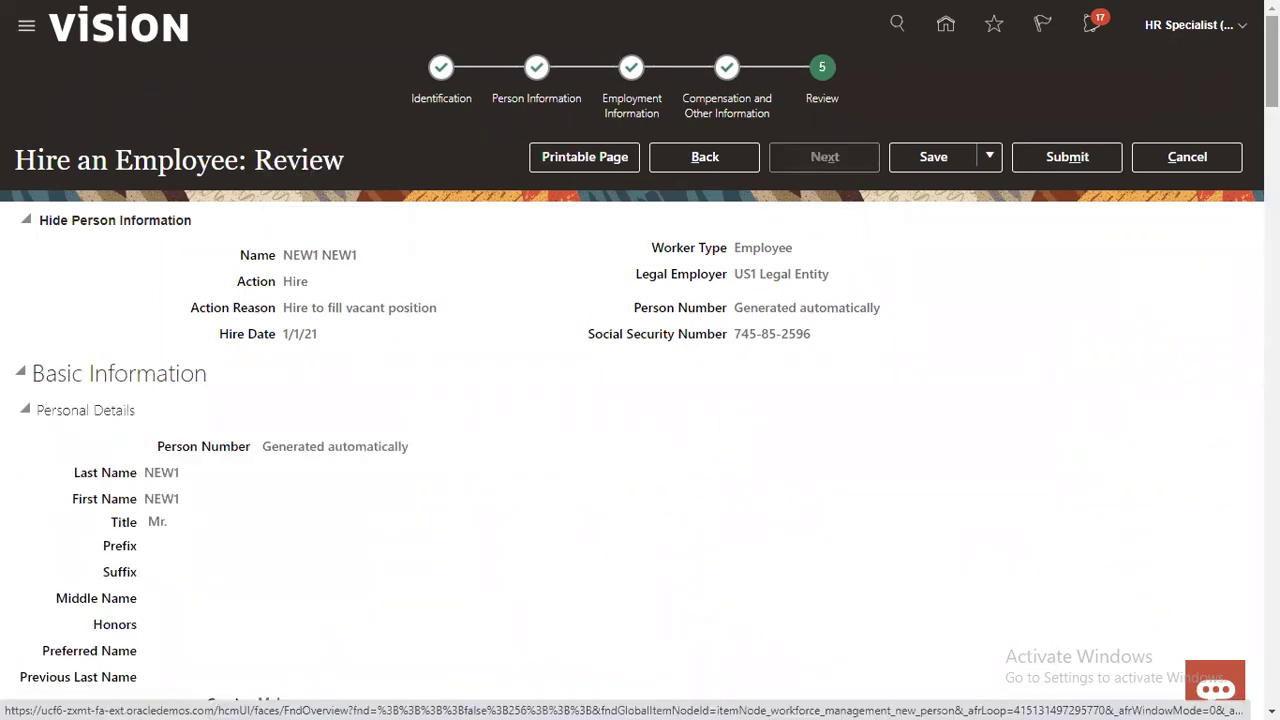
Step: Scroll the review to Approvers and select the Director Of Benefits row under New Person Approval Stage
scroll(640, 400, "down", 5)
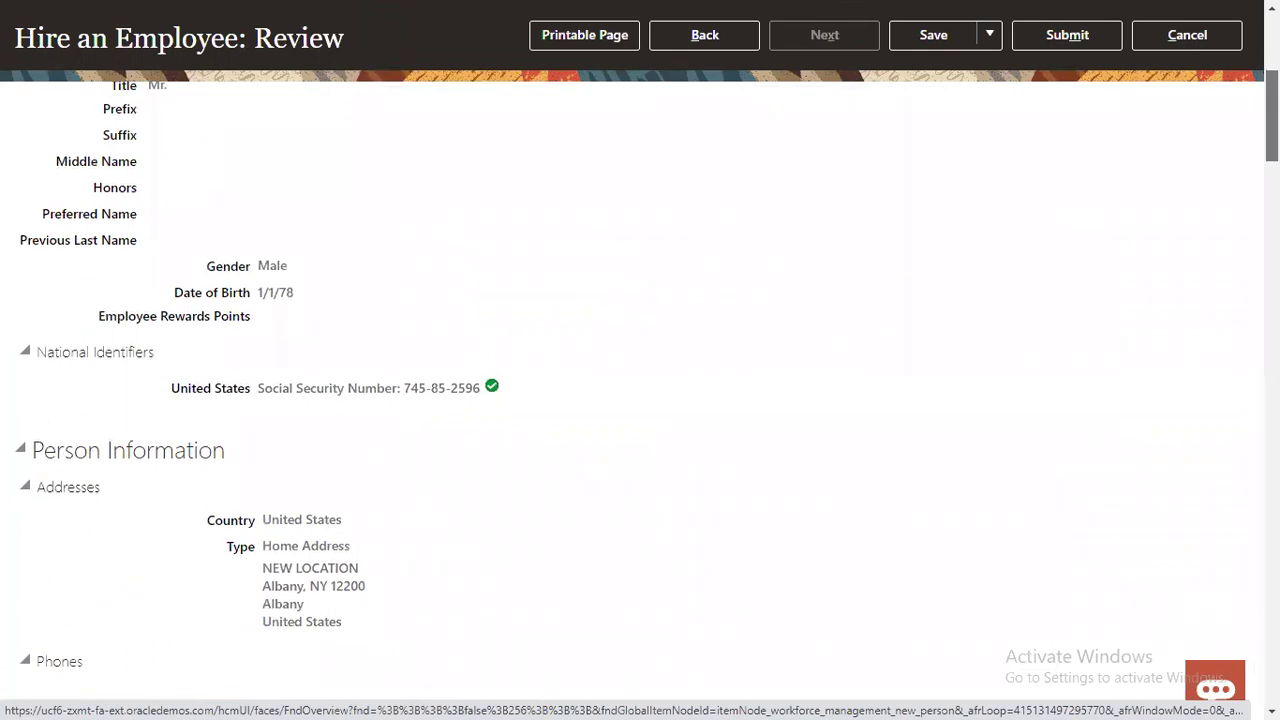
scroll(640, 400, "down", 4)
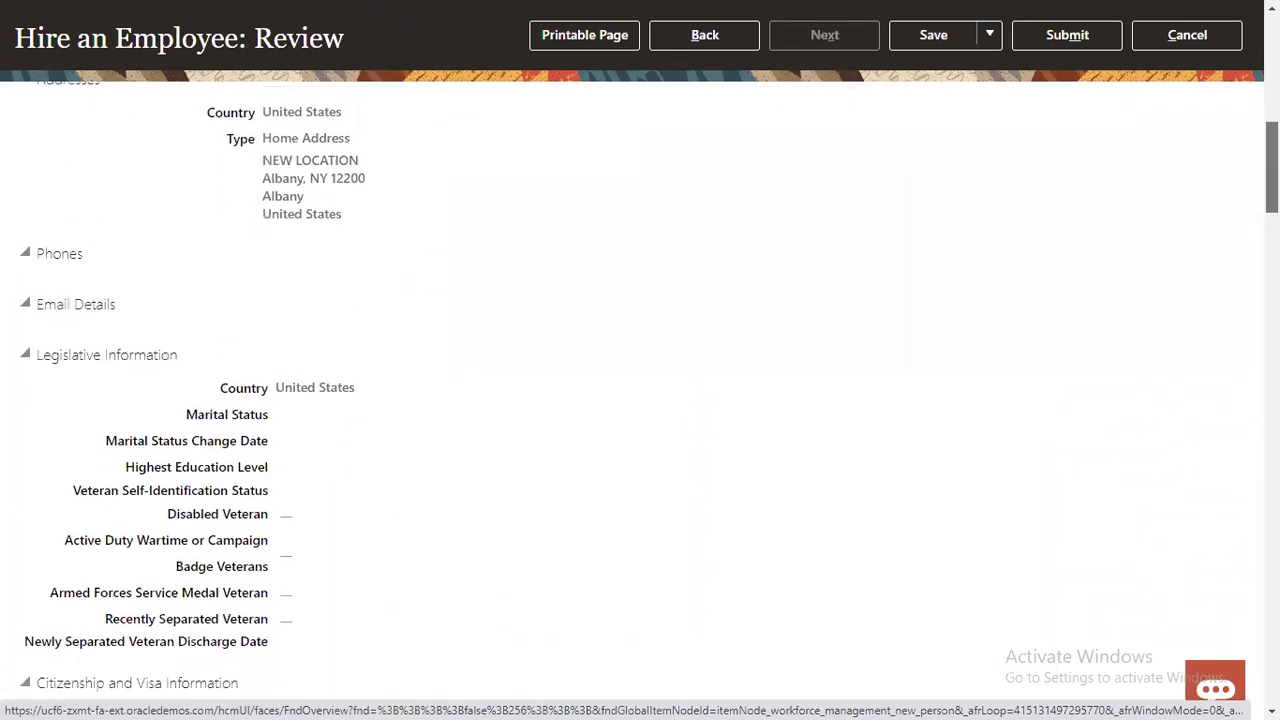
scroll(640, 400, "down", 20)
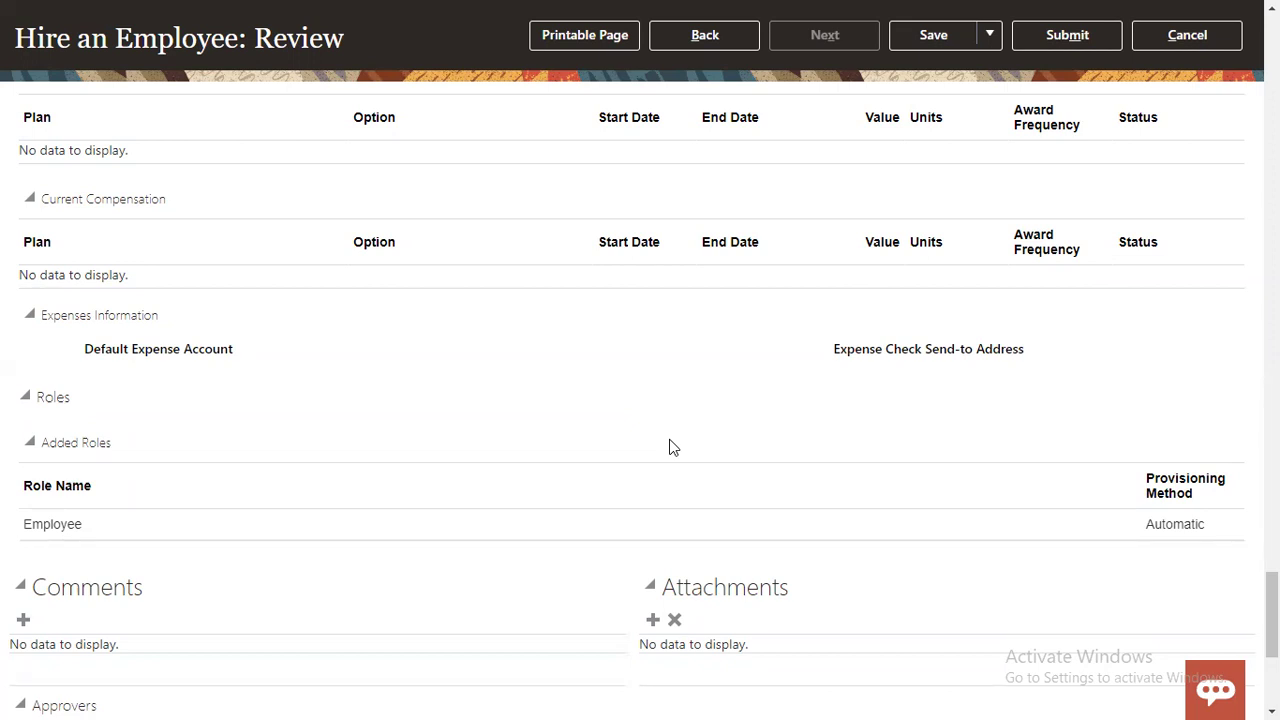
scroll(506, 486, "down", 4)
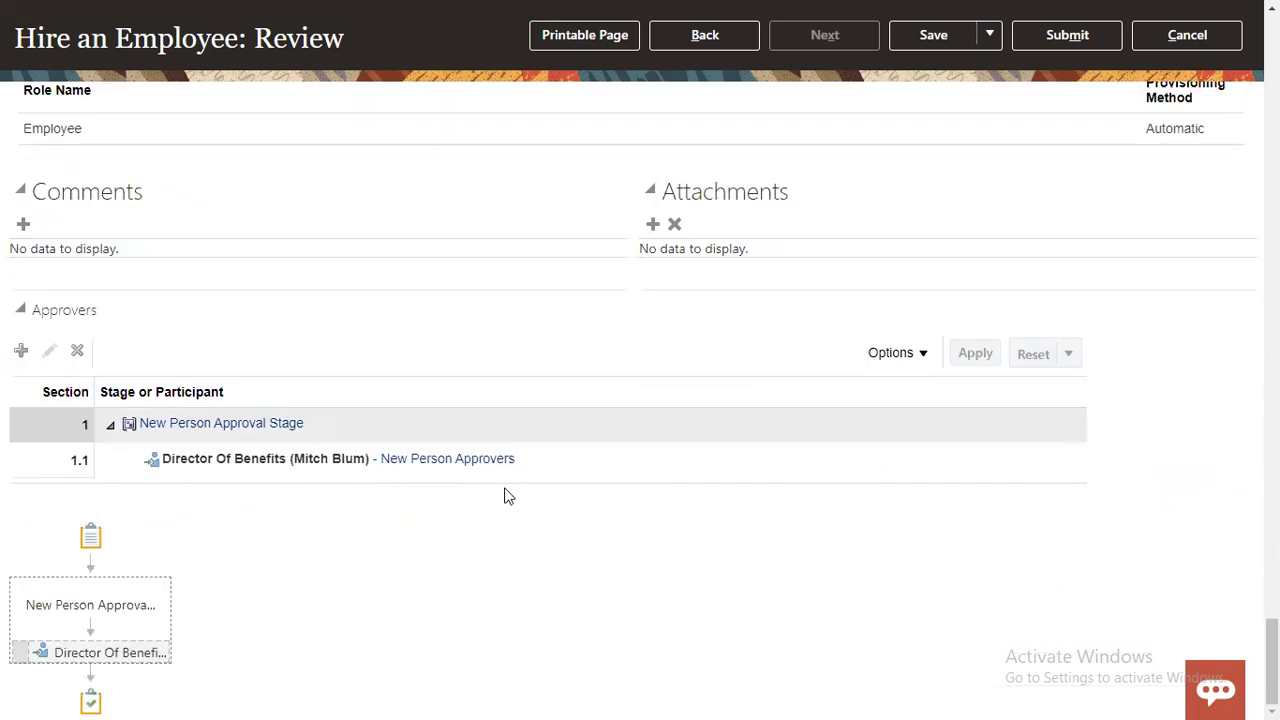
left_click(558, 463)
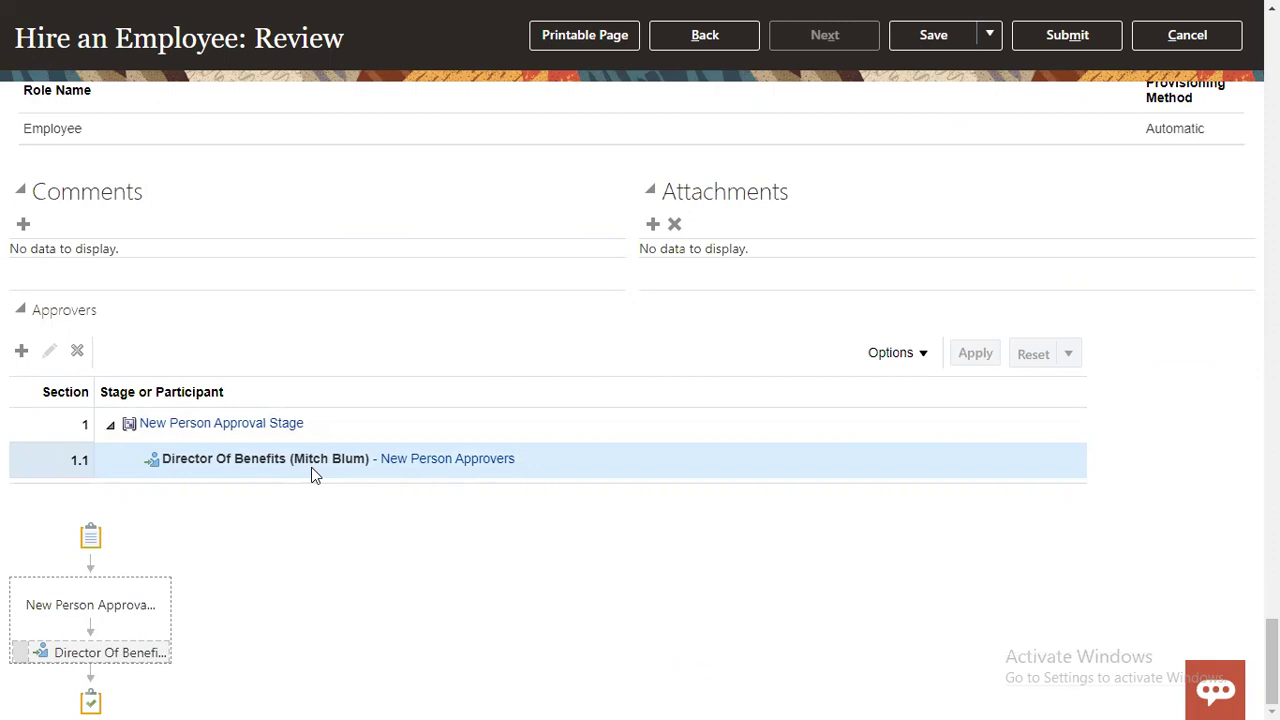
Step: Submit the hire request, answer Yes to the warning, and OK the confirmation
left_click(1072, 36)
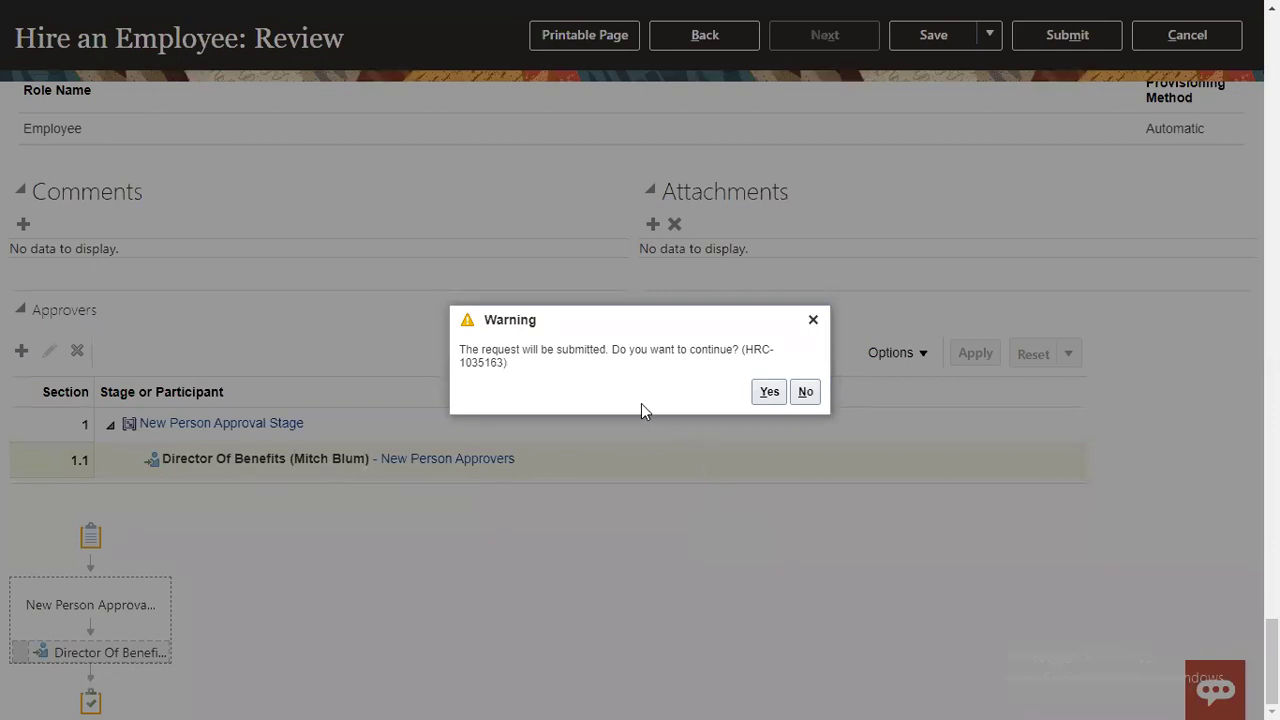
left_click(768, 392)
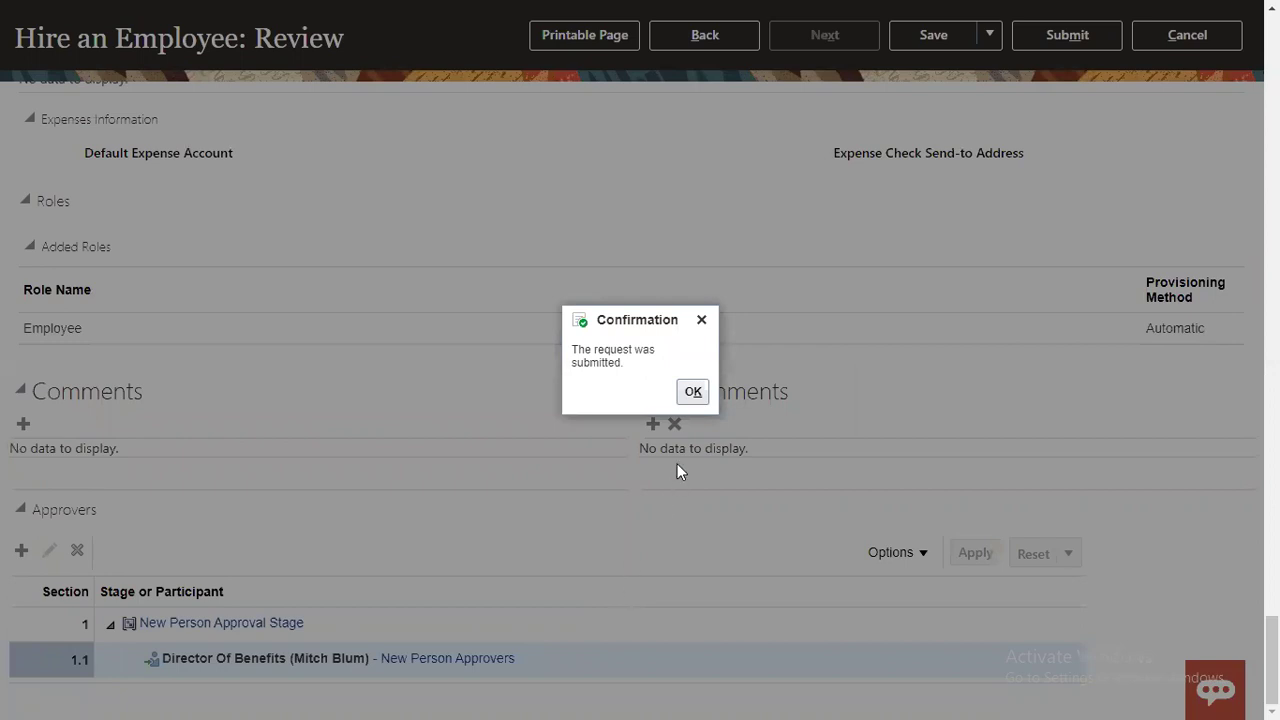
left_click(691, 393)
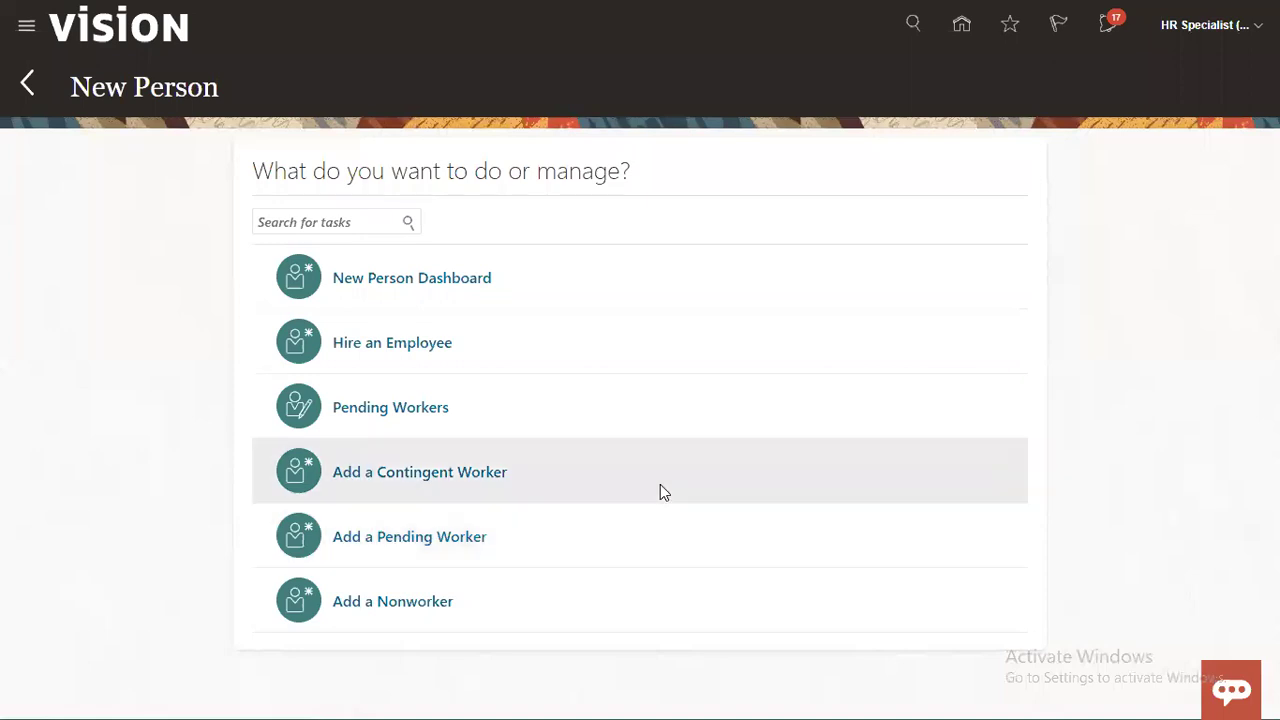
Step: Search Person Management for names matching NEW, then sign out of the HR Specialist session
left_click(1110, 24)
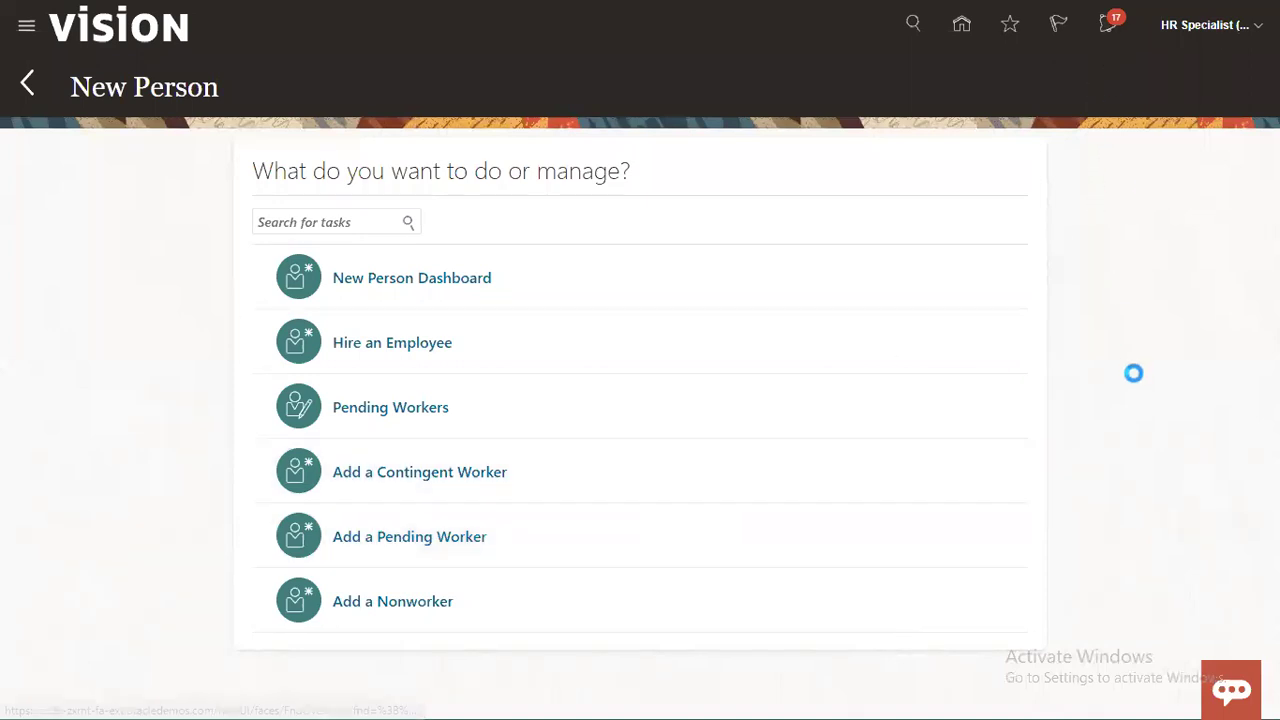
left_click(46, 236)
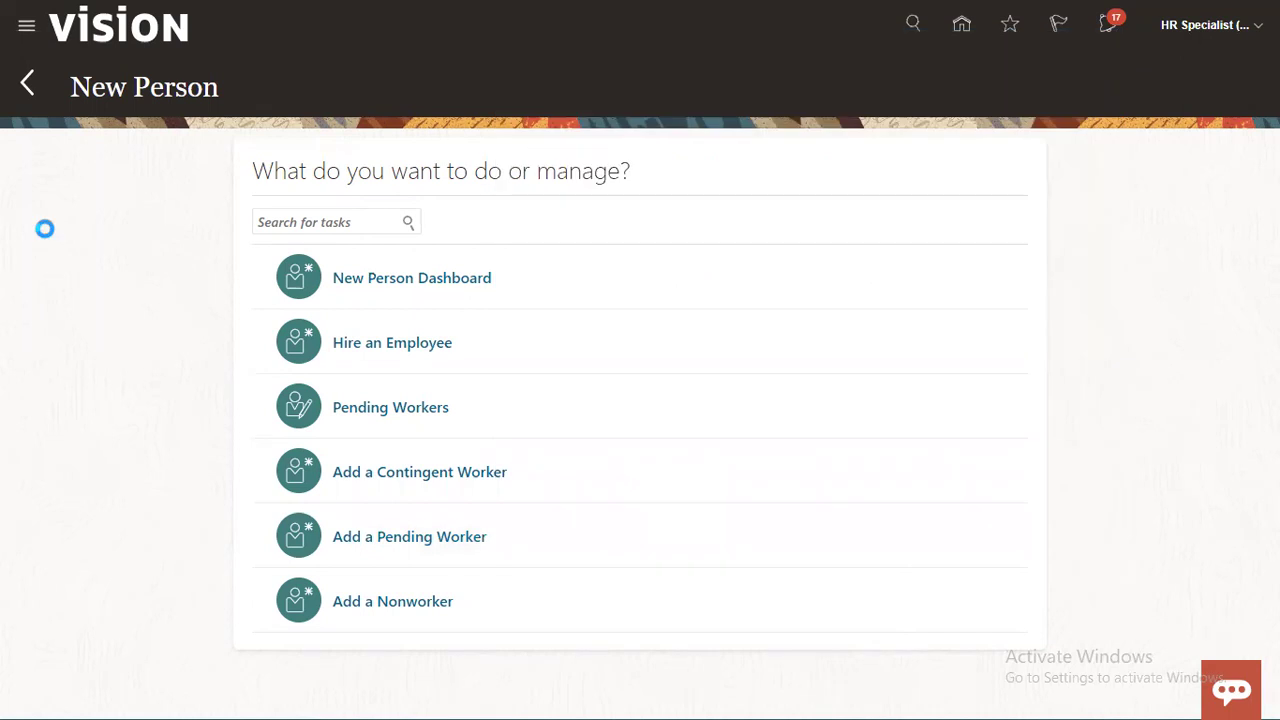
left_click(25, 27)
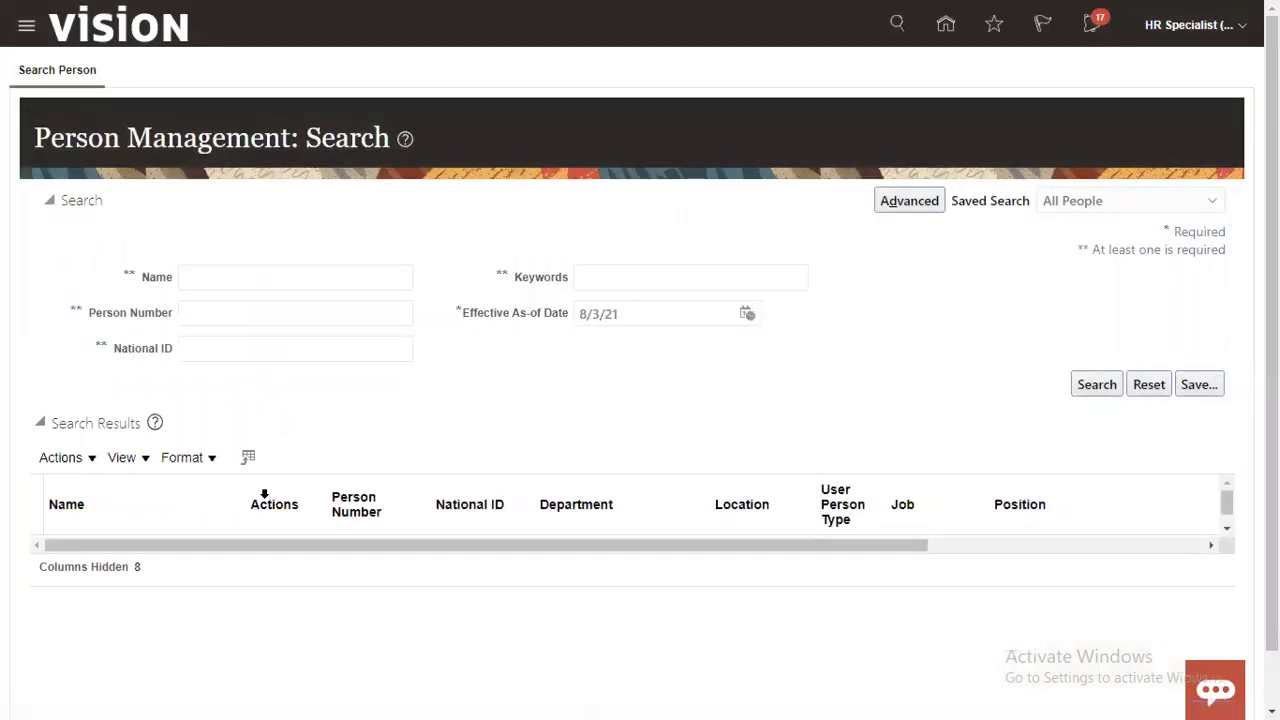
left_click(262, 277)
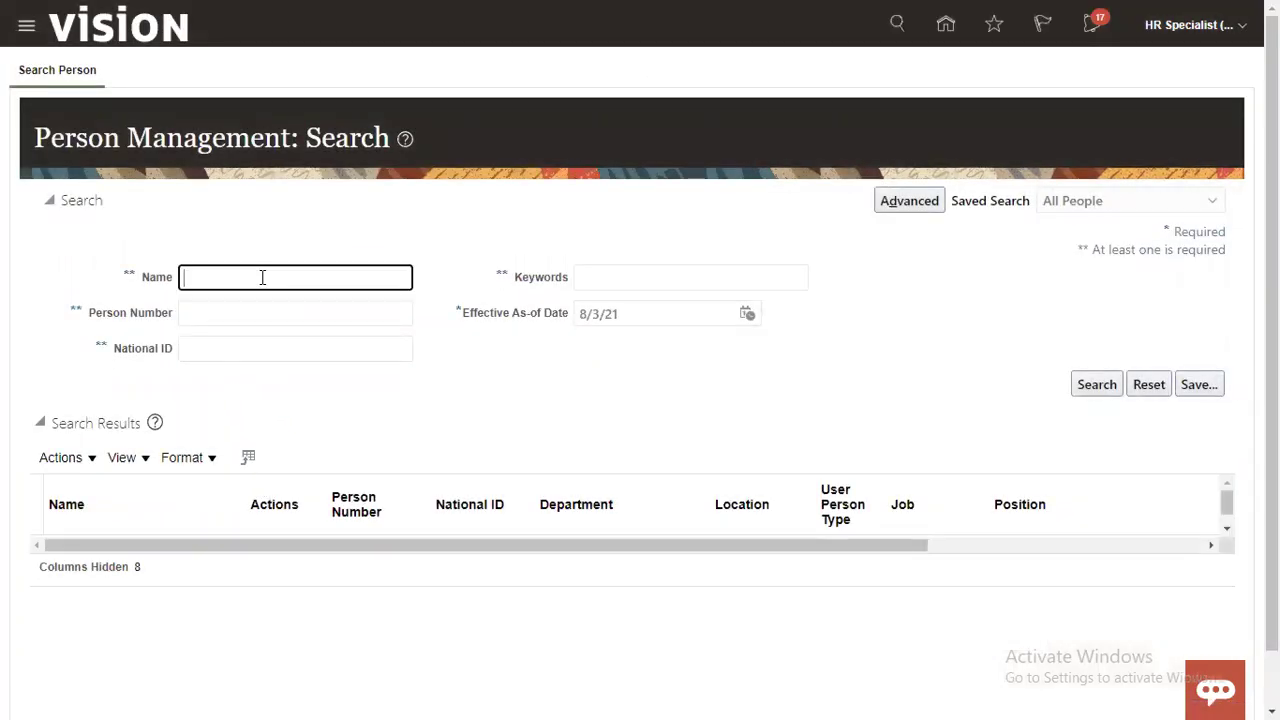
type("NEW")
left_click(1100, 388)
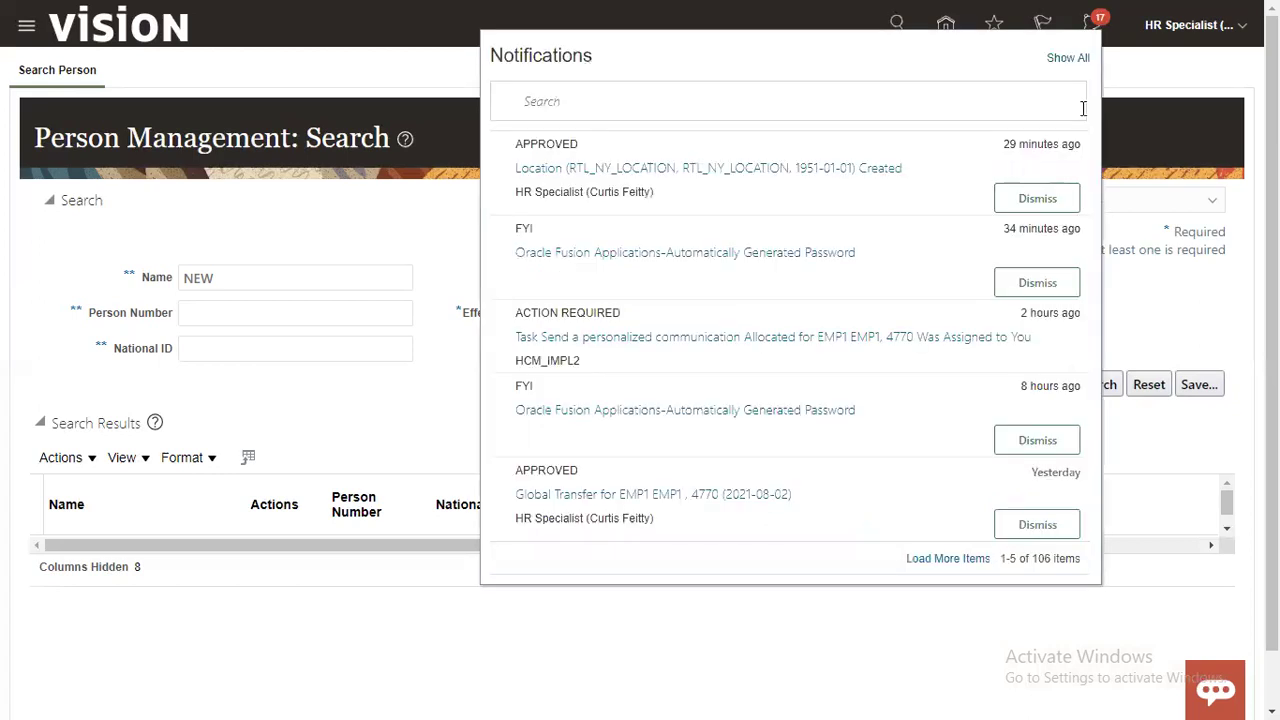
left_click(1178, 59)
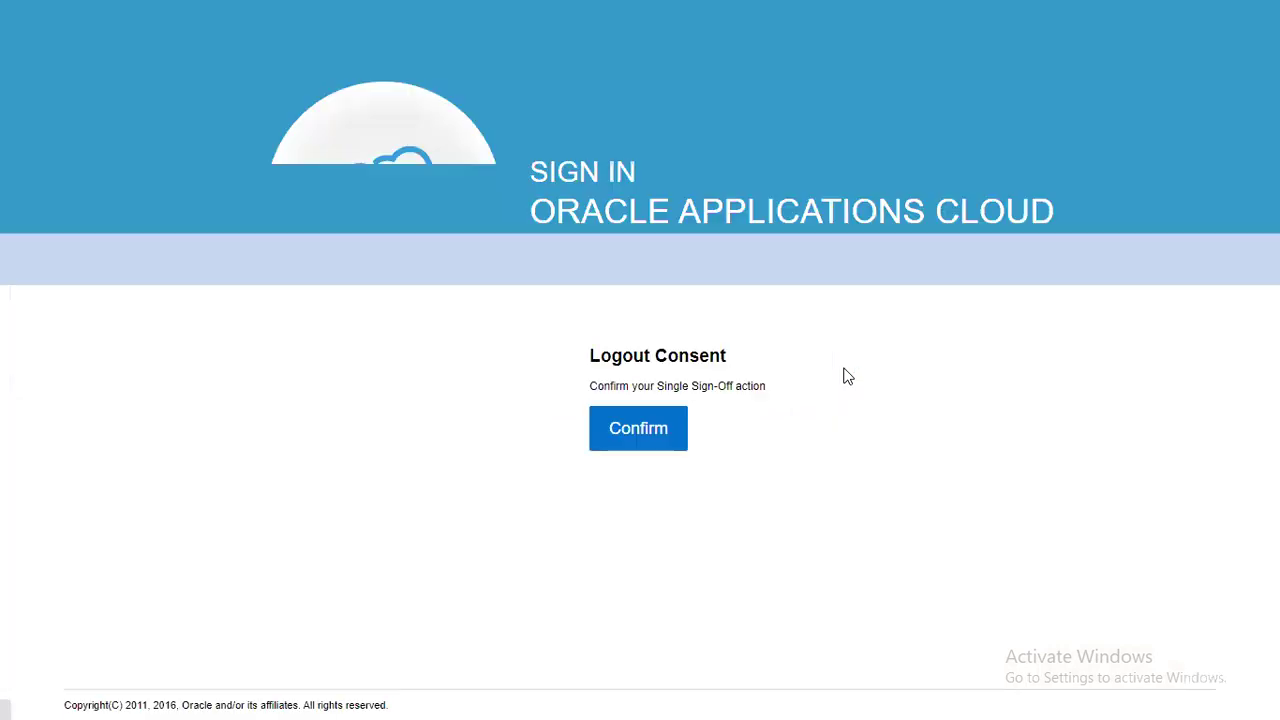
Step: Confirm sign-off and sign back in with the saved Director Of Benefits login
left_click(613, 444)
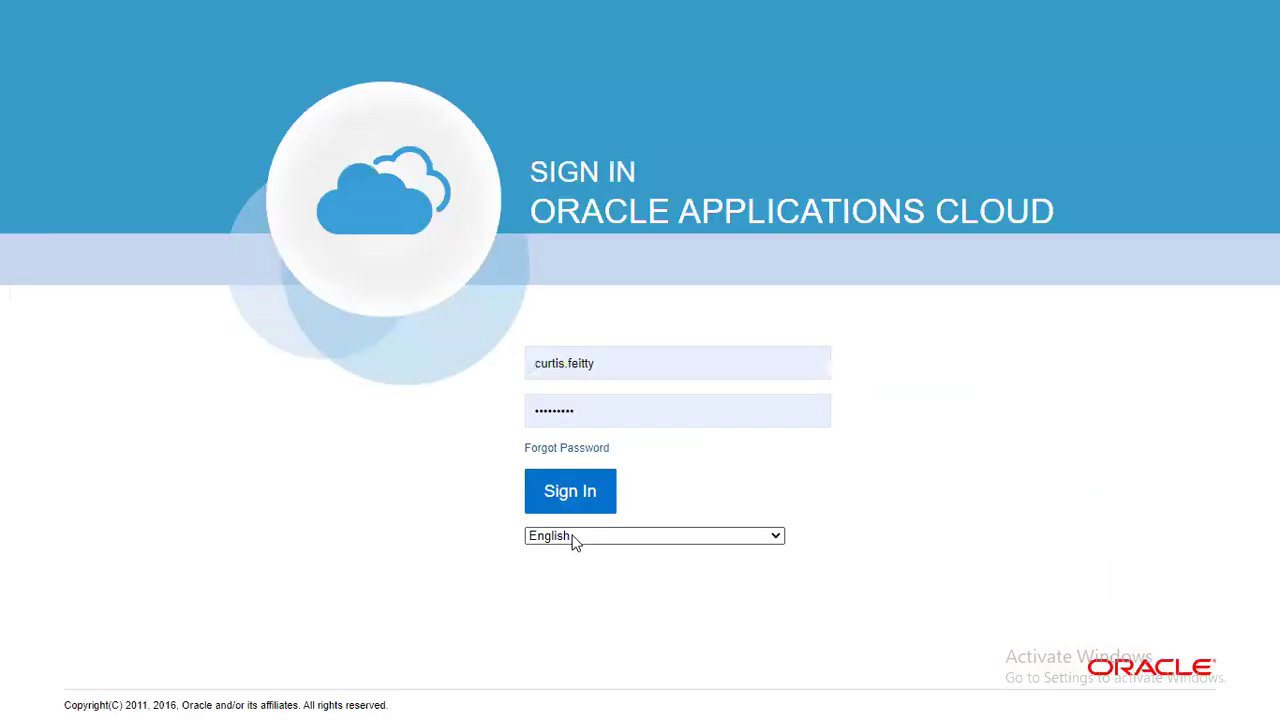
left_click(650, 363)
double_click(650, 363)
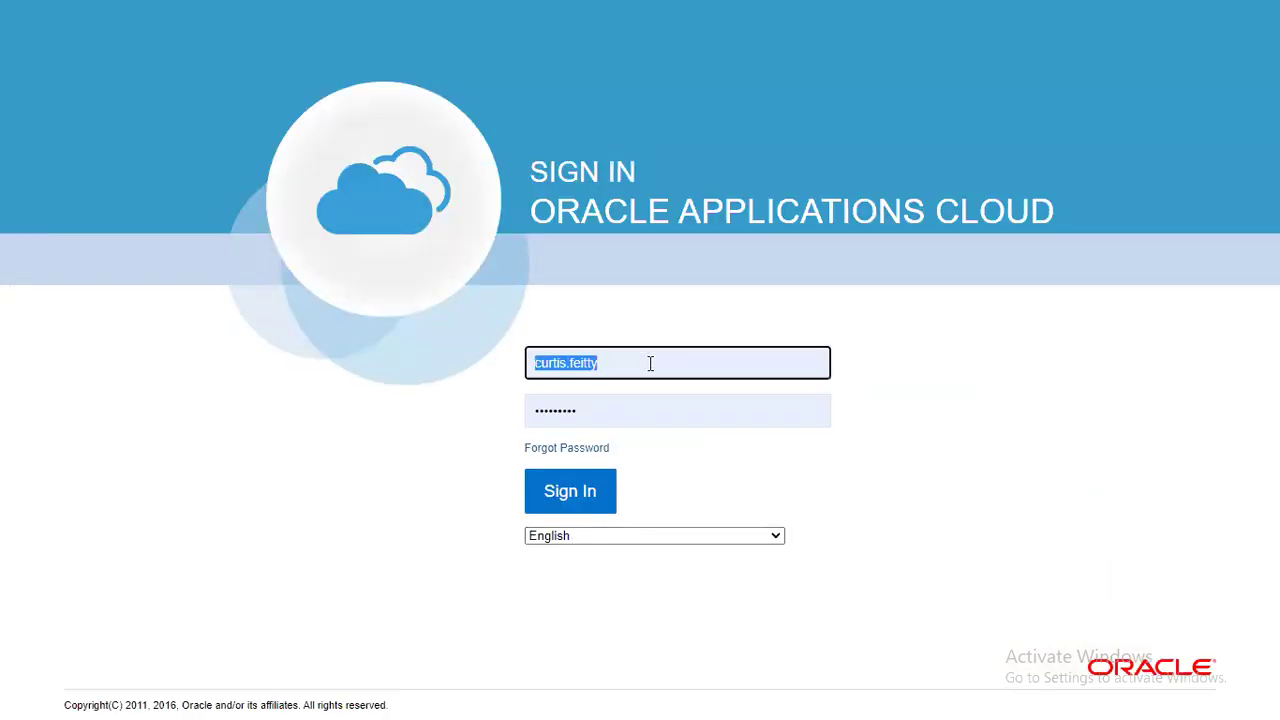
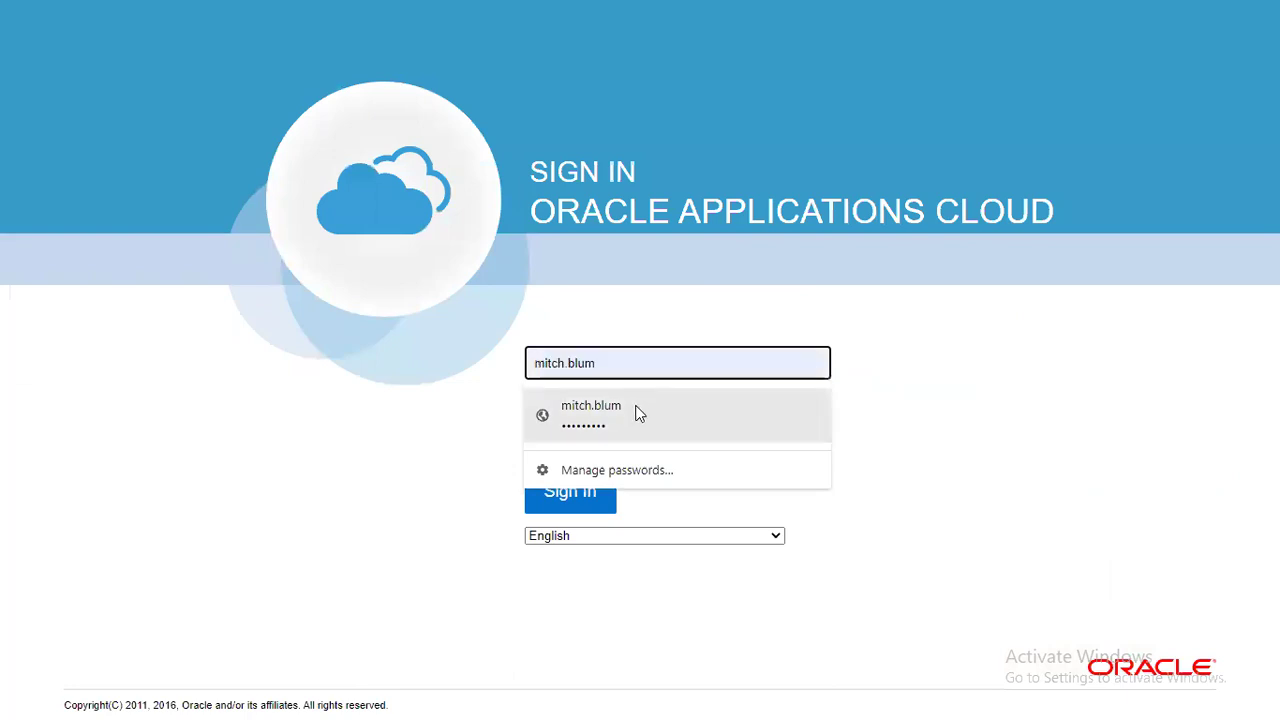
left_click(638, 413)
left_click(571, 491)
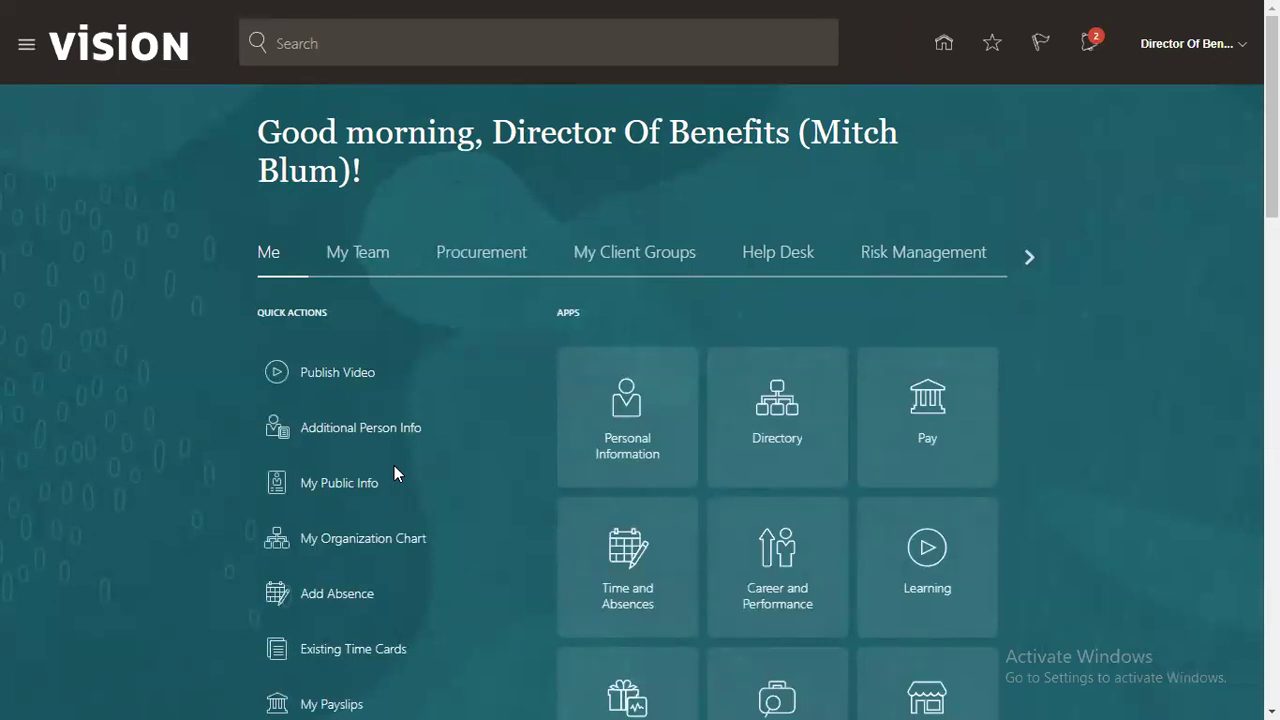
Step: Open the Employee Hired task from notifications, review its details, and bring up the Approve dialog
left_click(1091, 47)
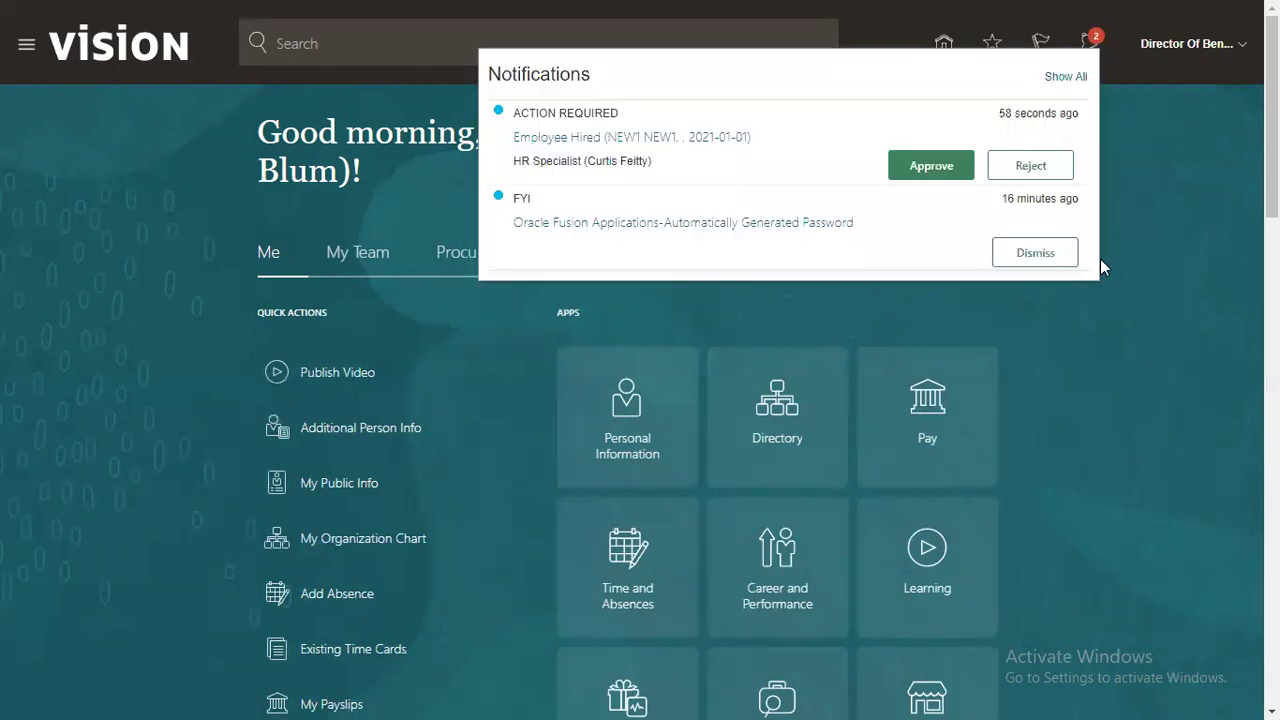
left_click_drag(520, 113, 578, 145)
left_click(537, 140)
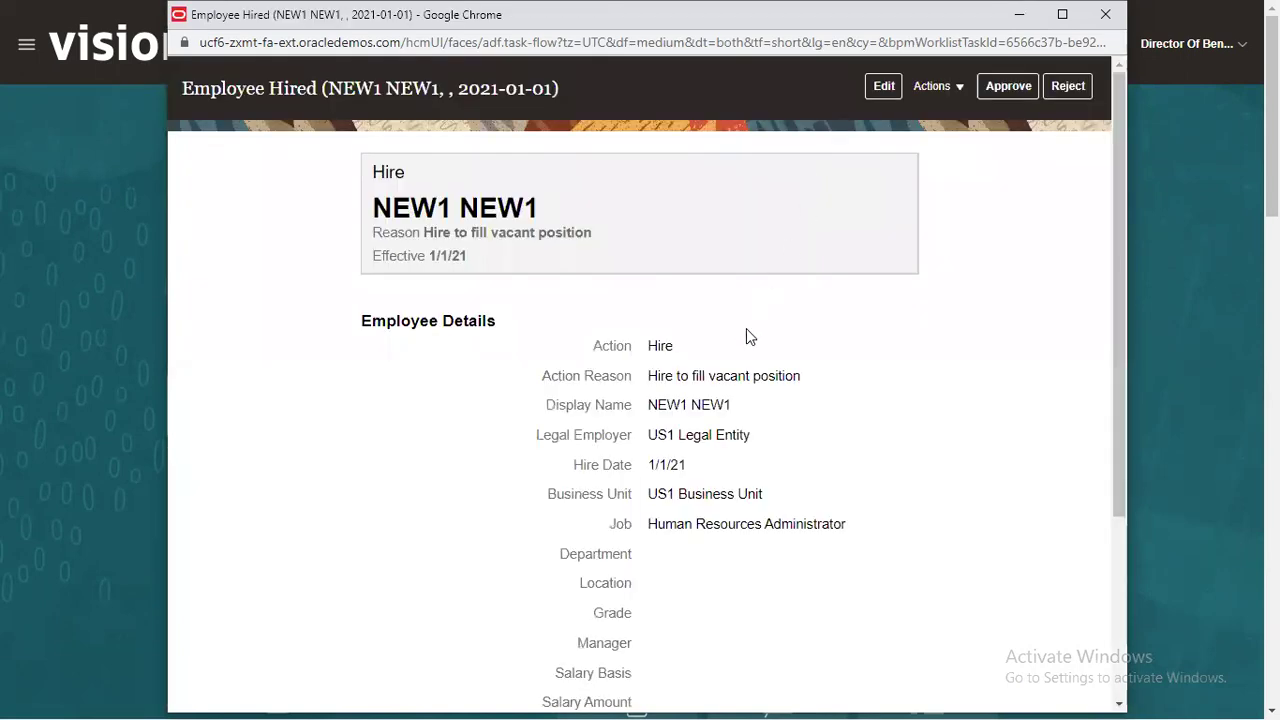
scroll(701, 398, "down", 3)
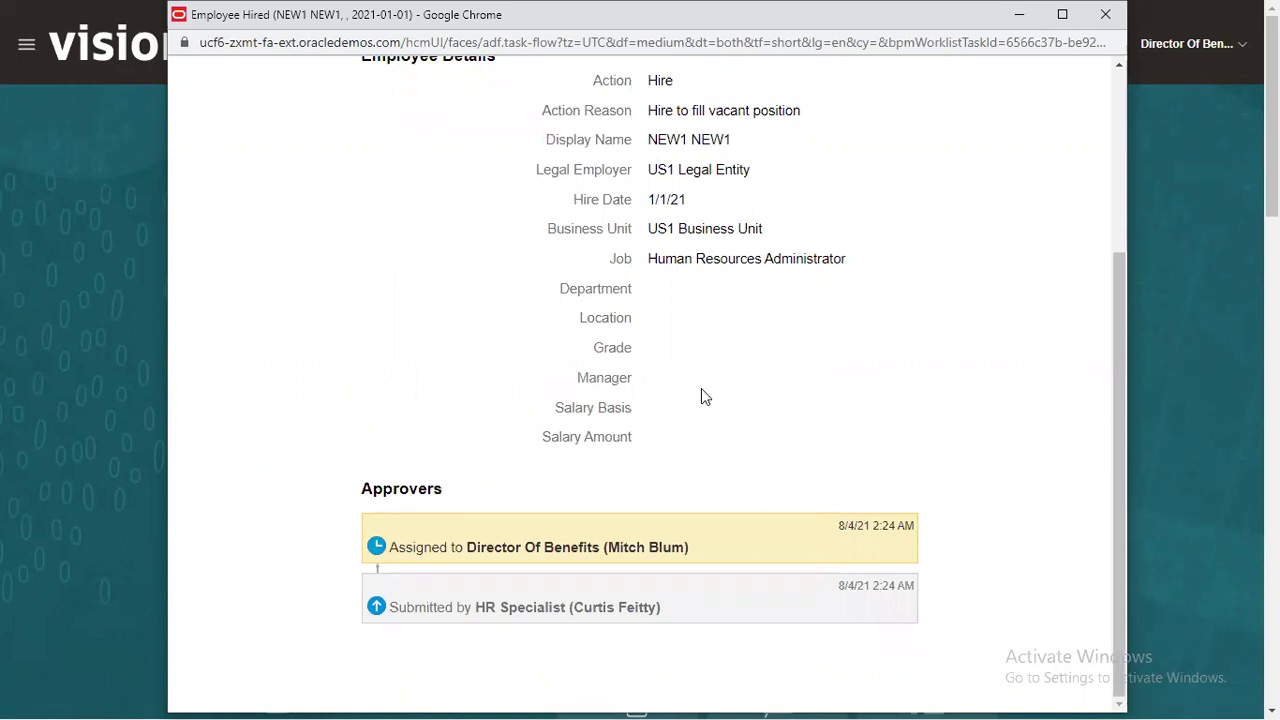
scroll(701, 397, "up", 3)
left_click(988, 88)
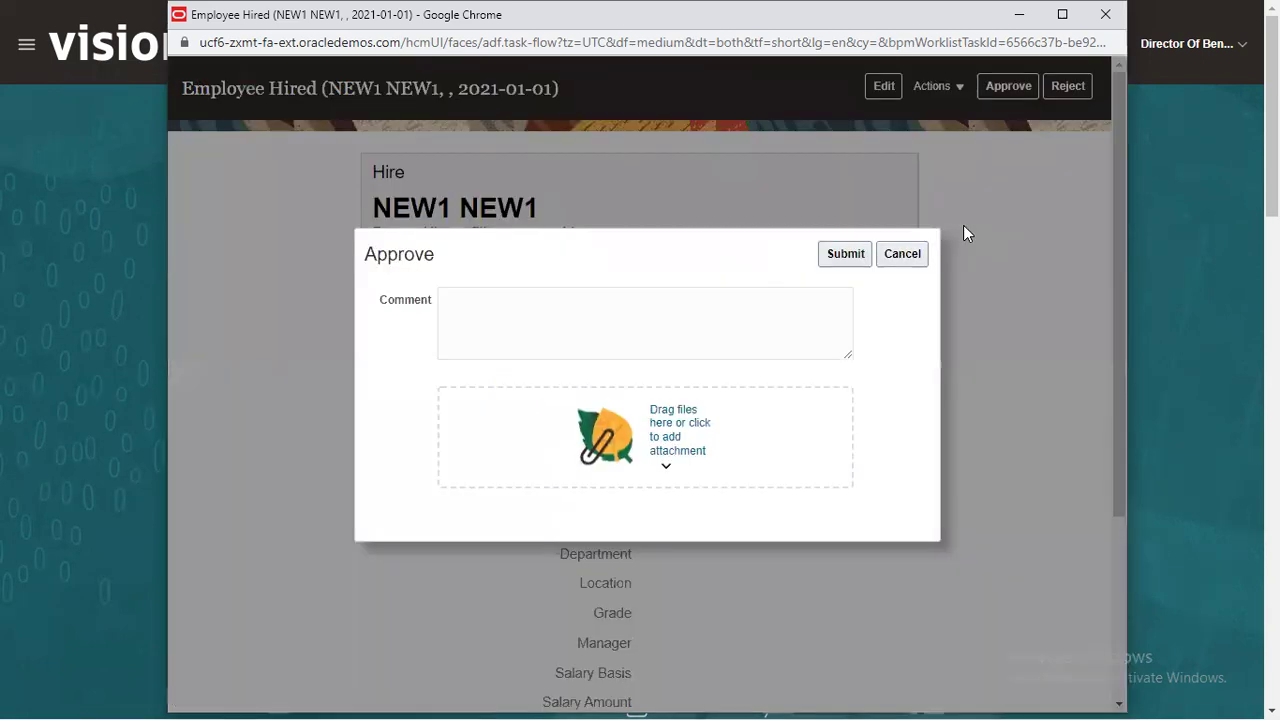
Step: Submit the Approve dialog for the NEW1 NEW1 Employee Hired task with the comment left blank
left_click(846, 255)
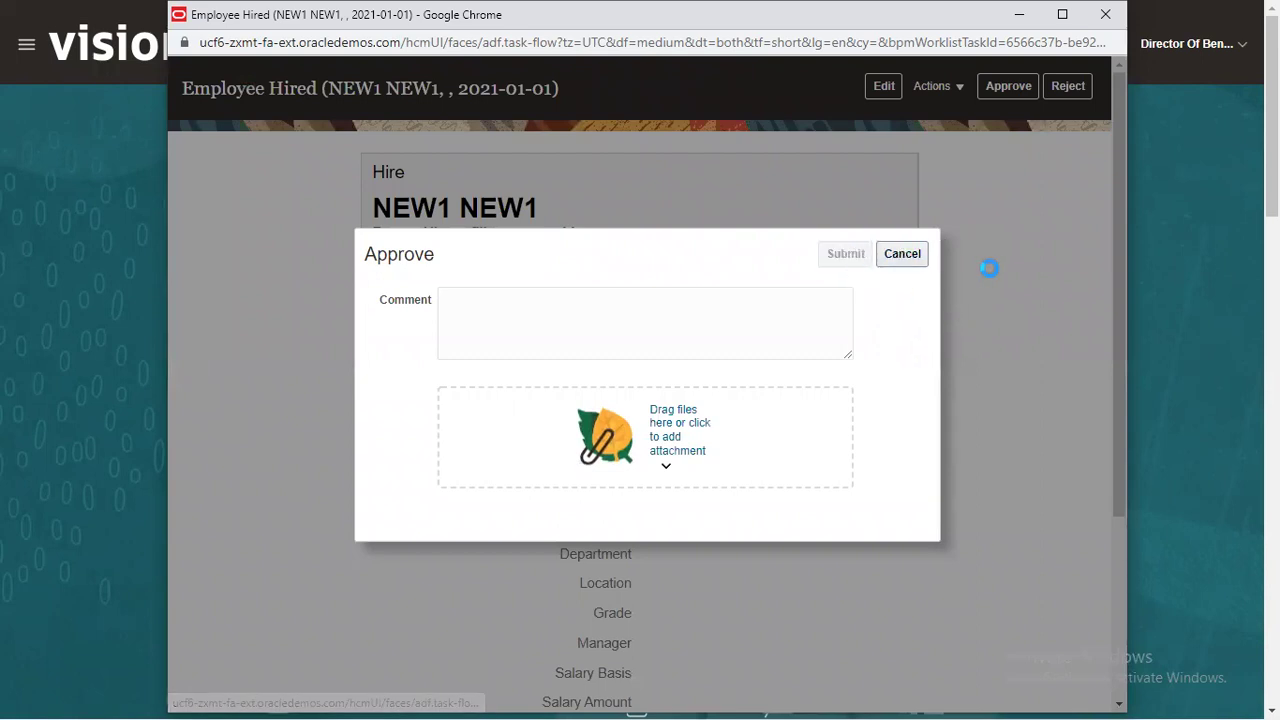